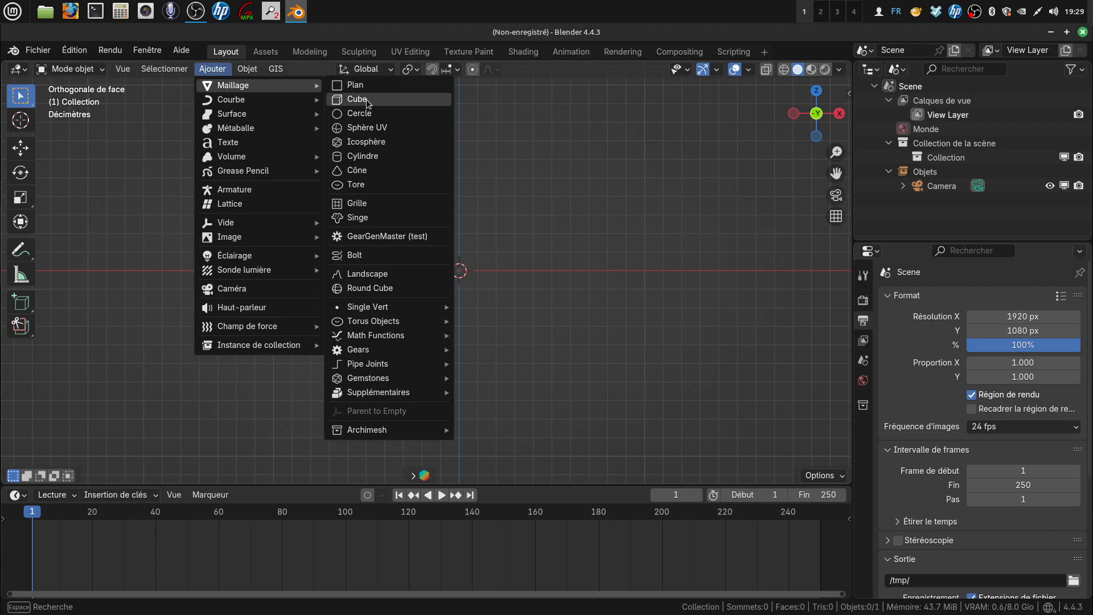
Add a 2 m cube mesh at the world origin
left_click(343, 98)
scroll(541, 311, "down", 1)
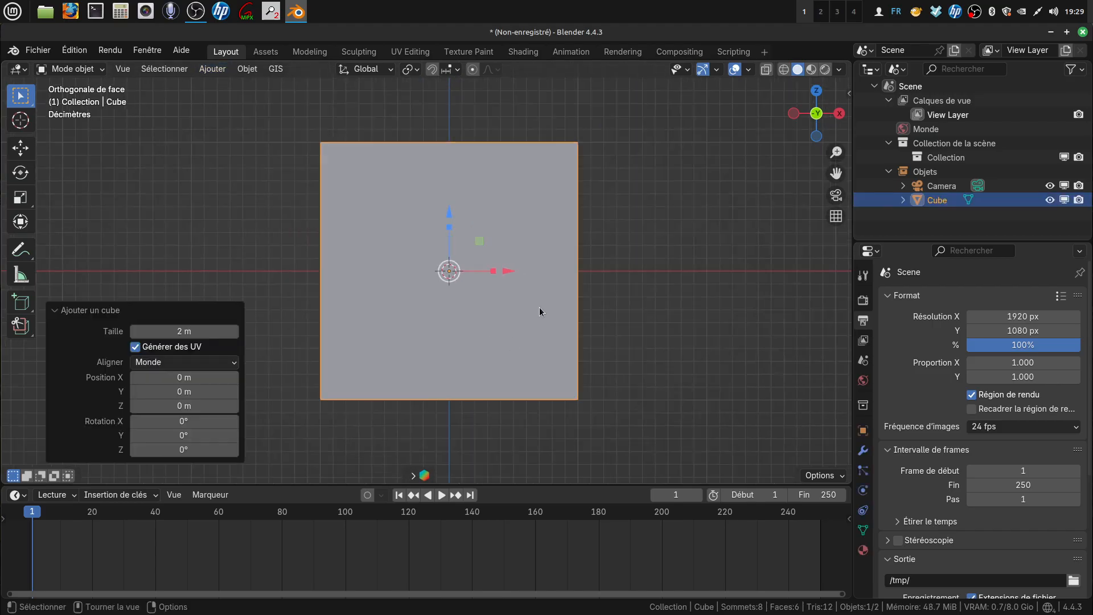
middle_click_drag(527, 299, 548, 317, "shift")
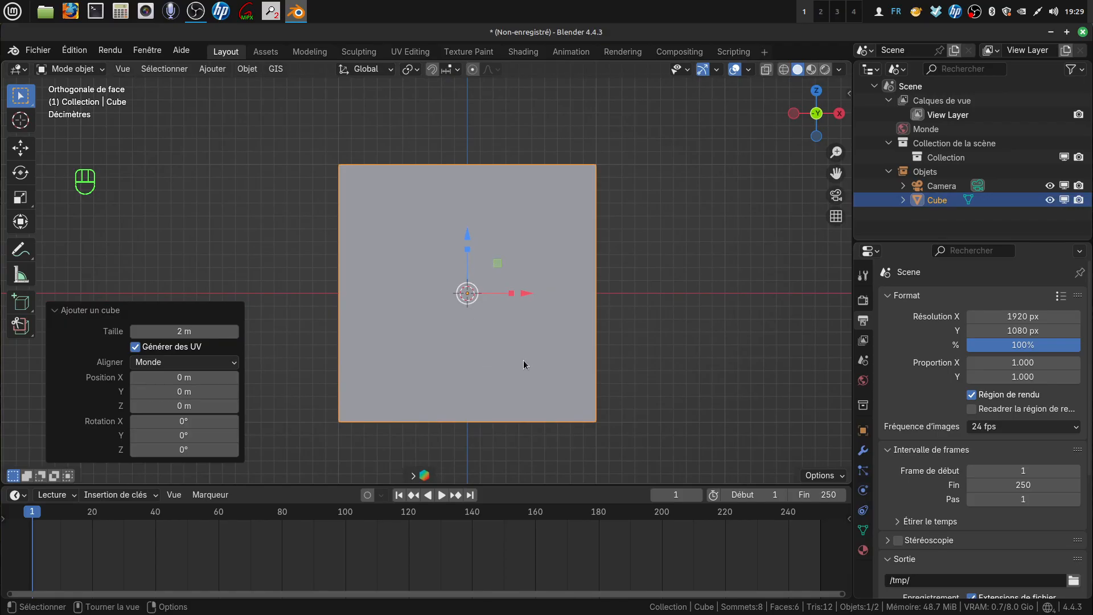
In Edit Mode, scale the cube to about 0.594 in Z and 0.73 in Y to form a lower, narrower box
key("Tab")
left_click_drag(468, 249, 468, 260)
middle_click_drag(468, 261, 313, 276)
key("s")
key("y")
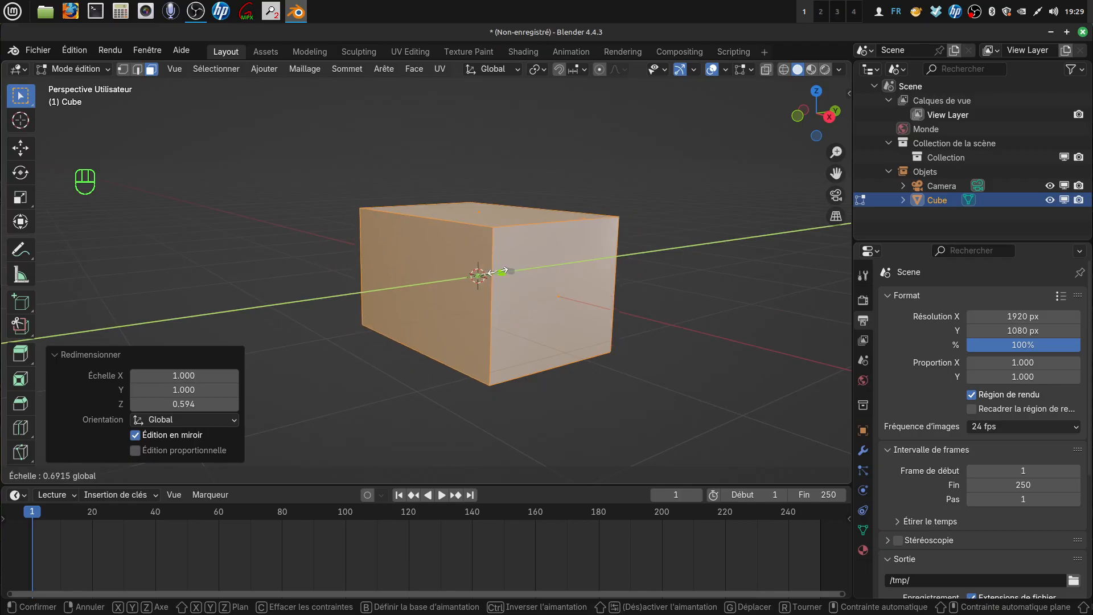
left_click(501, 272)
middle_click_drag(501, 272, 560, 257)
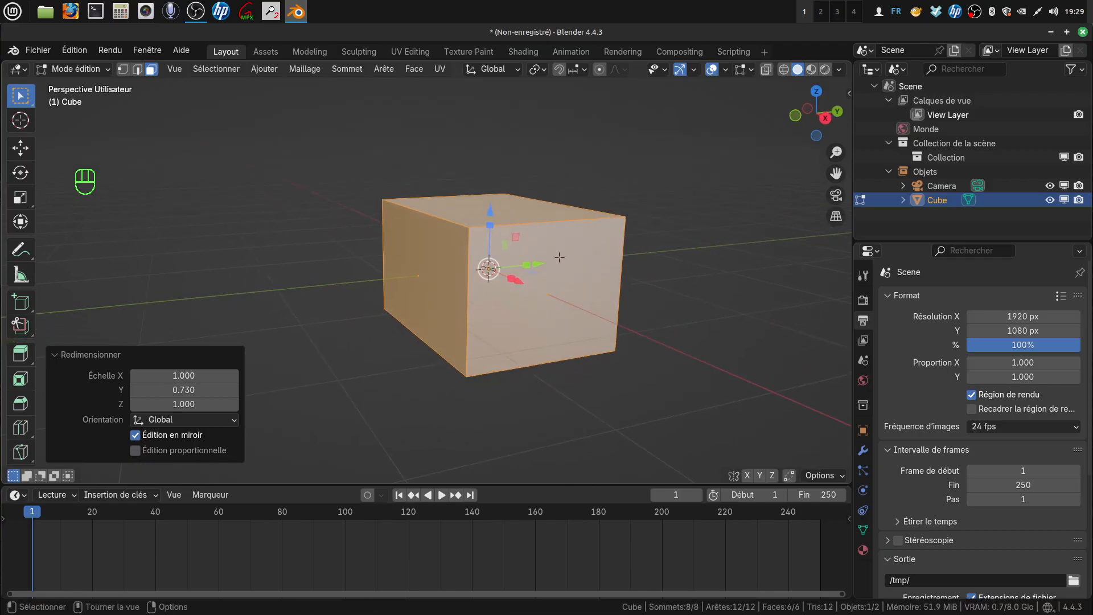
Add one centred loop cut running lengthwise across the top of the box and down its end walls
key("ctrl+r")
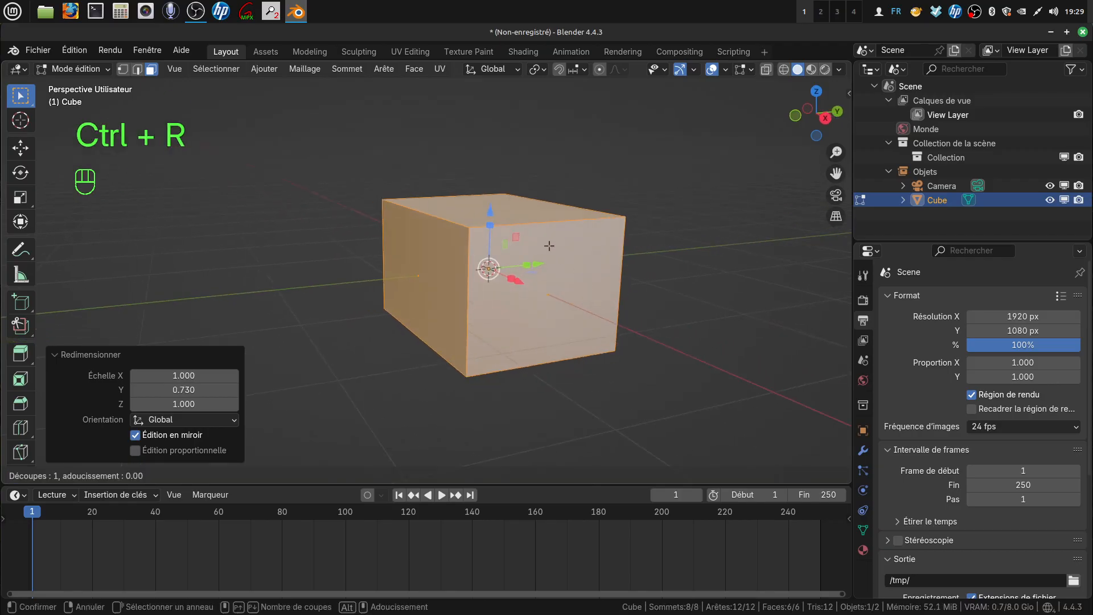
left_click(549, 245)
right_click(546, 236)
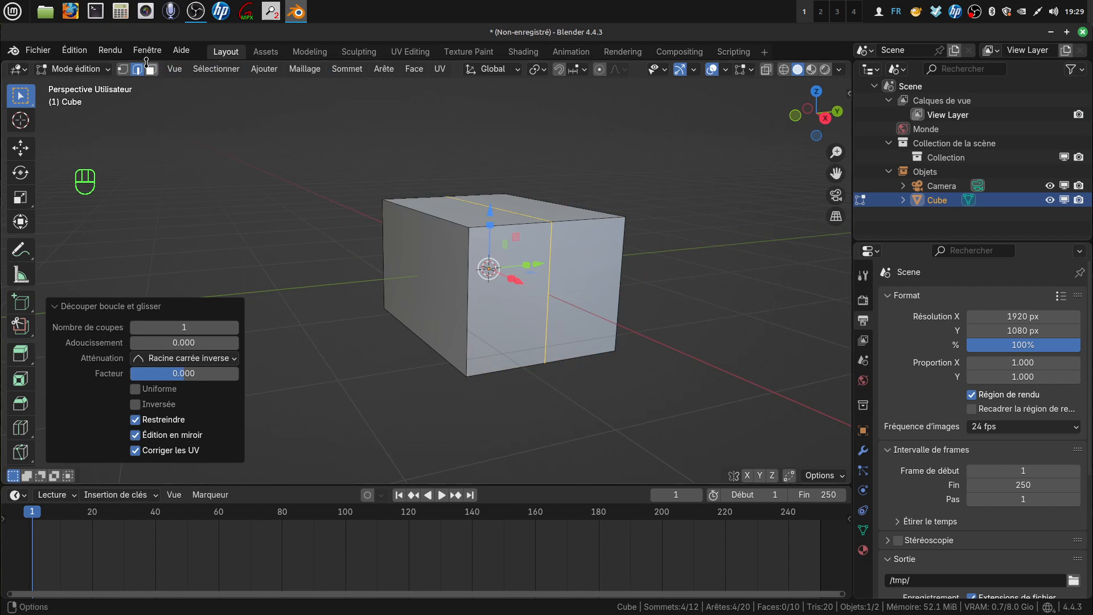
Select the middle edge on top of the box and raise it about 0.333 m along Z as a roof ridge
left_click(492, 206)
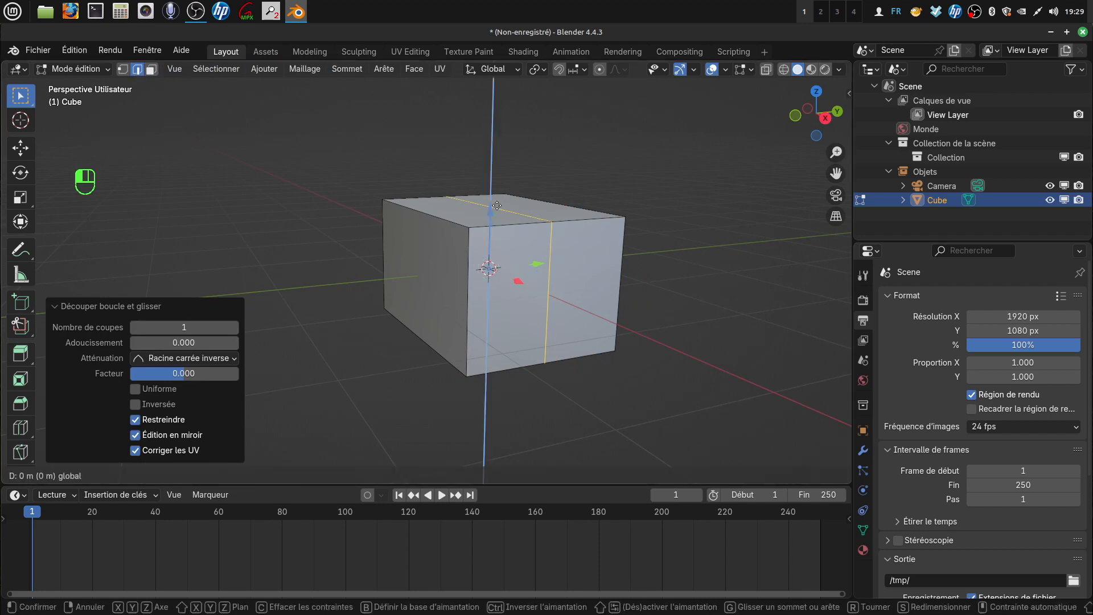
left_click(511, 209)
left_click_drag(493, 136, 496, 112)
middle_click_drag(512, 171, 526, 276)
Cut seven evenly spaced horizontal edge loops around the house walls and return to Object Mode
key("KP_1")
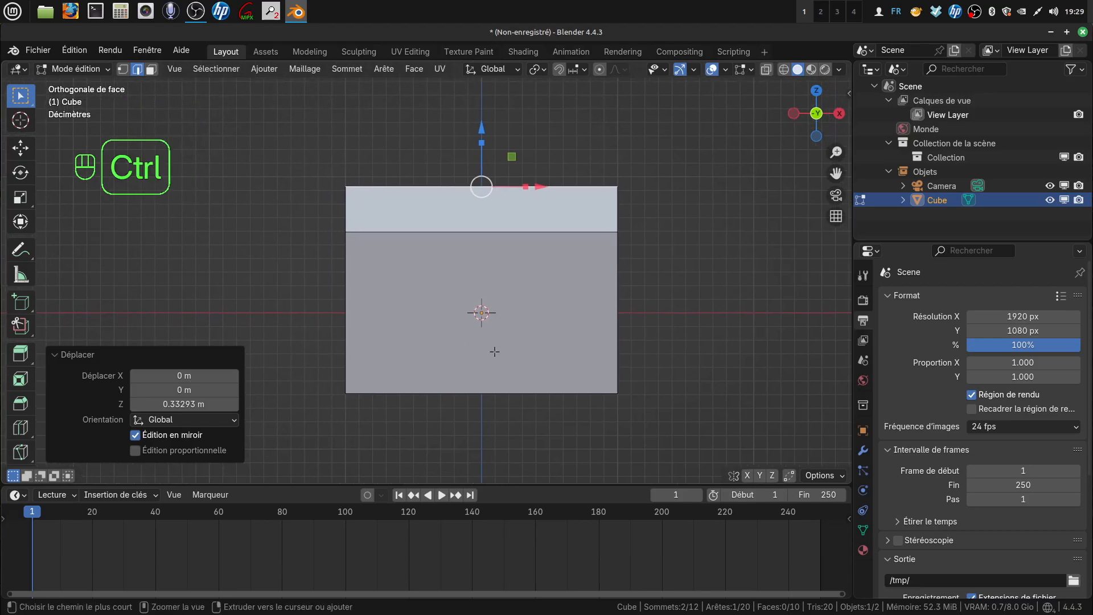
key("ctrl+r")
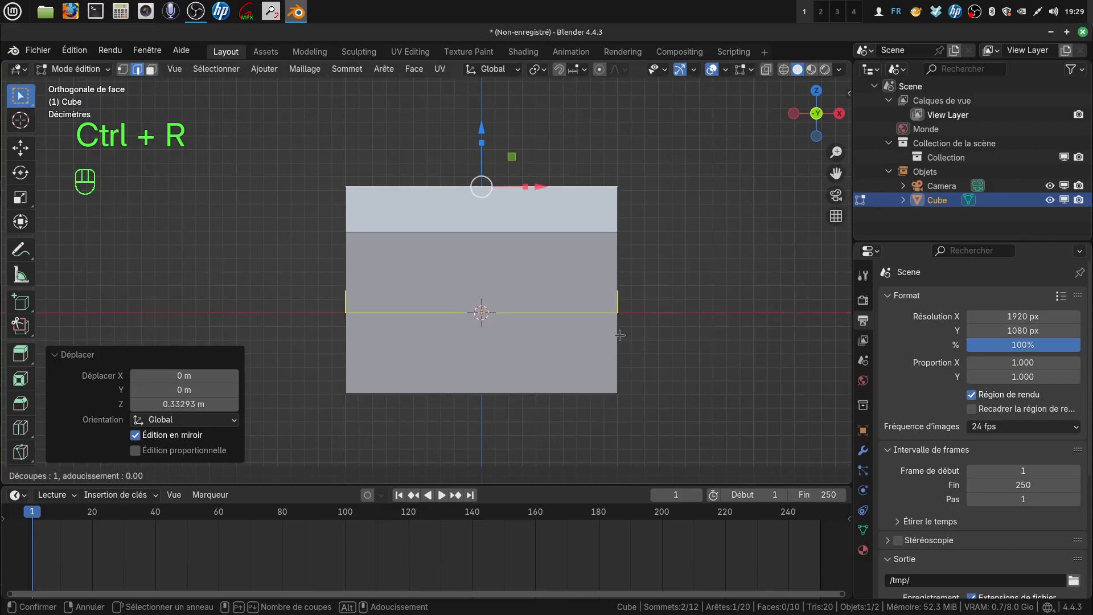
scroll(619, 334, "up", 5)
scroll(619, 334, "up", 1)
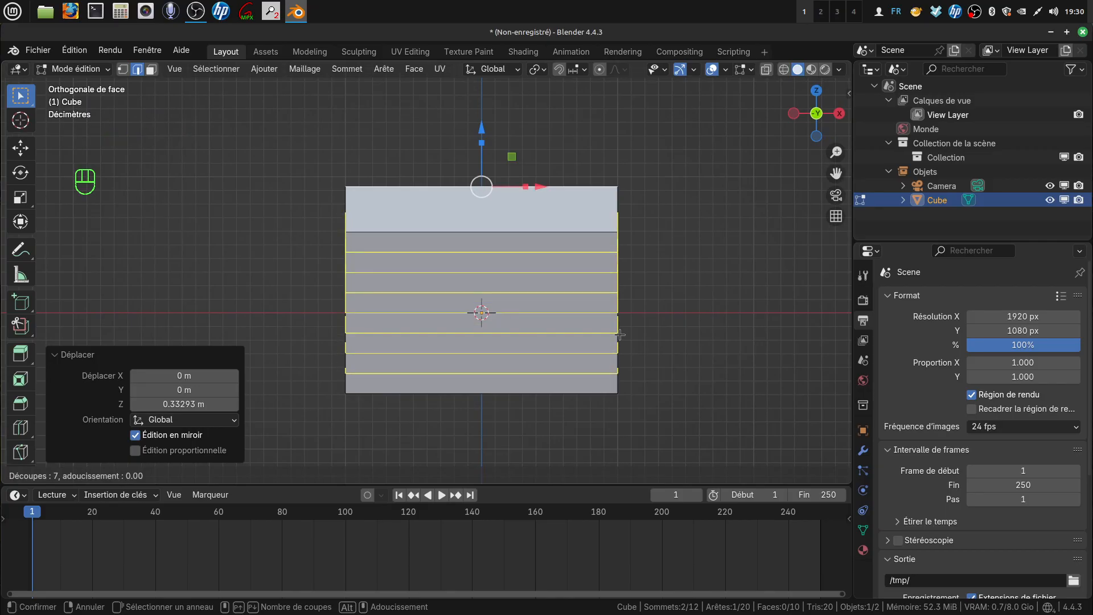
left_click(620, 335)
right_click(619, 335)
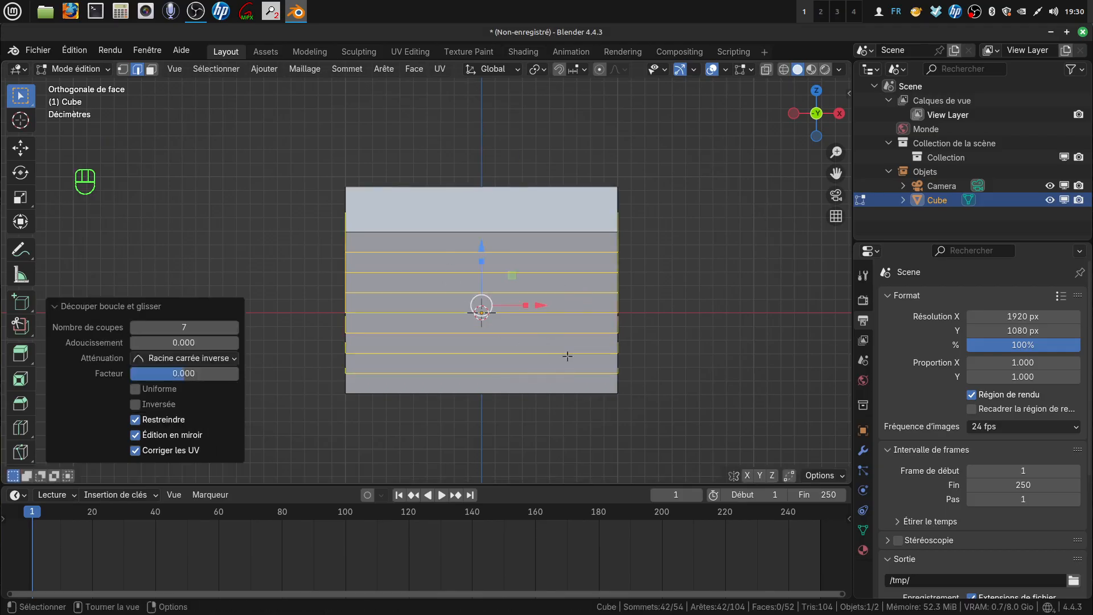
middle_click_drag(576, 326, 569, 284)
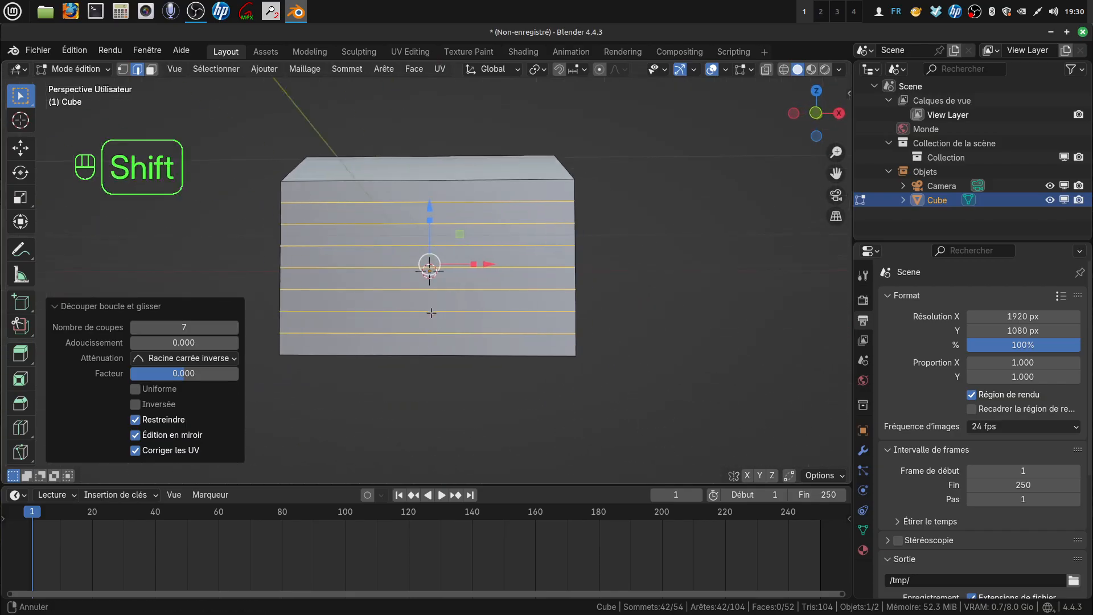
key("Tab")
middle_click_drag(487, 327, 470, 315)
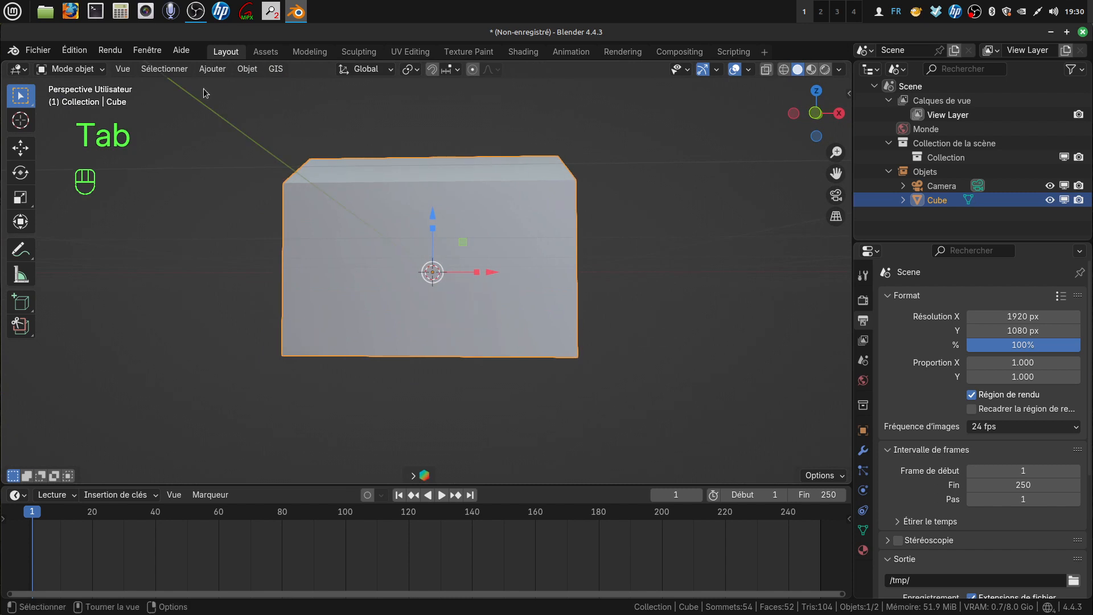
left_click(247, 68)
mouse_move(271, 87)
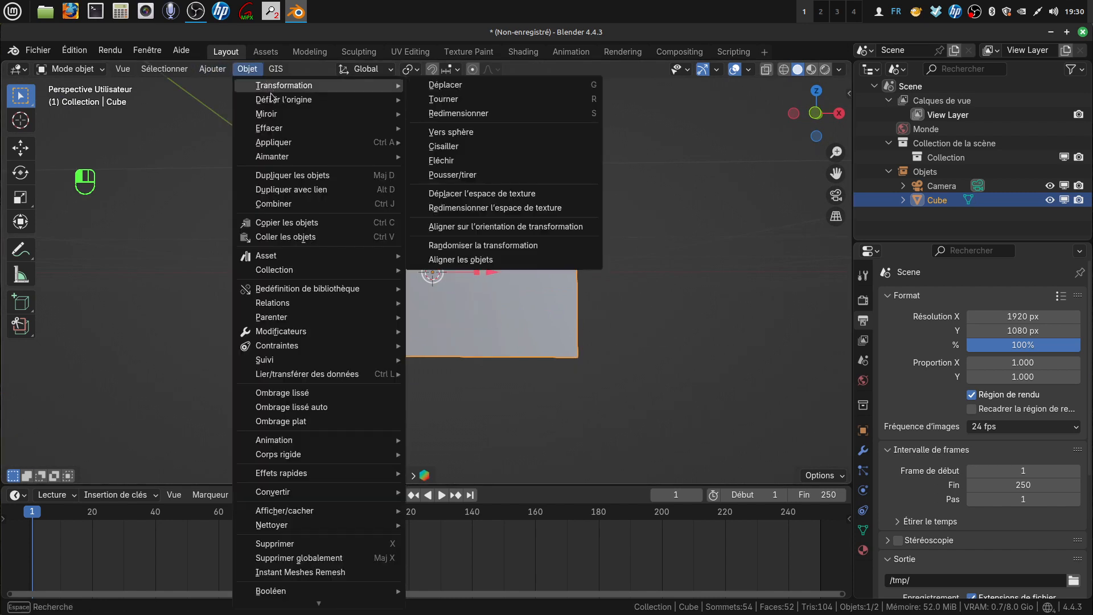
left_click(247, 70)
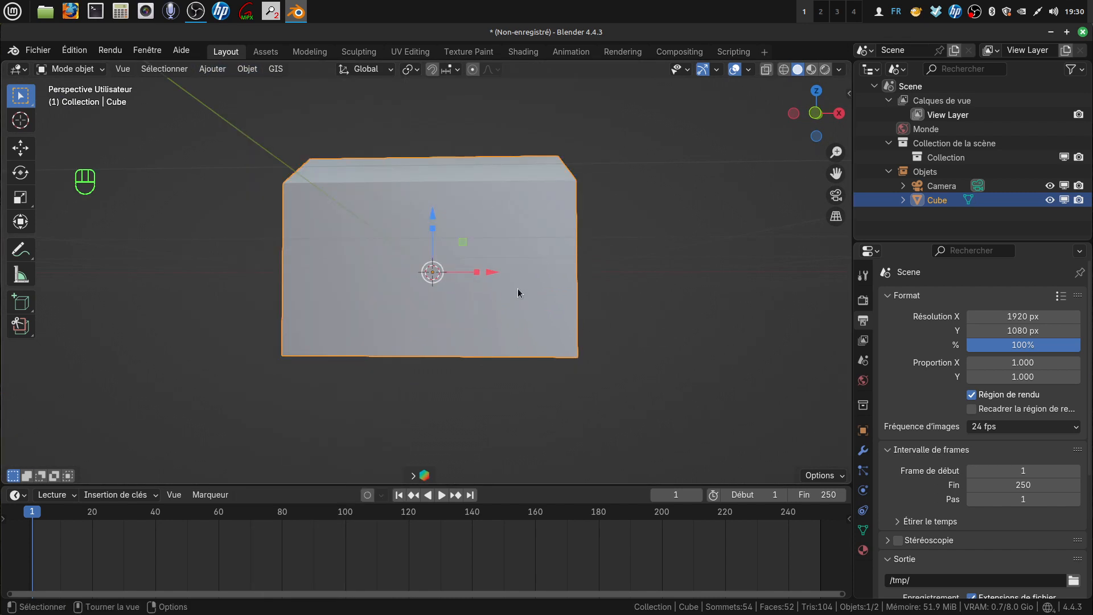
Add a second cube mesh at the world origin, working from the front orthographic view
middle_click_drag(517, 288, 473, 290)
key("KP_1")
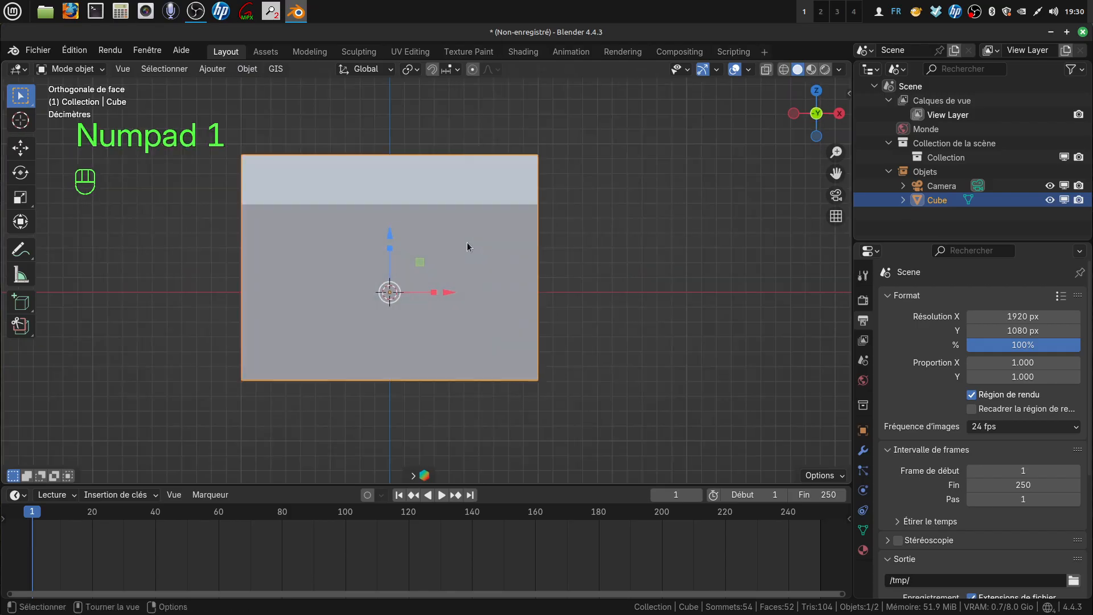
middle_click_drag(488, 237, 469, 232, "shift")
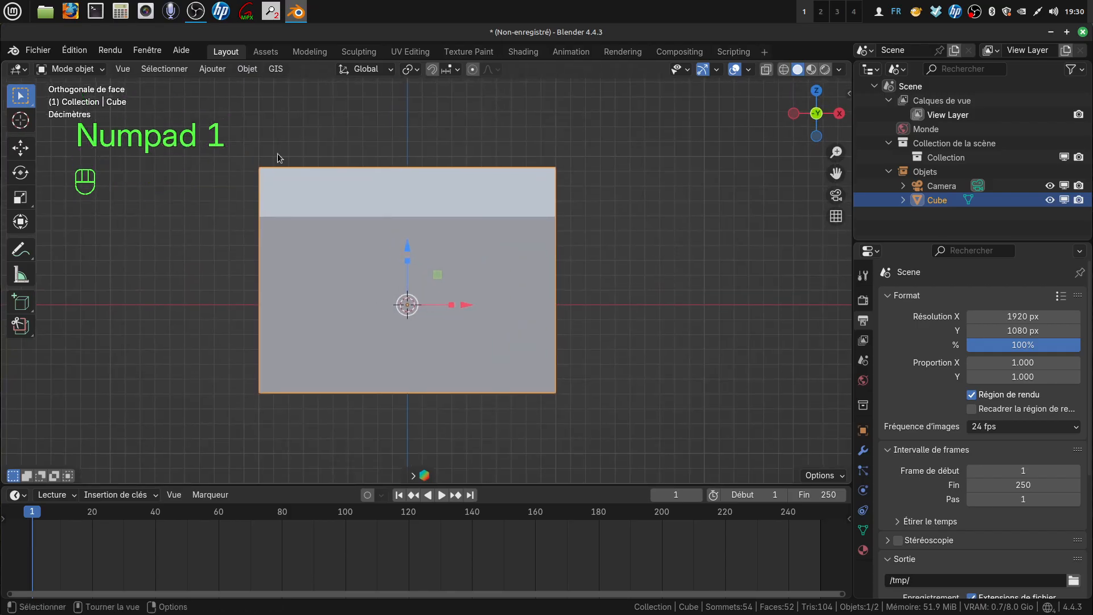
left_click(247, 69)
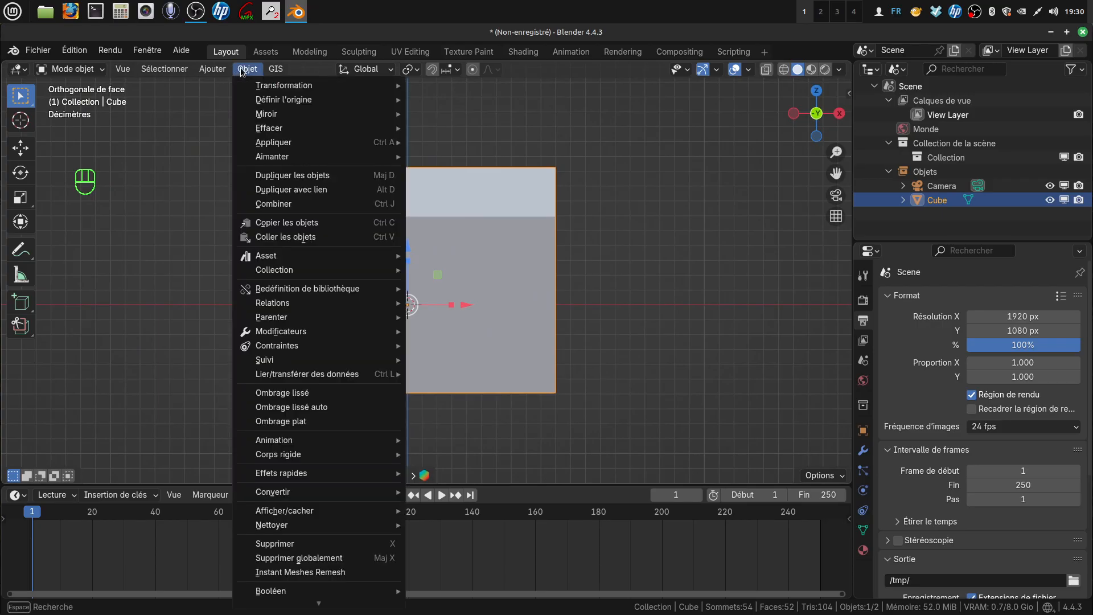
mouse_move(215, 70)
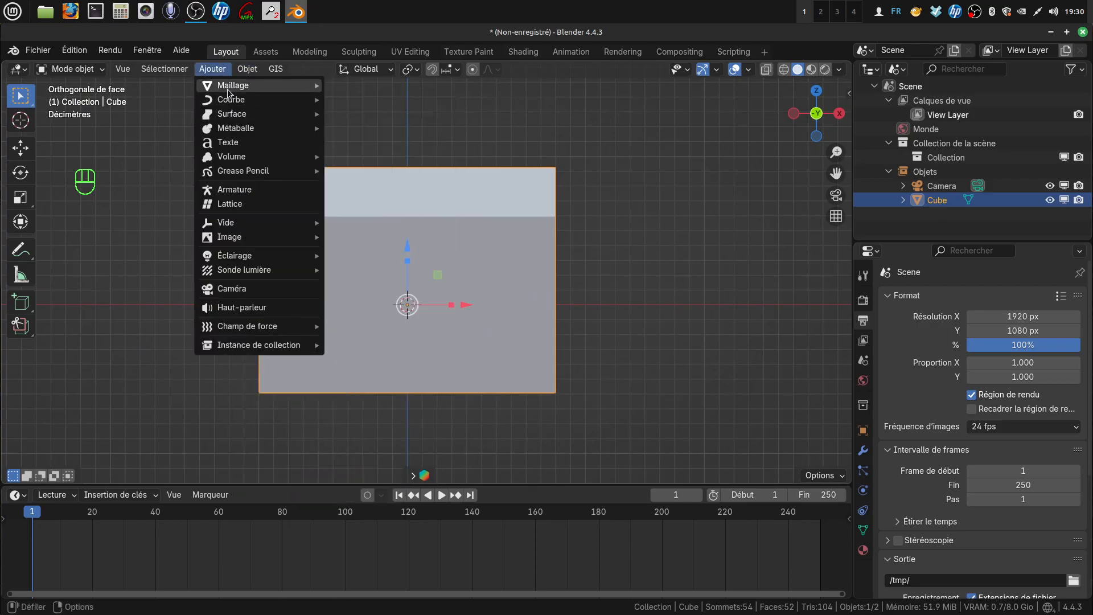
mouse_move(241, 86)
left_click(365, 100)
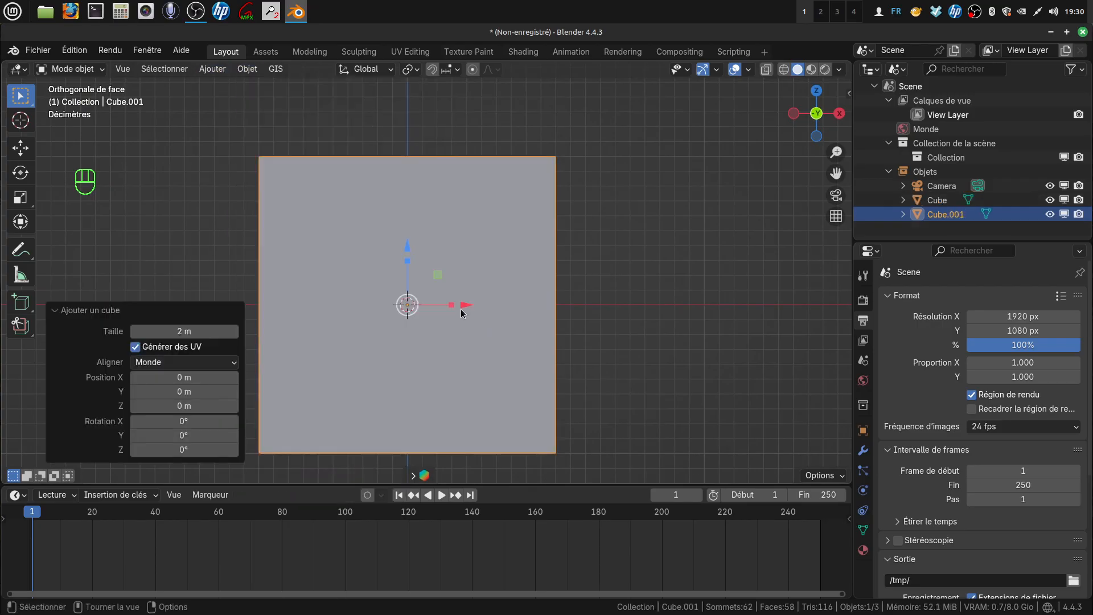
Move the new cube about 2.08 m along X beside the house and scale it uniformly to about 0.494
key("g")
key("x")
left_click(778, 293)
scroll(744, 302, "down", 3)
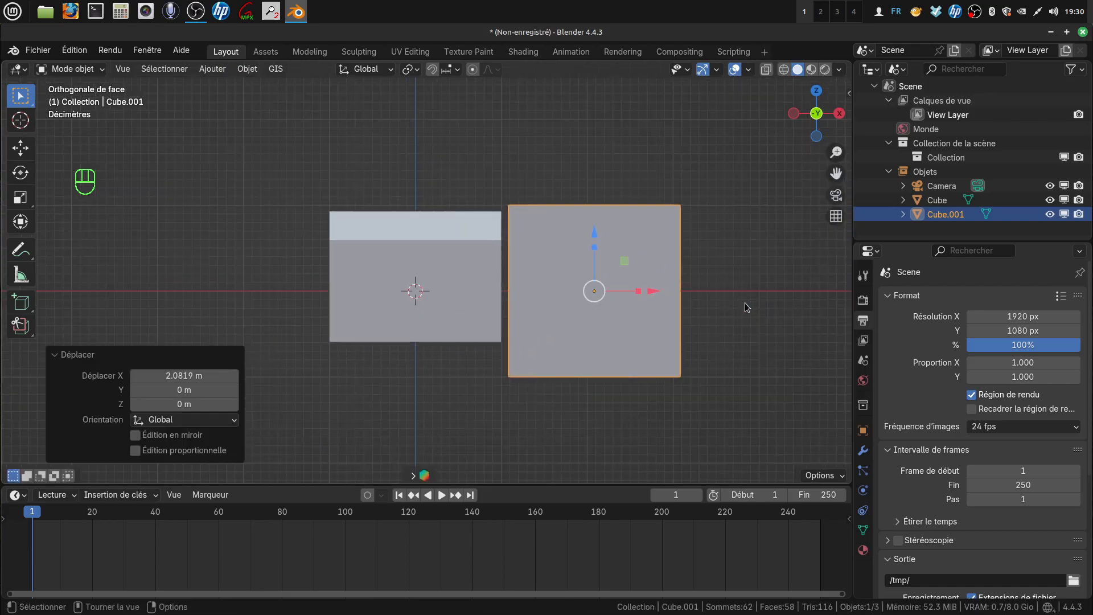
key("s")
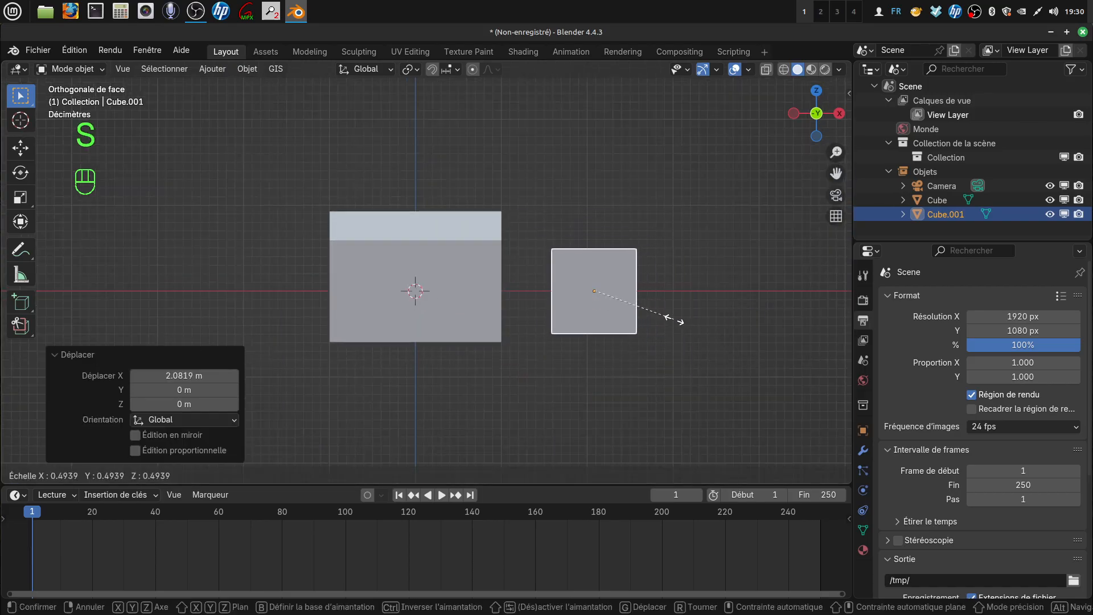
left_click(653, 327)
scroll(711, 417, "up", 2)
middle_click_drag(674, 387, 636, 375, "shift")
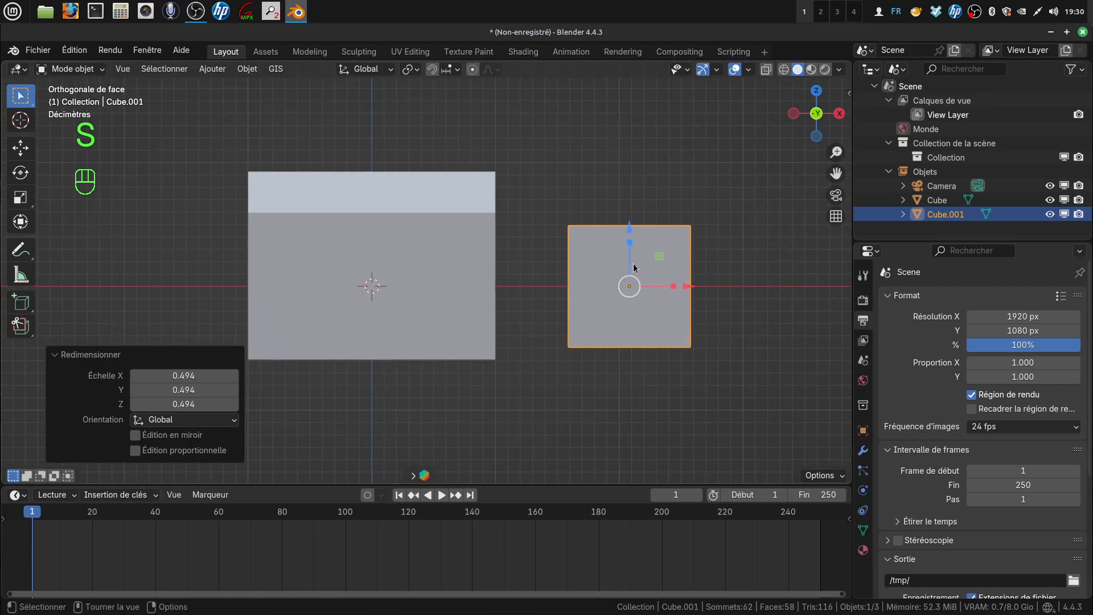
Stretch the small cube's mesh along Z in Edit Mode to make a tall upright block
key("Tab")
left_click_drag(625, 244, 630, 218)
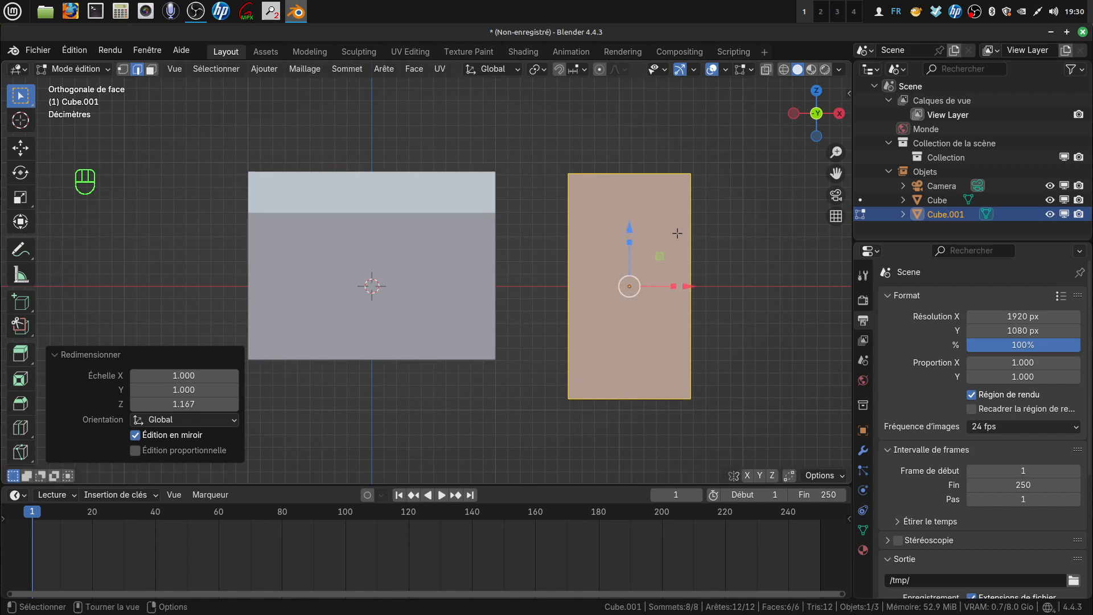
key("Tab")
Bevel the tall block's two opposite top edges by about 0.931 m with 7 segments to form a rounded arch, then return to Object Mode
middle_click_drag(632, 242, 587, 260)
middle_click_drag(675, 213, 524, 302, "shift")
key("Tab")
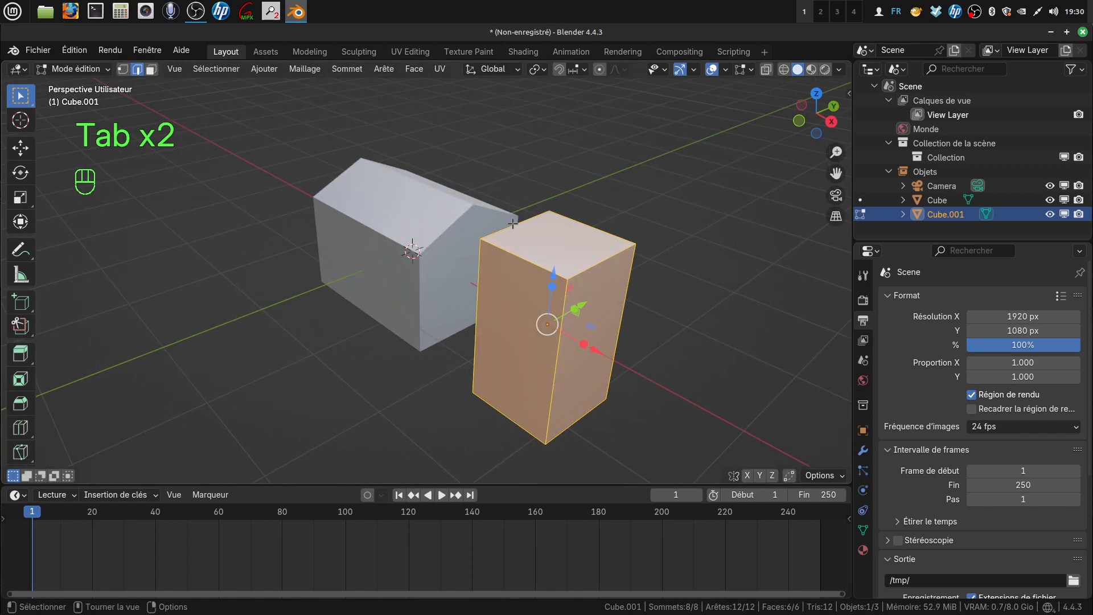
left_click(512, 223)
left_click(601, 262, "shift")
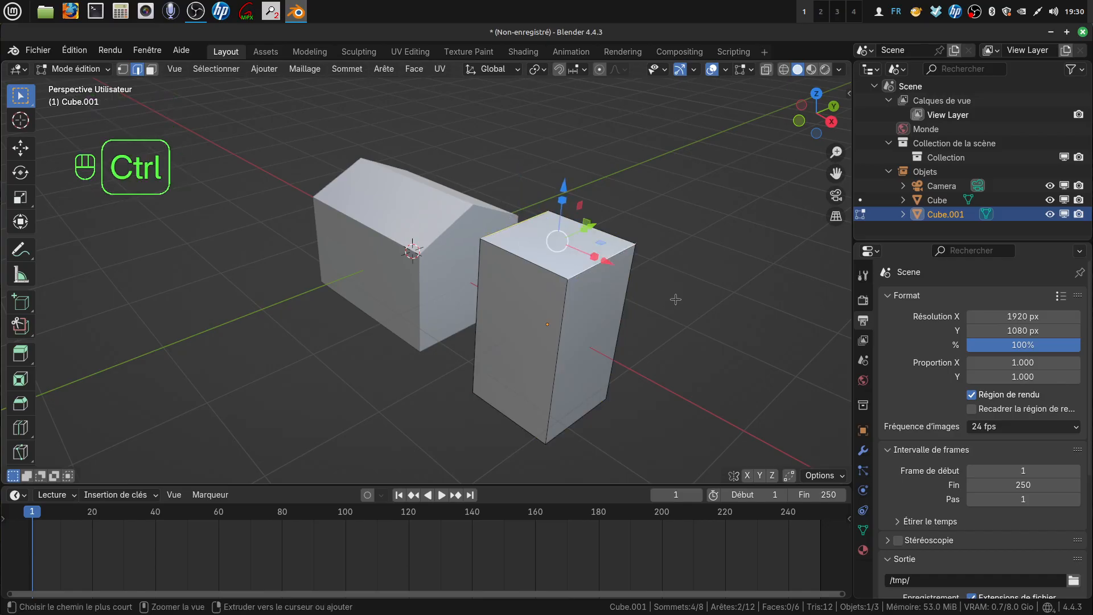
key("ctrl+b")
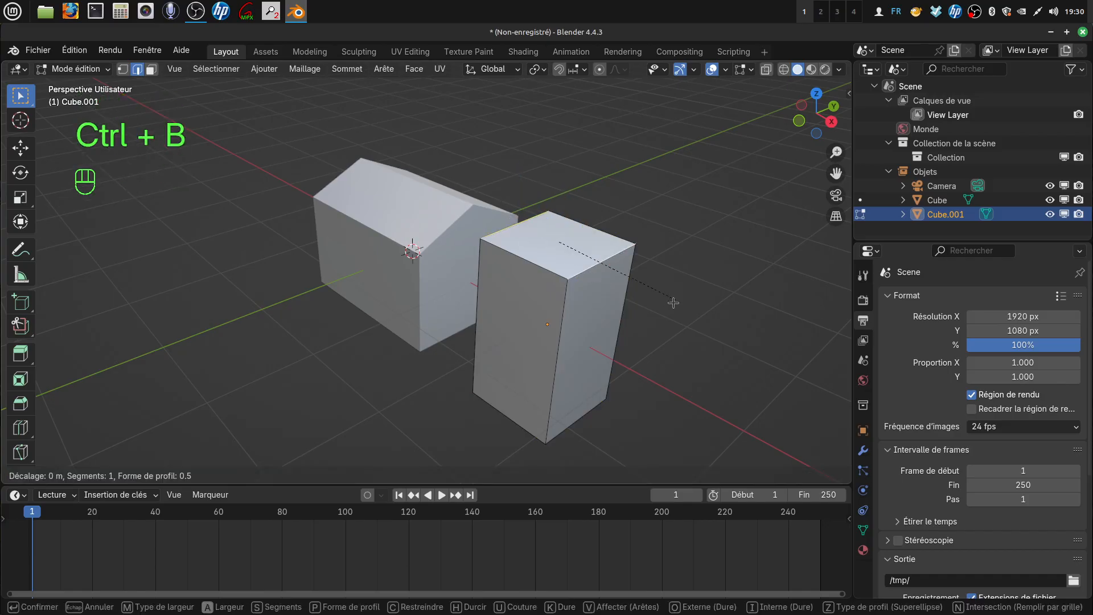
scroll(709, 332, "up", 3)
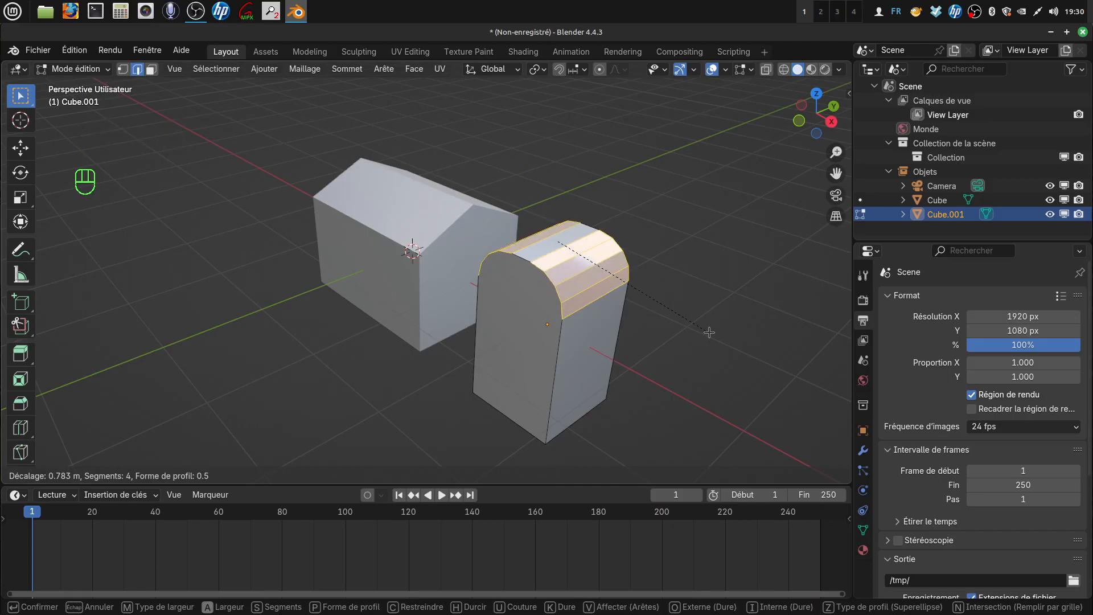
scroll(714, 337, "up", 2)
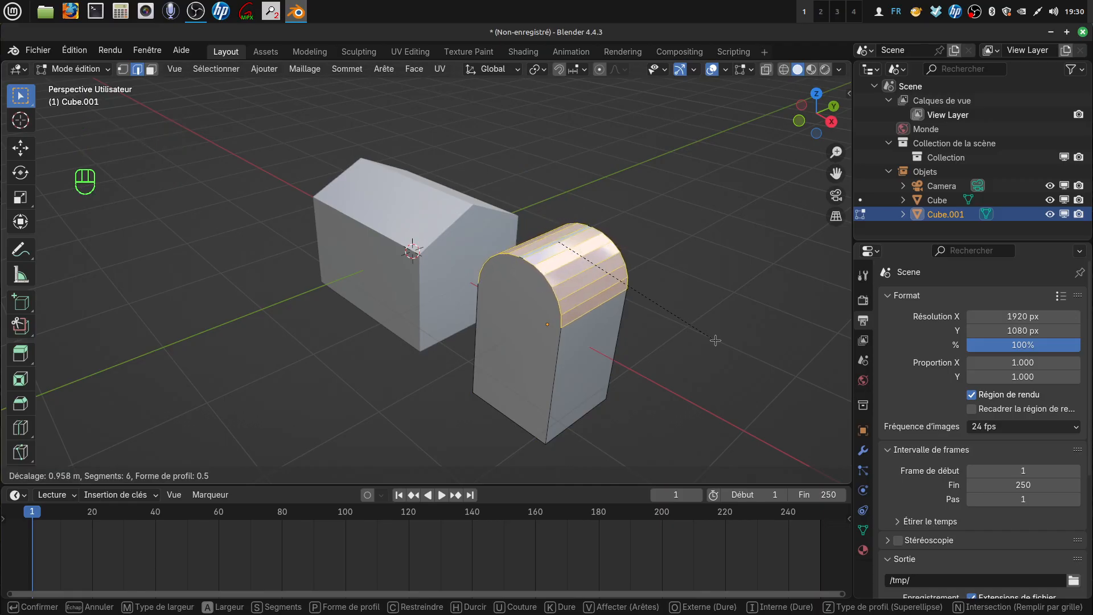
scroll(716, 341, "up", 1)
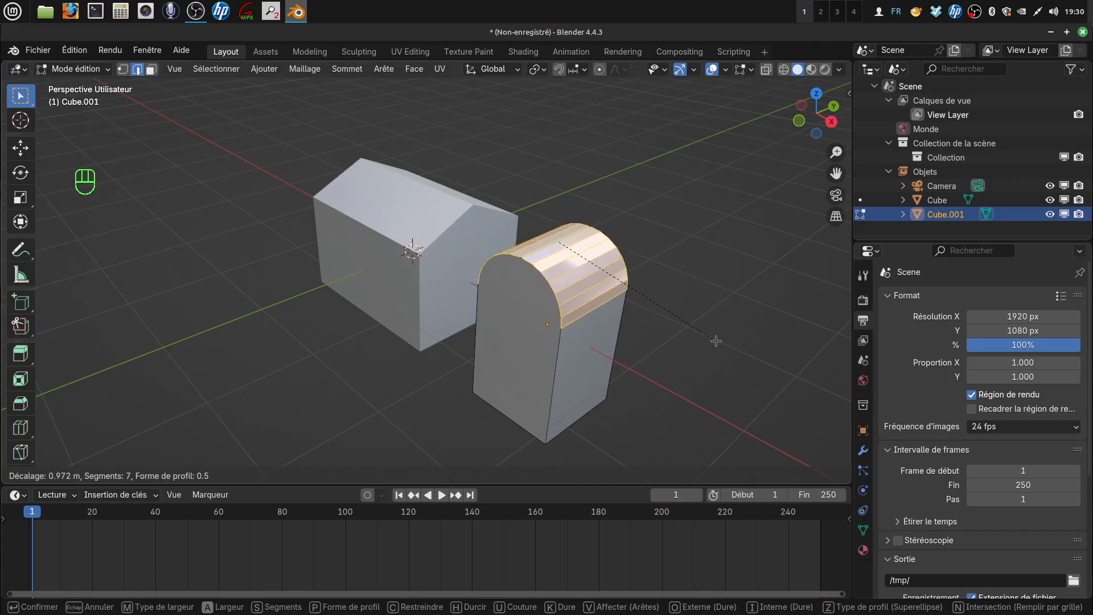
left_click(712, 339)
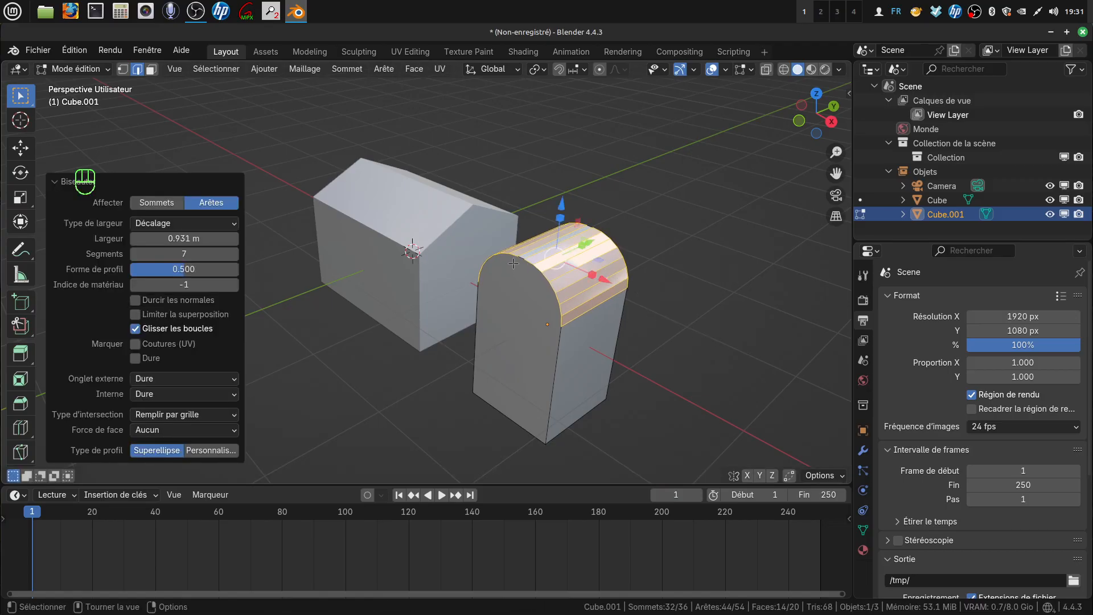
middle_click_drag(514, 266, 593, 342)
key("Tab")
Duplicate the arched block and move the copy along X, farther away from the house
key("KP_1")
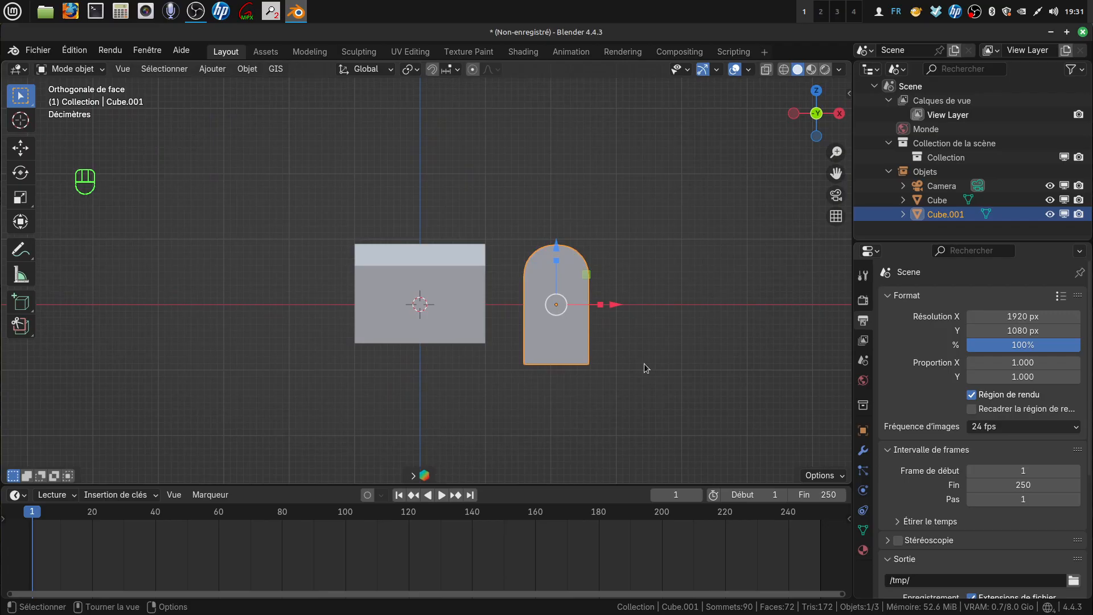
key("shift+d")
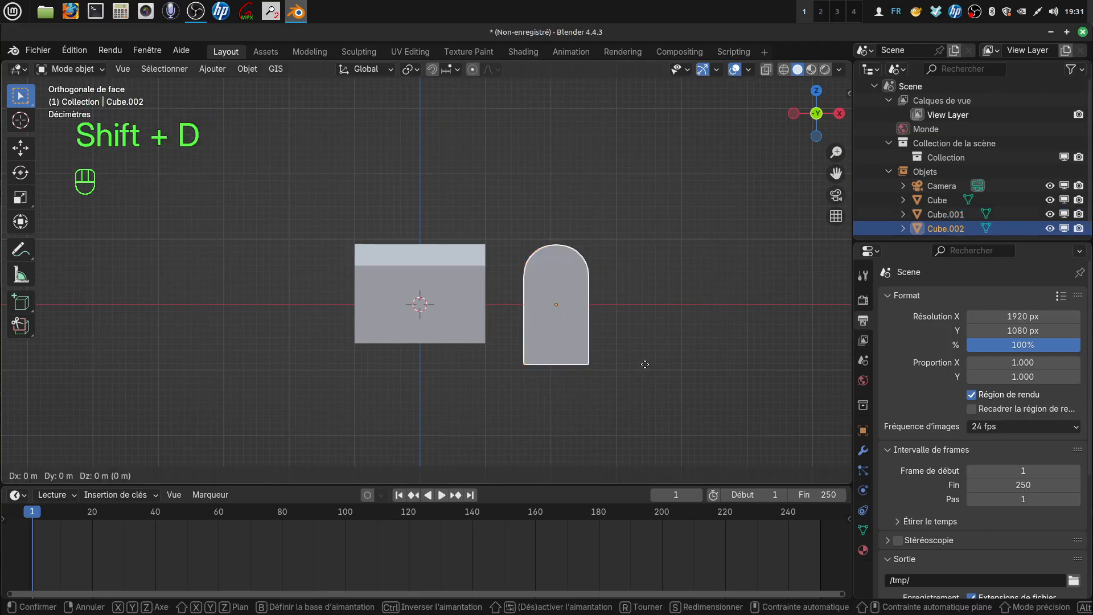
left_click(645, 364)
left_click_drag(620, 308, 765, 312)
Scale down the original arched block and place it like a door at the base of the house, near the middle of its long side
left_click(584, 361)
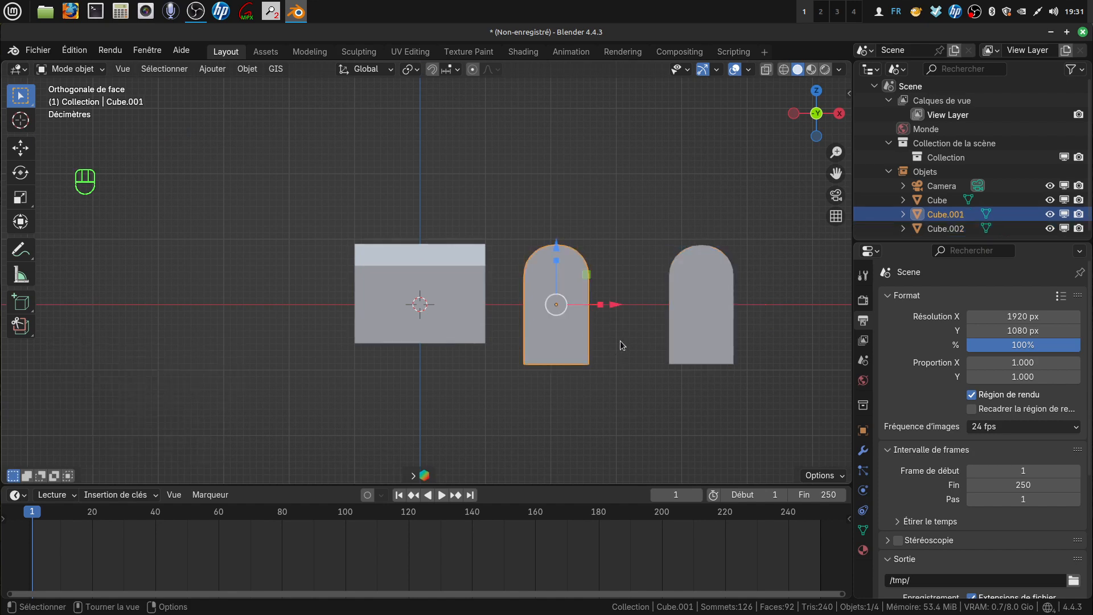
key("s")
left_click(592, 323)
left_click_drag(602, 307, 448, 306)
left_click_drag(413, 241, 413, 251)
left_click_drag(472, 317, 483, 315)
scroll(492, 342, "up", 2)
mouse_move(501, 341)
middle_mouse_down("shift")
mouse_move(503, 304)
mouse_move(498, 336)
middle_mouse_up("shift")
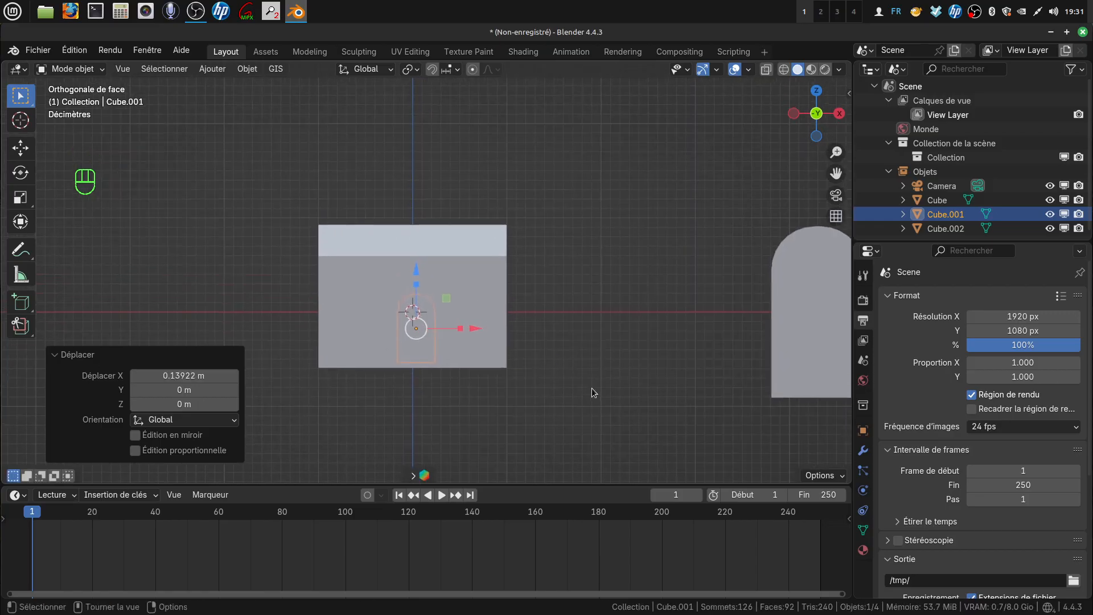
Scale the arched door block by 0.845 and lower it about 0.103 m along Z to the base of the house
key("s")
left_click(566, 383)
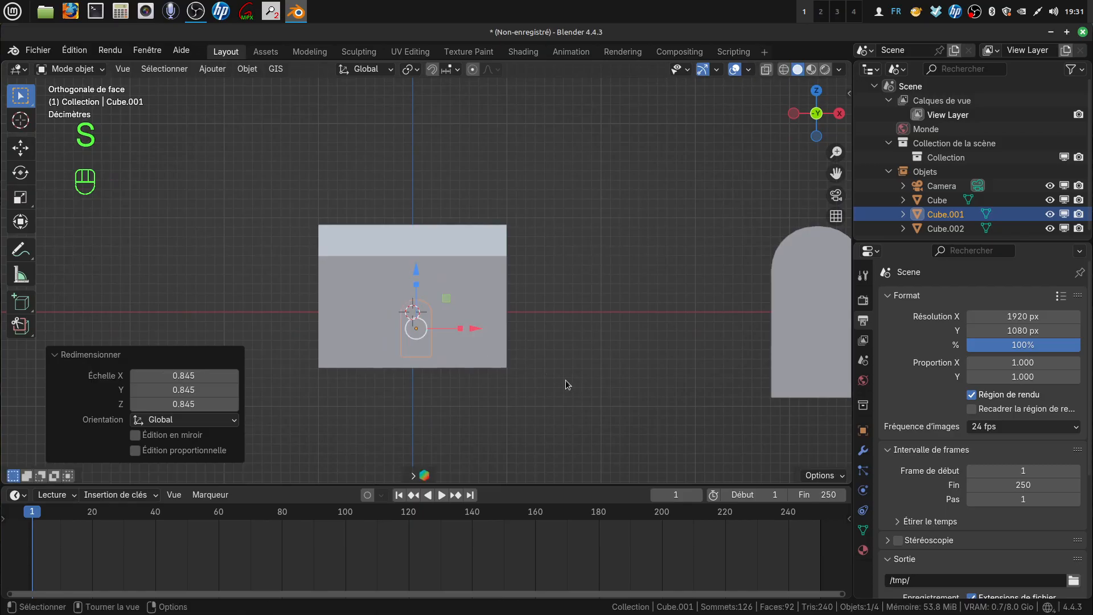
left_click_drag(425, 272, 418, 281)
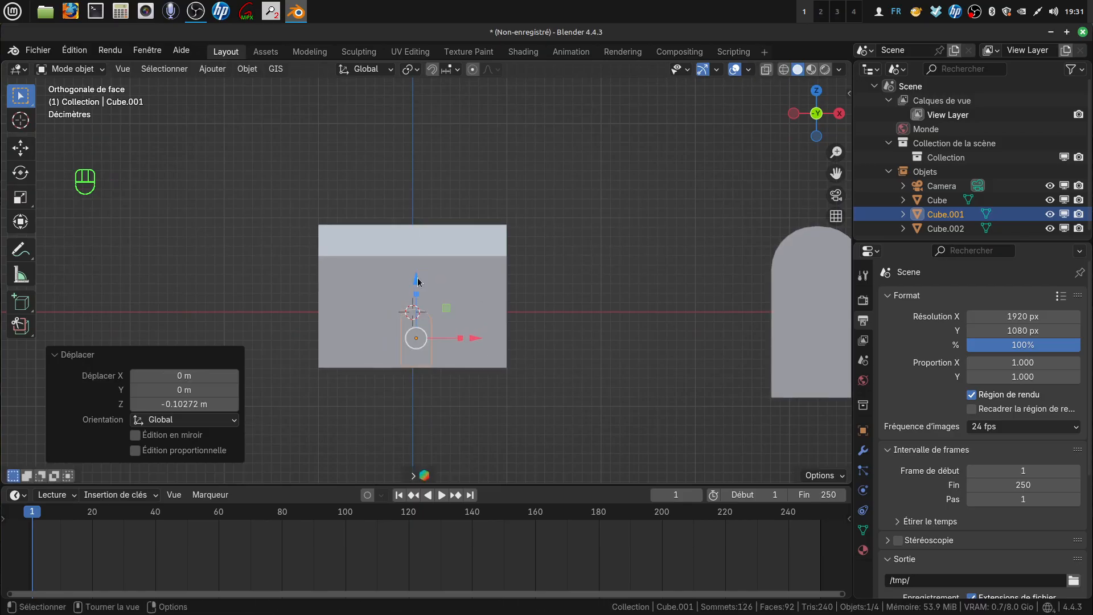
Move the arched door block about -0.815 m along Y so it straddles the long wall, and raise it about 0.023 m
middle_click_drag(448, 286, 425, 313)
left_click_drag(512, 307, 465, 317)
scroll(511, 392, "up", 4)
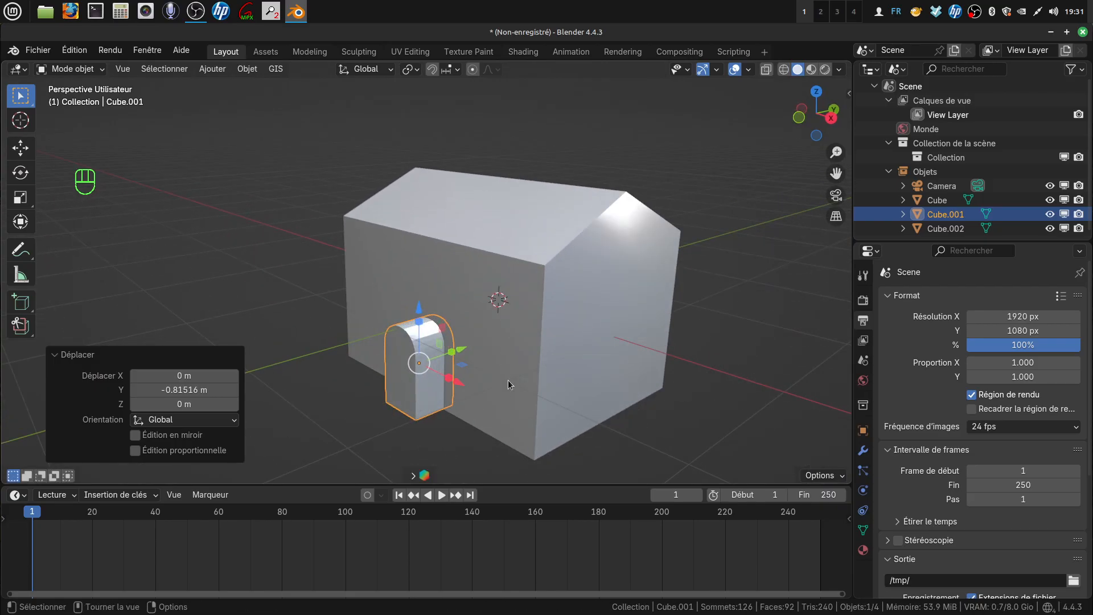
middle_click_drag(507, 380, 469, 349, "shift")
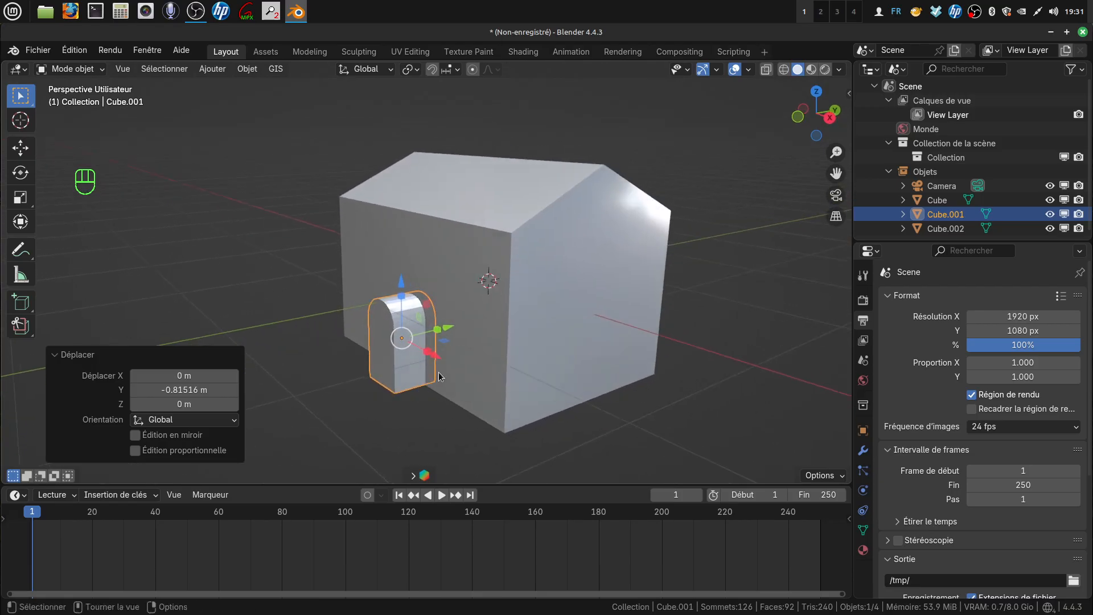
middle_click_drag(438, 376, 411, 294)
left_click_drag(388, 297, 389, 292)
middle_click_drag(390, 292, 453, 357)
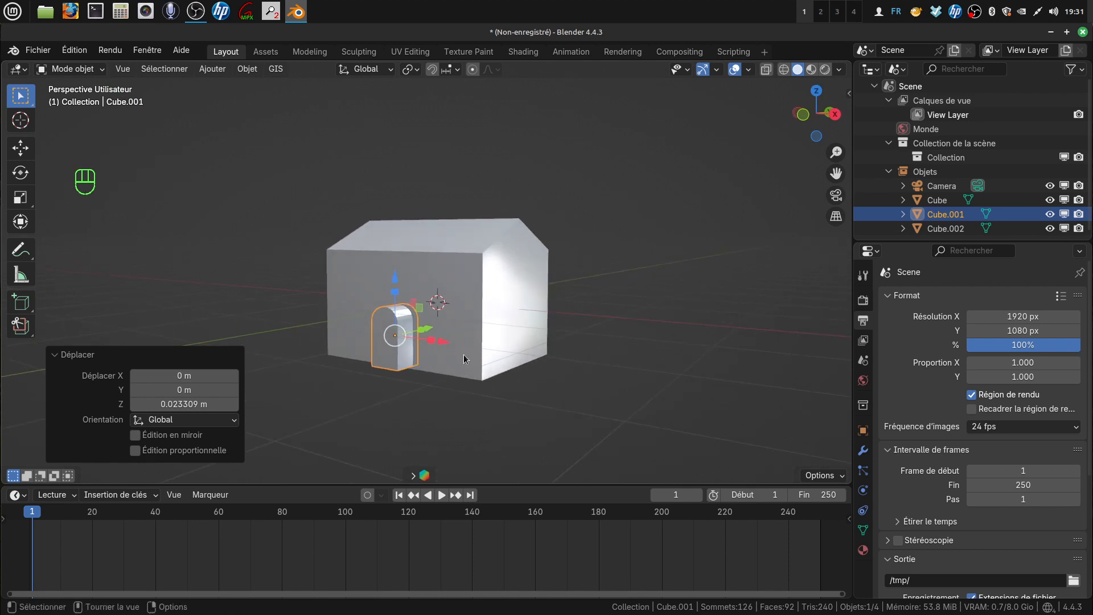
Apply the rotation and scale of the arched door block
key("ctrl+a")
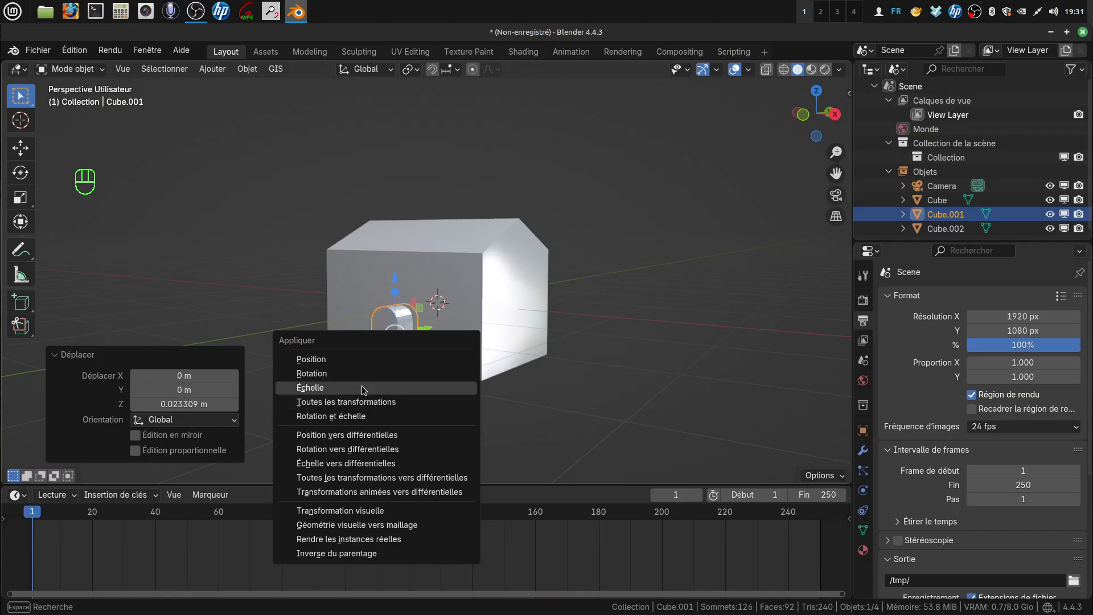
left_click(362, 416)
middle_click_drag(422, 348, 461, 373)
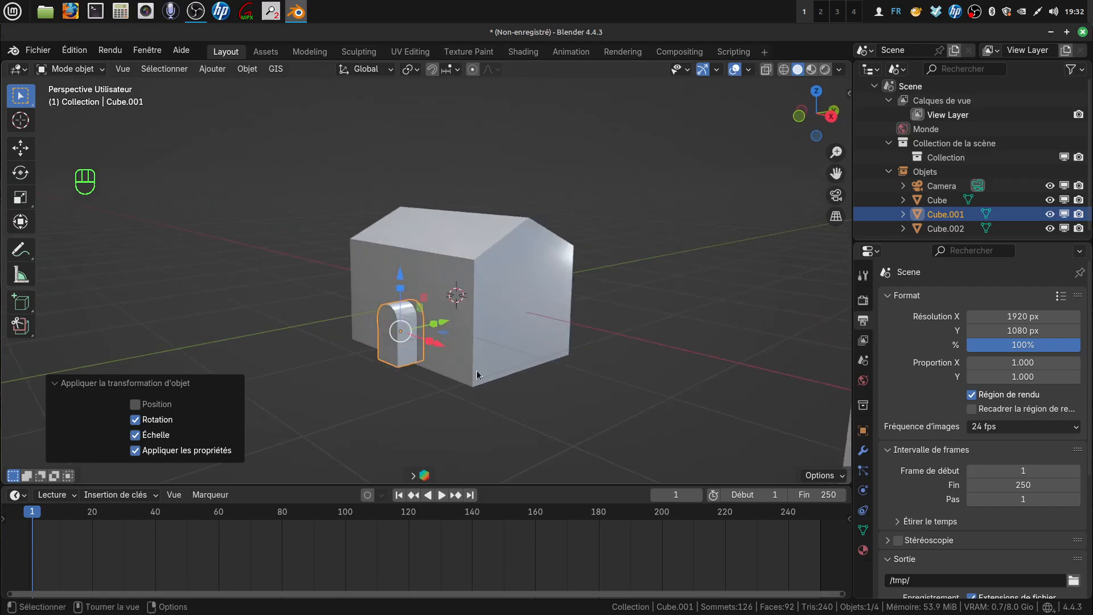
Cut the arched door block out of the house with Bool Tool's brush Difference, keeping the house as the active object
left_click(455, 360, "shift")
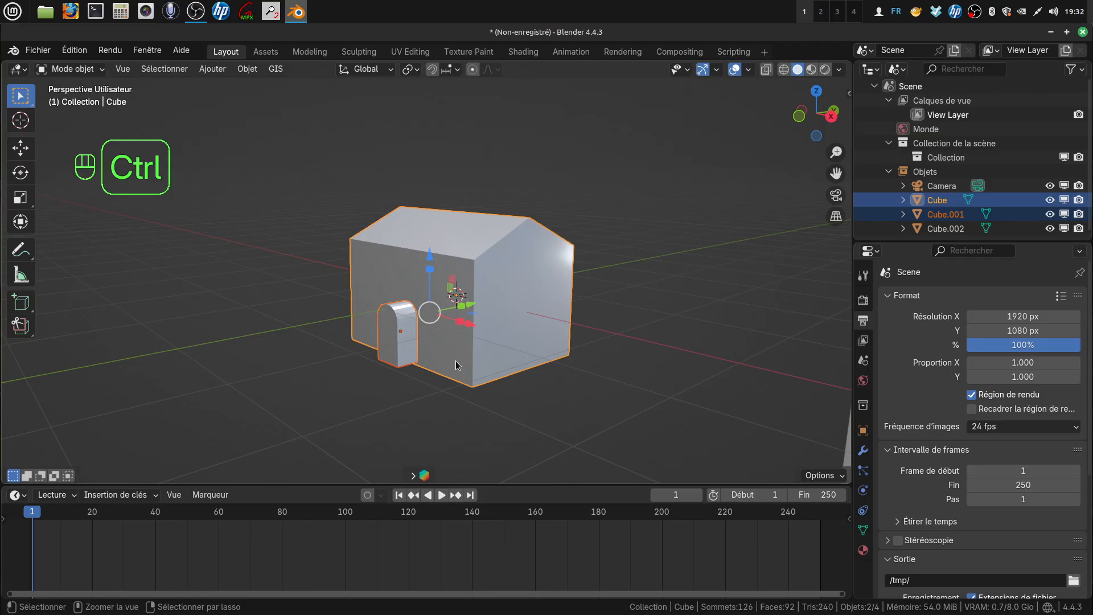
key("ctrl+KP_Subtract")
scroll(432, 361, "up", 2)
middle_click_drag(432, 361, 488, 360)
middle_click_drag(377, 387, 433, 378, "shift")
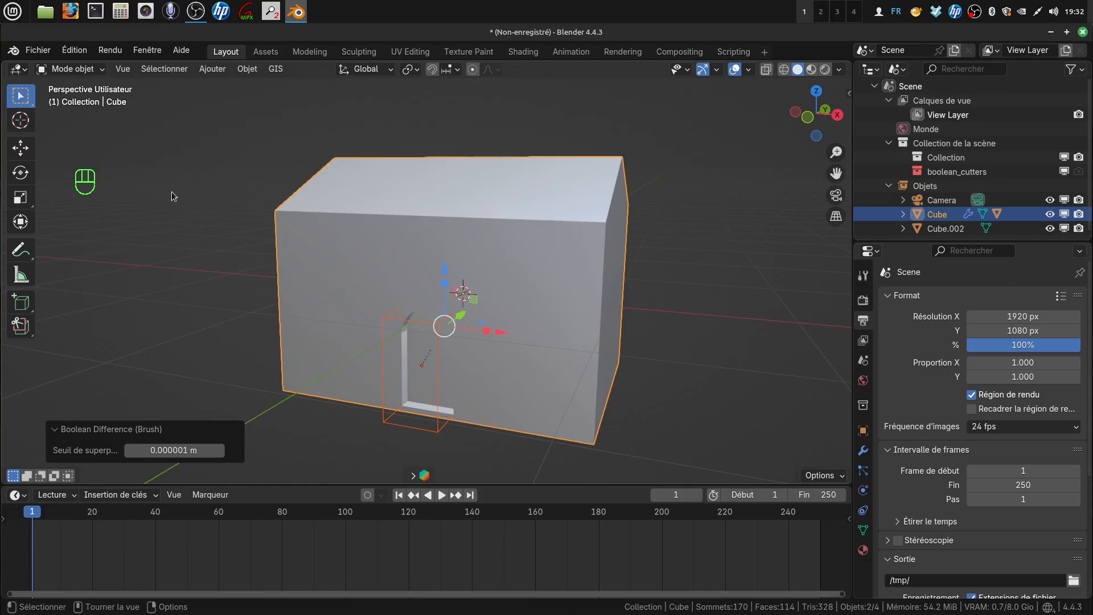
left_click(74, 52)
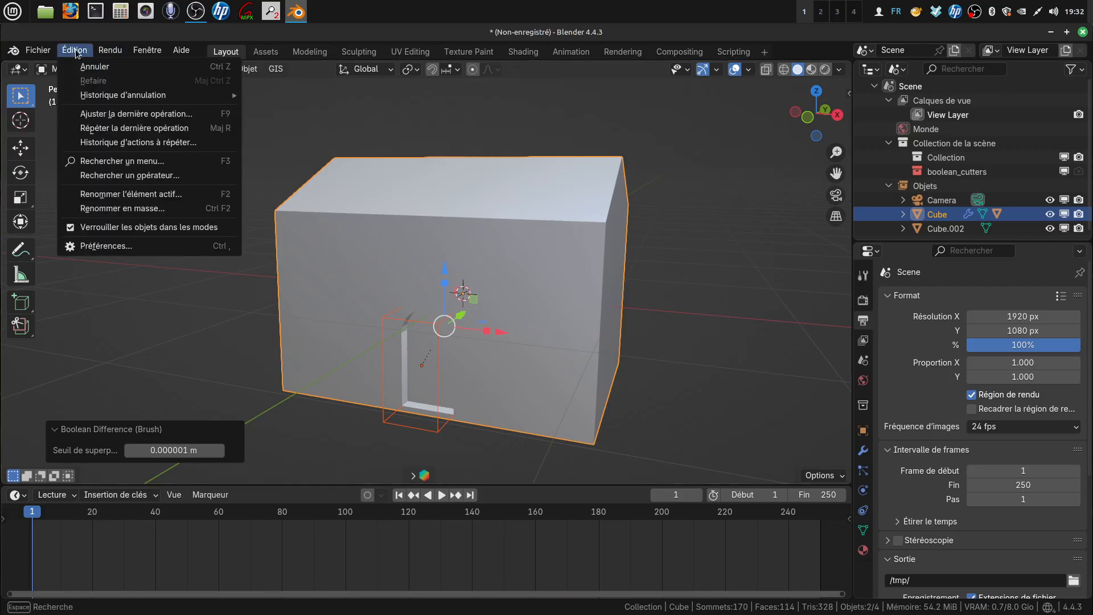
left_click(107, 247)
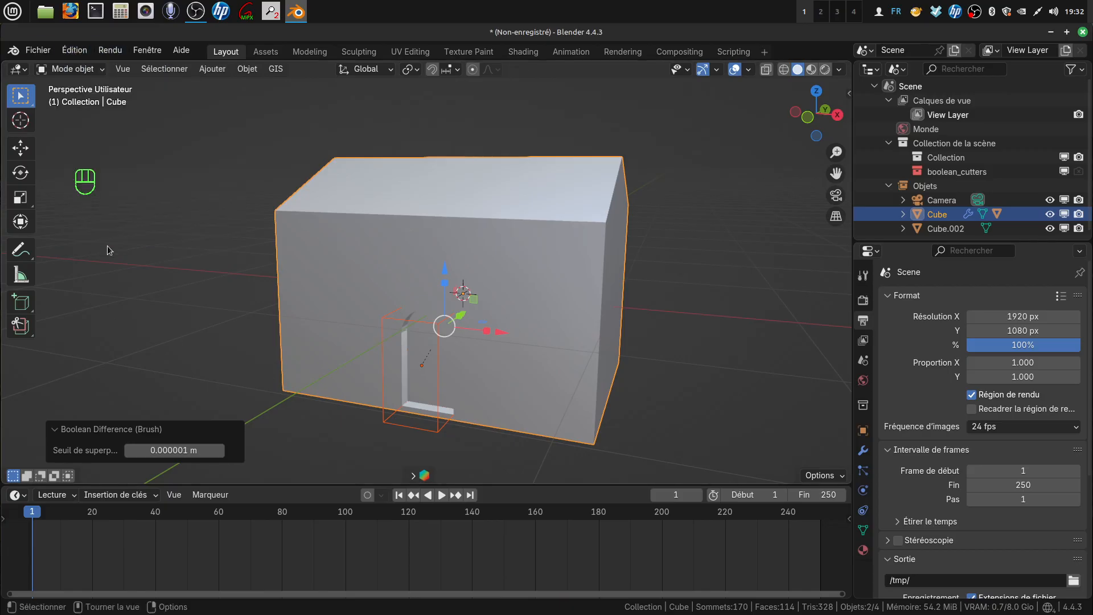
right_click(164, 203)
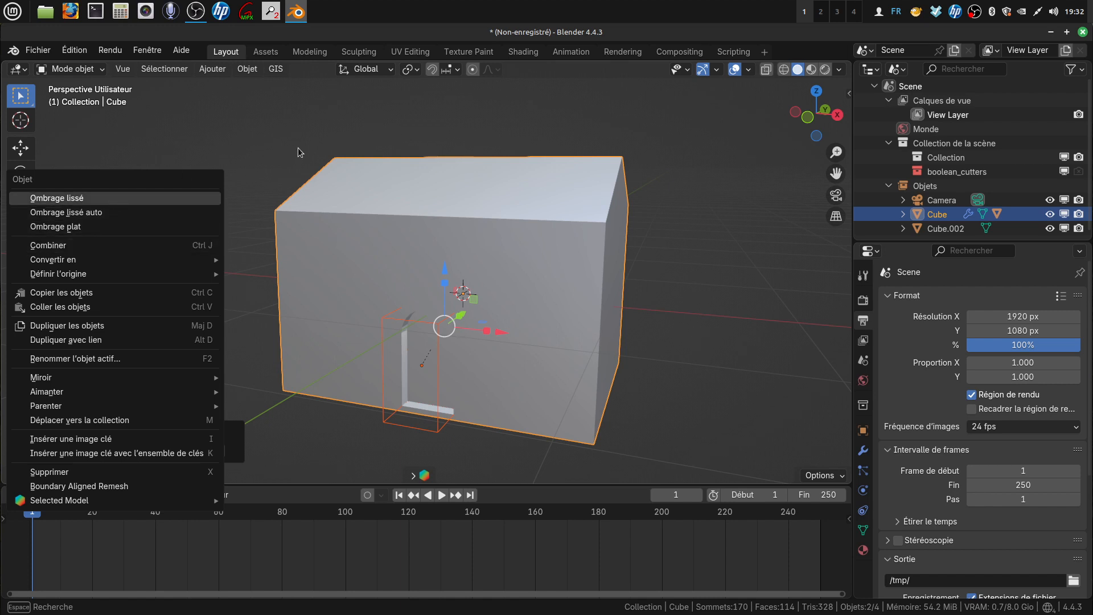
right_click(337, 203)
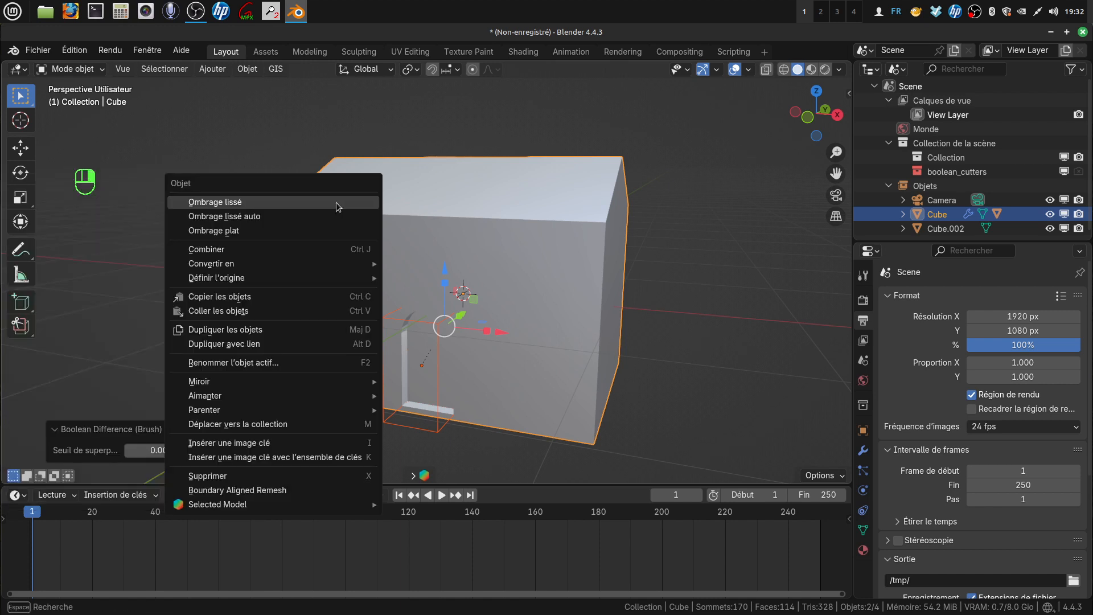
key("Tab")
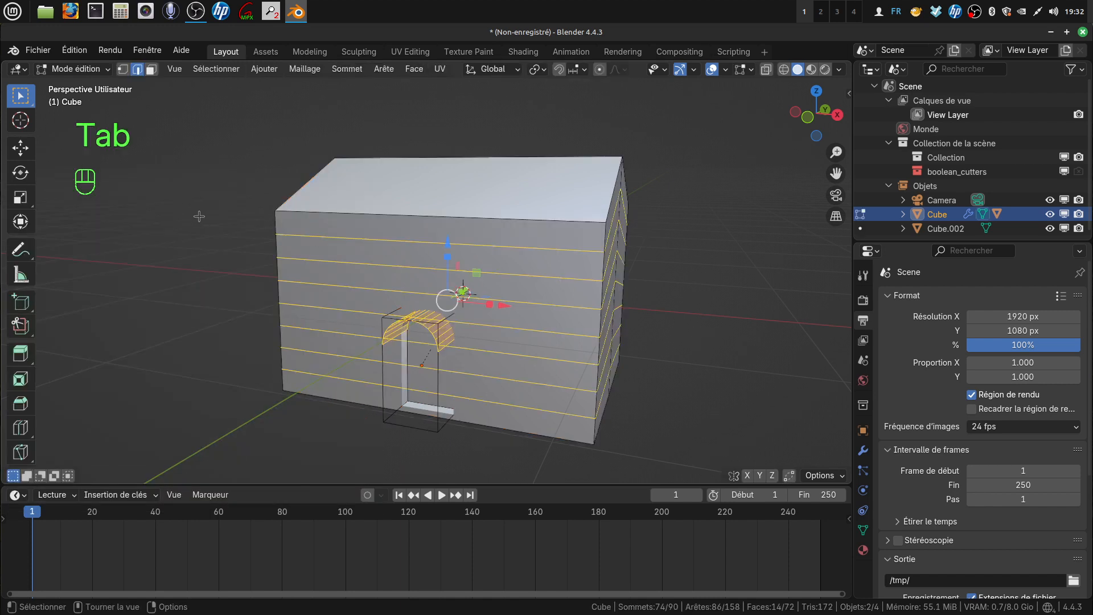
right_click(197, 214)
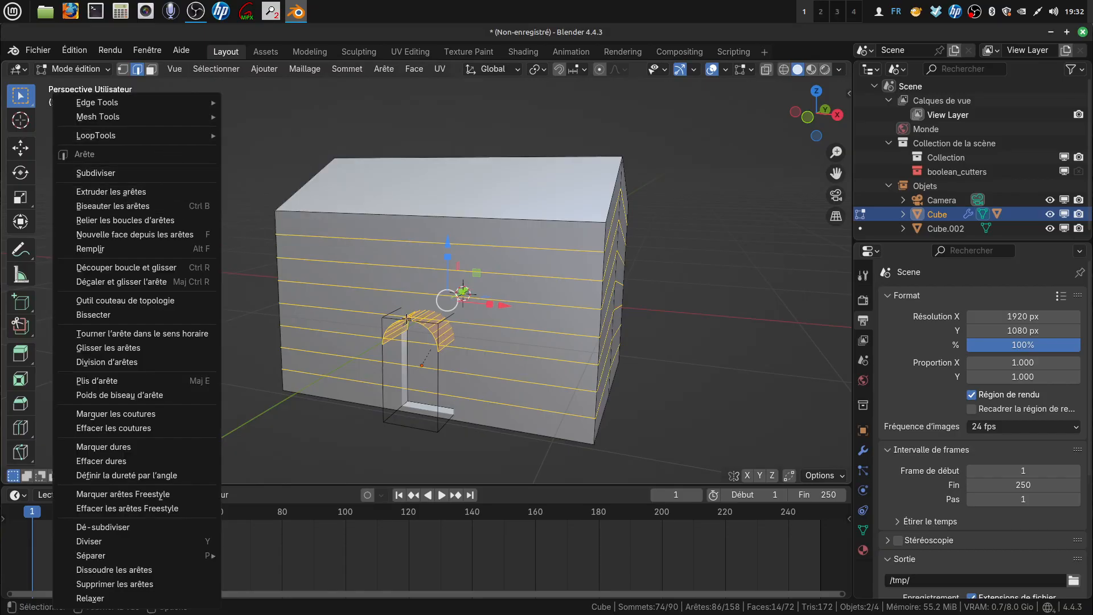
key("Tab")
key("Tab")
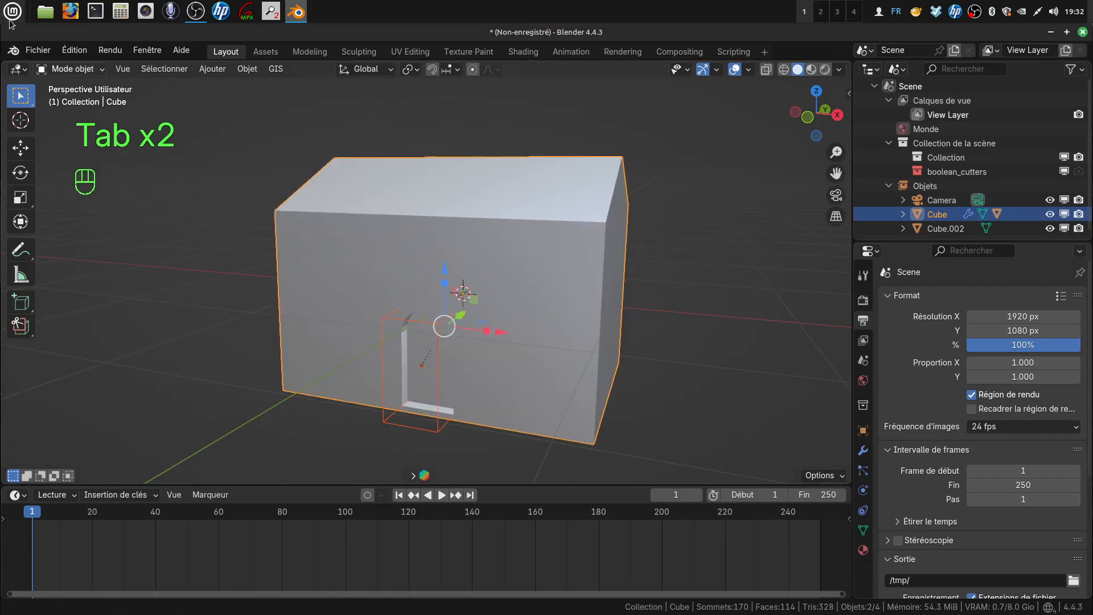
Look up "bool" among the add-ons in the preferences, examine the Bool Tool details, and close the preferences
left_click(74, 51)
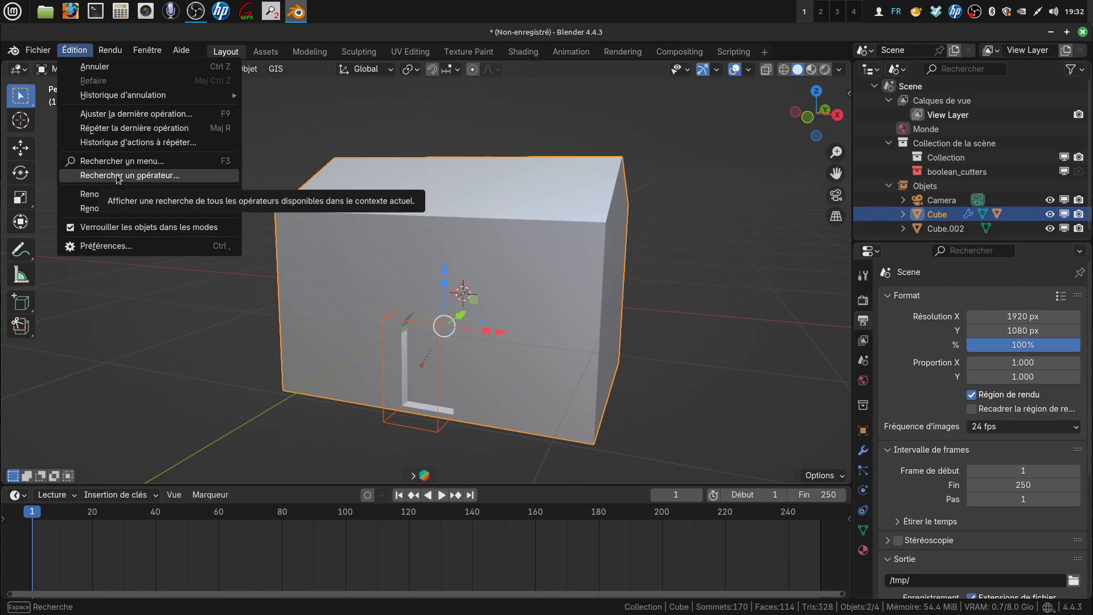
left_click(116, 246)
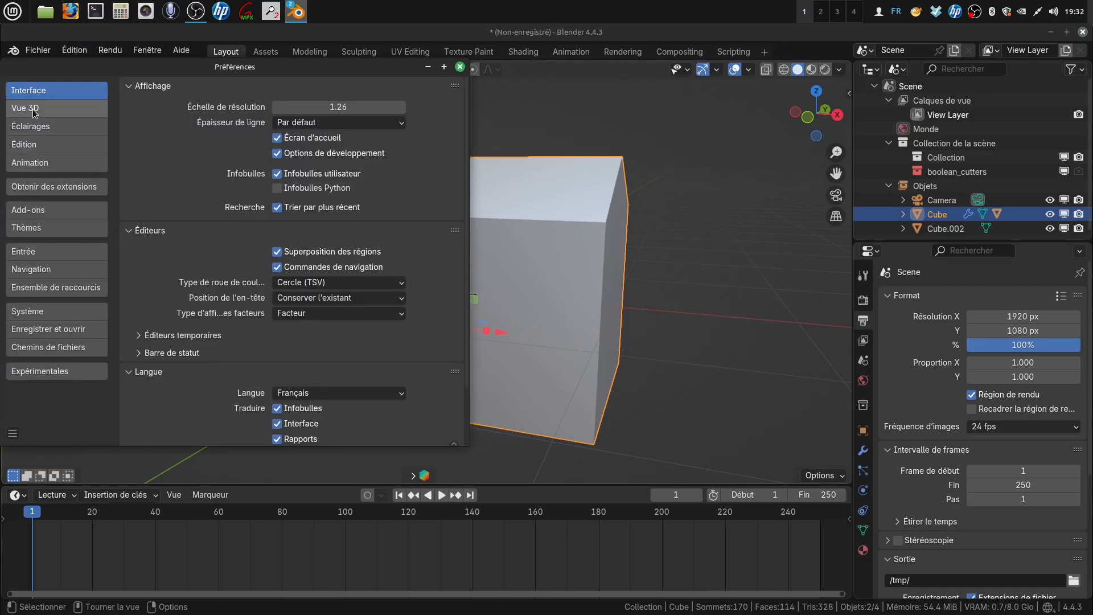
left_click(66, 212)
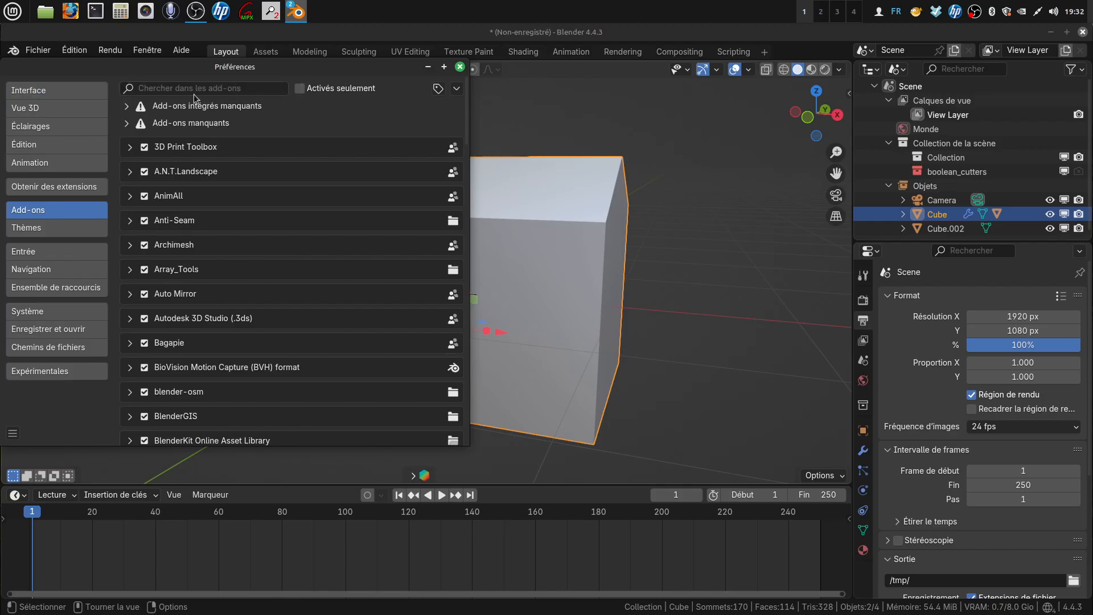
left_click(158, 88)
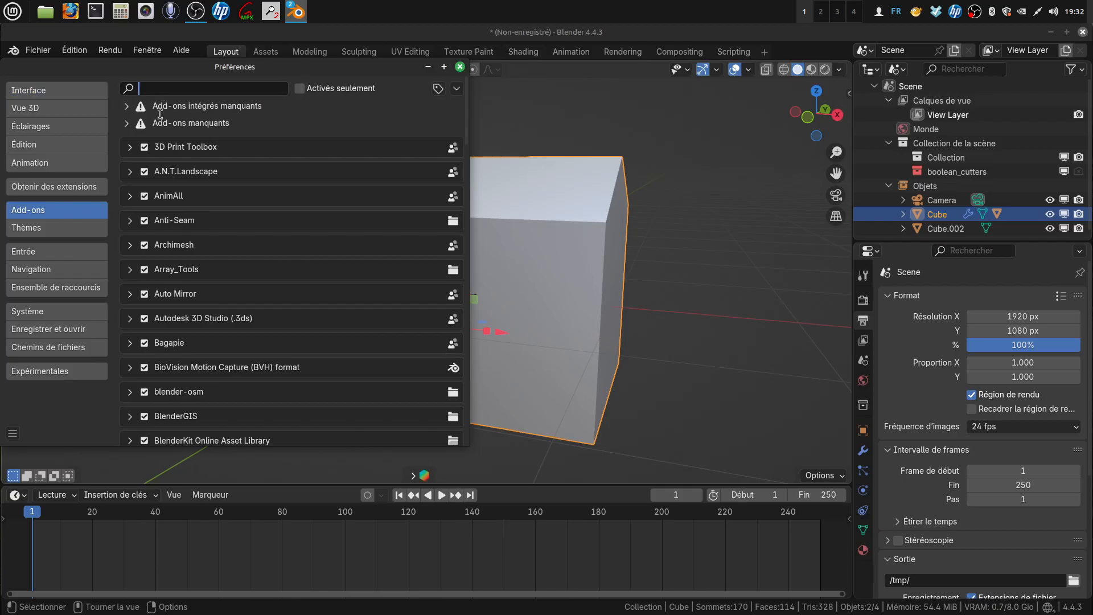
type("bool")
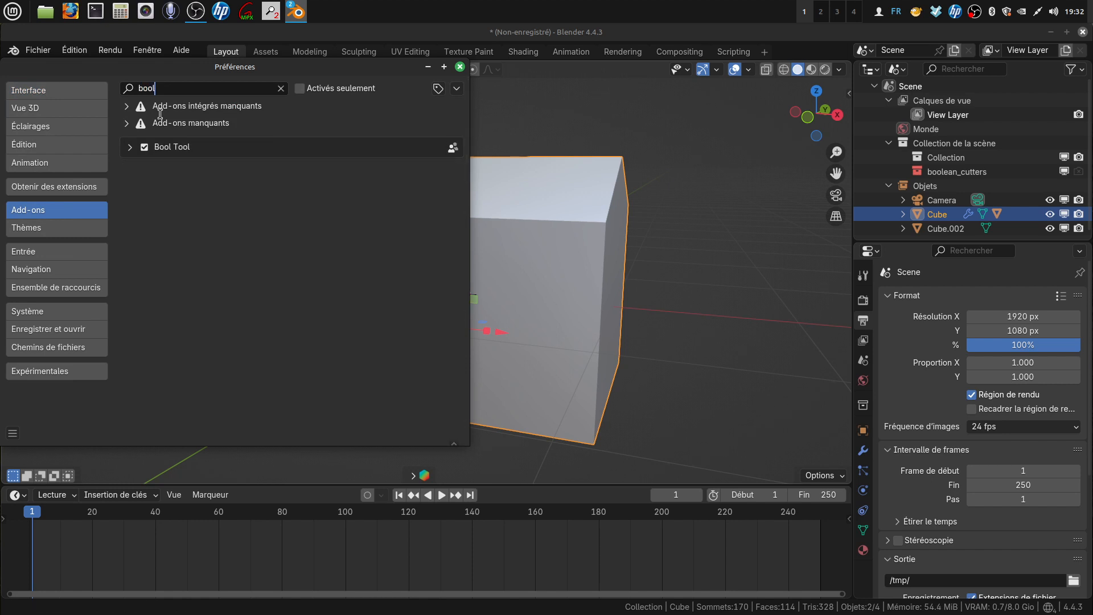
key("Return")
left_click(130, 147)
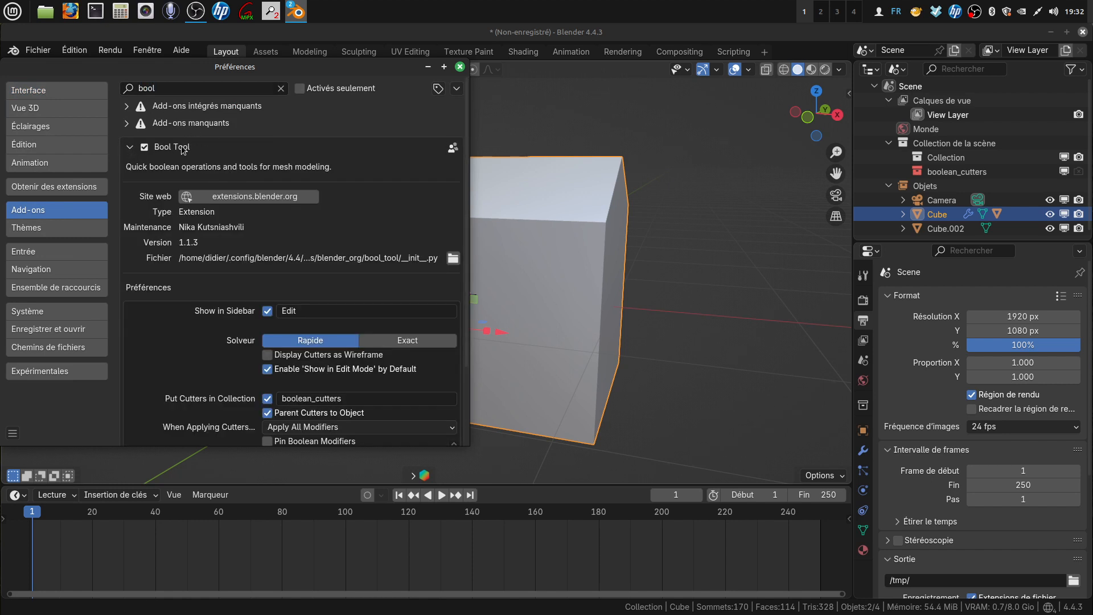
left_click(130, 147)
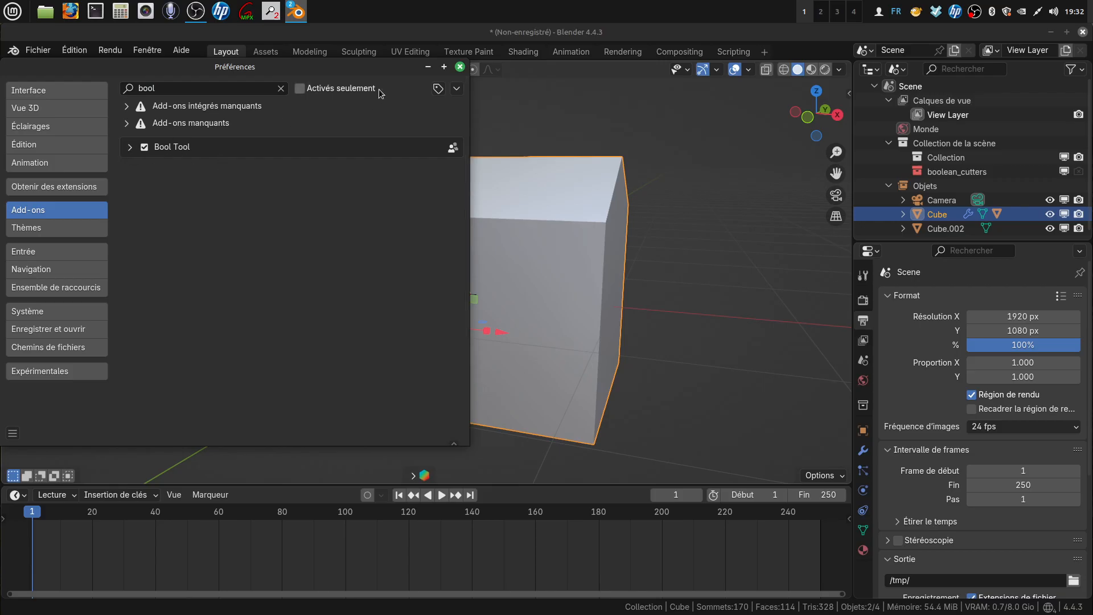
left_click(459, 66)
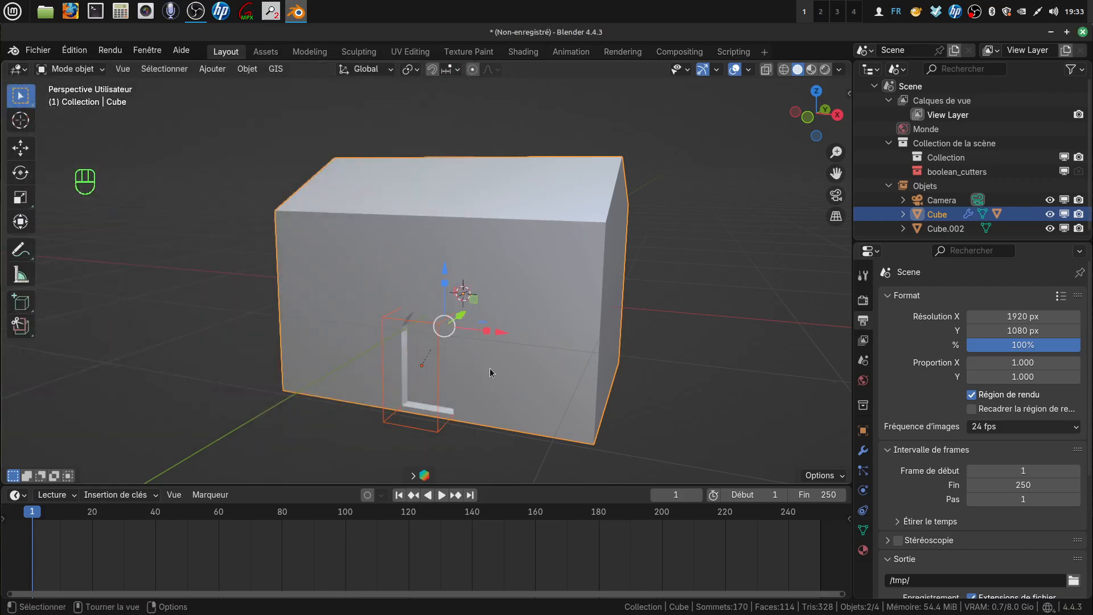
Select the door cutter in the long wall and nudge its position, finishing with a move of about 0.004 m along Y
middle_click_drag(418, 317, 360, 290, "shift")
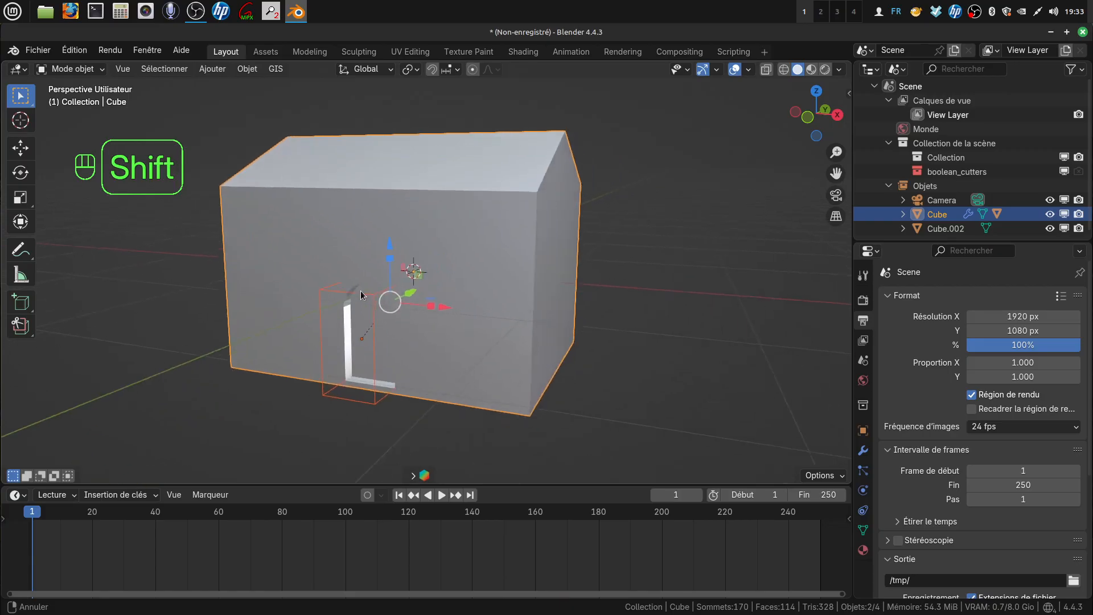
middle_click_drag(521, 316, 488, 311)
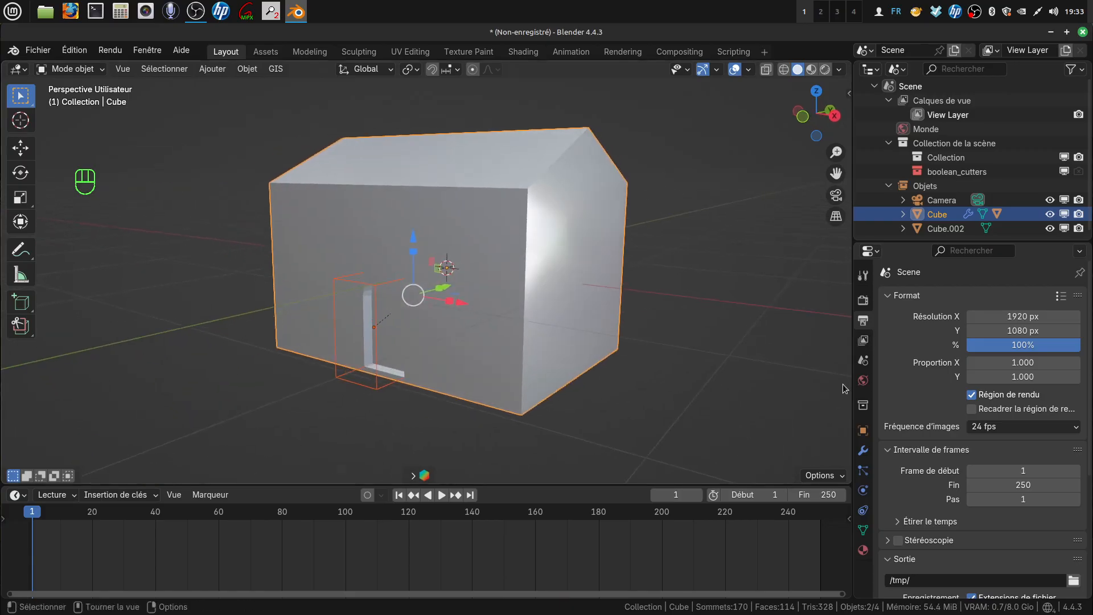
scroll(539, 381, "up", 3)
middle_click_drag(539, 380, 562, 334)
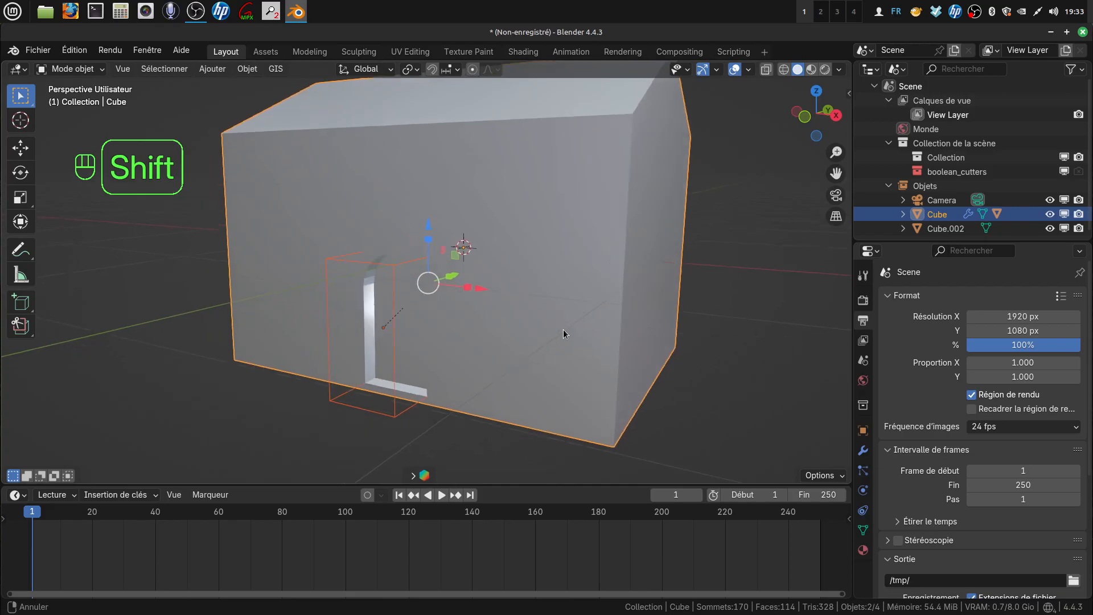
left_click(397, 378)
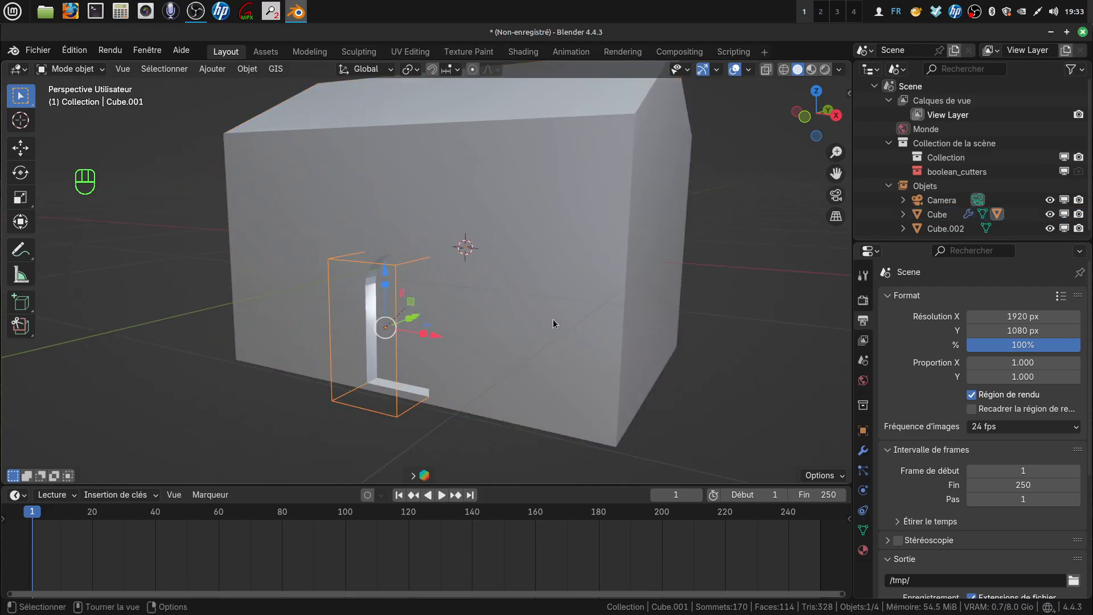
middle_click_drag(552, 322, 499, 321)
left_click_drag(365, 279, 373, 282)
middle_click_drag(372, 282, 425, 311)
left_click_drag(427, 311, 429, 310)
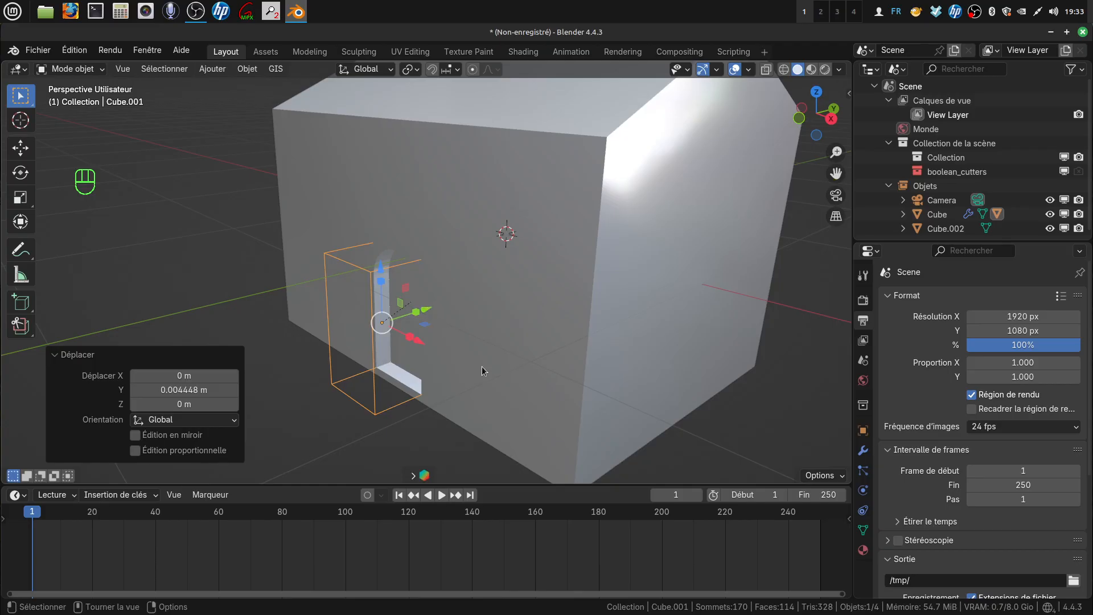
Try the Exact solver on the house's Boolean Difference modifier and set it back to Rapide
left_click(863, 451)
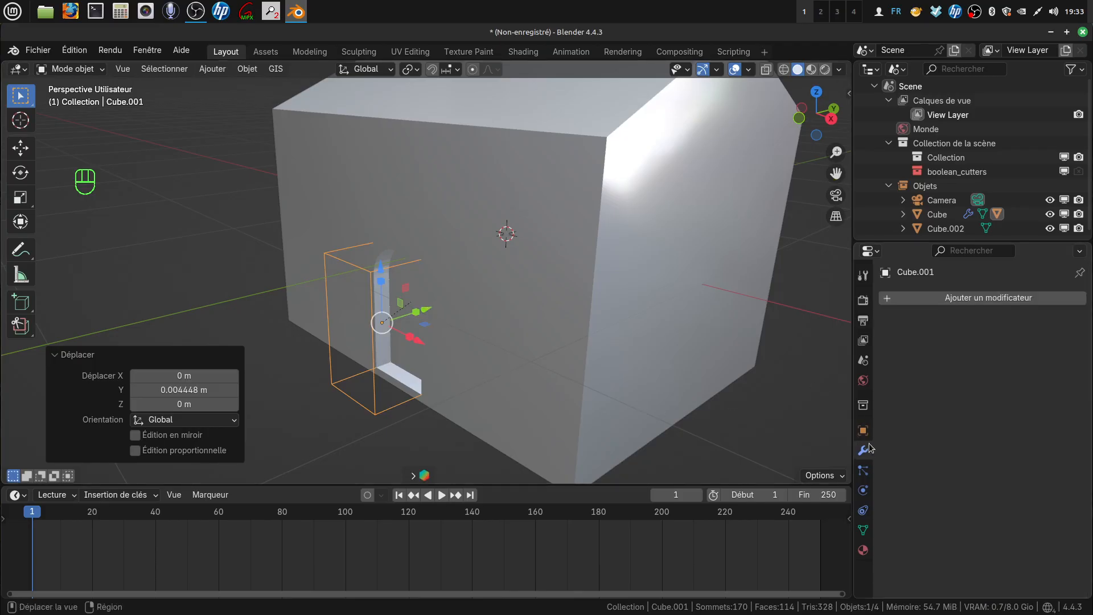
left_click(520, 396)
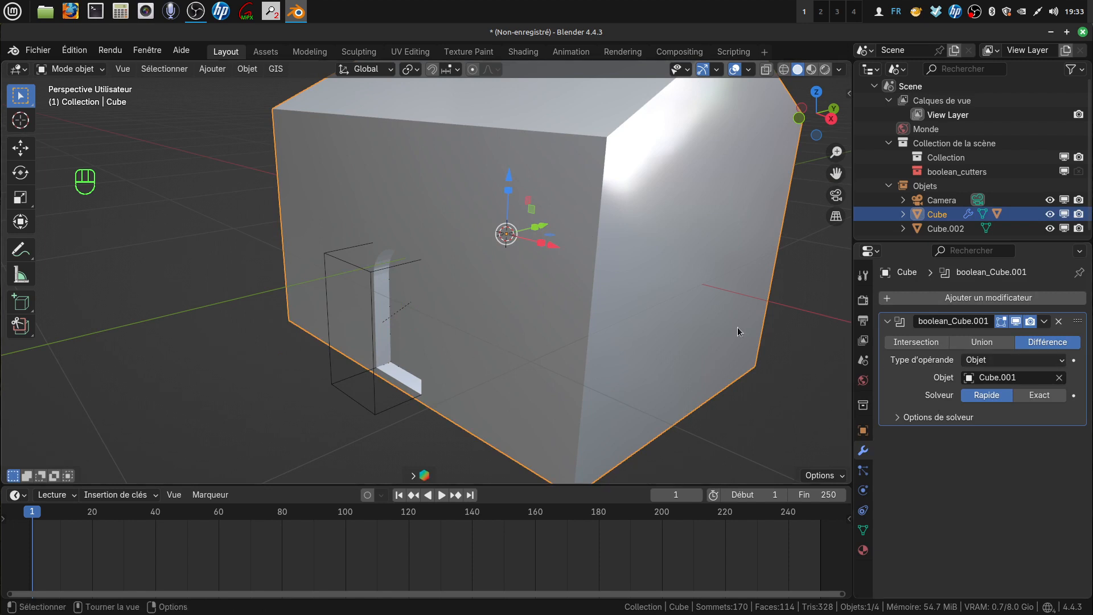
middle_click_drag(391, 339, 378, 395)
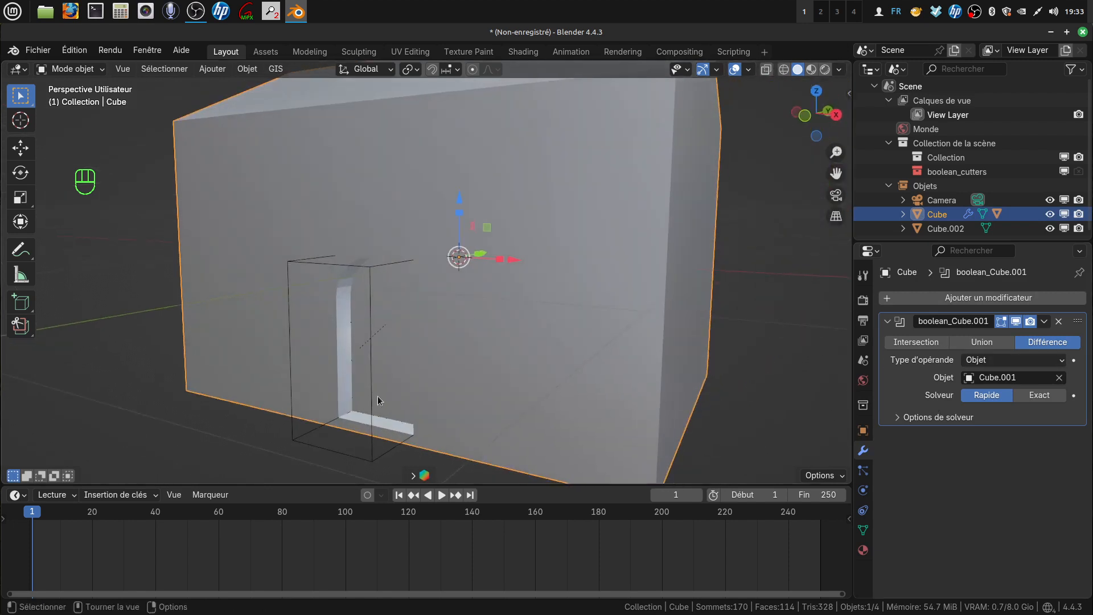
left_click(1032, 398)
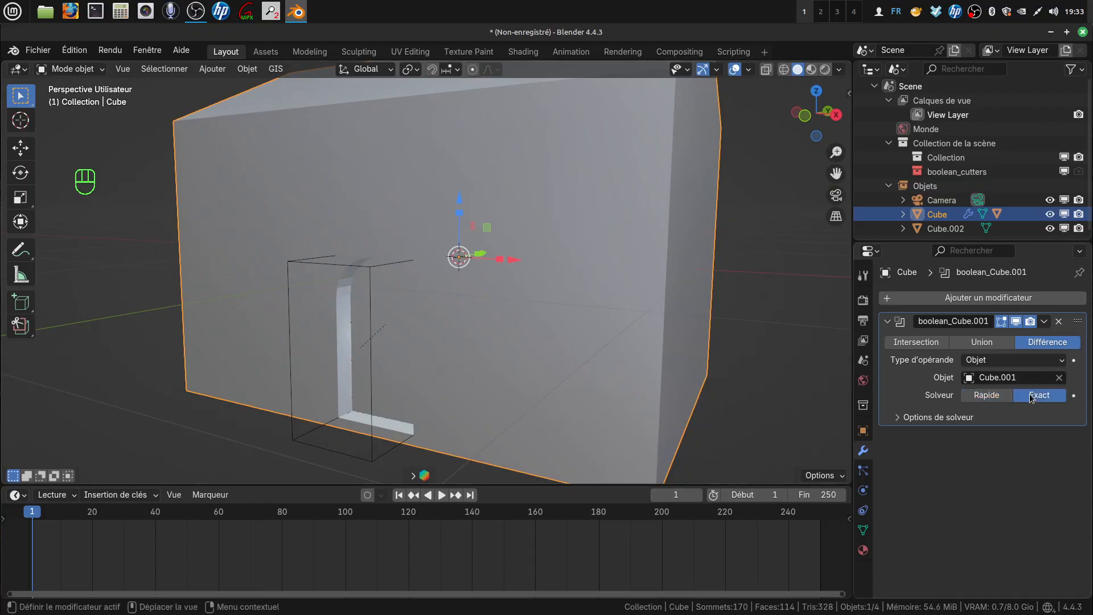
left_click(986, 397)
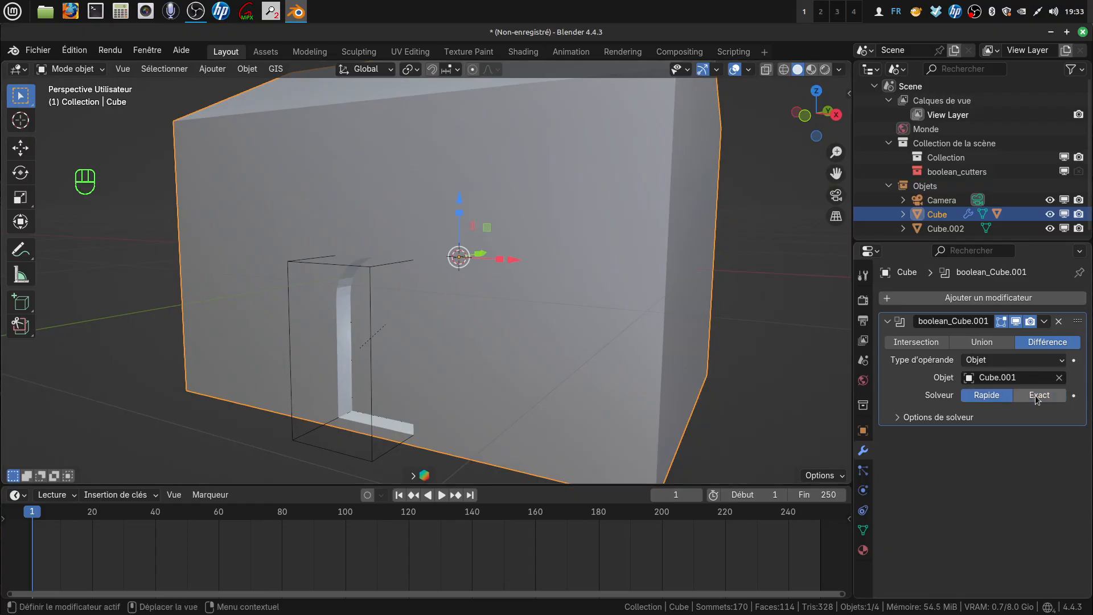
middle_click_drag(652, 337, 550, 329)
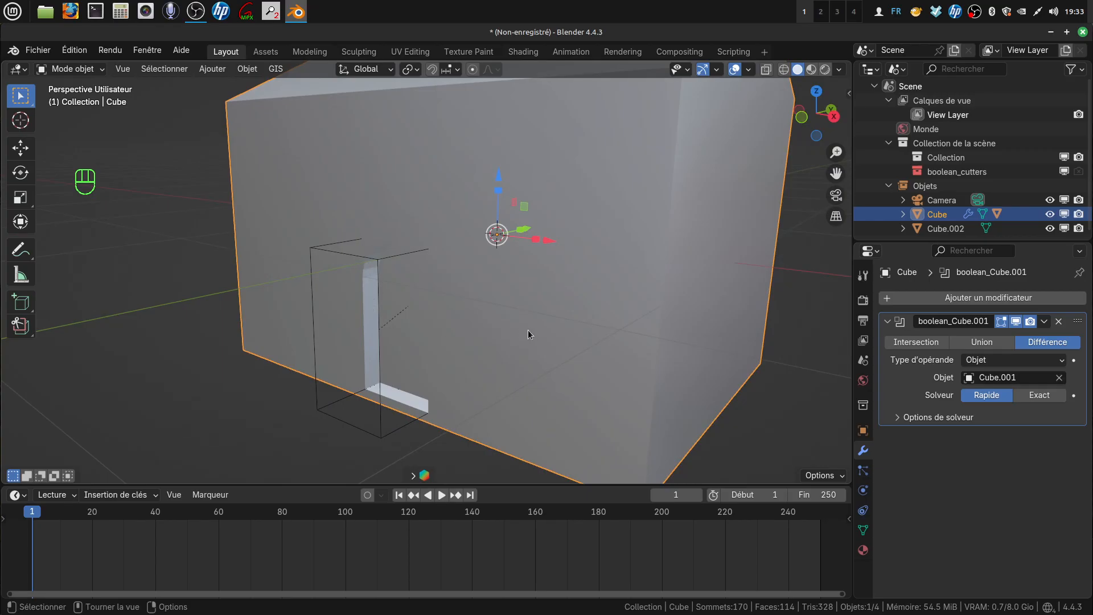
Apply the house's Boolean Difference modifier and delete the leftover door cutter
key("Tab")
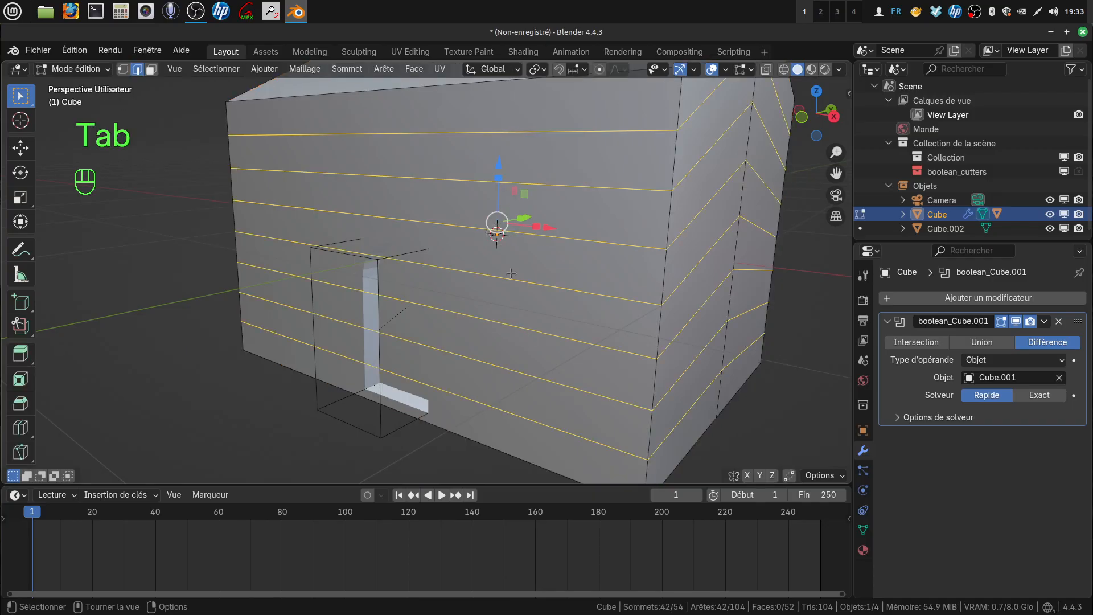
key("Tab")
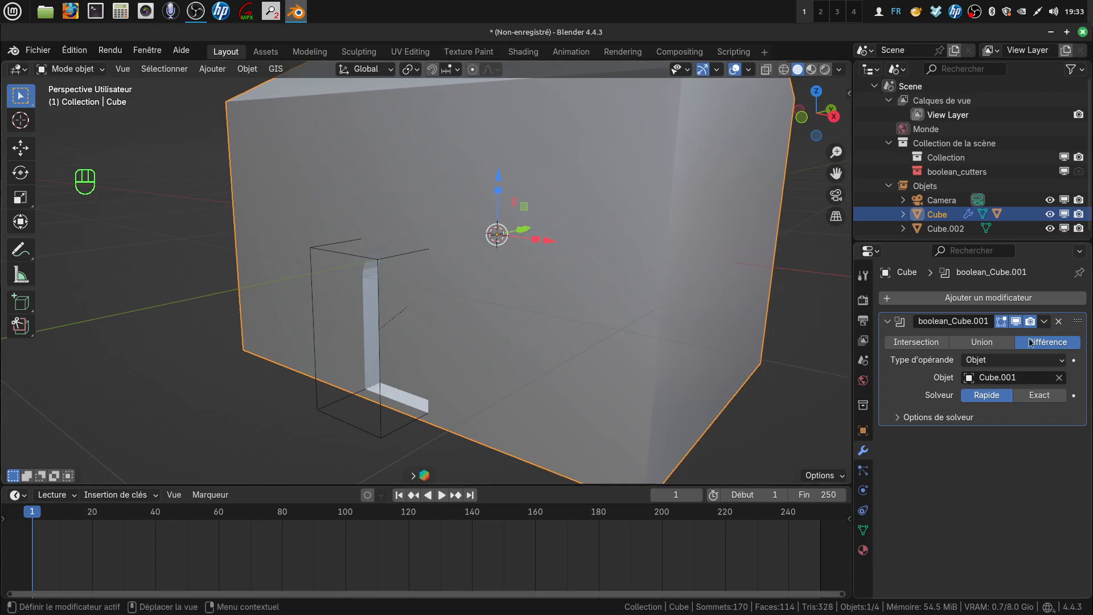
left_click(1043, 321)
left_click(974, 336)
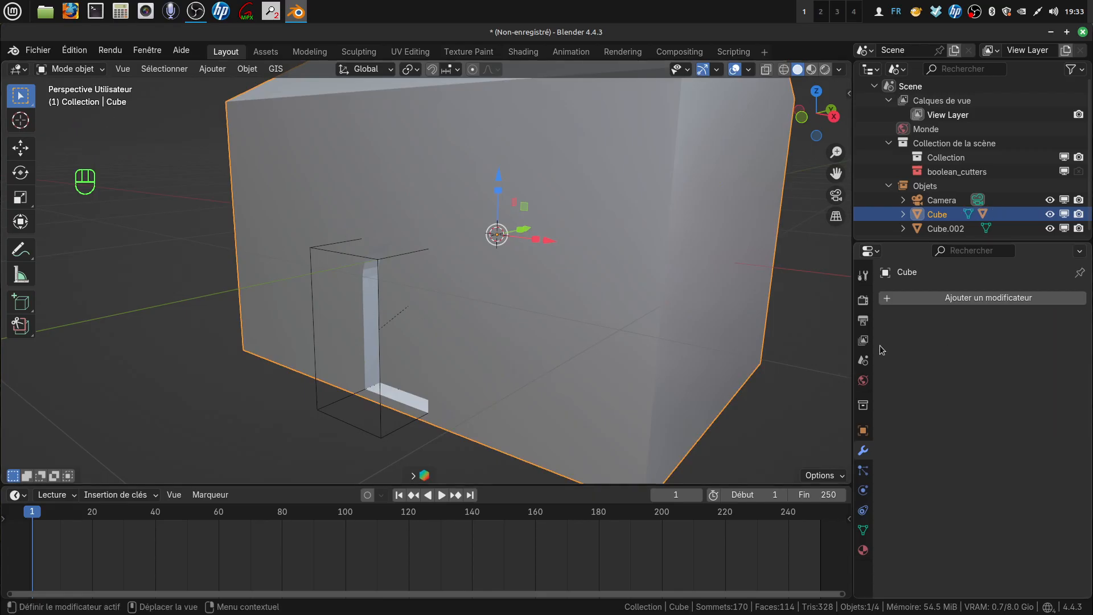
left_click(383, 429)
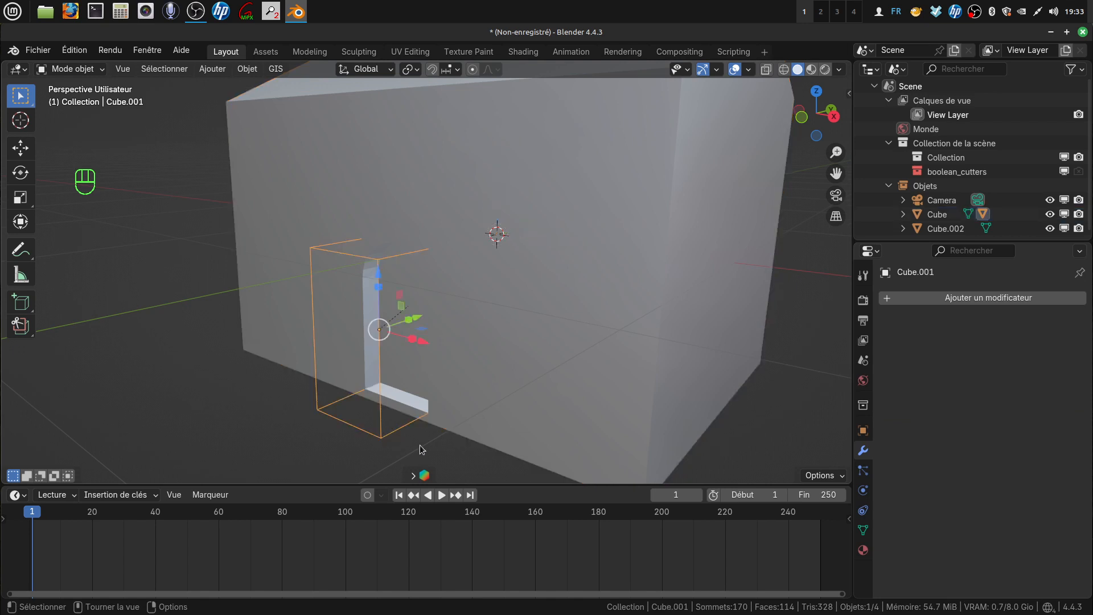
key("x")
left_click(400, 446)
Shorten the separate arched block into a window shape by raising its bottom vertices along Z in wireframe front view
middle_click_drag(422, 396, 545, 337)
left_click(764, 337)
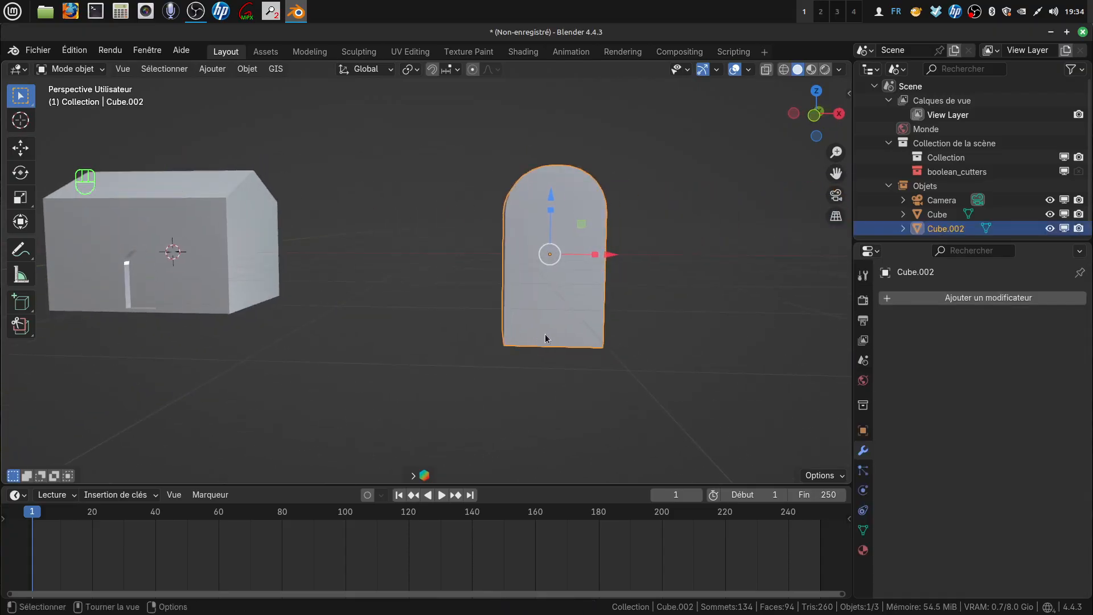
key("KP_1")
key("Tab")
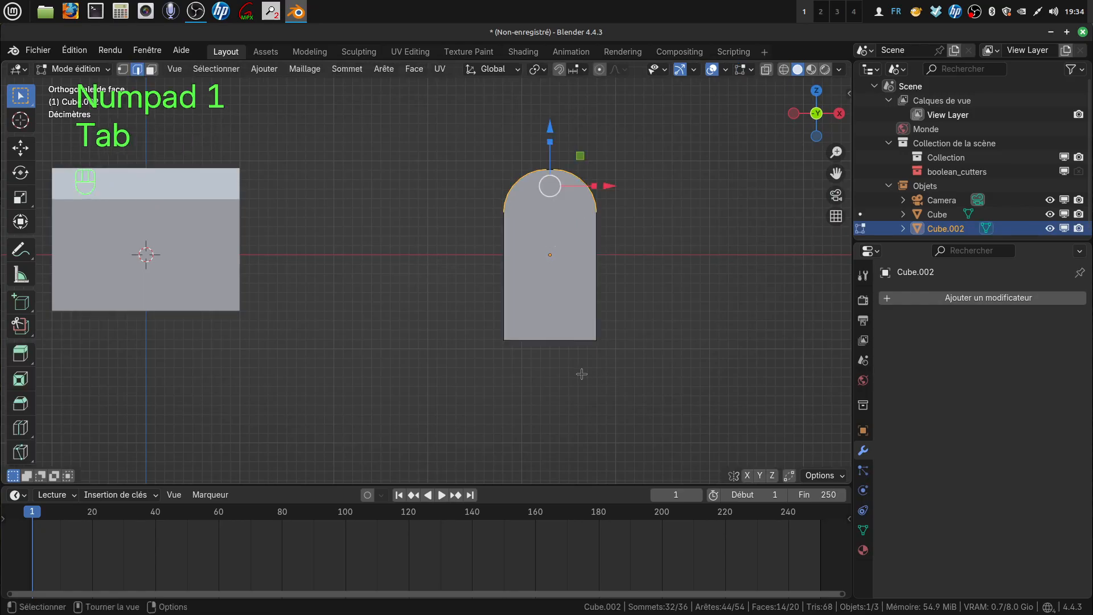
left_click(122, 69)
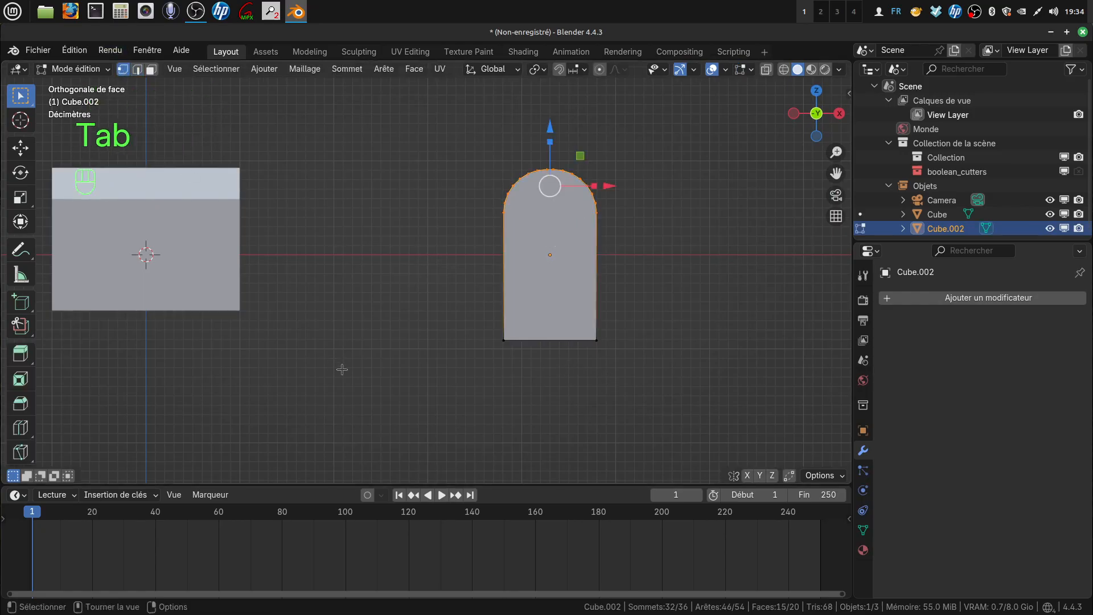
left_click(530, 340, "alt")
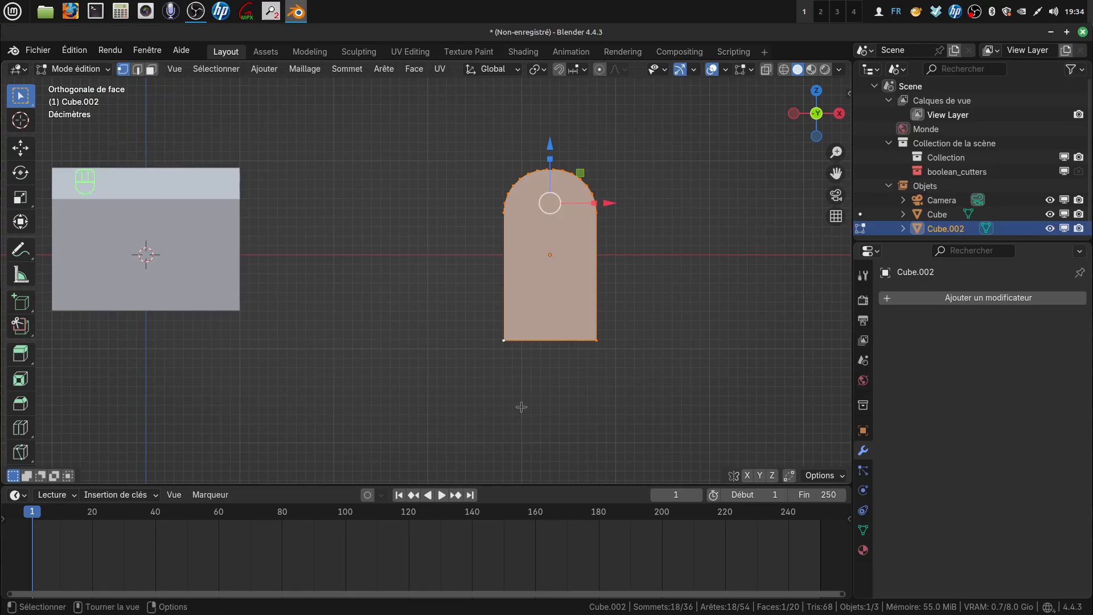
key("a")
key("z")
left_click_drag(471, 315, 620, 358)
left_click_drag(548, 283, 561, 239)
mouse_move(541, 378)
middle_mouse_down("shift")
mouse_move(565, 383)
mouse_move(472, 371)
mouse_move(490, 354)
mouse_move(519, 394)
mouse_move(566, 368)
mouse_move(628, 373)
middle_mouse_up("shift")
key("shift+z")
key("Tab")
Scale the arched window block by about 0.405 and move it through the house's door-side wall, ending with about -0.704 m along Y
key("s")
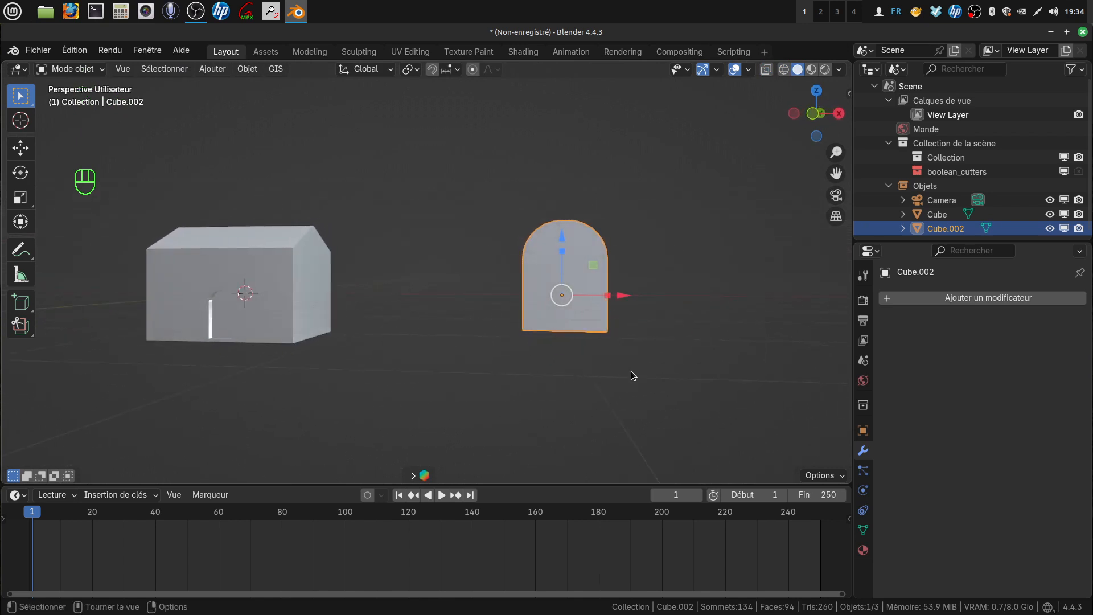
left_click(591, 333)
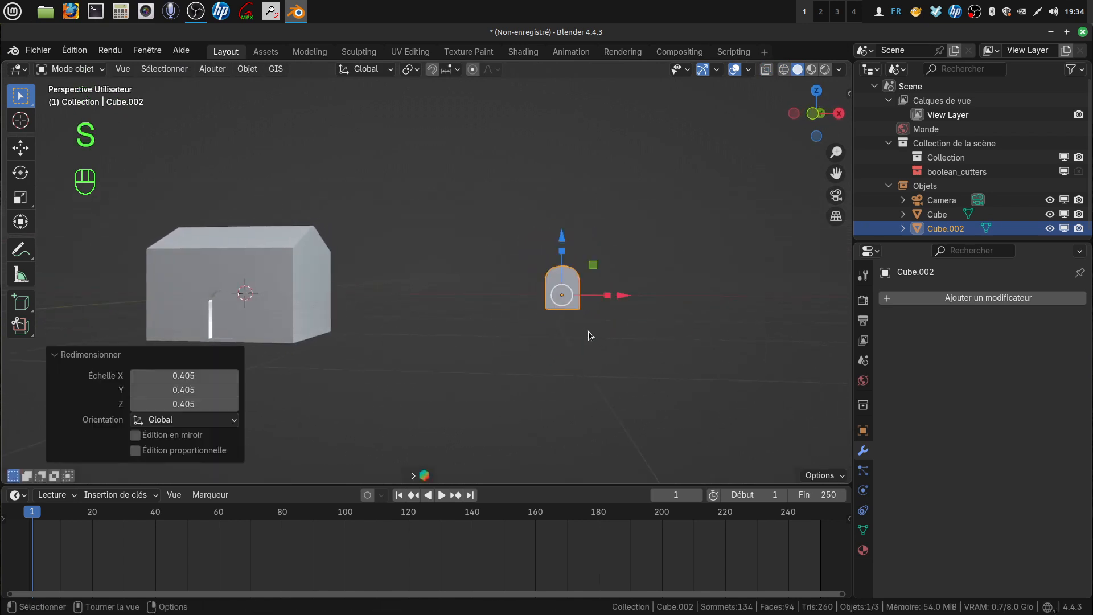
left_click_drag(620, 300, 360, 297)
middle_click_drag(360, 292, 299, 320)
left_click_drag(391, 216, 350, 245)
Shift the window block about 0.256 m along X in front view
key("KP_1")
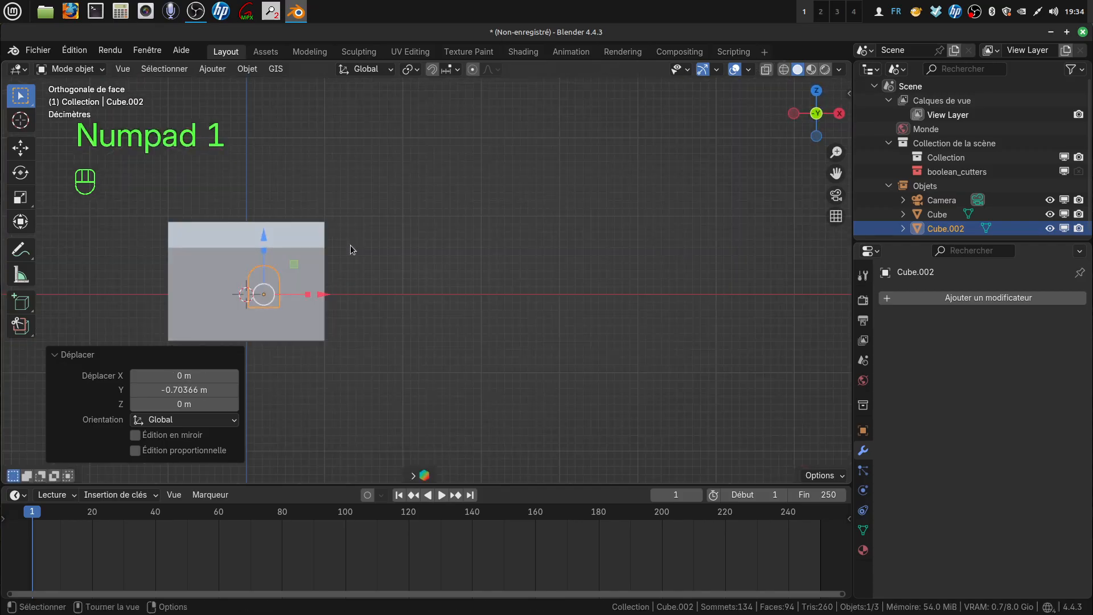
scroll(350, 244, "up", 1)
middle_click_drag(298, 258, 469, 261, "shift")
scroll(469, 265, "up", 3)
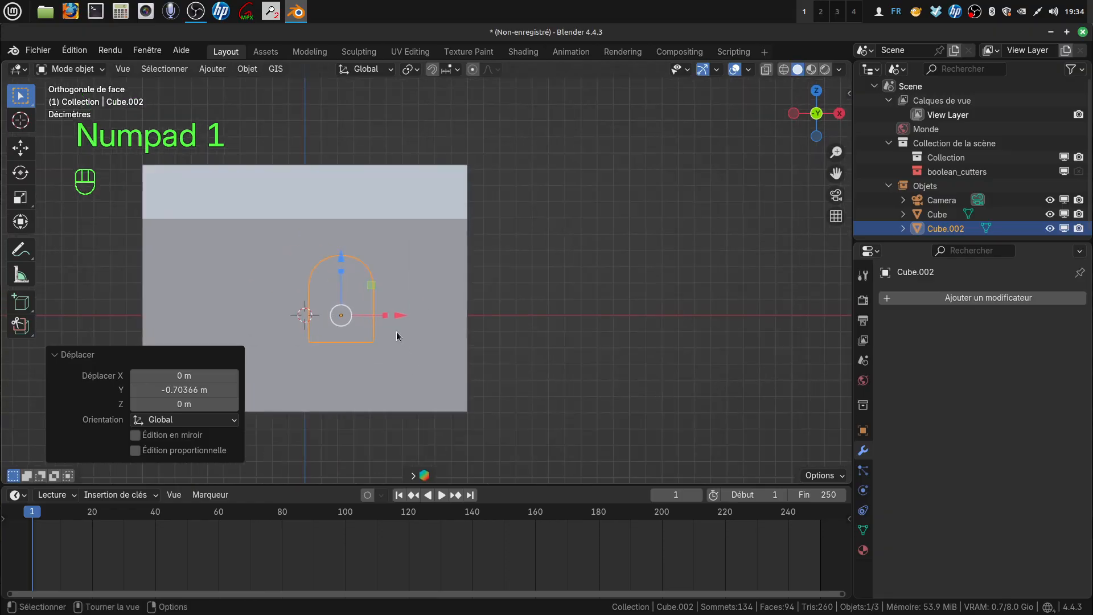
middle_click_drag(398, 334, 414, 304, "shift")
left_click_drag(417, 292, 467, 287)
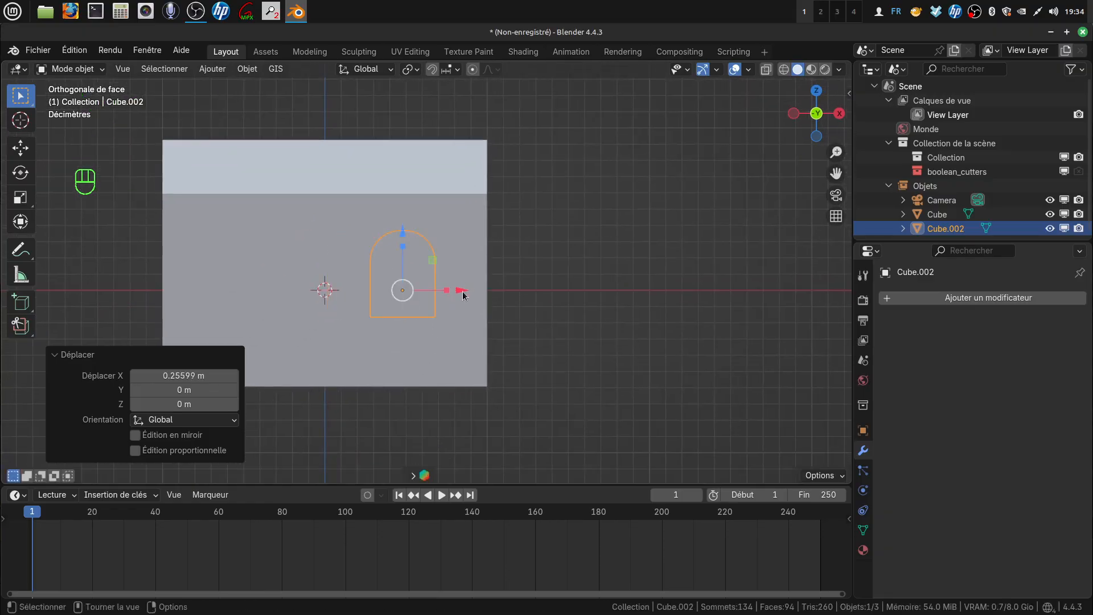
Scale the window block down by about 0.62, then shift it slightly along X and lower it about 0.149 m
middle_click_drag(444, 320, 440, 297)
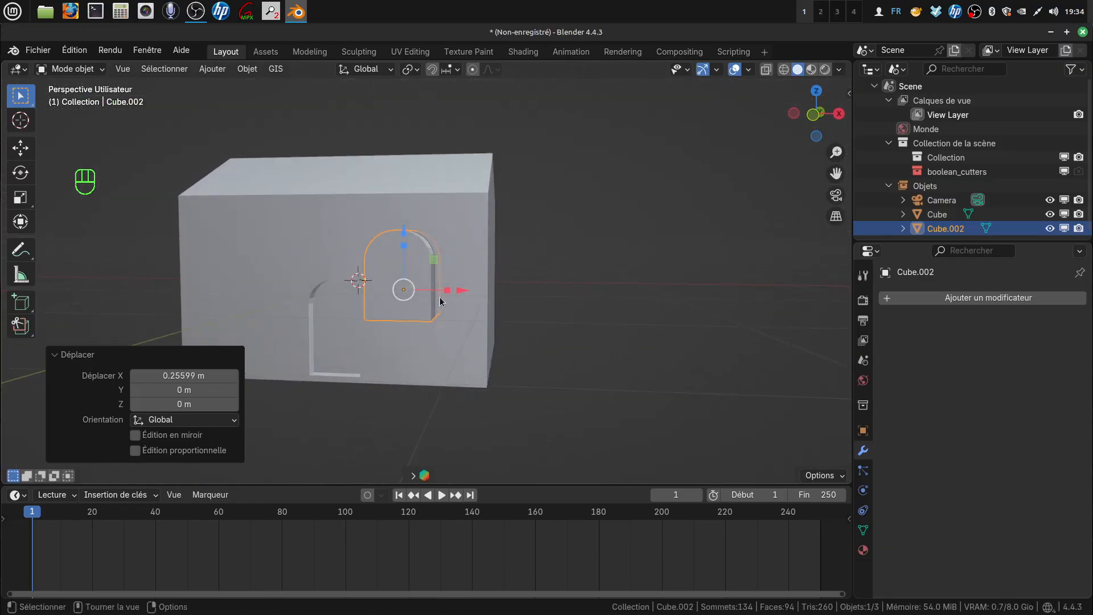
key("s")
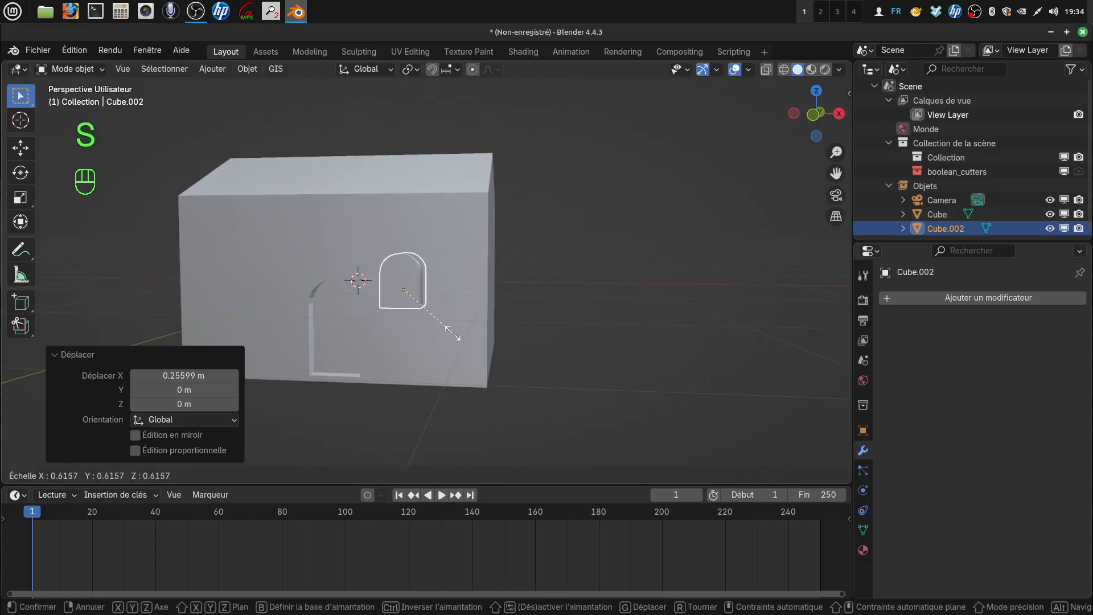
left_click(453, 330)
left_click_drag(462, 289, 476, 291)
left_click_drag(421, 231, 442, 252)
Move the window block about -0.08 m along Y so that it protrudes from the door-side wall
middle_click_drag(439, 269, 424, 322)
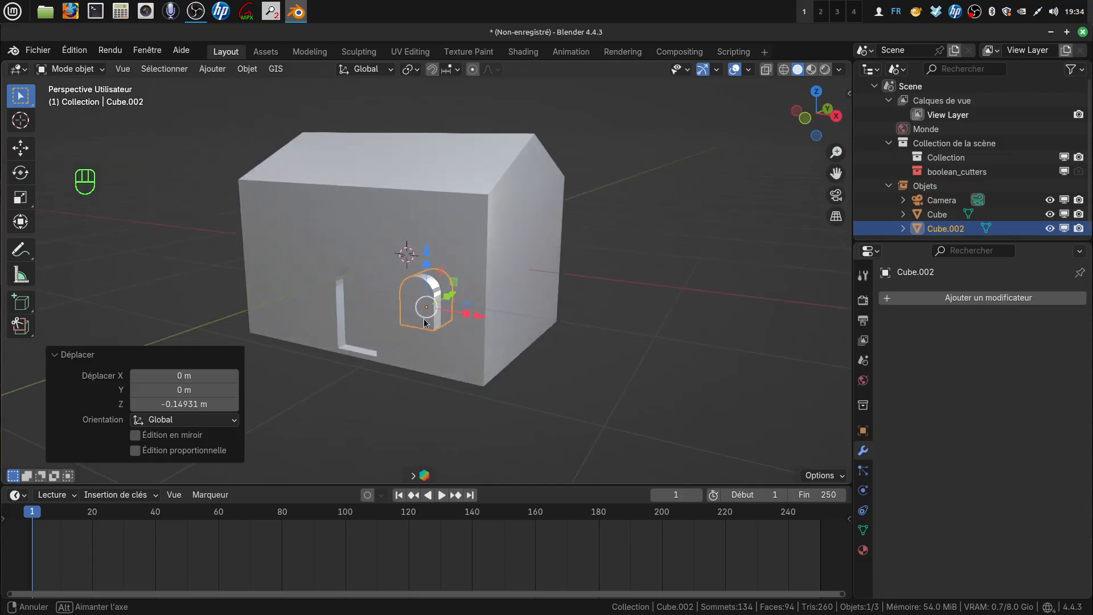
scroll(471, 354, "up", 1)
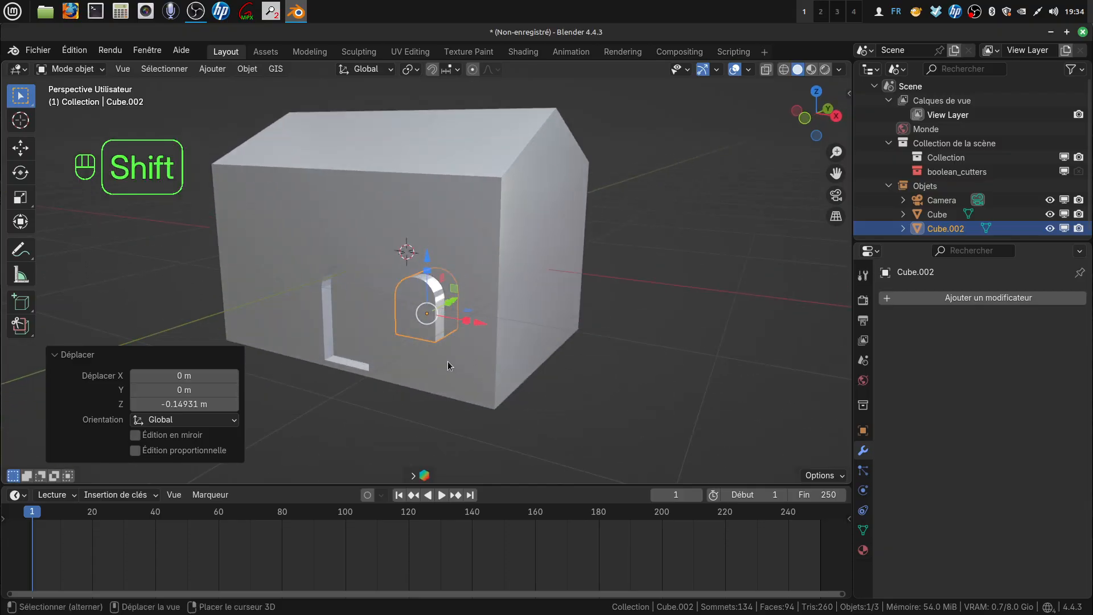
mouse_move(510, 319)
middle_mouse_down("shift")
mouse_move(494, 327)
mouse_move(501, 355)
mouse_move(458, 334)
mouse_move(561, 341)
mouse_move(496, 353)
mouse_move(501, 326)
middle_mouse_up("shift")
key("g")
key("y")
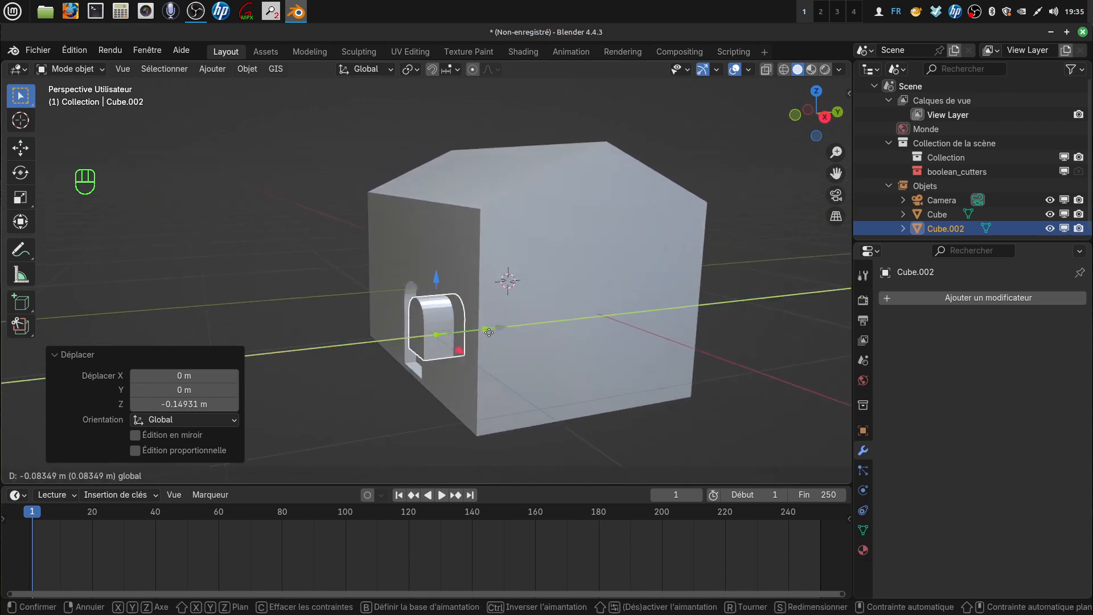
left_click(483, 347)
middle_click_drag(483, 347, 616, 352)
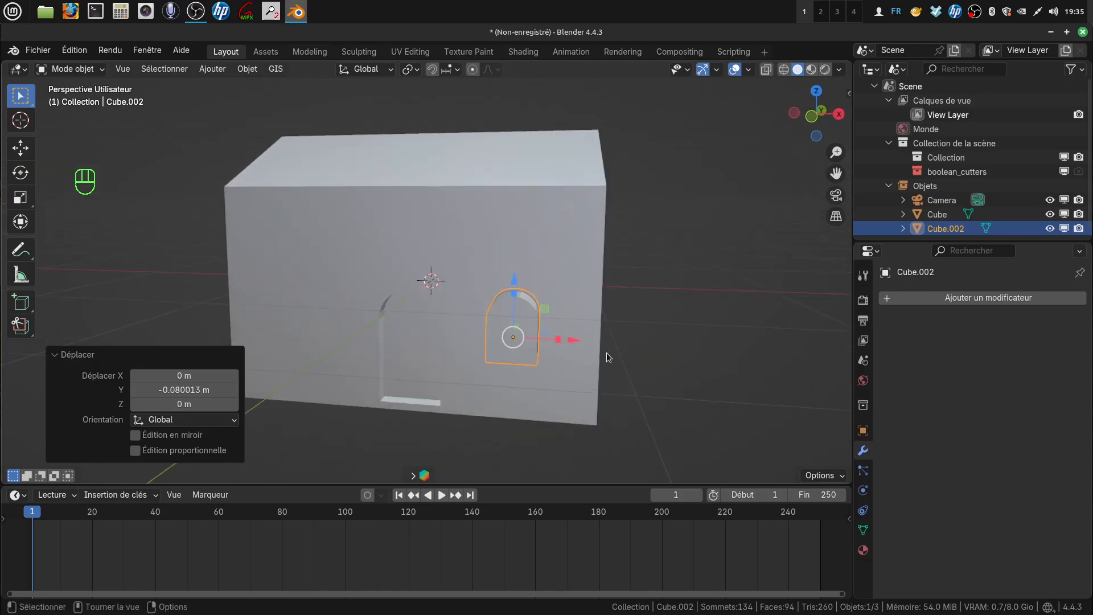
Duplicate the window block and move the copy about -1.241 m along X to the other side of the door
key("KP_1")
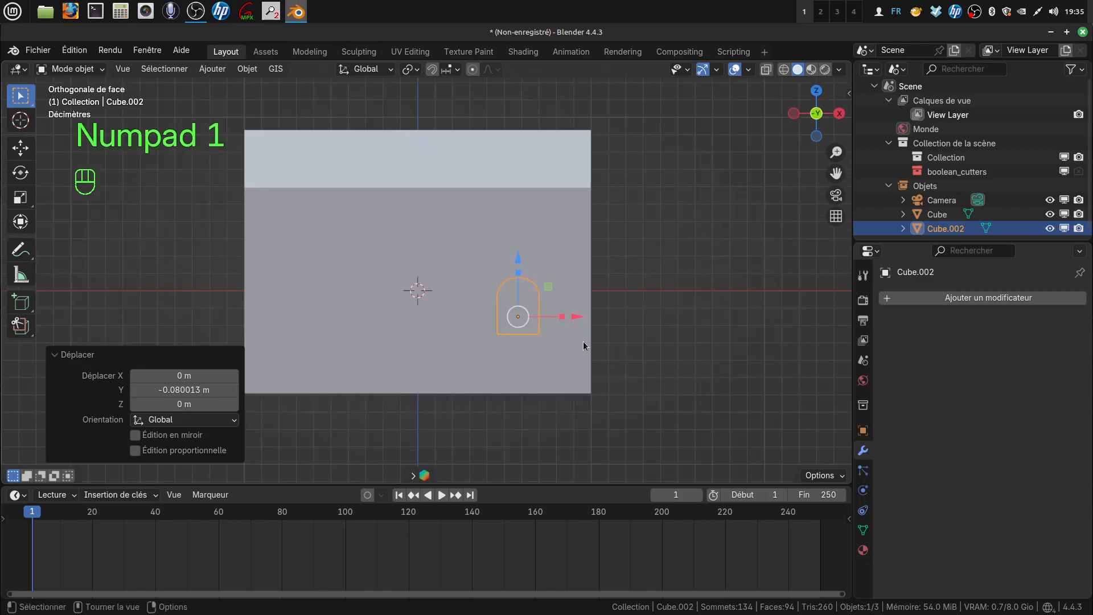
key("shift")
key("shift+d")
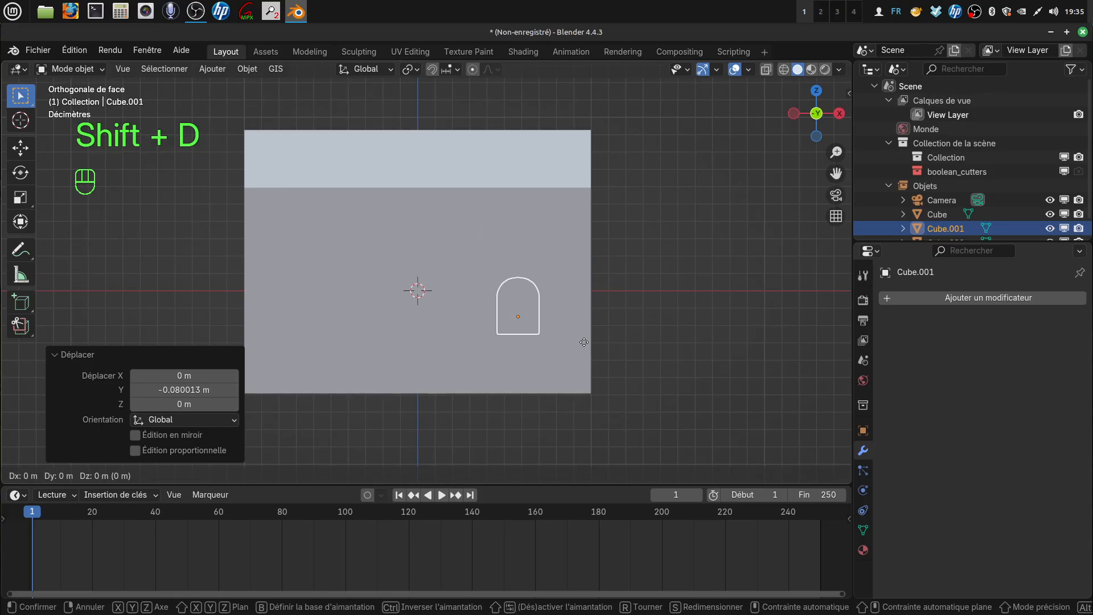
right_click(583, 342)
key("g")
key("x")
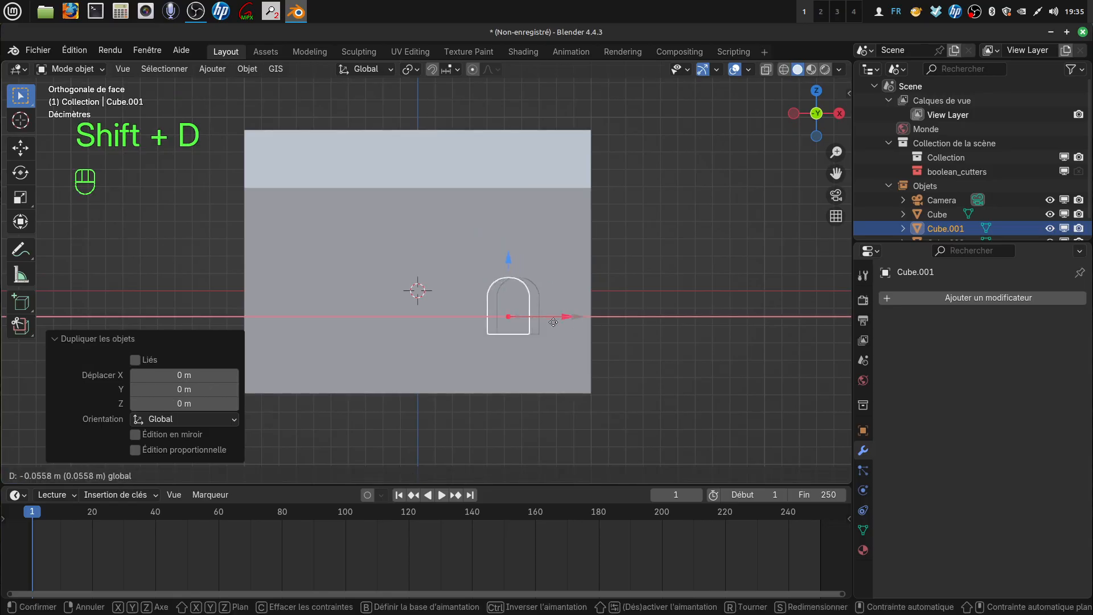
left_click(364, 305)
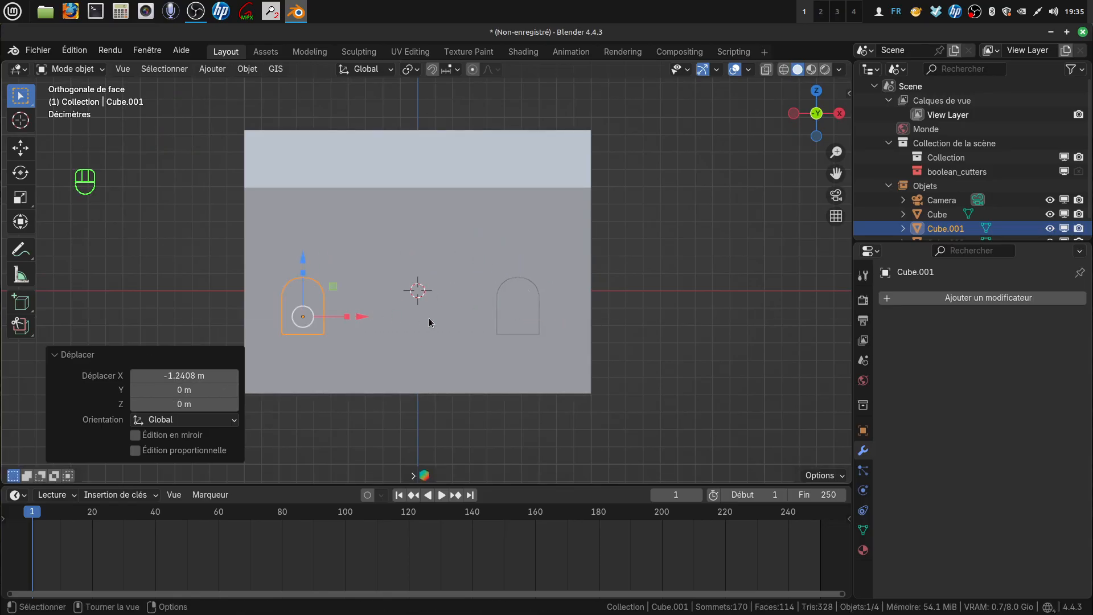
Duplicate the new window block again and move this copy about 2.058 m along X, past the gable wall
middle_click_drag(482, 320, 385, 320)
middle_click_drag(484, 337, 364, 363, "shift")
scroll(461, 350, "down", 2)
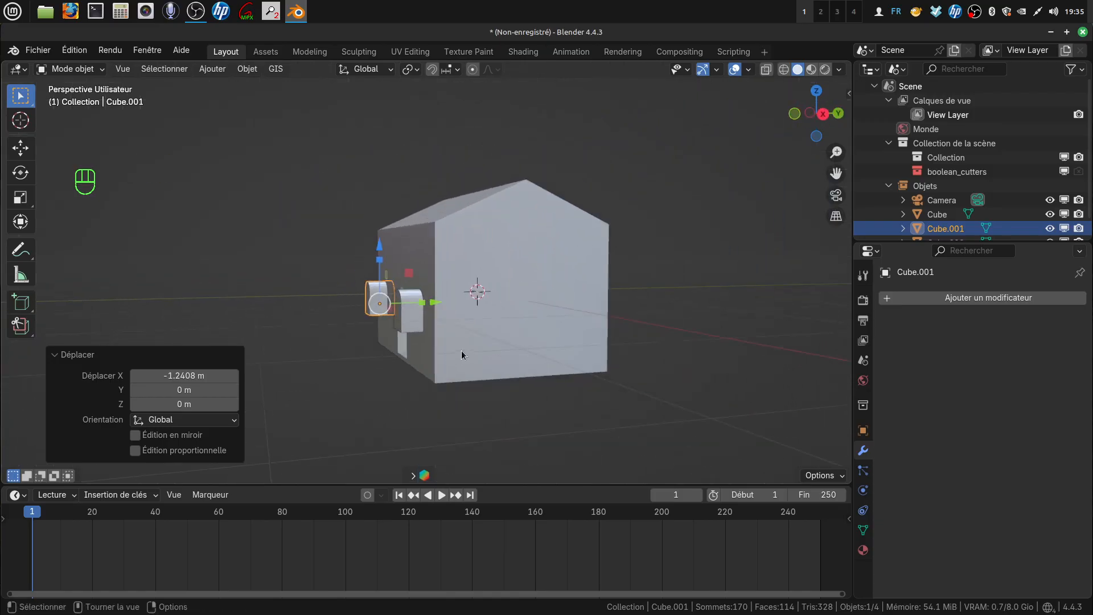
mouse_move(499, 299)
middle_mouse_down()
mouse_move(575, 332)
mouse_move(512, 314)
middle_mouse_up()
scroll(455, 350, "up", 1)
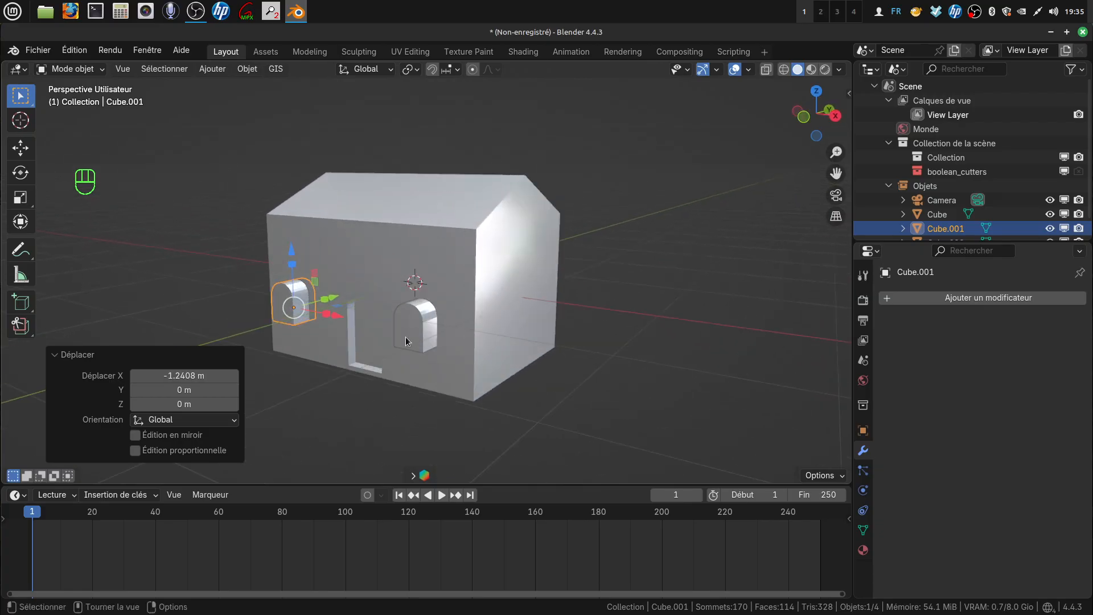
key("shift")
key("shift+d")
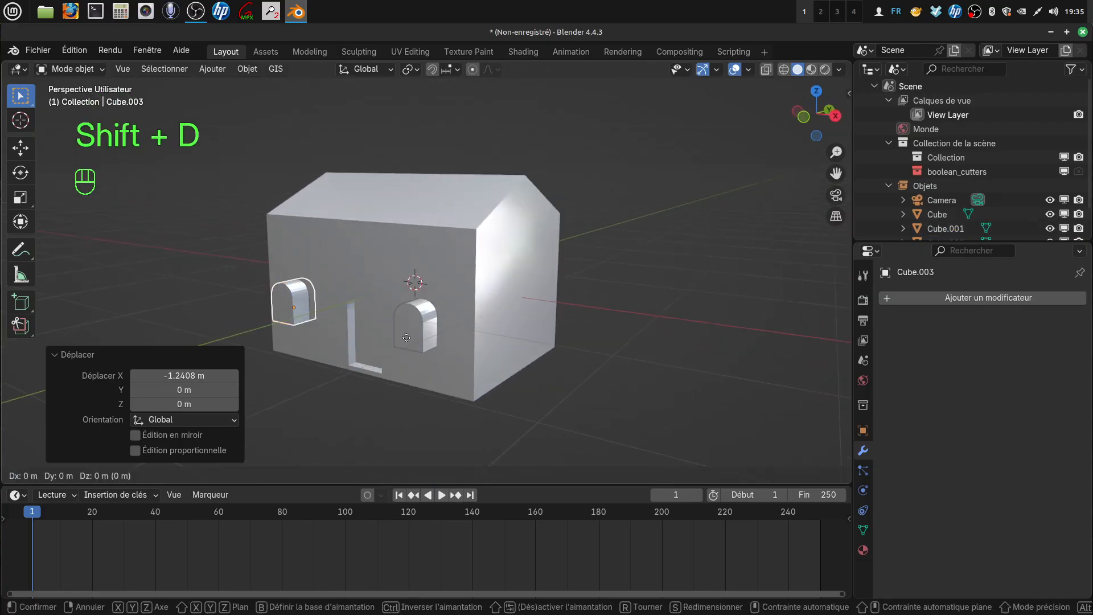
right_click(407, 338)
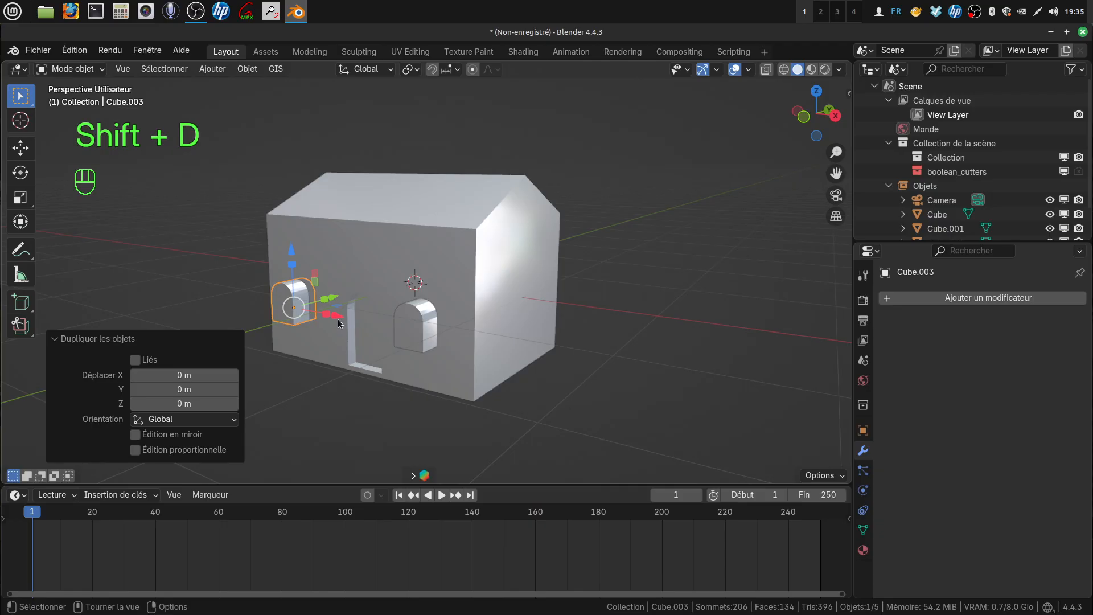
left_click_drag(337, 323, 574, 358)
Rotate the third window block 90° about the Z axis
type("r")
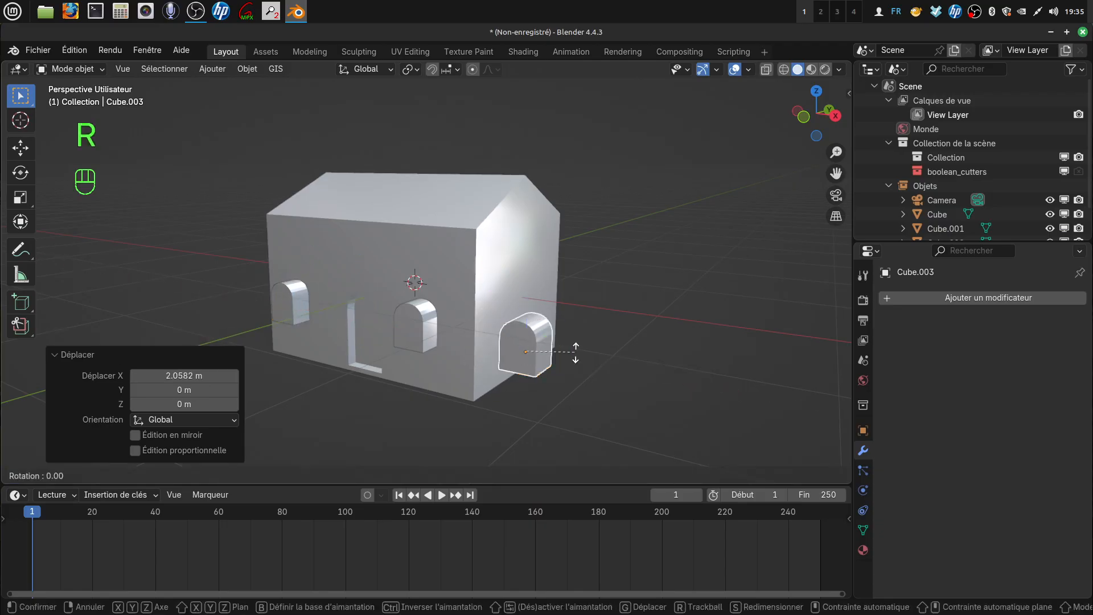
type("z")
type("90")
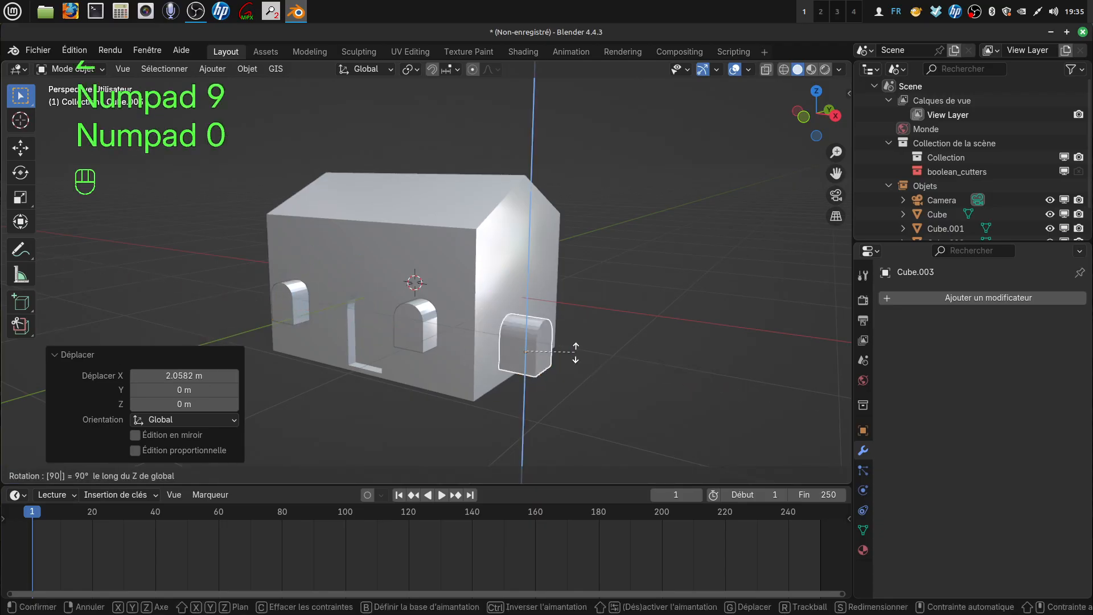
left_click(576, 356)
Set the rotated window block into the gable wall, shifting it along Y and about -0.342 m along X
middle_click_drag(576, 357, 499, 345)
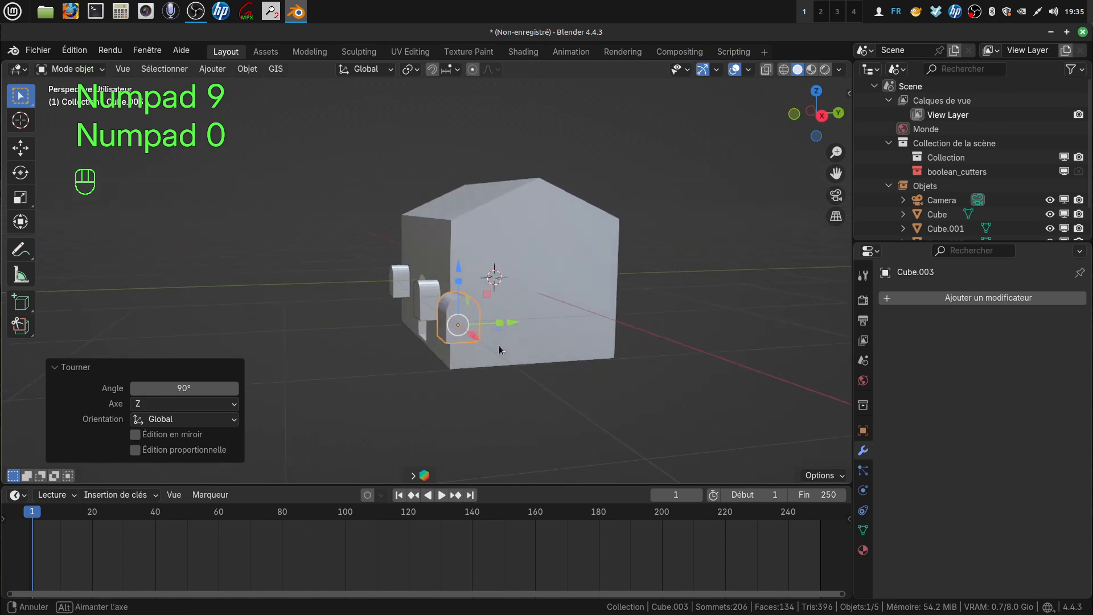
left_click_drag(515, 327, 568, 315)
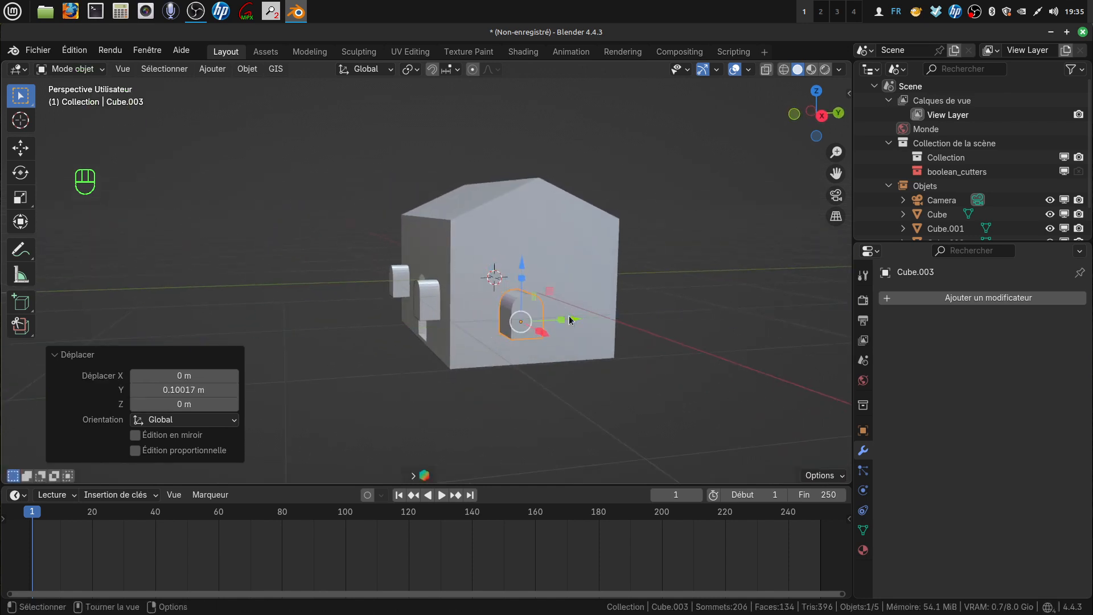
middle_click_drag(568, 315, 674, 387)
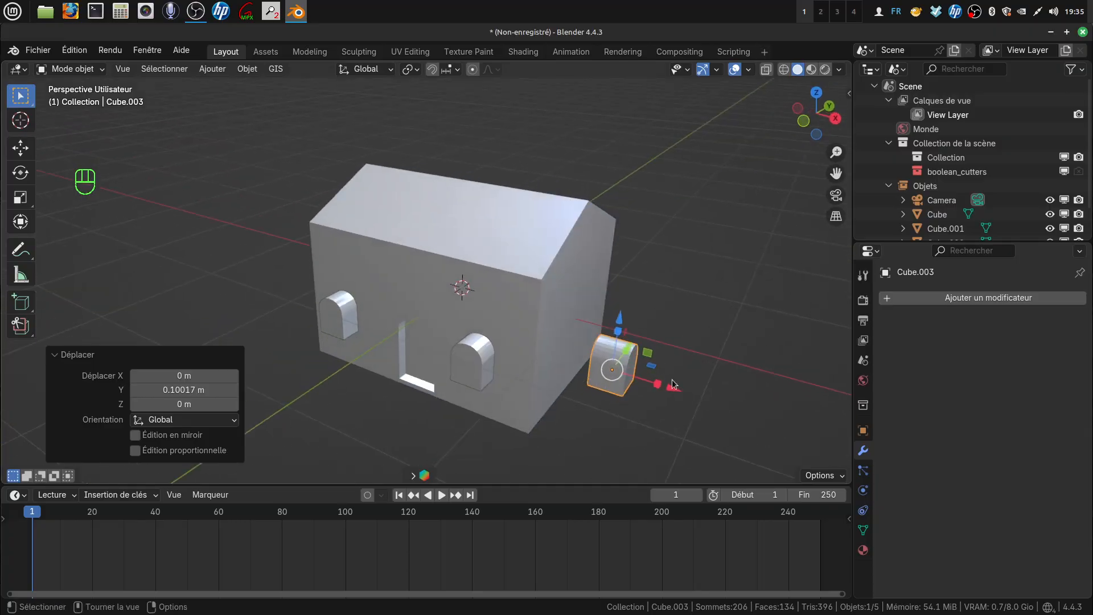
left_click_drag(671, 389, 624, 382)
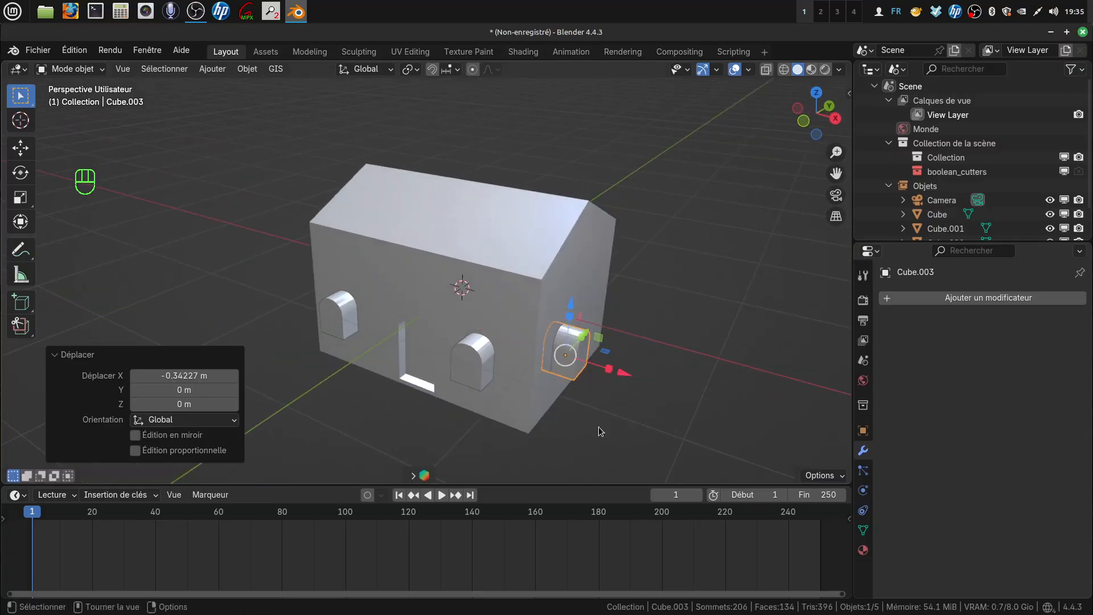
Join the three arched window blocks into a single object
mouse_move(599, 425)
middle_mouse_down()
mouse_move(623, 397)
mouse_move(596, 408)
middle_mouse_up()
key("shift")
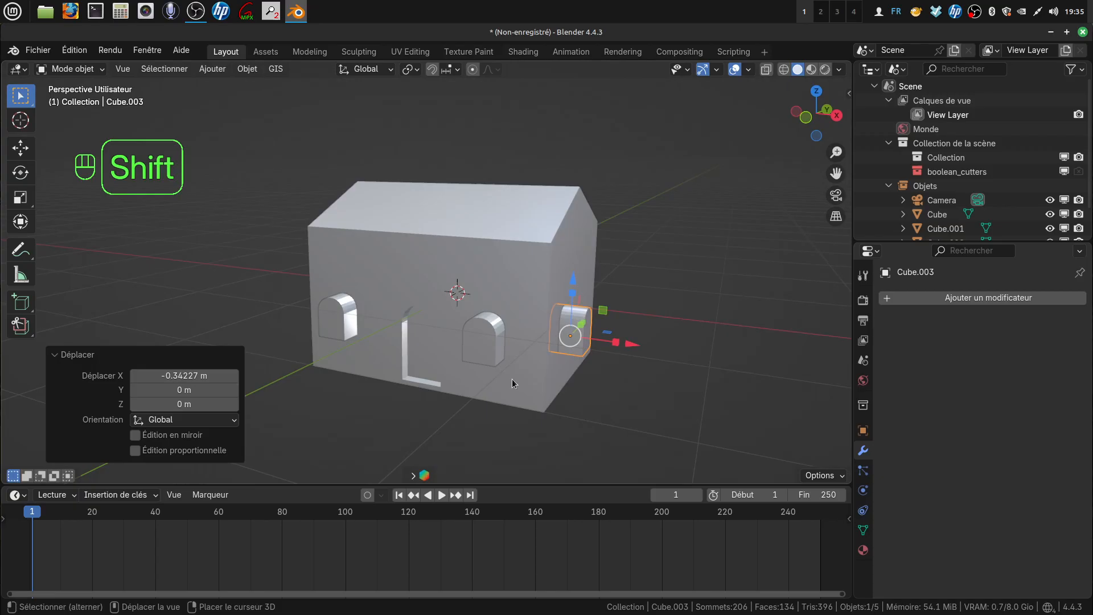
left_click(493, 347, "shift")
left_click(338, 318, "shift")
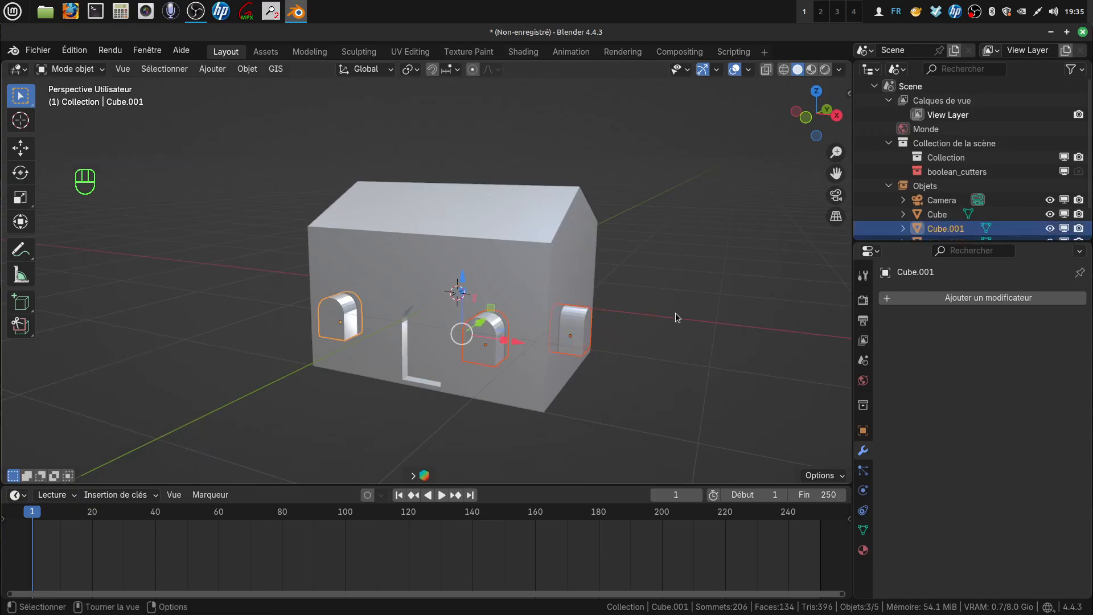
right_click(712, 291)
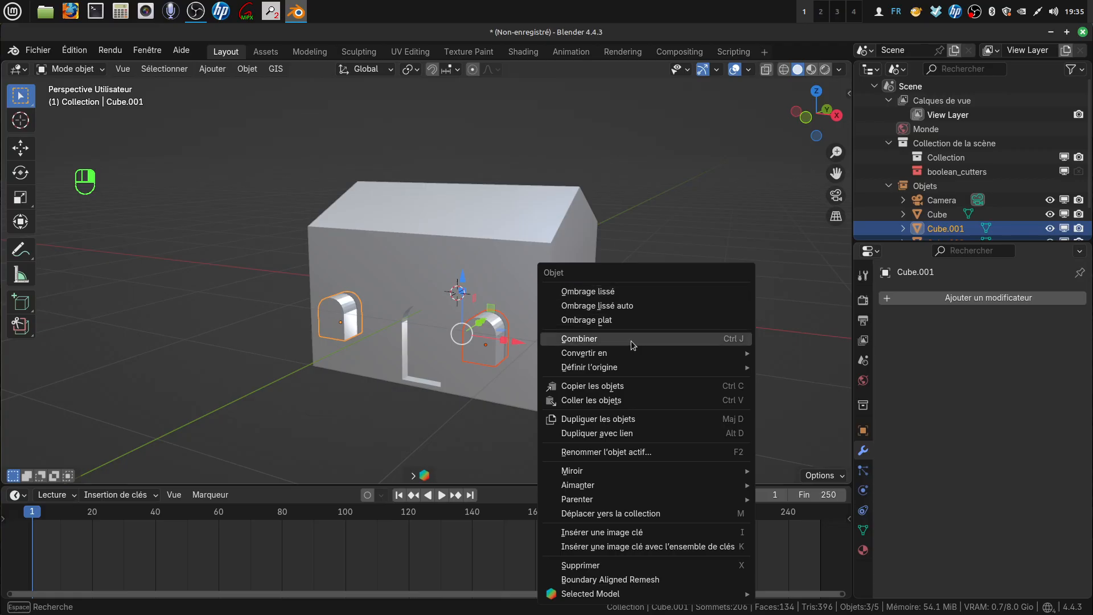
left_click(726, 340)
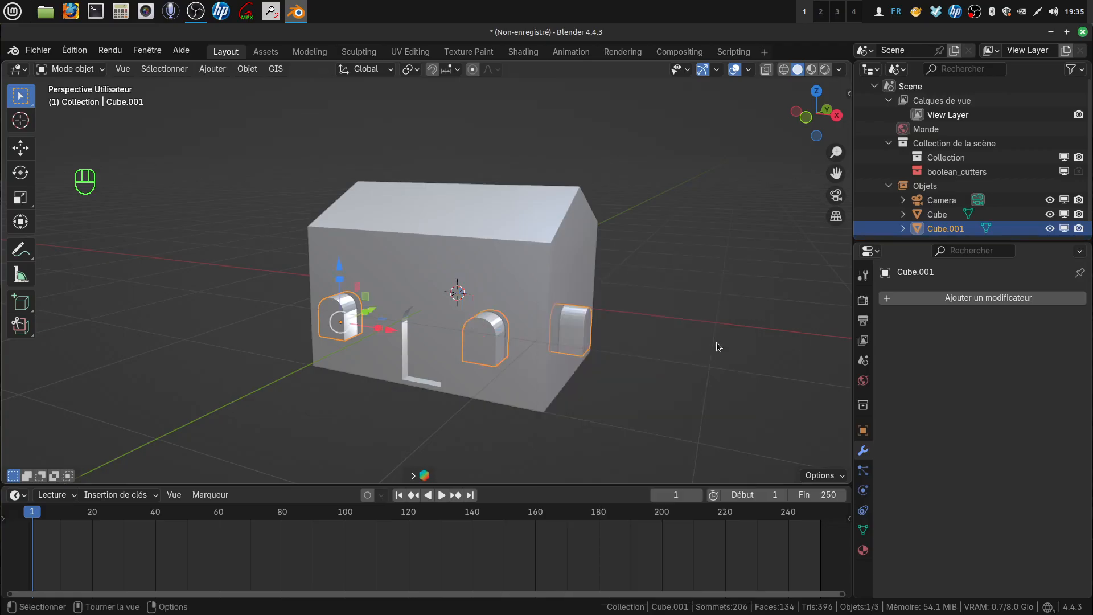
scroll(574, 346, "down", 3)
mouse_move(543, 355)
middle_mouse_down("shift")
mouse_move(555, 301)
mouse_move(538, 334)
middle_mouse_up("shift")
scroll(534, 354, "up", 2)
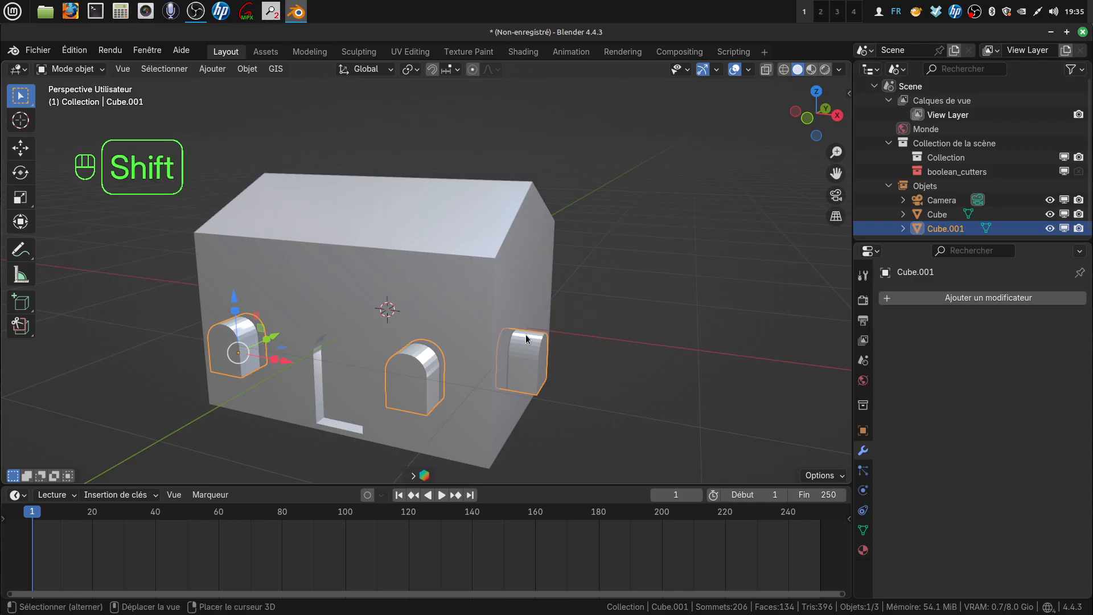
middle_click_drag(526, 339, 502, 314, "shift")
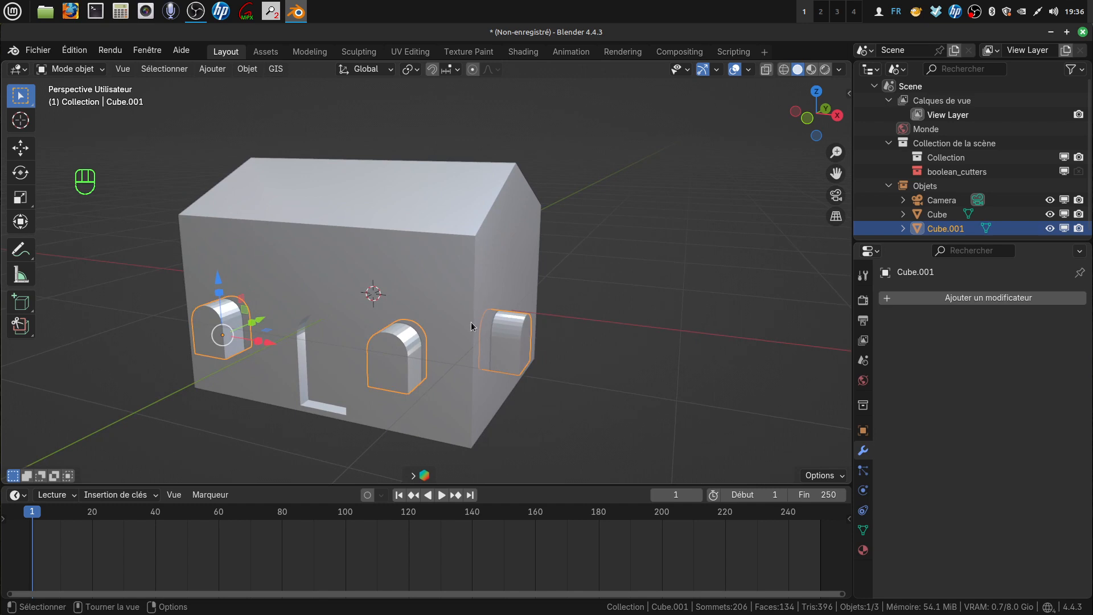
left_click(490, 292)
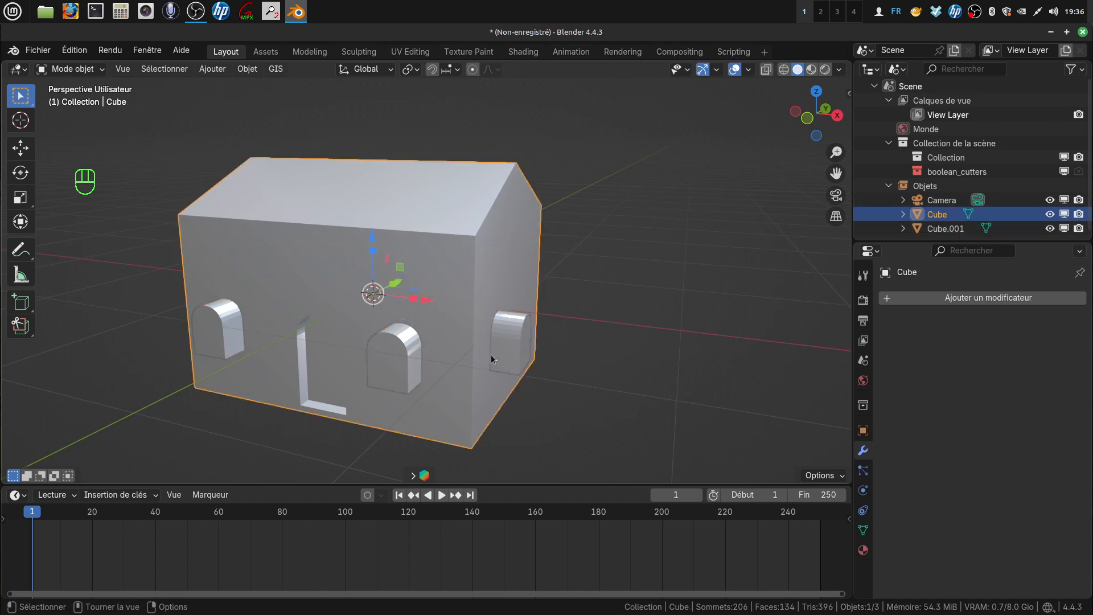
left_click(508, 351)
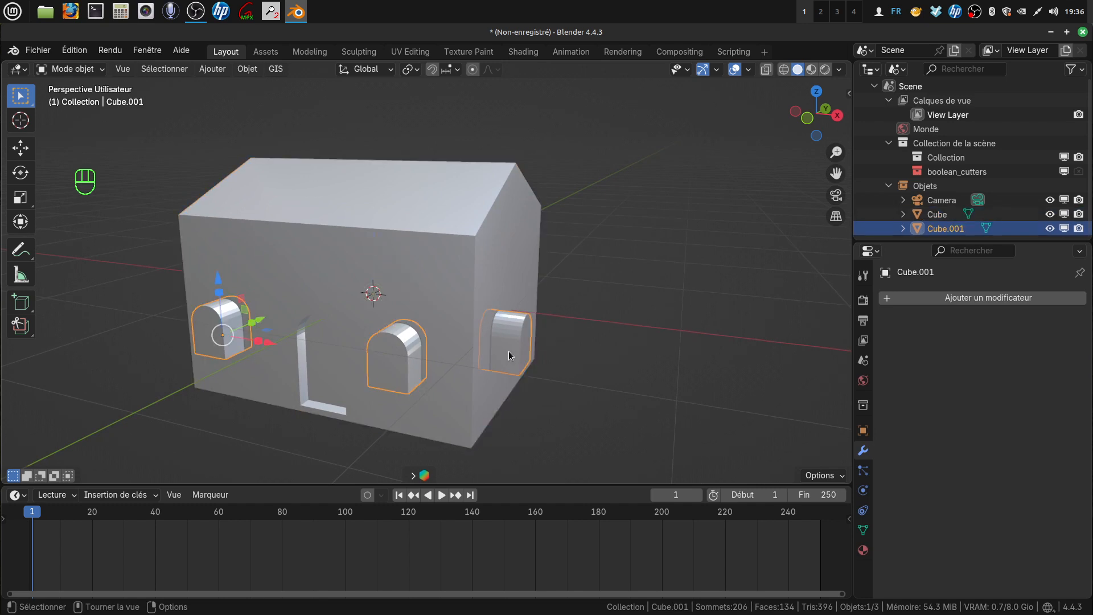
left_click(508, 351)
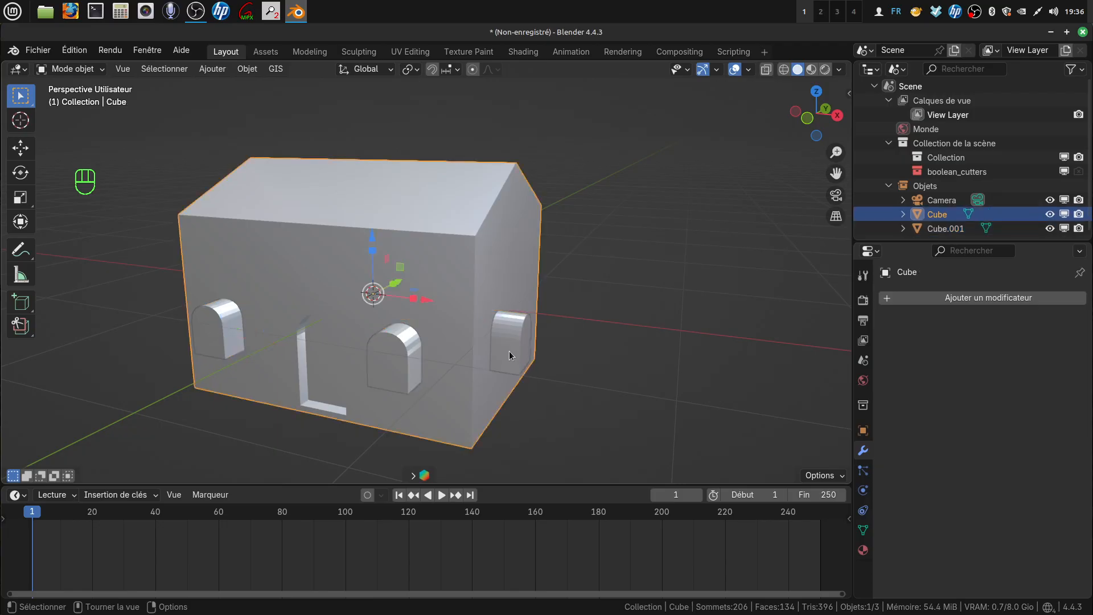
Duplicate the gable-wall window block inside the joined mesh and move the copy about 0.827 m along X, away from the house
key("Tab")
left_click(510, 348)
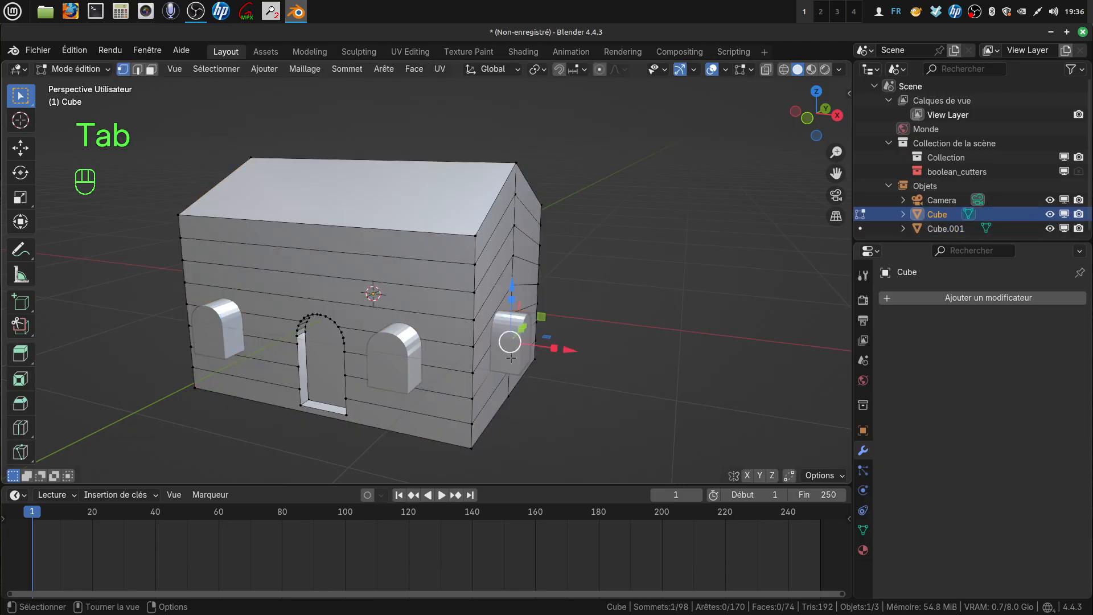
key("Tab")
left_click(506, 355)
key("Tab")
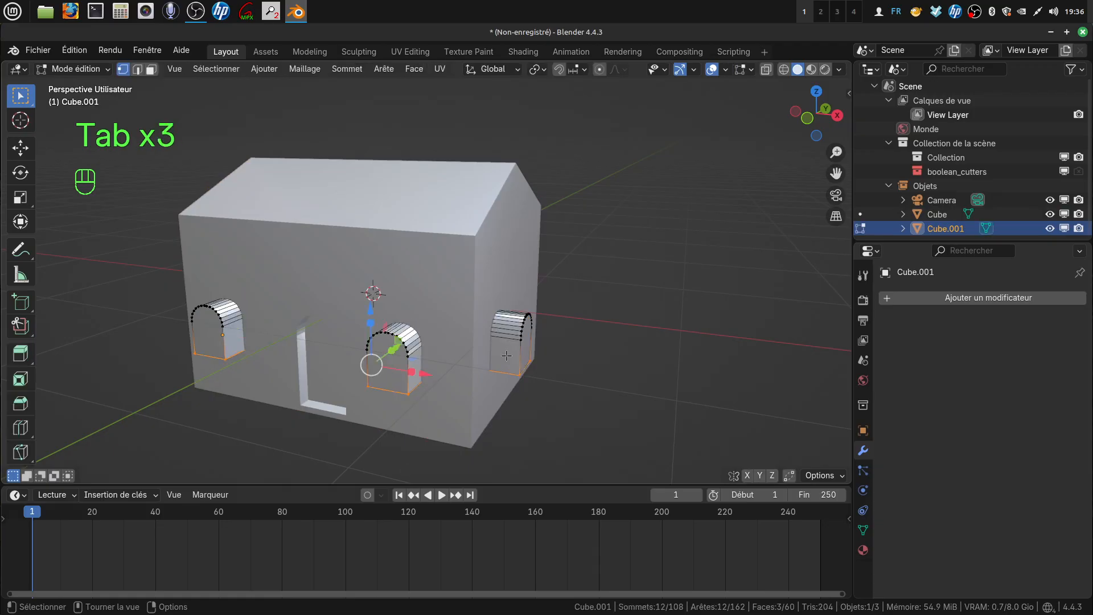
left_click(507, 340)
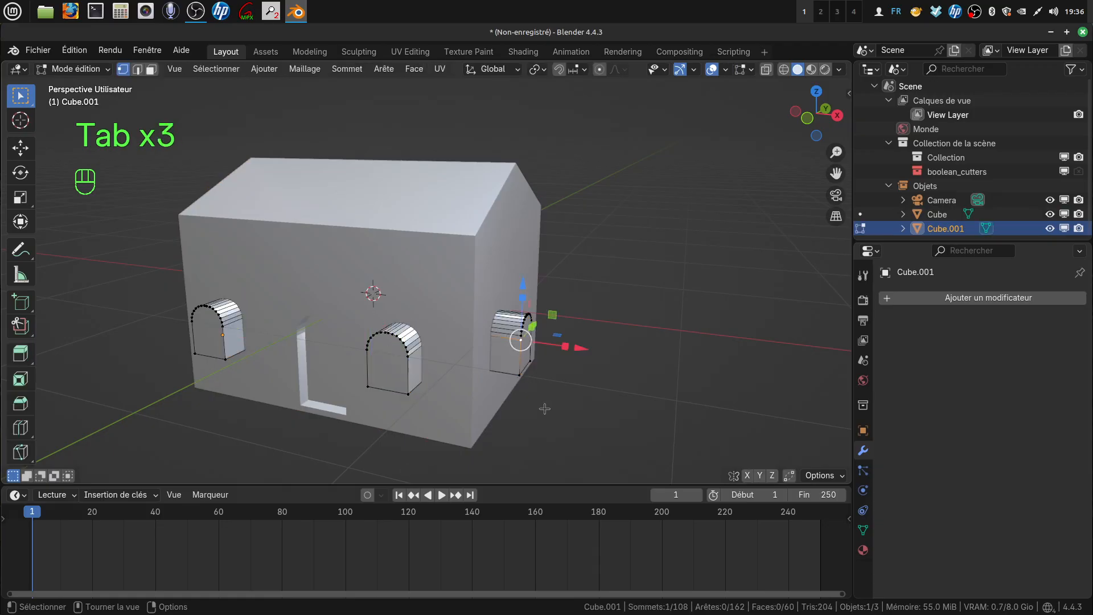
key("ctrl+l")
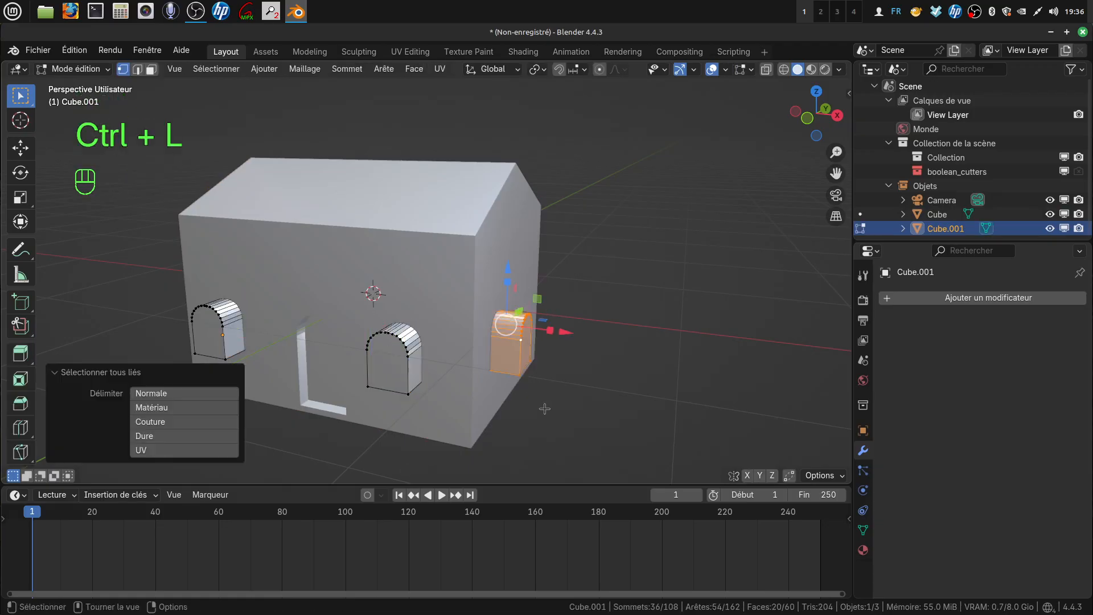
key("shift")
key("shift+d")
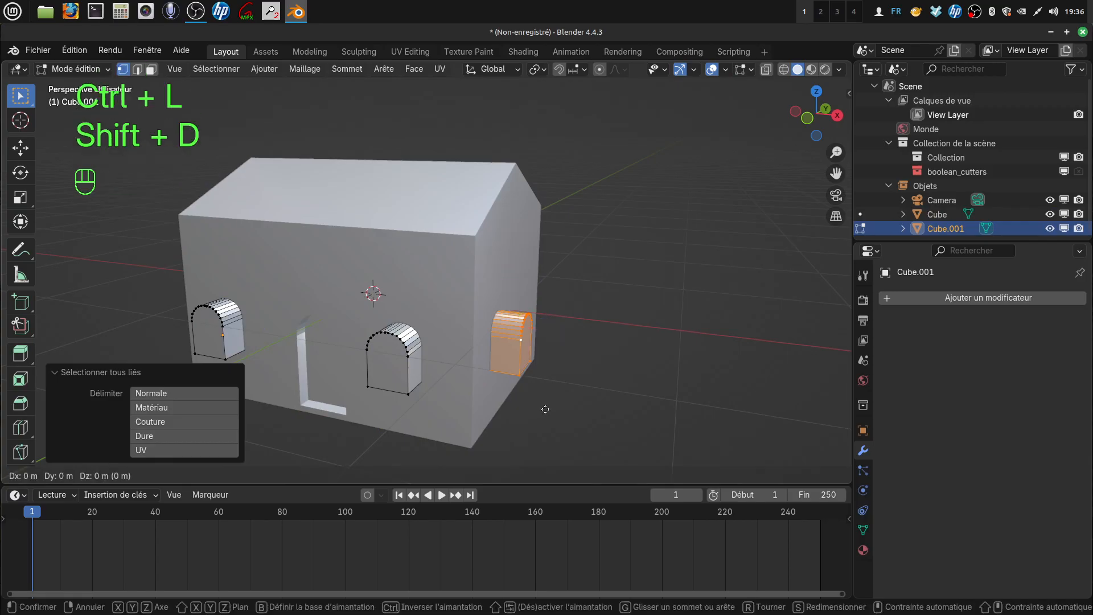
right_click(545, 408)
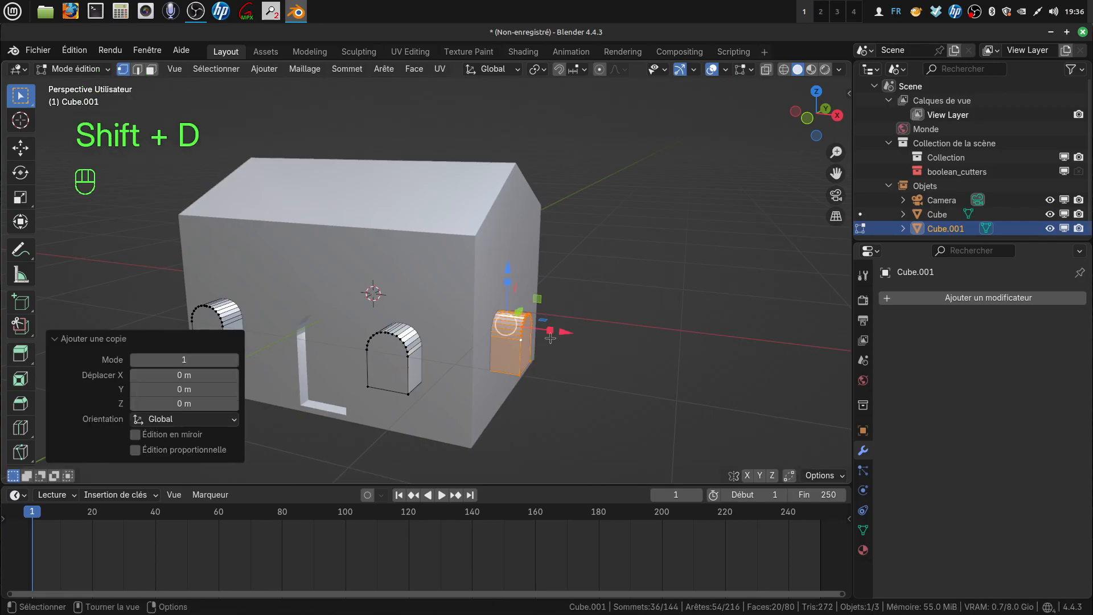
left_click_drag(564, 333, 726, 393)
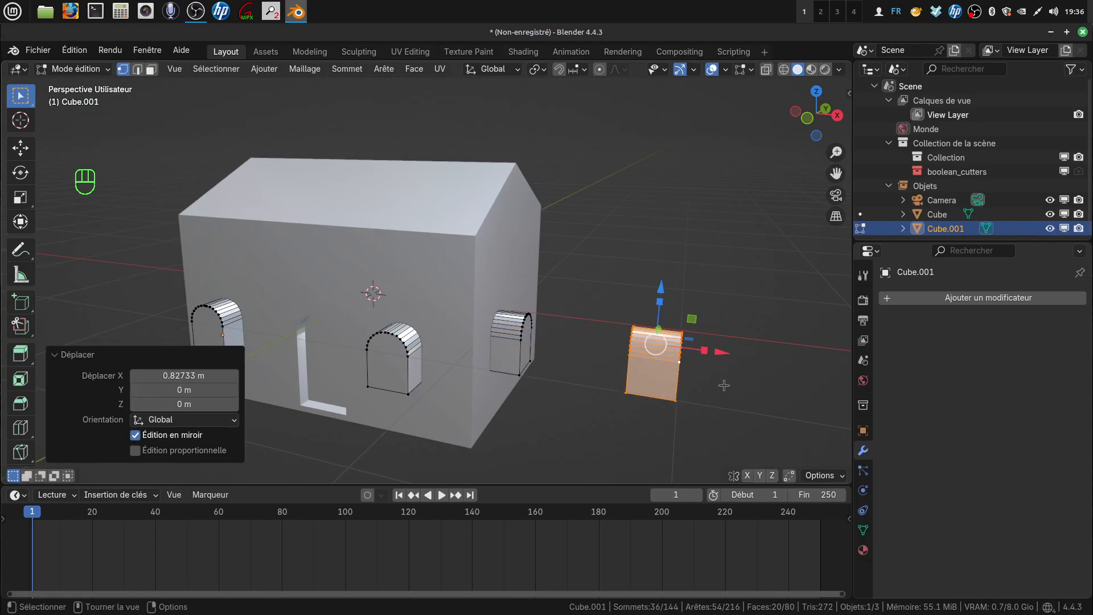
Separate the copied window block into its own object and set its origin to its geometry
key("p")
left_click(703, 386)
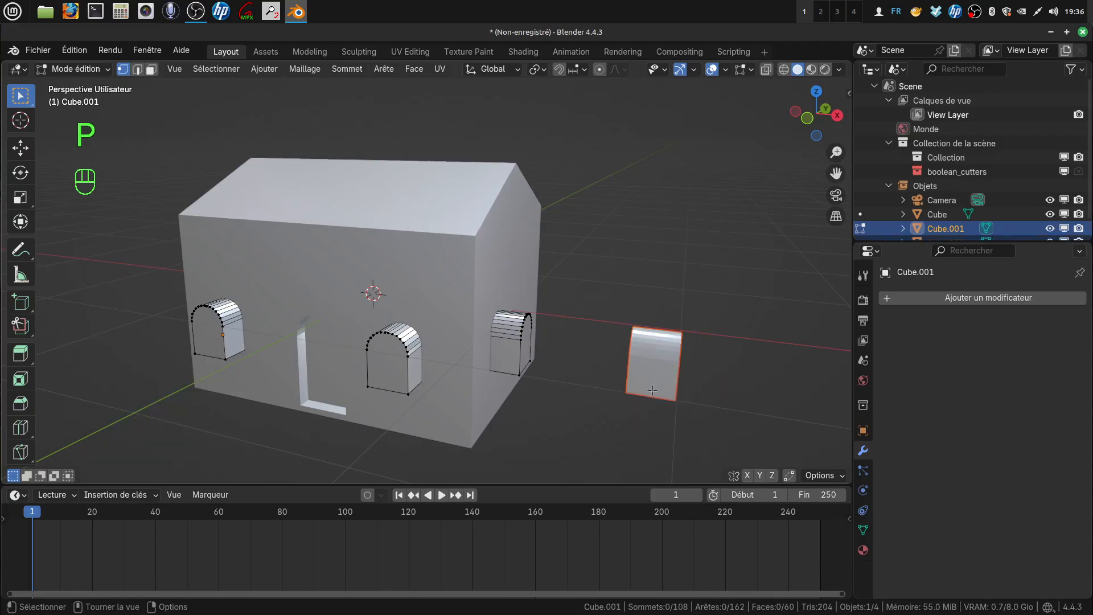
key("Tab")
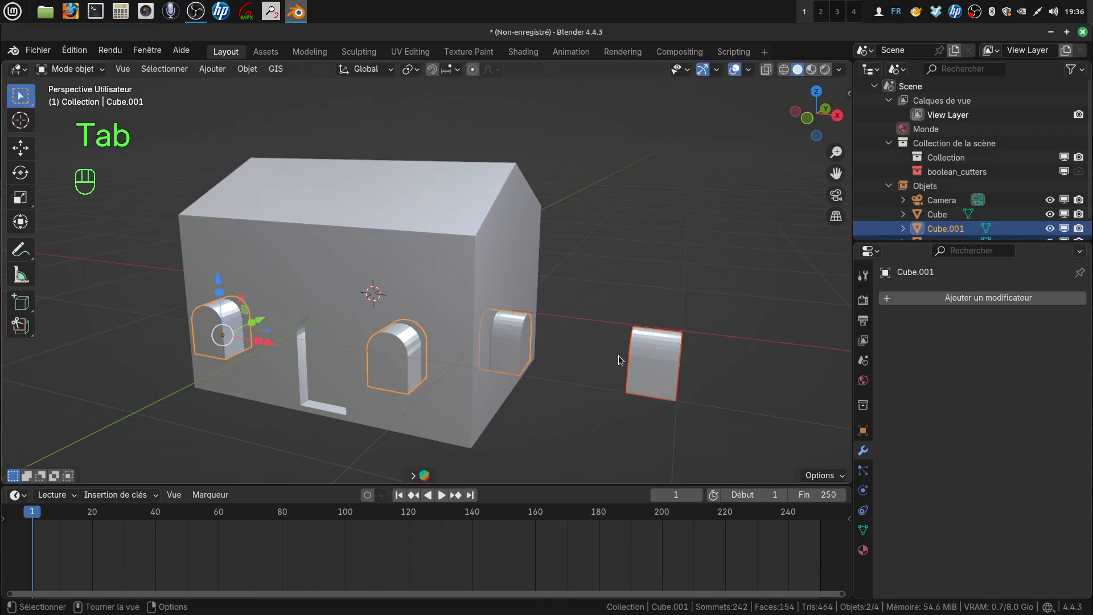
left_click(651, 371)
left_click(247, 68)
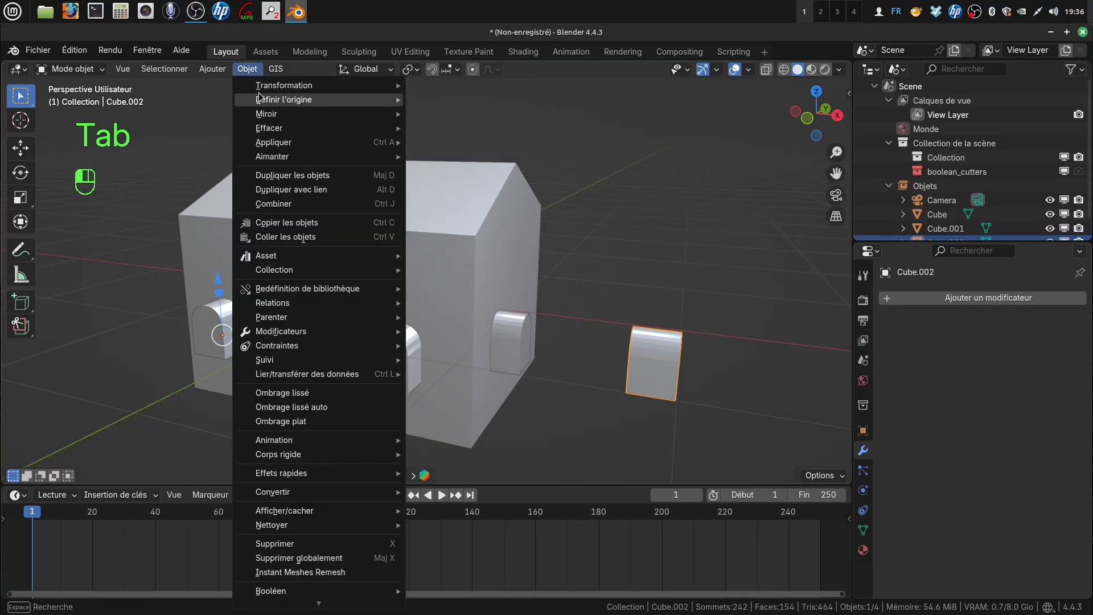
mouse_move(319, 99)
left_click(485, 117)
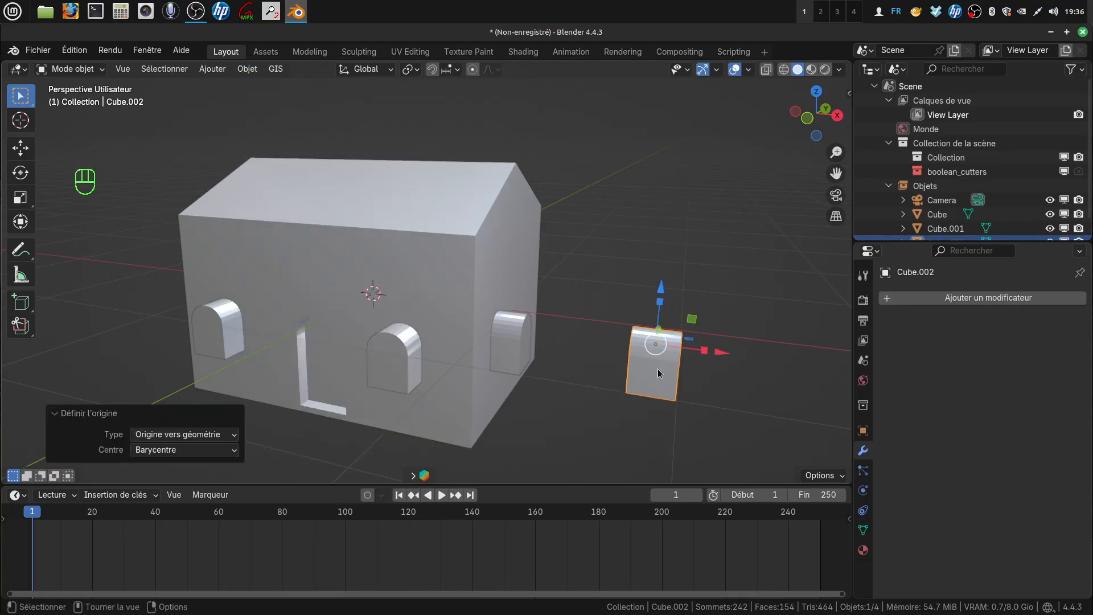
Subtract the joined window blocks from the house with a Bool Tool brush difference
middle_click_drag(557, 393, 547, 373, "shift")
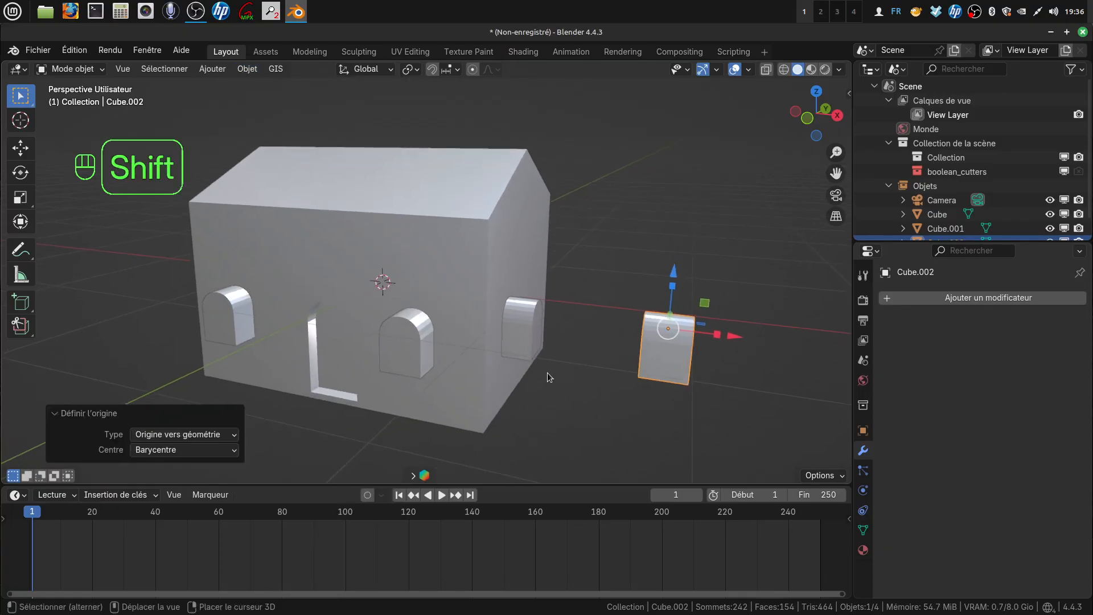
left_click(515, 329)
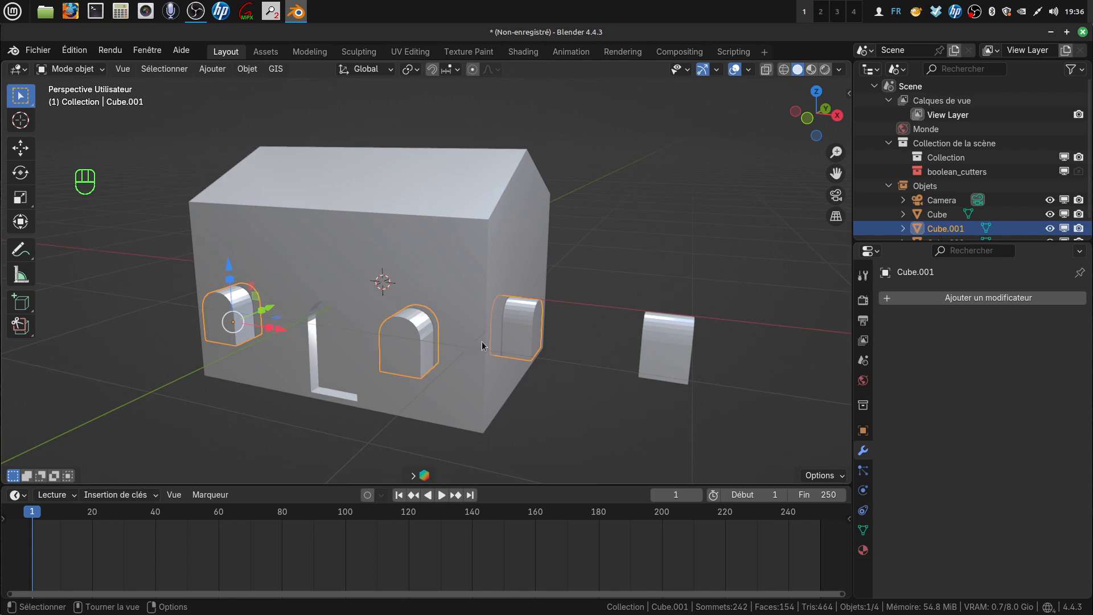
left_click(448, 276, "shift")
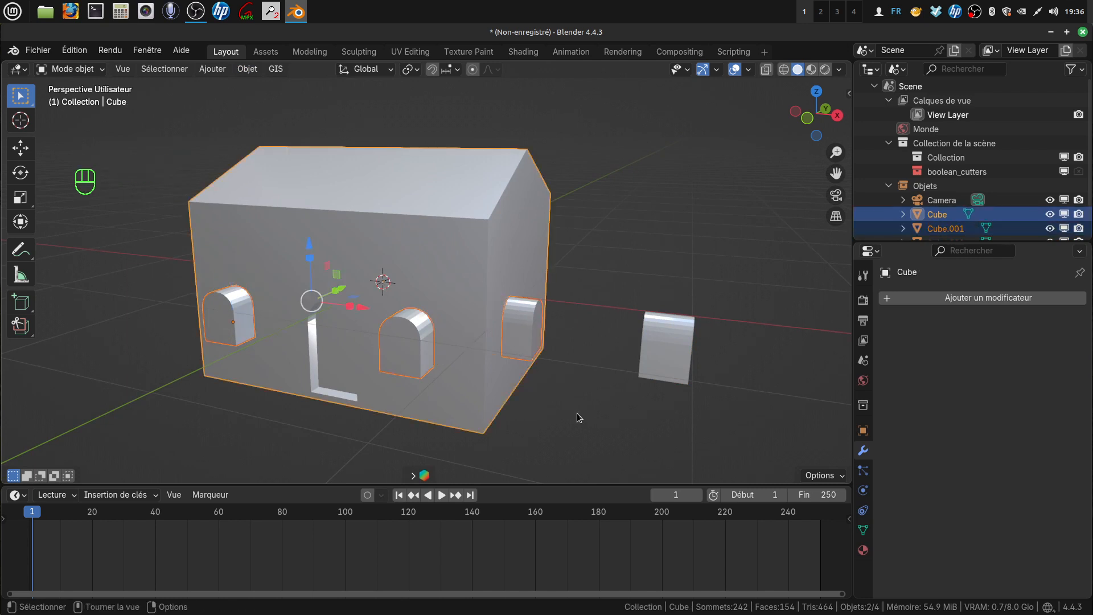
key("ctrl")
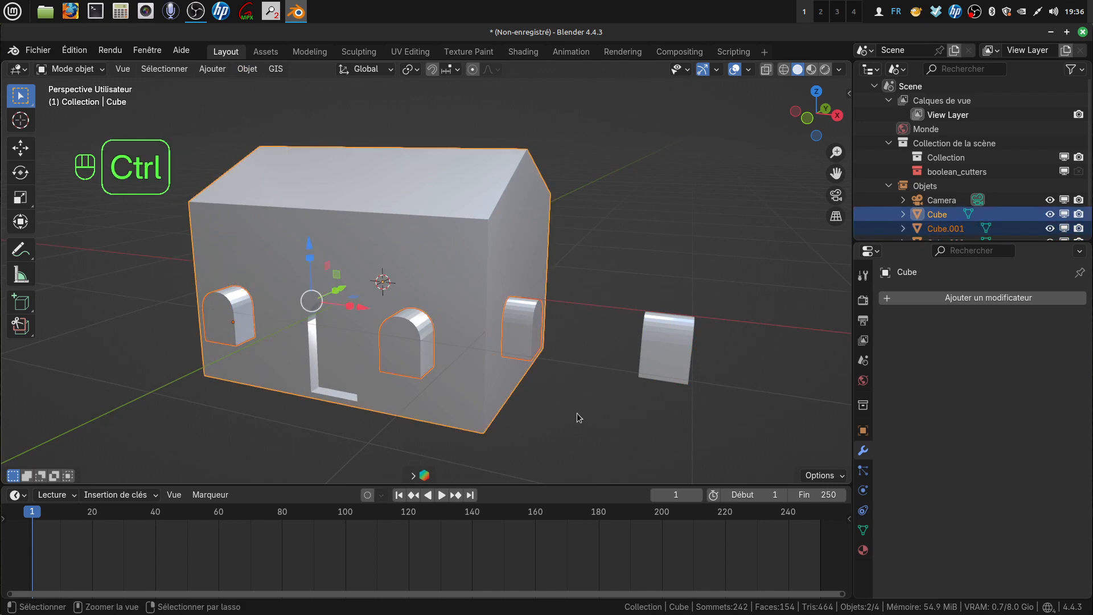
key("ctrl+KP_Subtract")
middle_click_drag(575, 412, 558, 398, "ctrl")
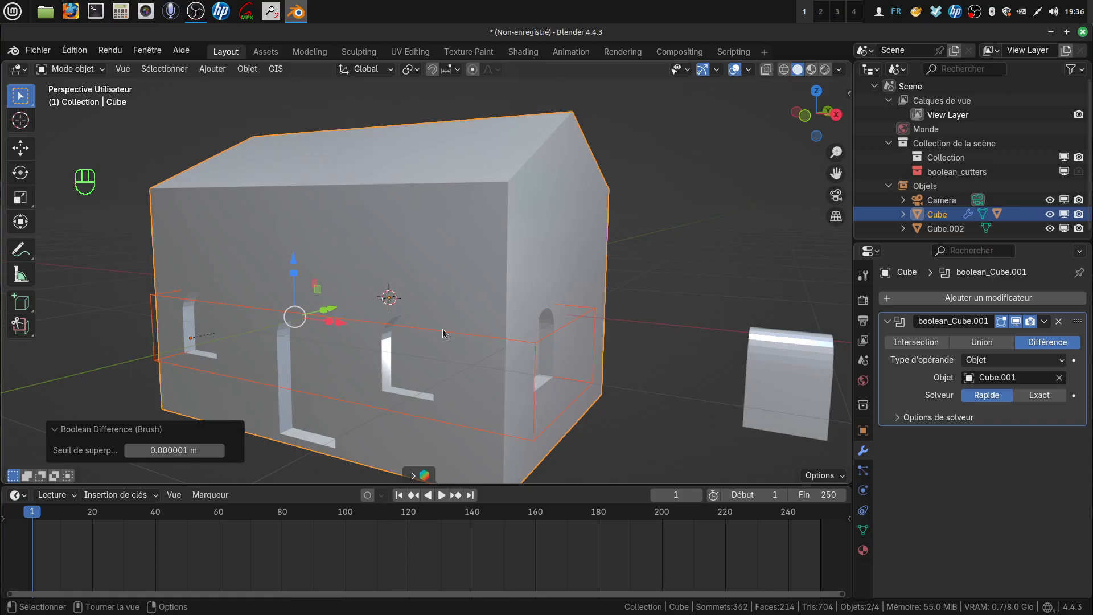
mouse_move(486, 371)
middle_mouse_down()
mouse_move(467, 373)
mouse_move(507, 368)
mouse_move(494, 385)
mouse_move(457, 385)
mouse_move(474, 375)
middle_mouse_up()
scroll(399, 375, "down", 2)
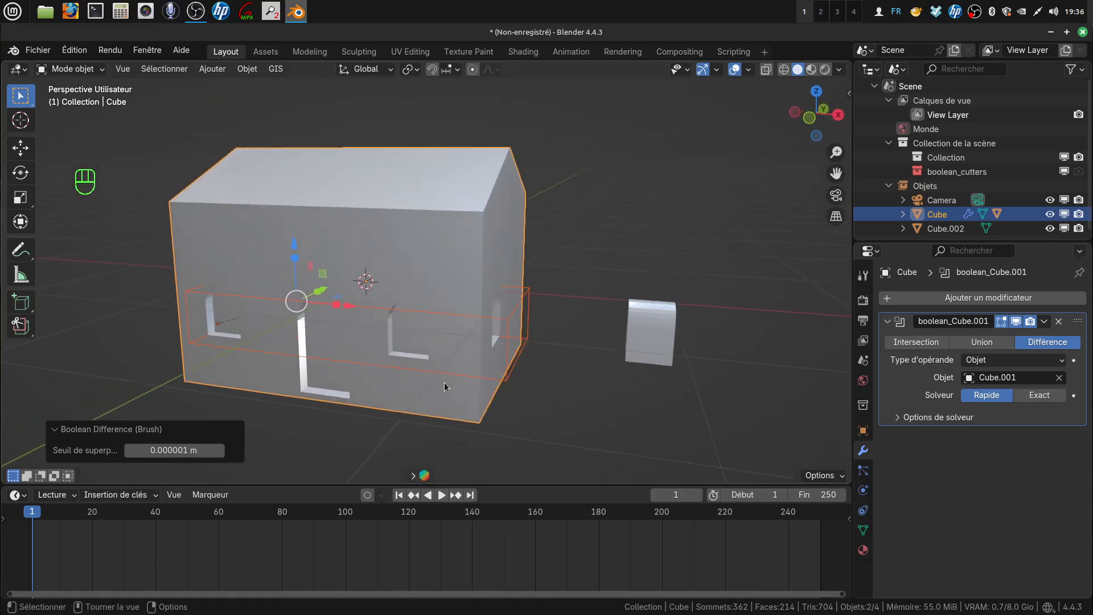
scroll(529, 420, "up", 2)
middle_click_drag(526, 417, 564, 373)
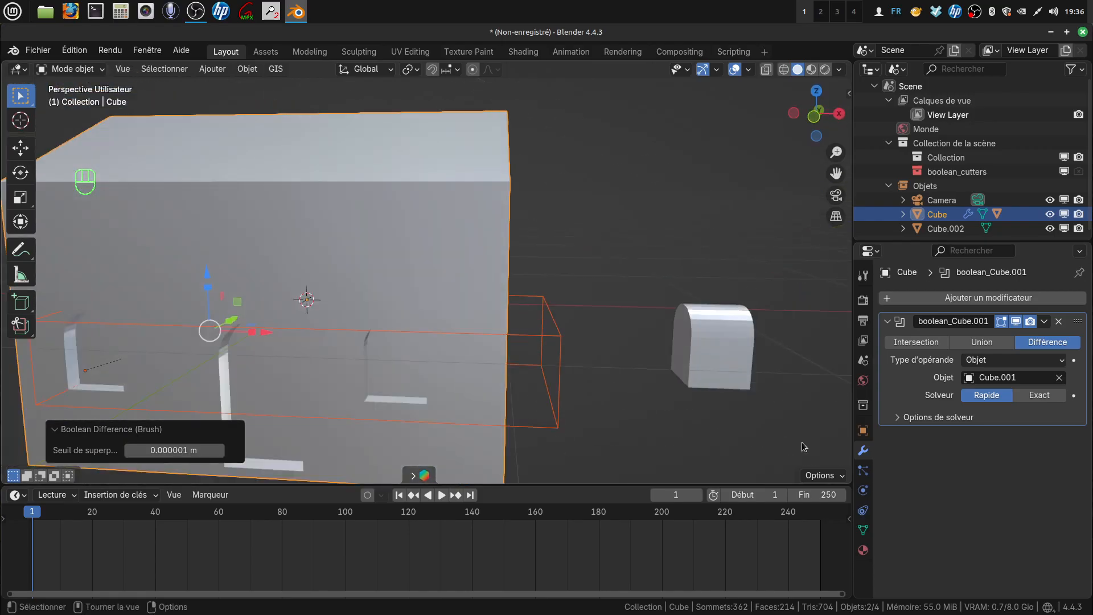
Apply the house's boolean difference modifier and delete the joined window cutter
left_click(1044, 321)
left_click(977, 340)
scroll(373, 401, "down", 3)
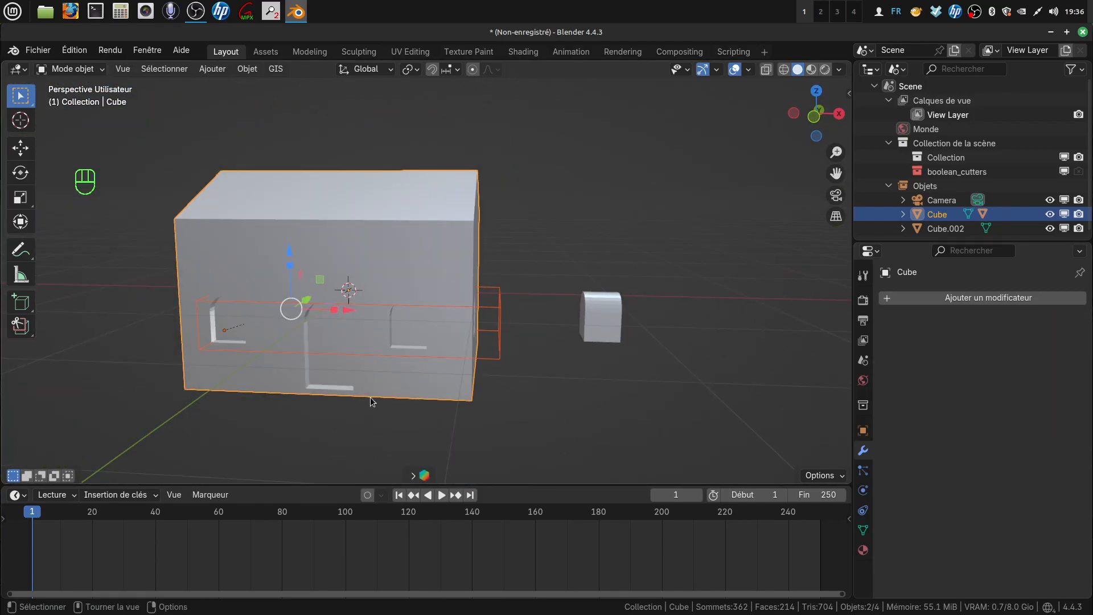
middle_click_drag(373, 401, 350, 403)
left_click(474, 374)
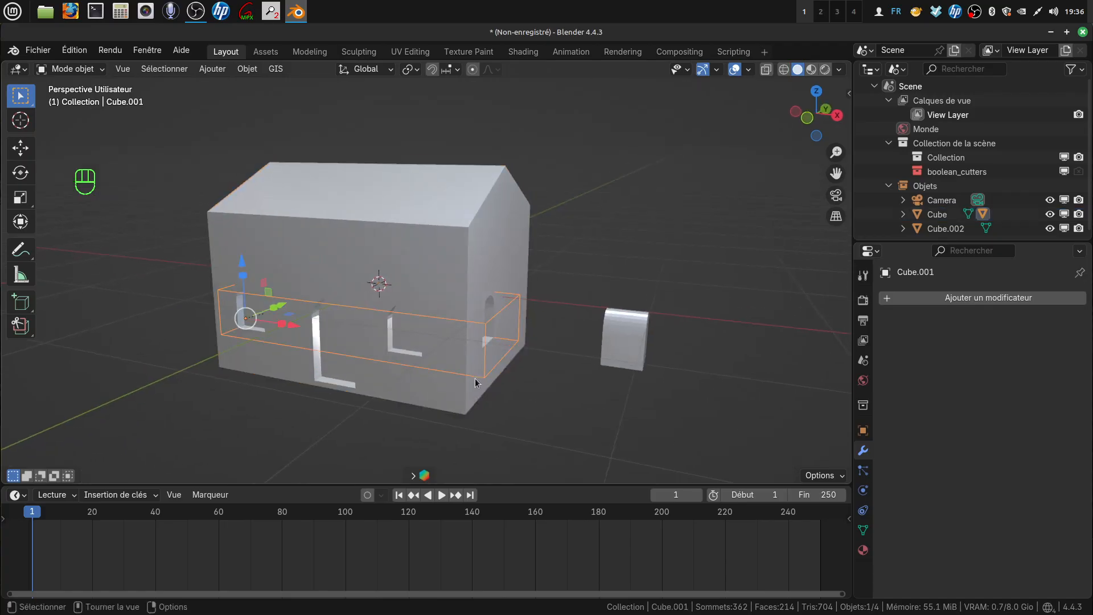
key("x")
left_click(529, 403)
Thin the spare arched block by moving the edge loop of its house-facing end about 0.233 m along X
middle_click_drag(564, 383, 445, 400)
scroll(515, 436, "up", 3)
middle_click_drag(519, 443, 575, 391)
left_click(531, 383)
key("Tab")
scroll(551, 425, "up", 2)
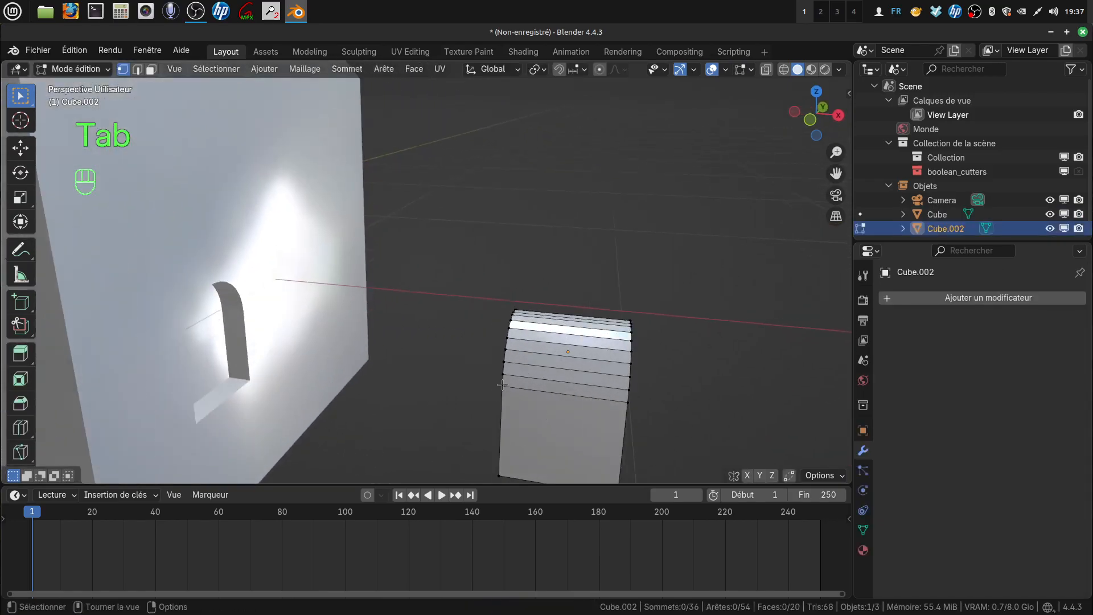
left_click(502, 375, "alt")
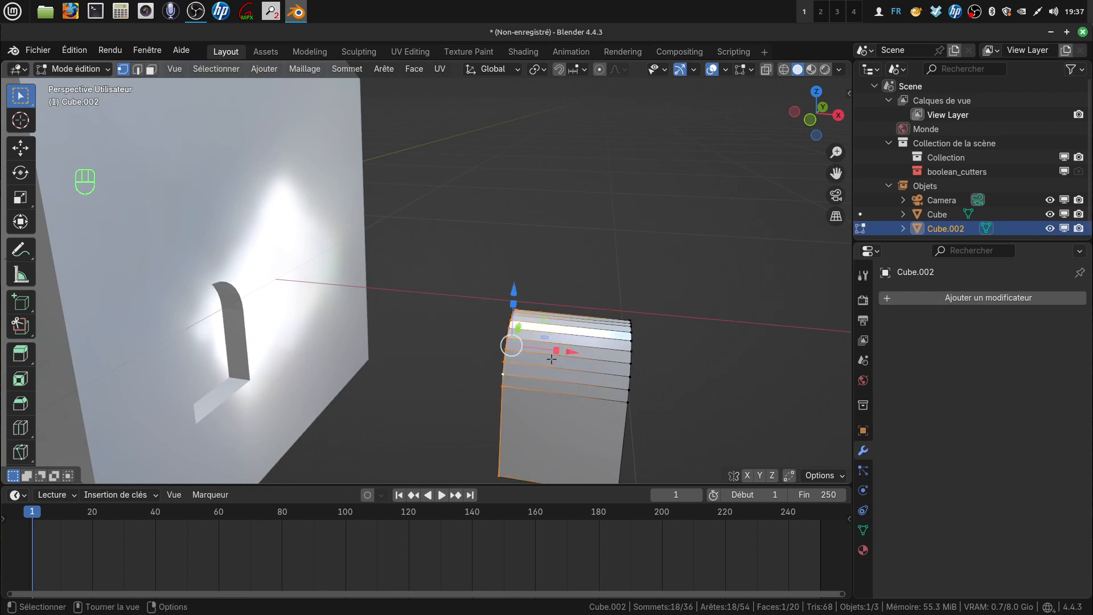
left_click_drag(569, 355, 684, 376)
Bisect the whole arched panel vertically through its middle in the right orthographic view, at about Y -0.3 m
middle_click_drag(673, 383, 549, 365)
middle_click_drag(682, 416, 500, 353, "shift")
middle_click_drag(500, 354, 478, 353)
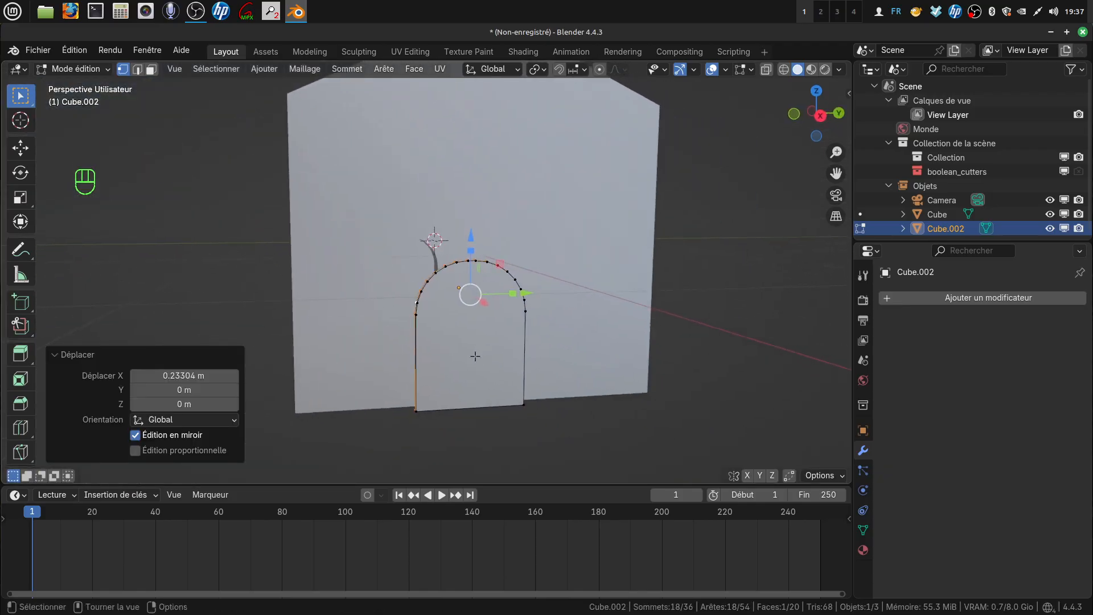
key("KP_3")
scroll(474, 357, "up", 1)
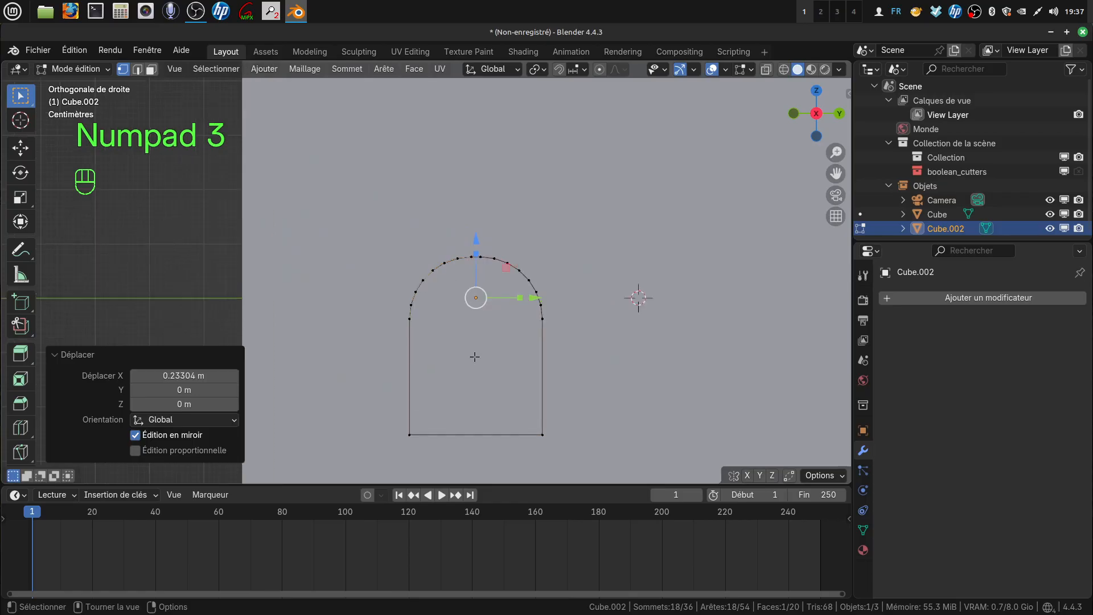
middle_click_drag(408, 447, 404, 416, "shift")
scroll(436, 397, "up", 1)
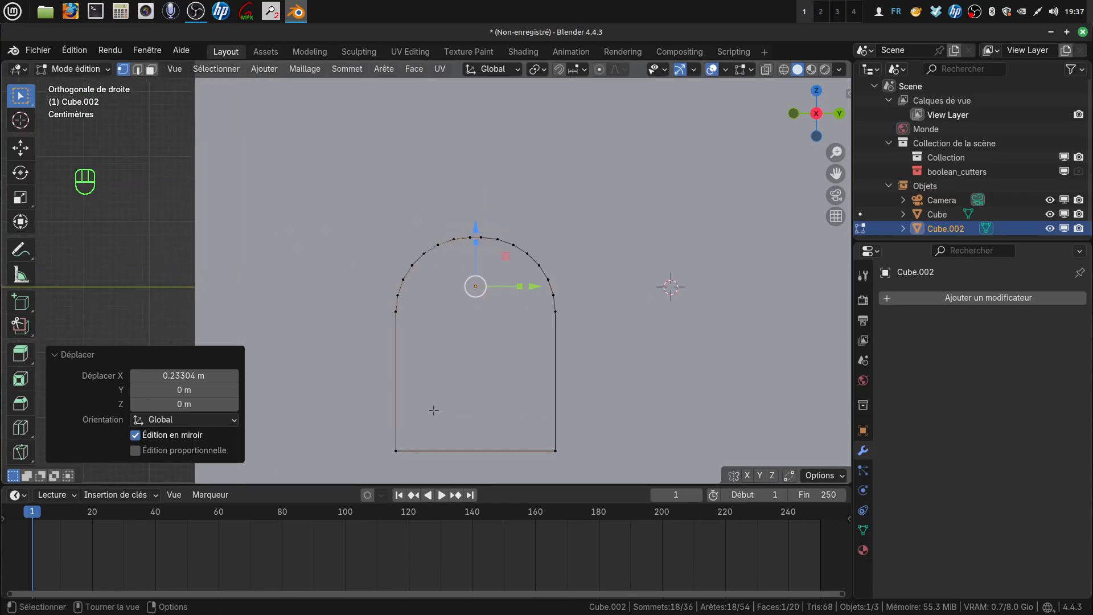
key("a")
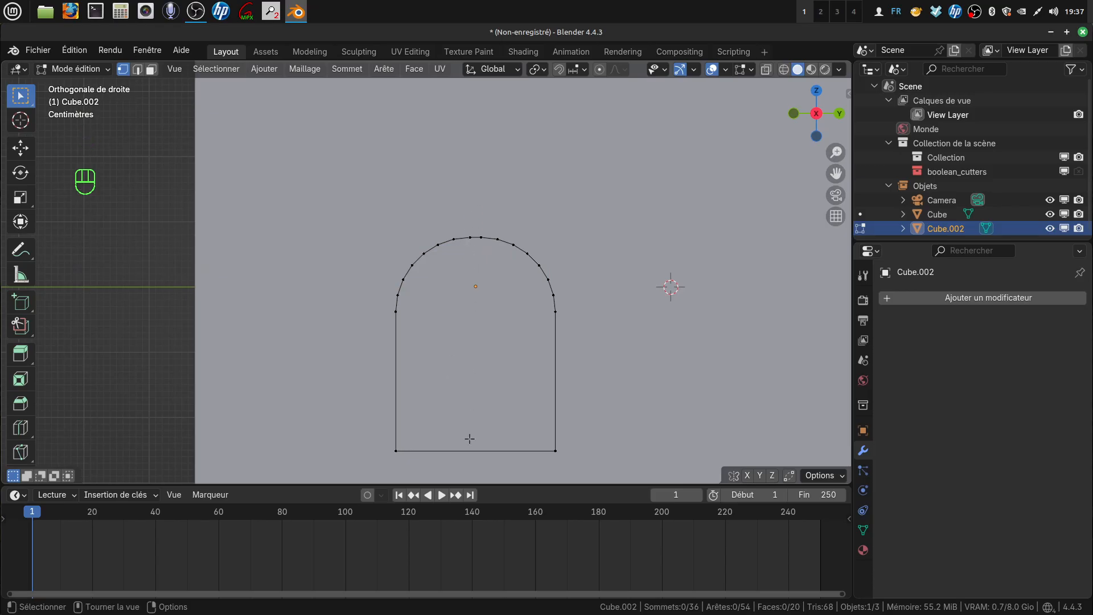
key("a")
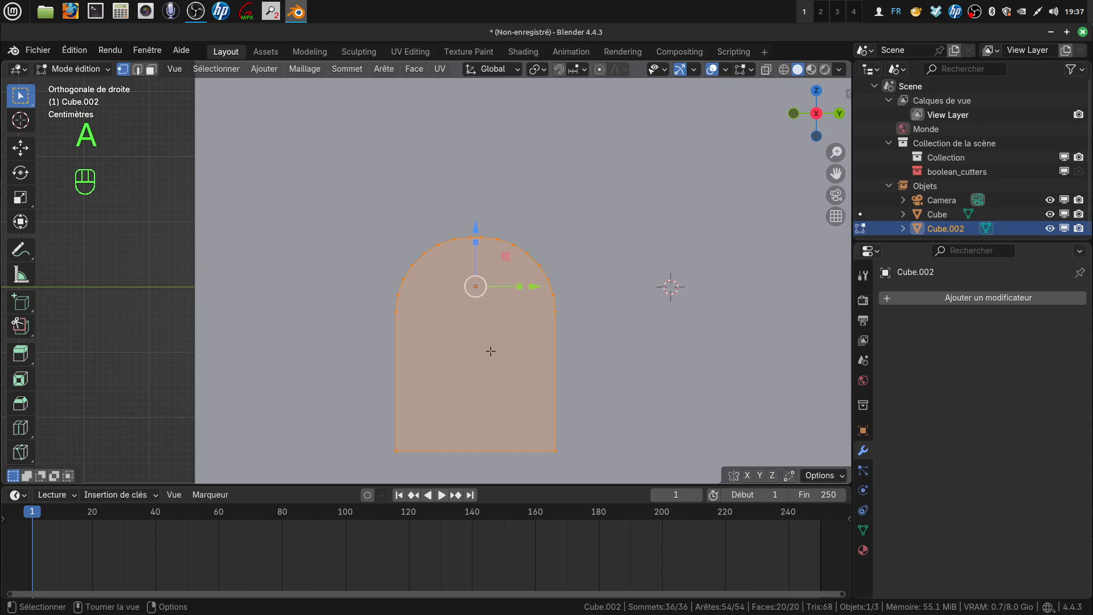
key("z")
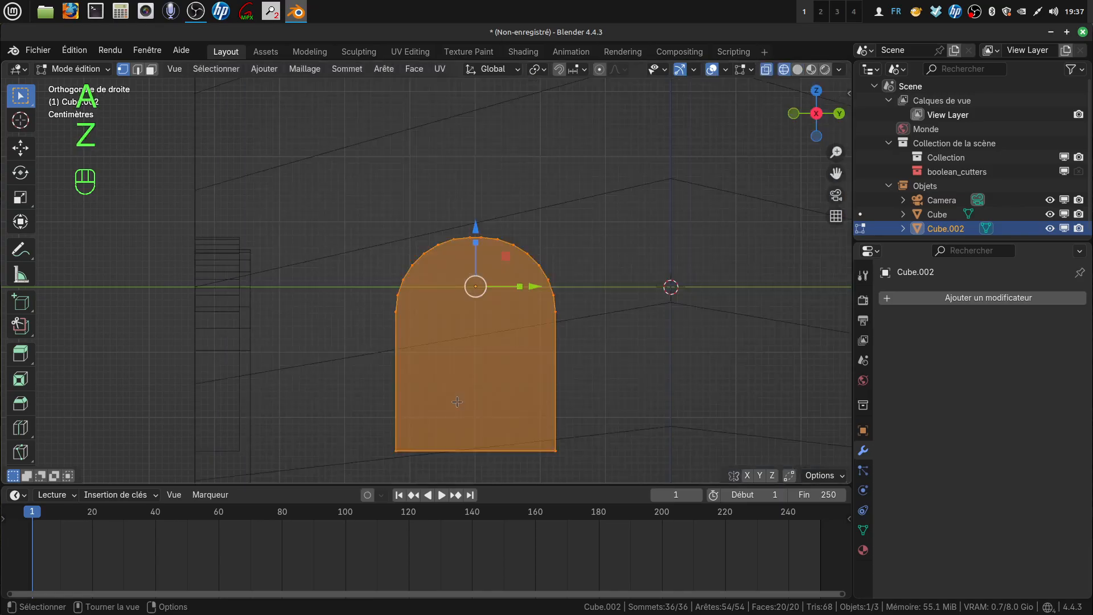
key("z")
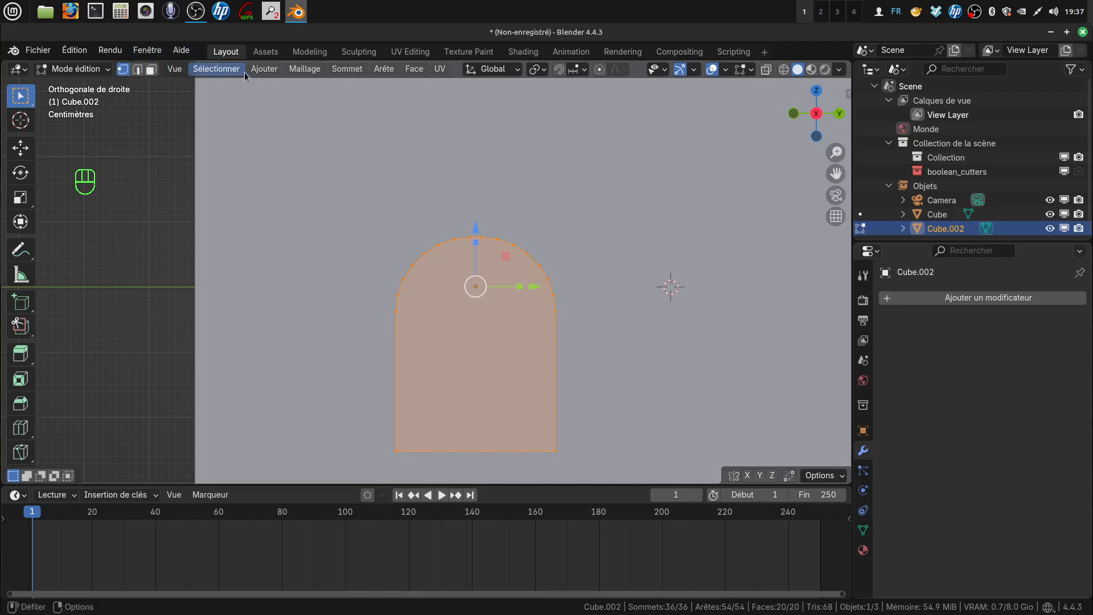
left_click(304, 69)
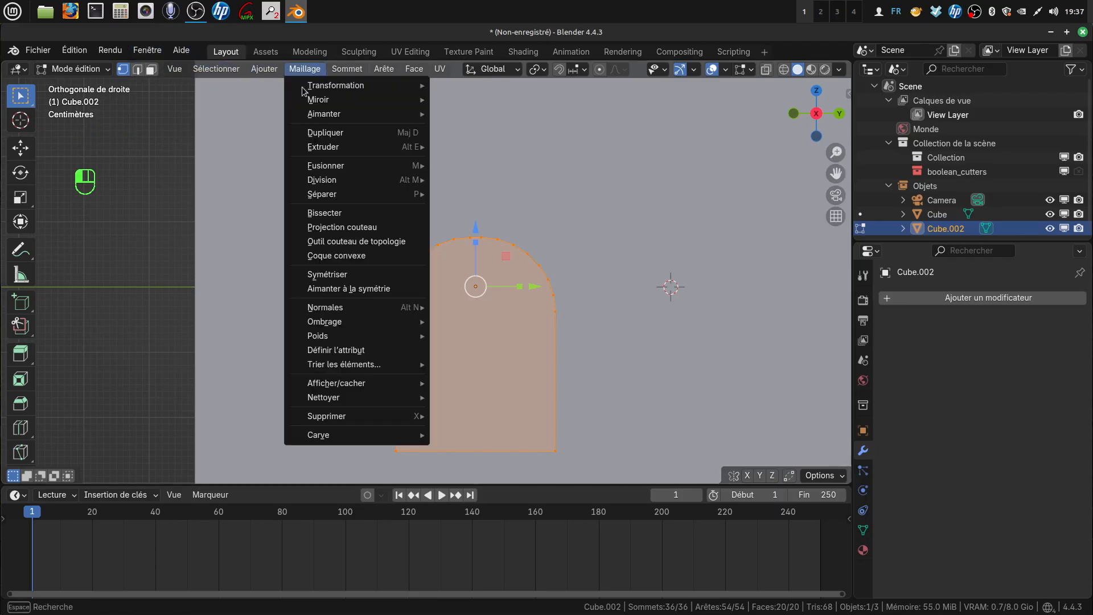
left_click(337, 212)
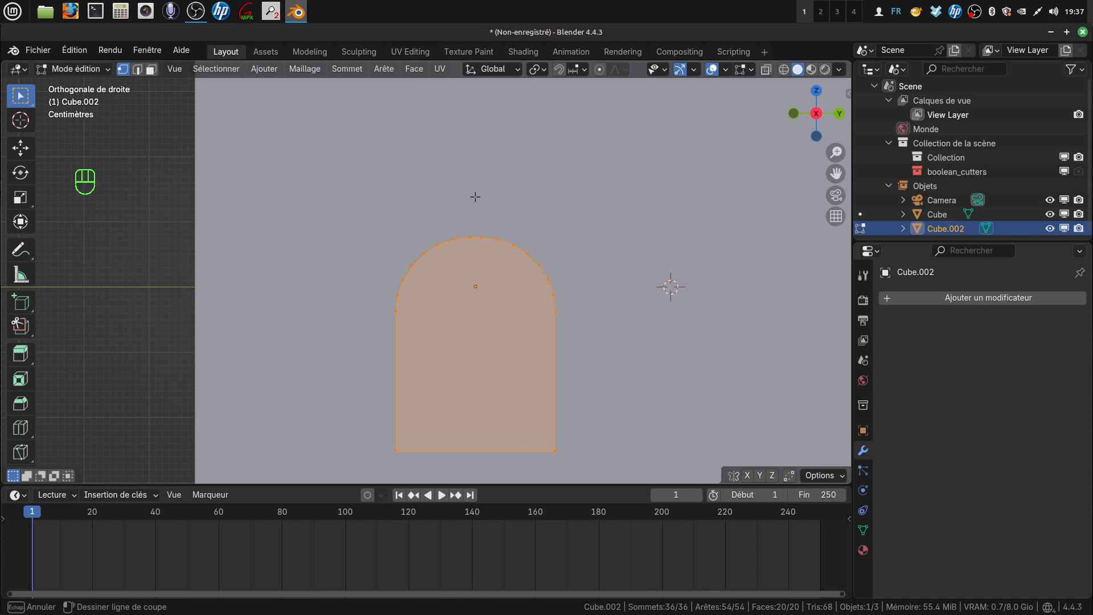
left_click_drag(475, 196, 472, 476)
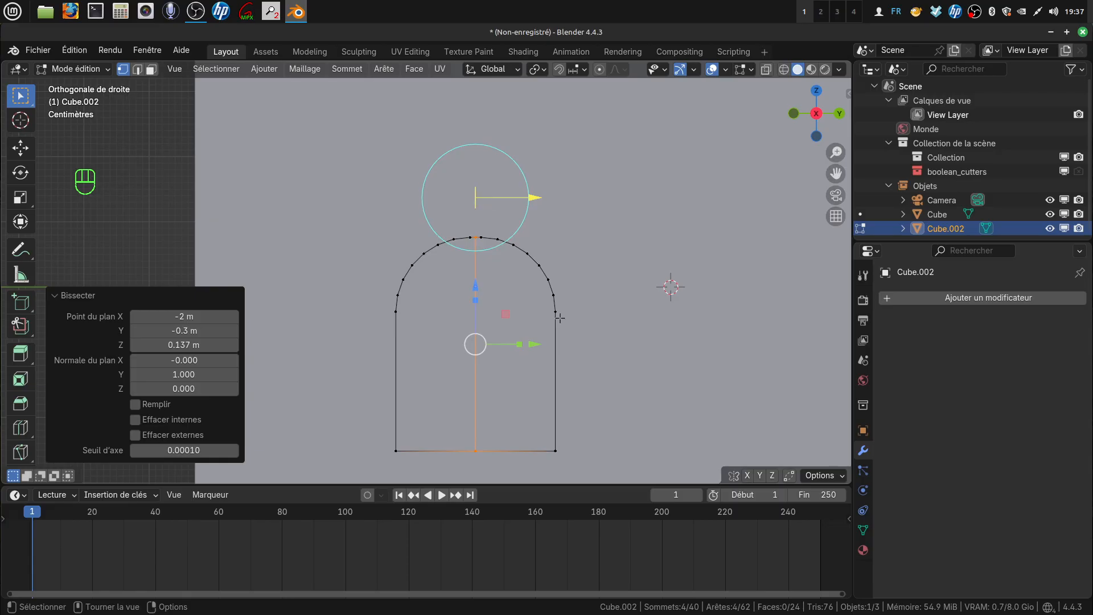
Shift the bisect plane slightly along Y to about -0.298 m to fine-tune the centre cut
scroll(555, 307, "up", 1)
scroll(567, 273, "up", 1)
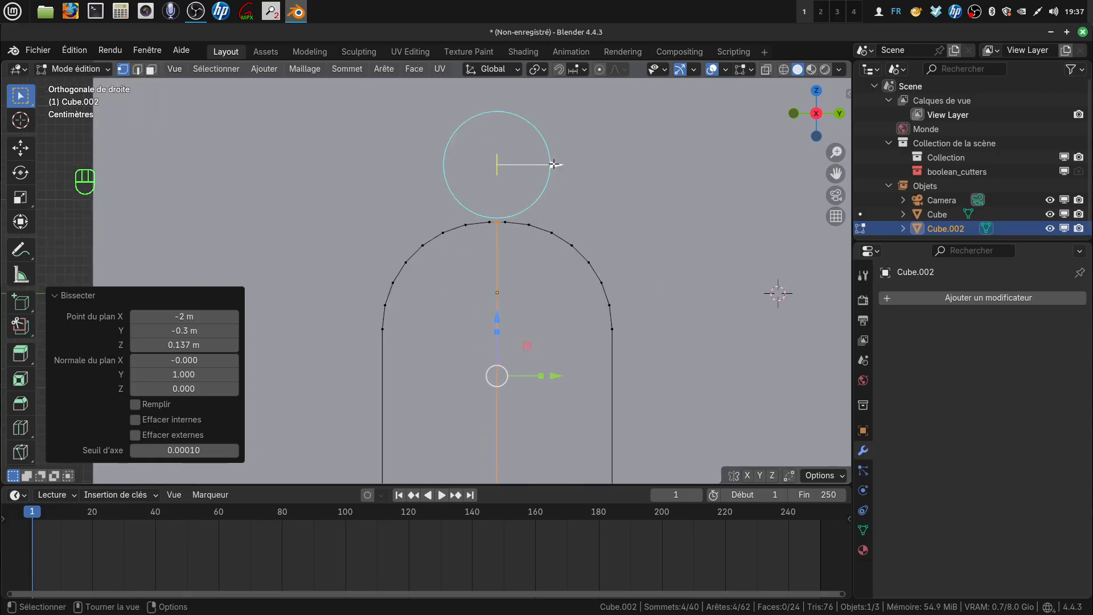
left_click_drag(554, 164, 557, 165)
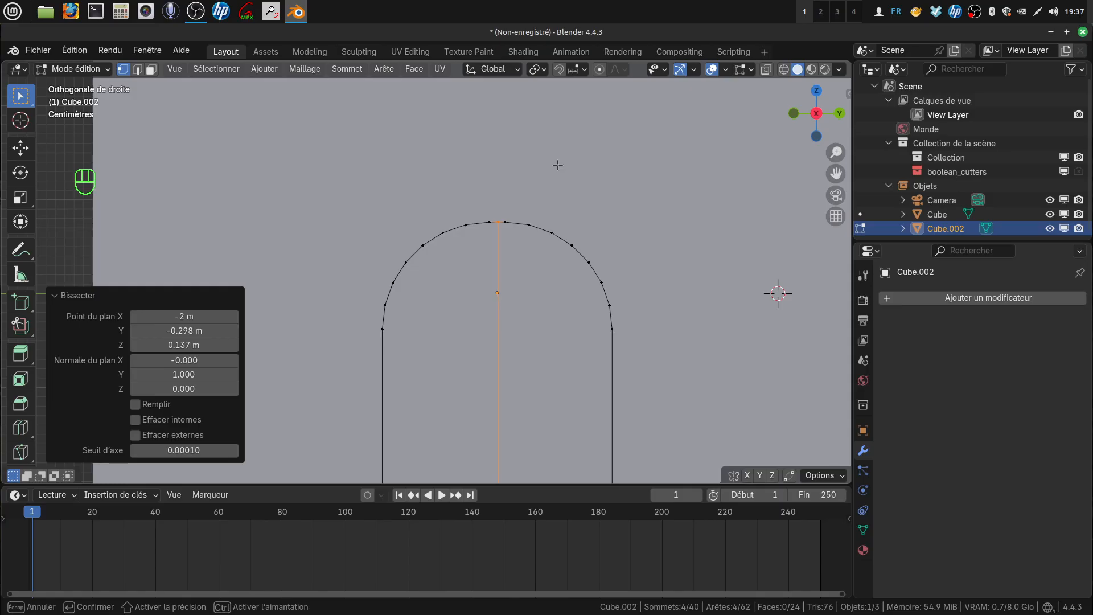
left_click_drag(558, 165, 557, 165)
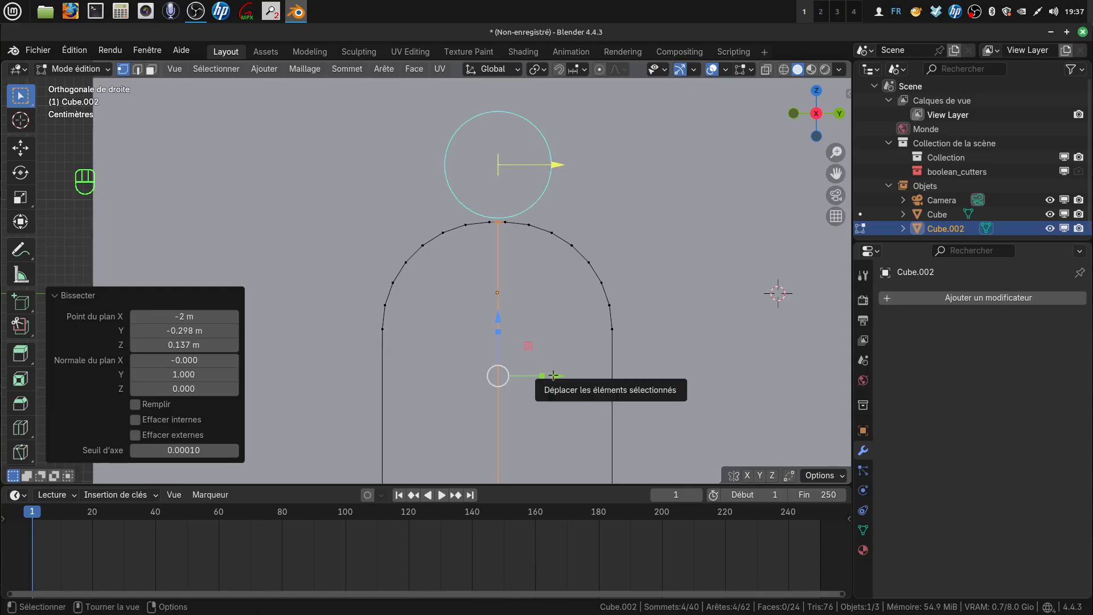
left_click(563, 166)
scroll(602, 344, "down", 4)
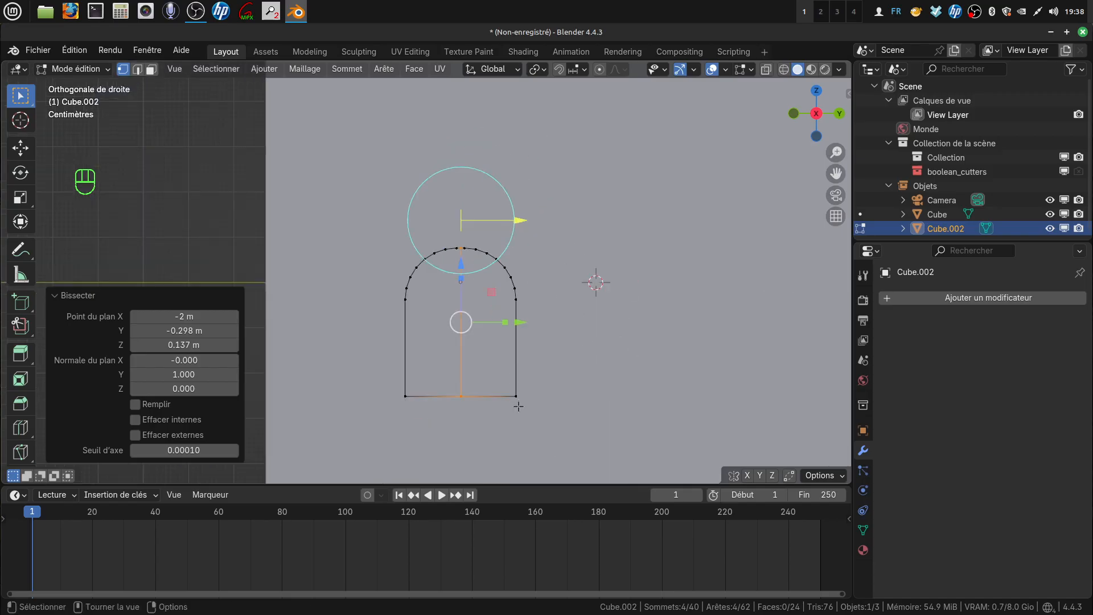
scroll(504, 393, "up", 1)
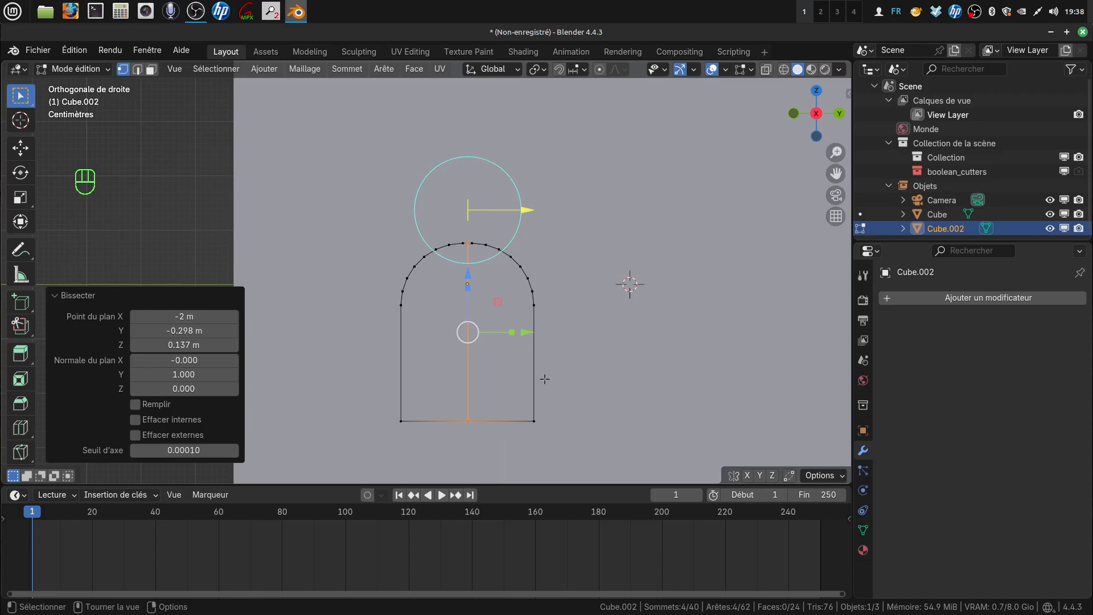
Rip the arched panel into two halves along the central cut with zero displacement
key("v")
left_click(543, 379)
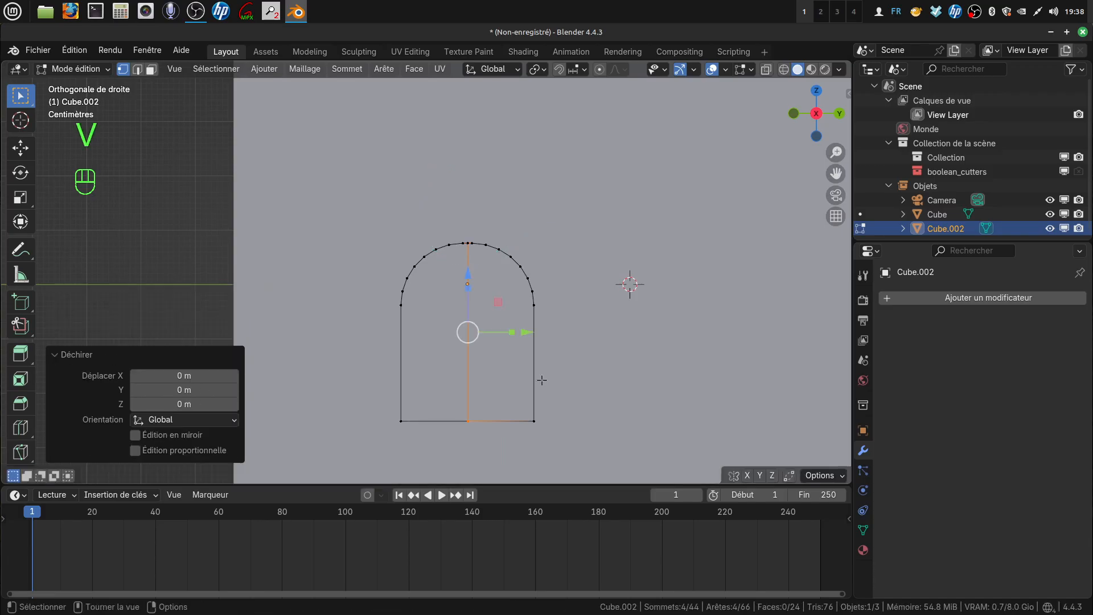
scroll(464, 421, "up", 3)
scroll(483, 400, "down", 2)
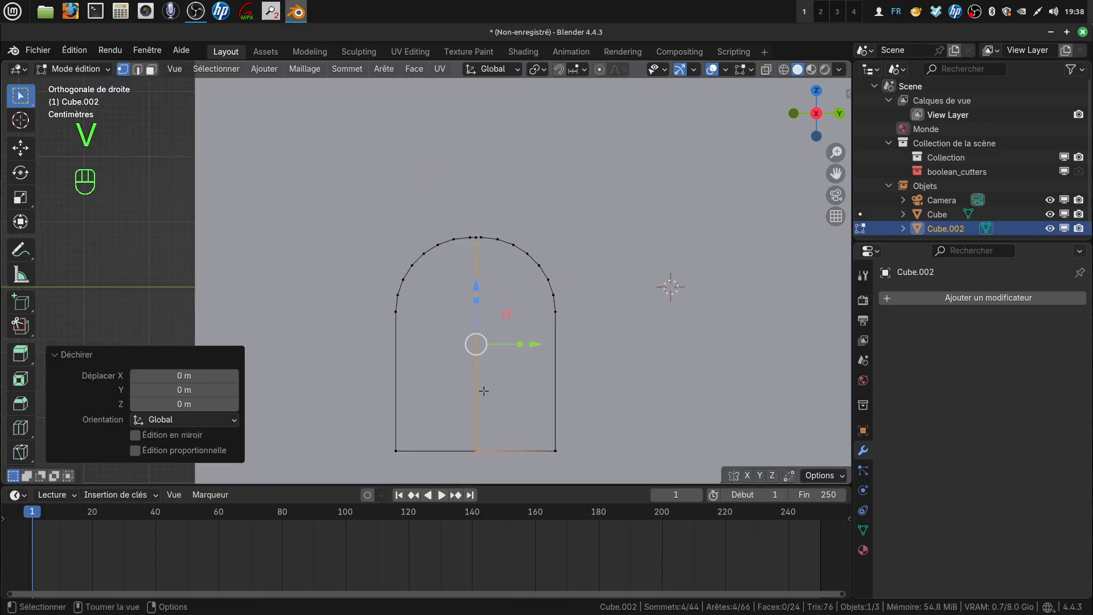
middle_click_drag(483, 391, 458, 391, "shift")
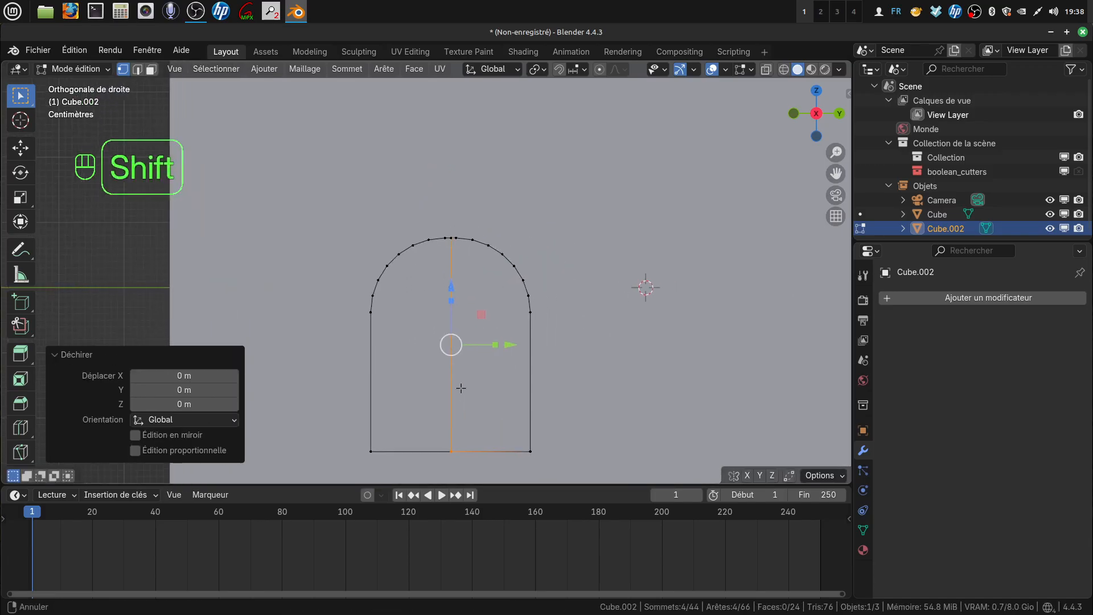
Select all geometry linked to the panel's +Y half in face mode and hide it
left_click(151, 71)
middle_click_drag(495, 312, 479, 351)
key("Tab")
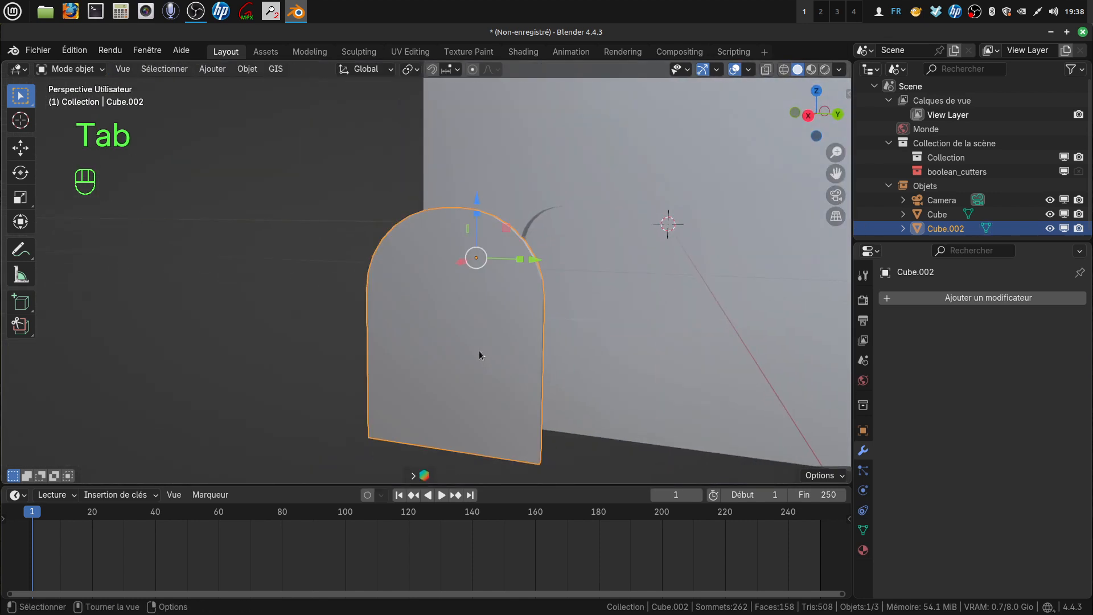
key("Tab")
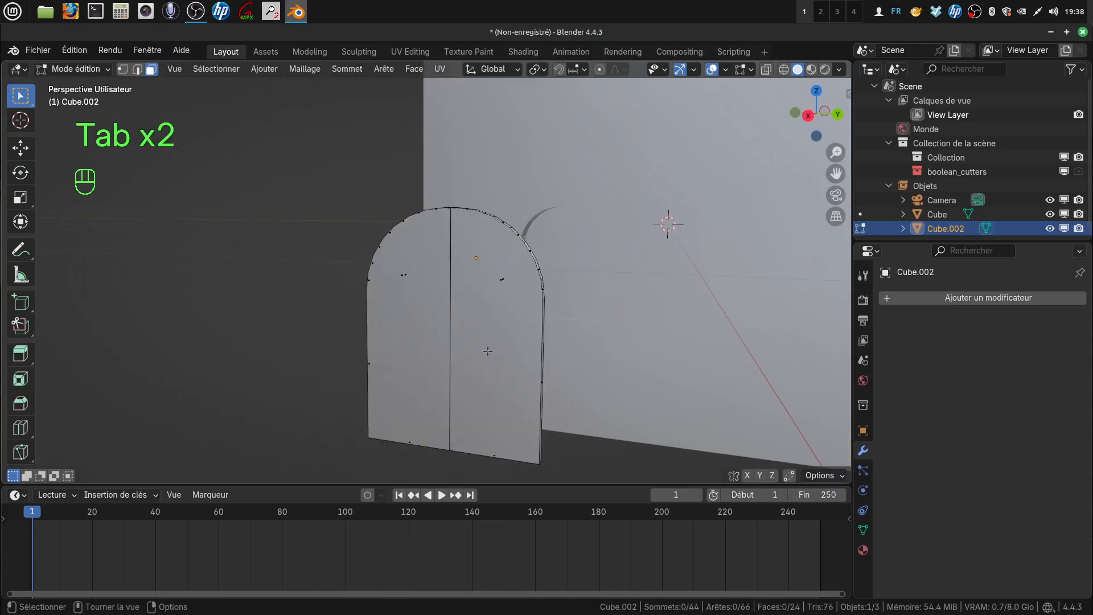
left_click(481, 286)
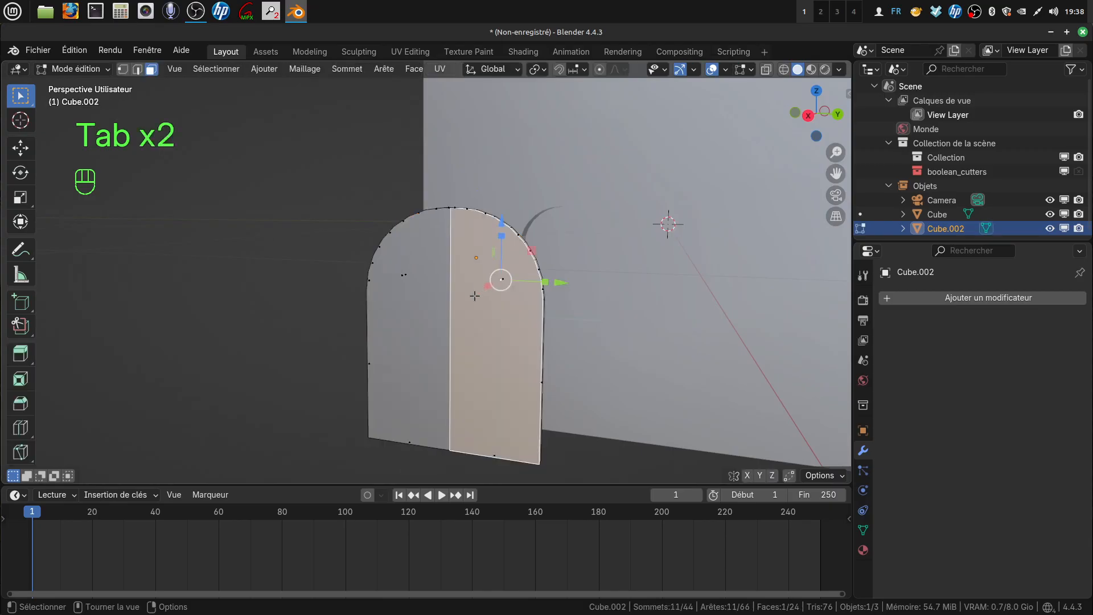
key("ctrl+l")
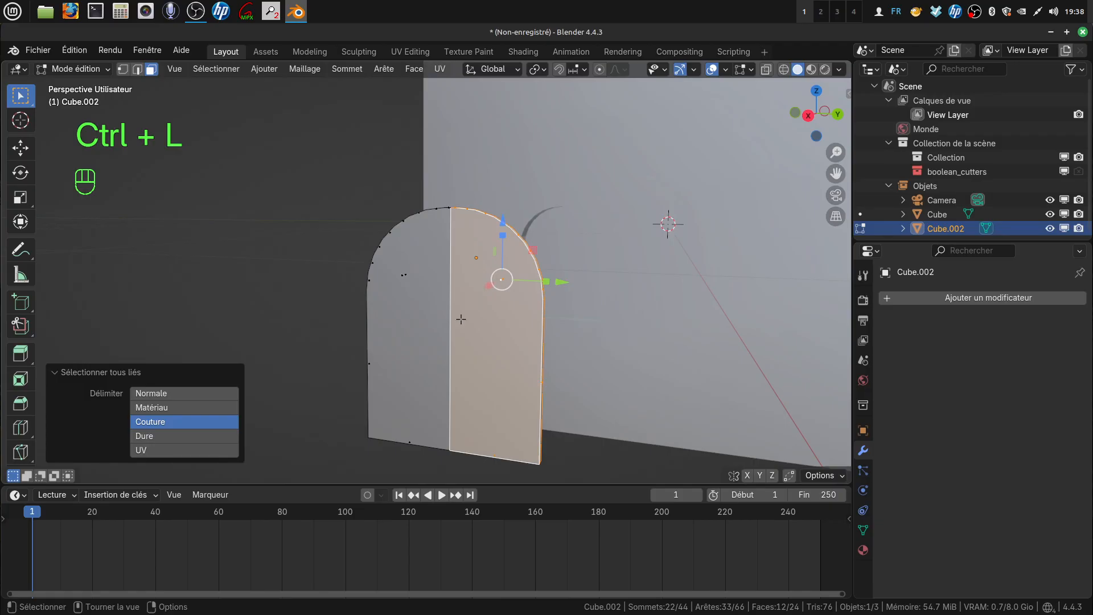
key("h")
Close the remaining half's open inner side with a face between its two long vertical edges
middle_click_drag(473, 296, 441, 330)
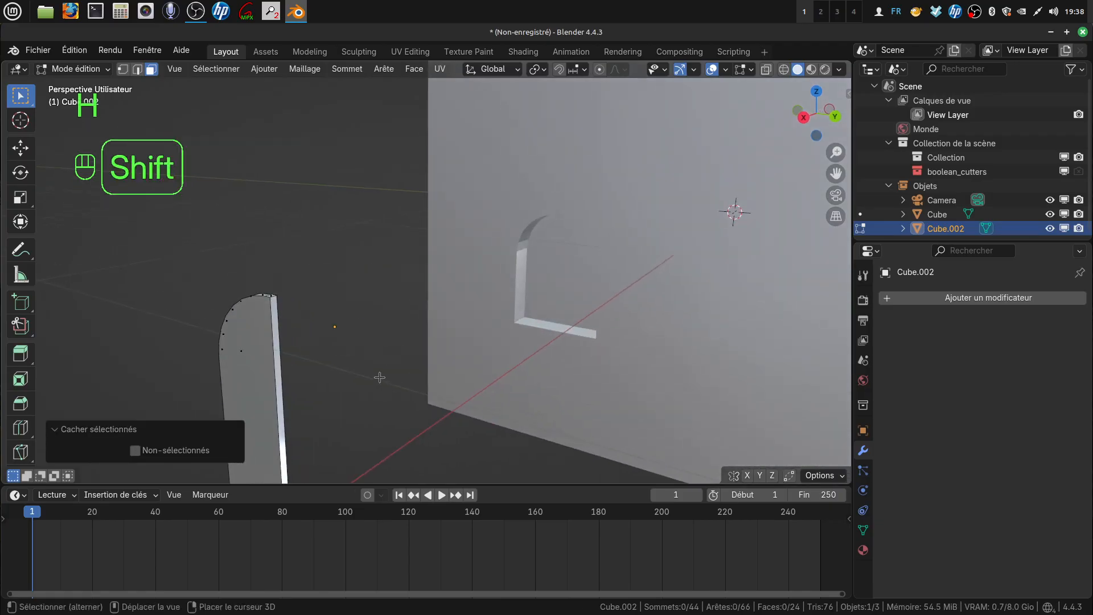
middle_click_drag(378, 378, 457, 328, "shift")
scroll(447, 367, "up", 1)
middle_click_drag(445, 369, 446, 369)
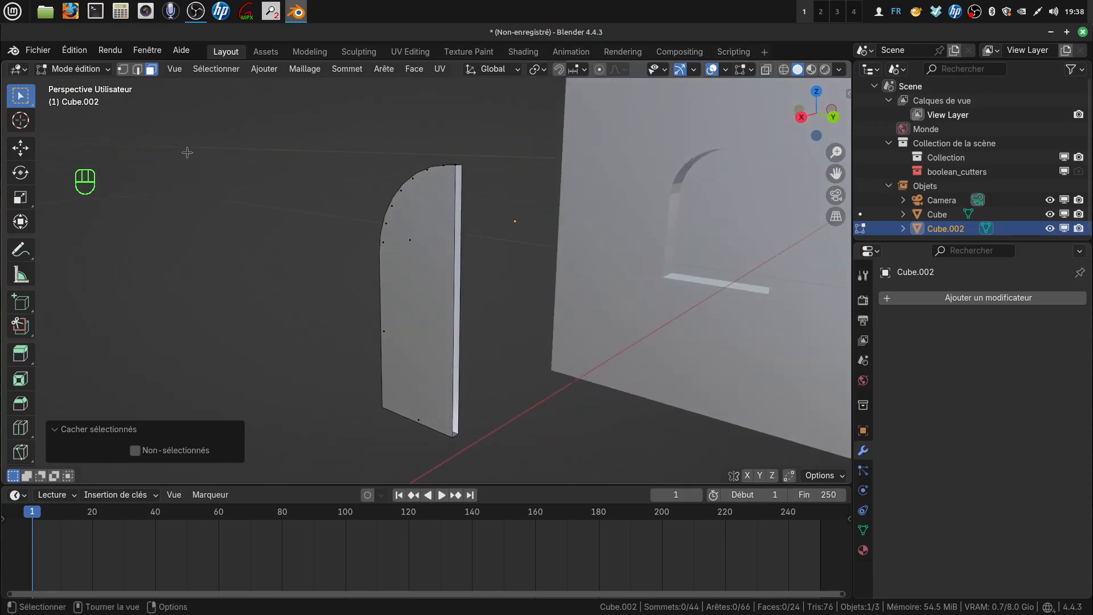
left_click(450, 300)
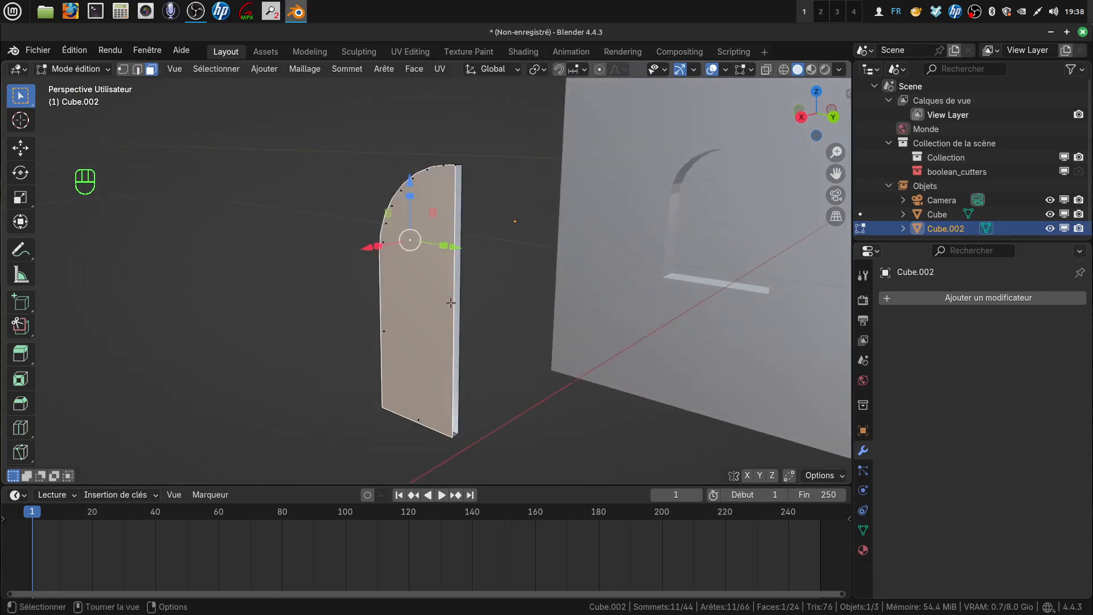
left_click(138, 70)
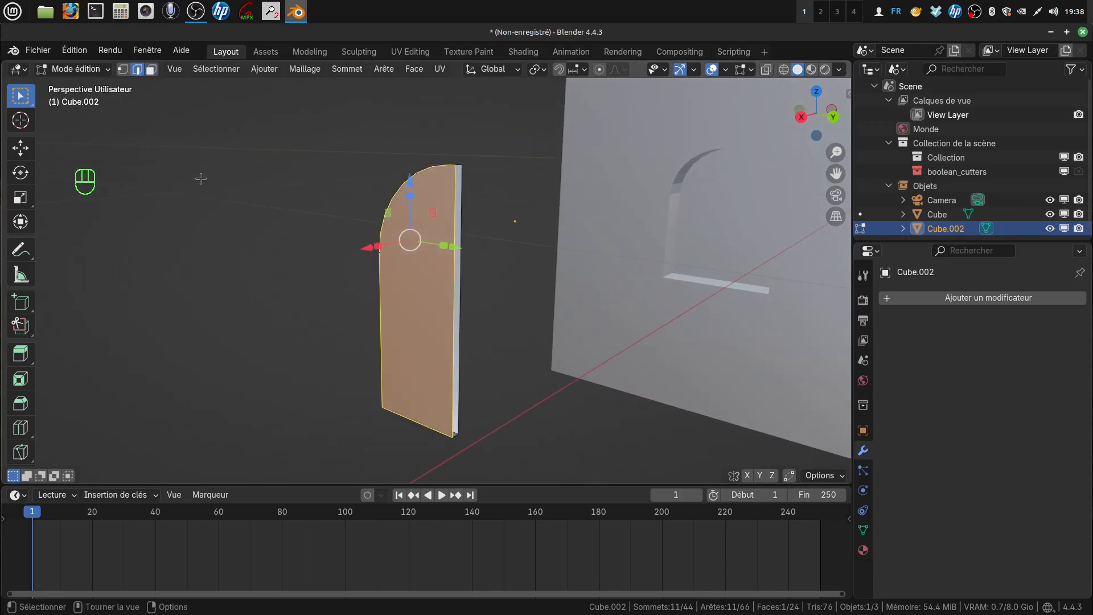
key("alt+a")
left_click(466, 326)
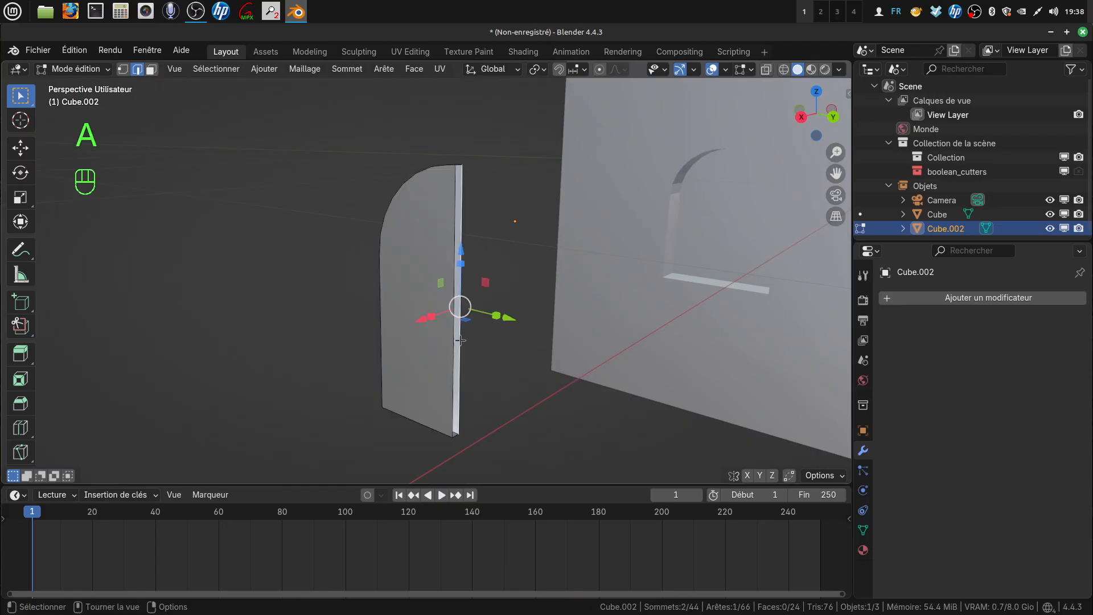
left_click(451, 349, "shift")
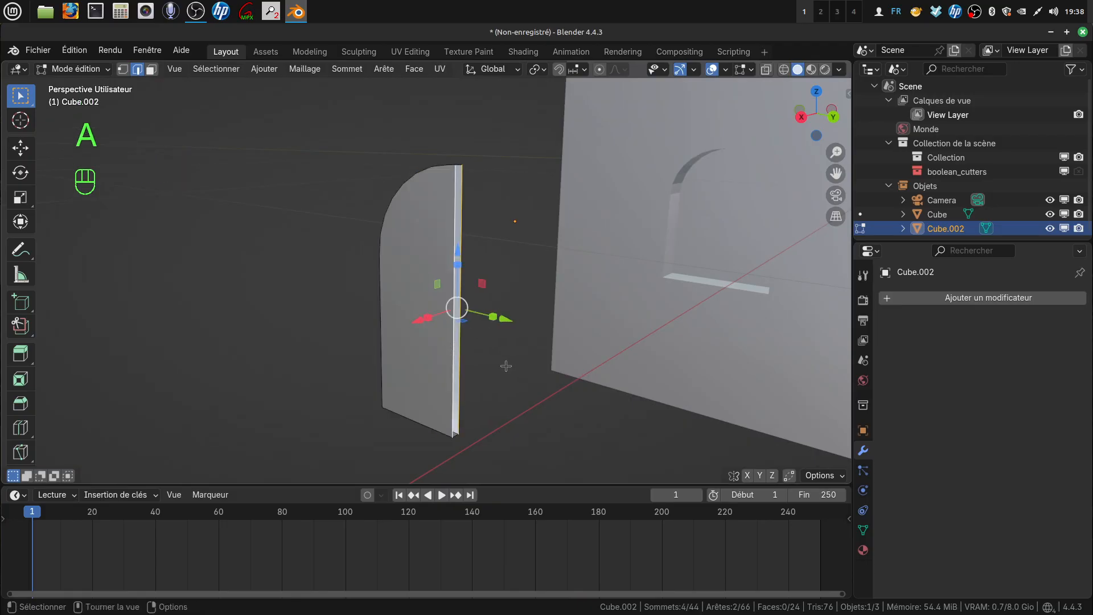
key("f")
middle_click_drag(506, 366, 535, 352)
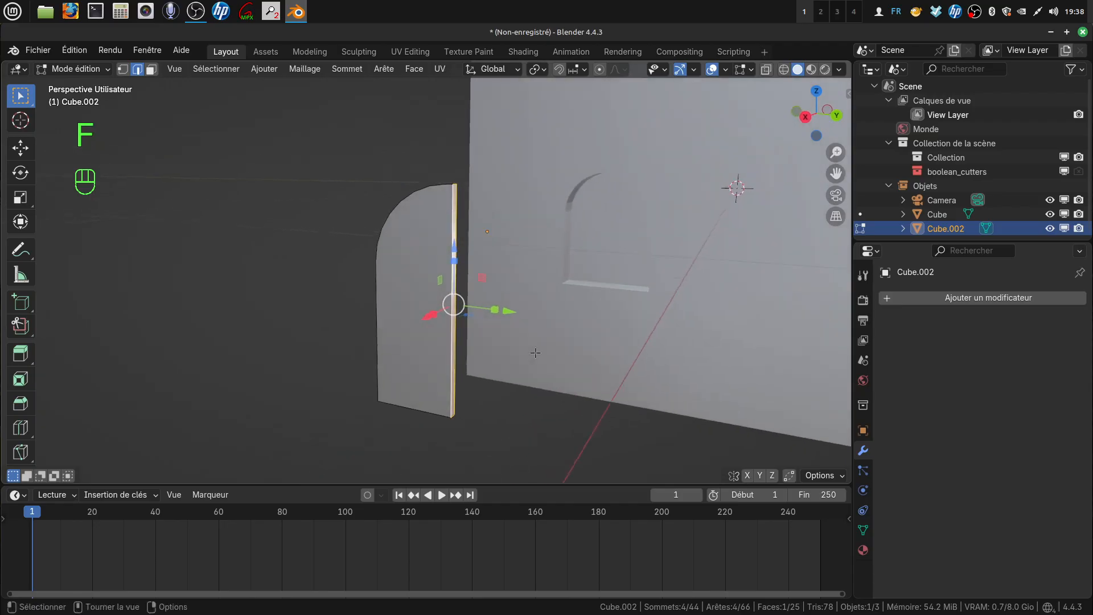
key("alt+a")
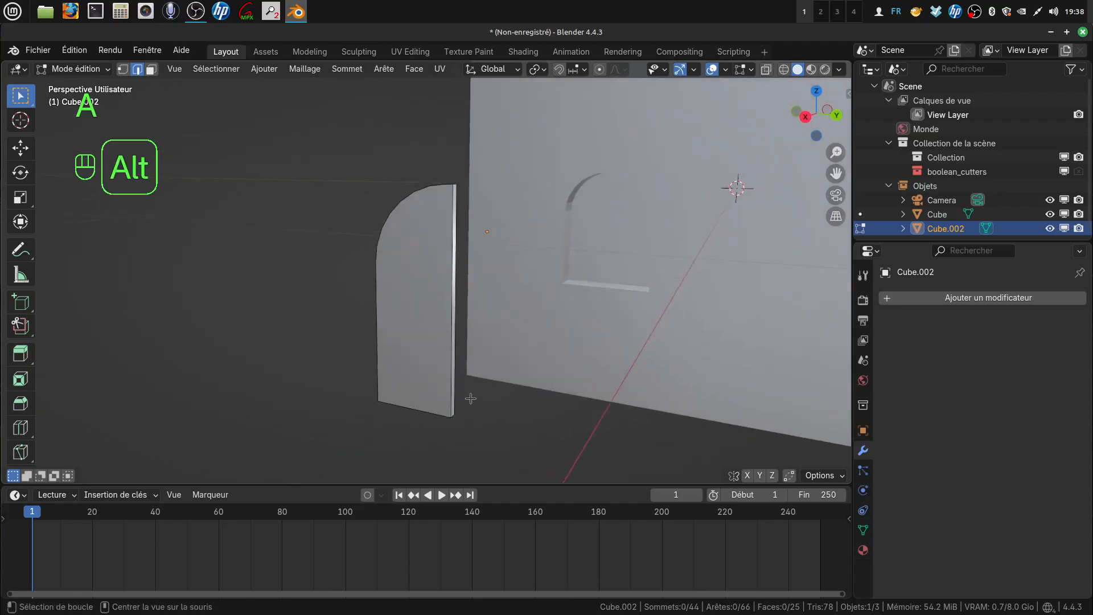
Reveal the hidden half of the arched panel and clear the mesh selection in edge mode
key("alt+h")
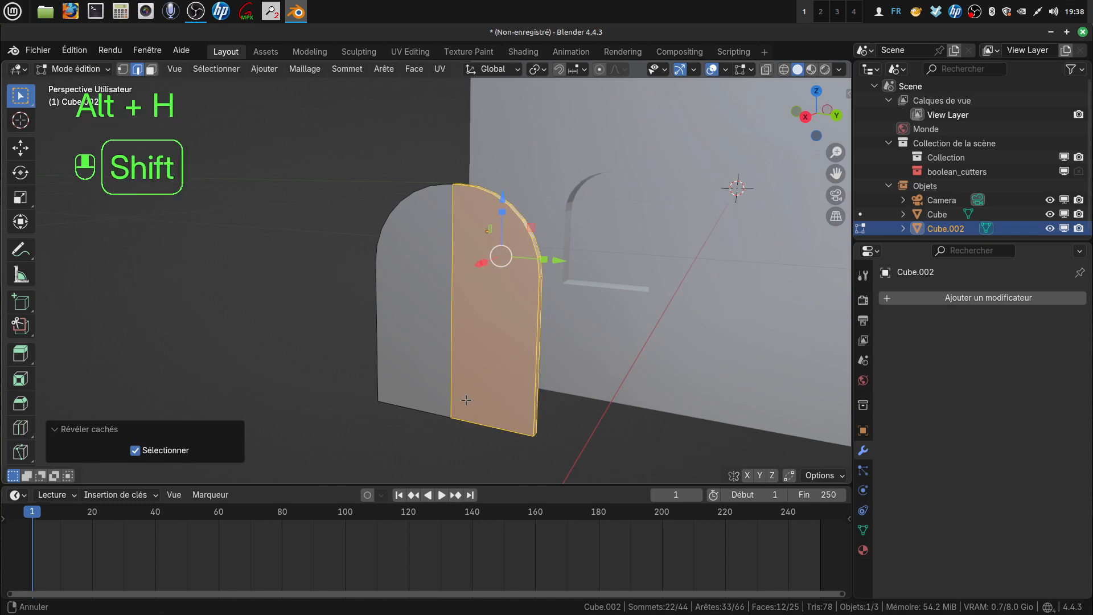
middle_click_drag(470, 398, 504, 351, "shift")
key("Tab")
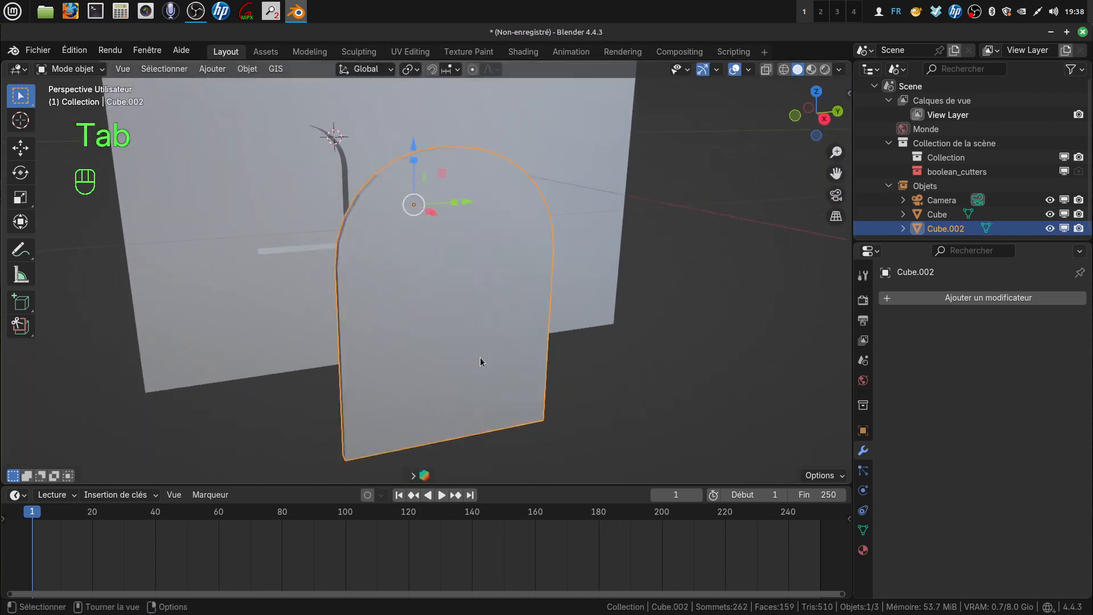
key("Tab")
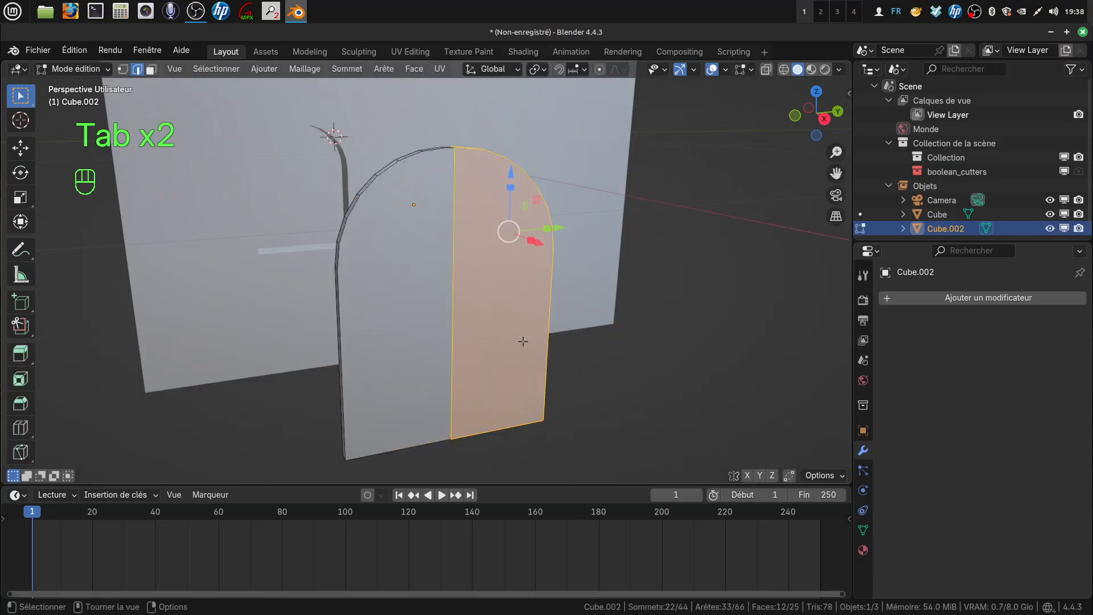
key("Tab")
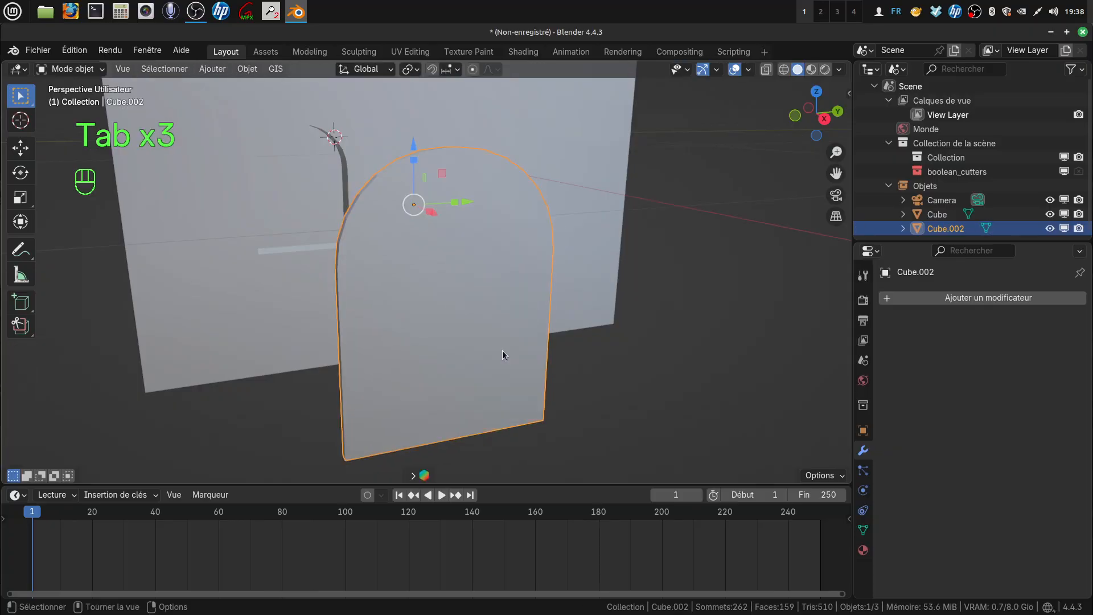
key("Tab")
middle_click_drag(521, 350, 469, 352)
scroll(506, 368, "up", 2)
scroll(483, 366, "down", 2)
key("alt+a")
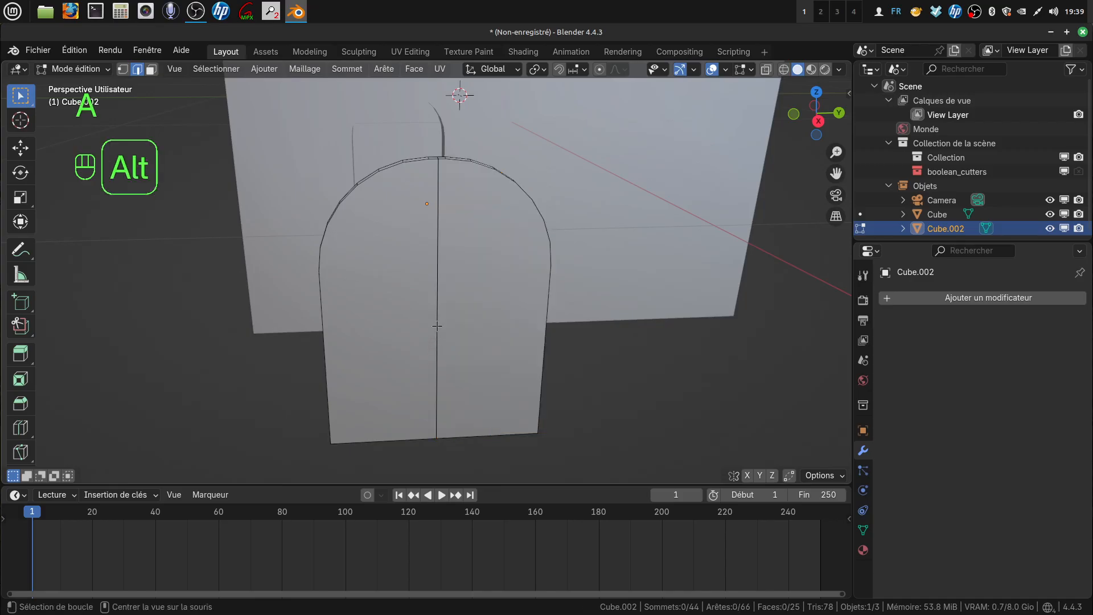
Try to rip the arched panel again along its central vertical edge loop
left_click(437, 326, "alt")
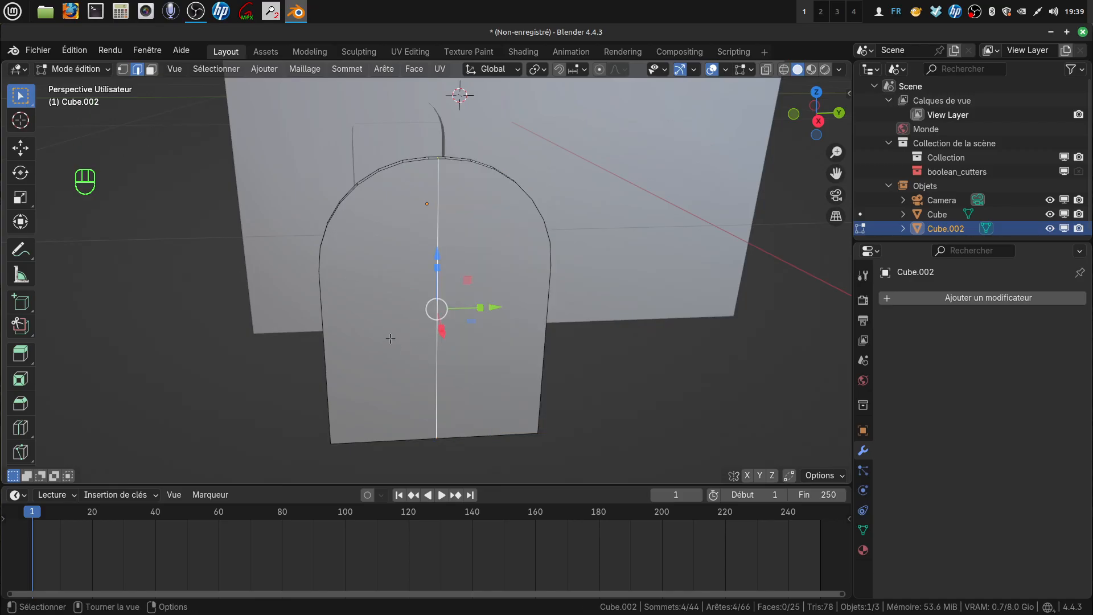
key("v")
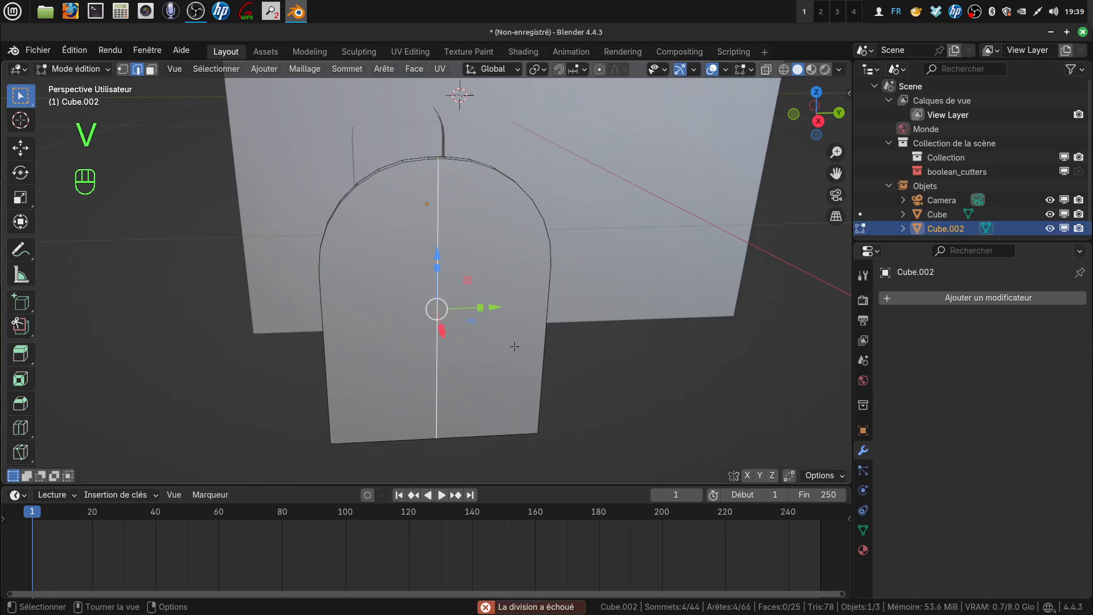
middle_click_drag(513, 346, 481, 337)
middle_click_drag(542, 373, 464, 378, "shift")
key("Tab")
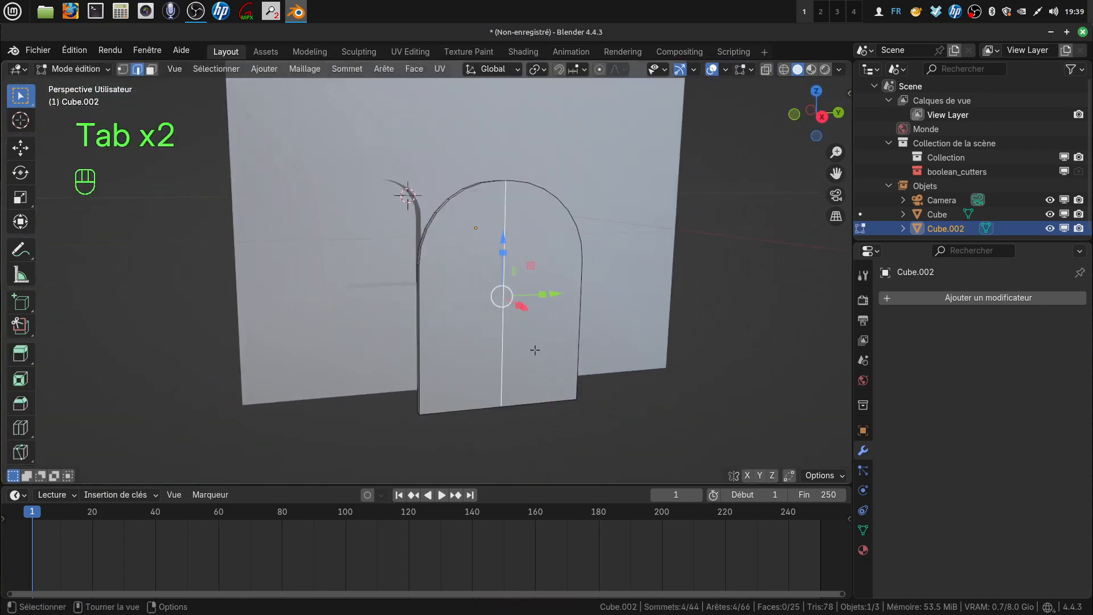
Select all geometry linked to the panel's +Y half in face mode and separate the selection into its own object
left_click(151, 69)
left_click(555, 341)
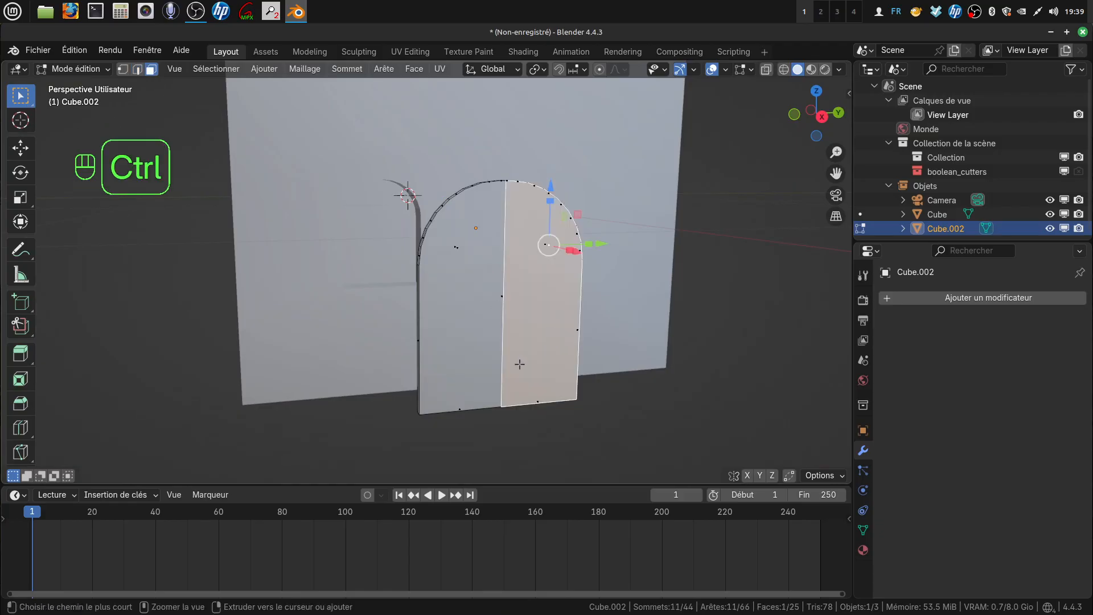
key("ctrl+l")
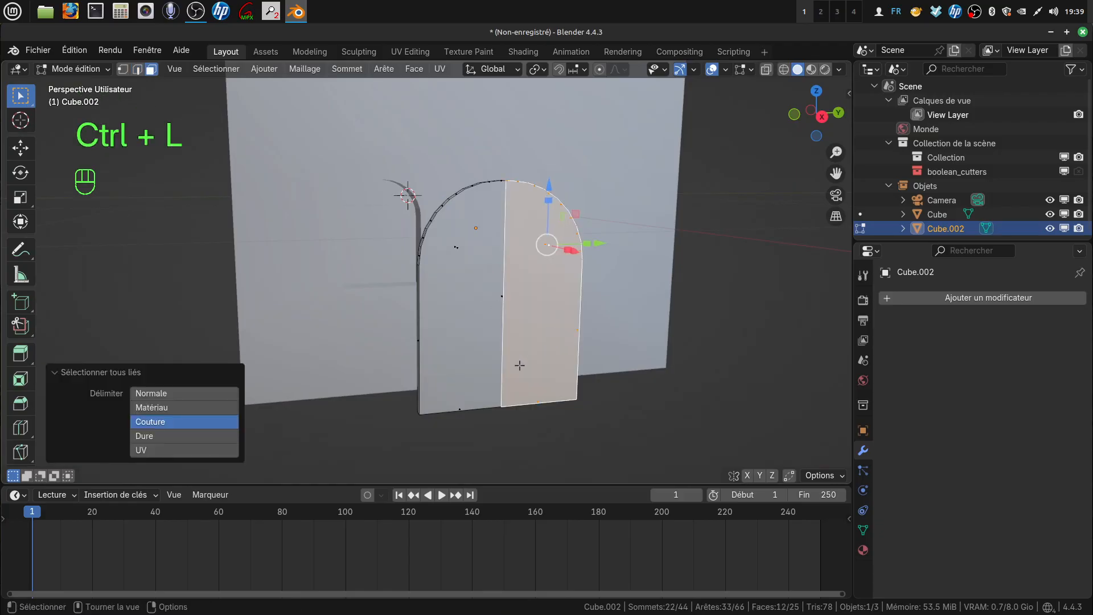
scroll(519, 365, "up", 2)
middle_click_drag(448, 373, 444, 322, "shift")
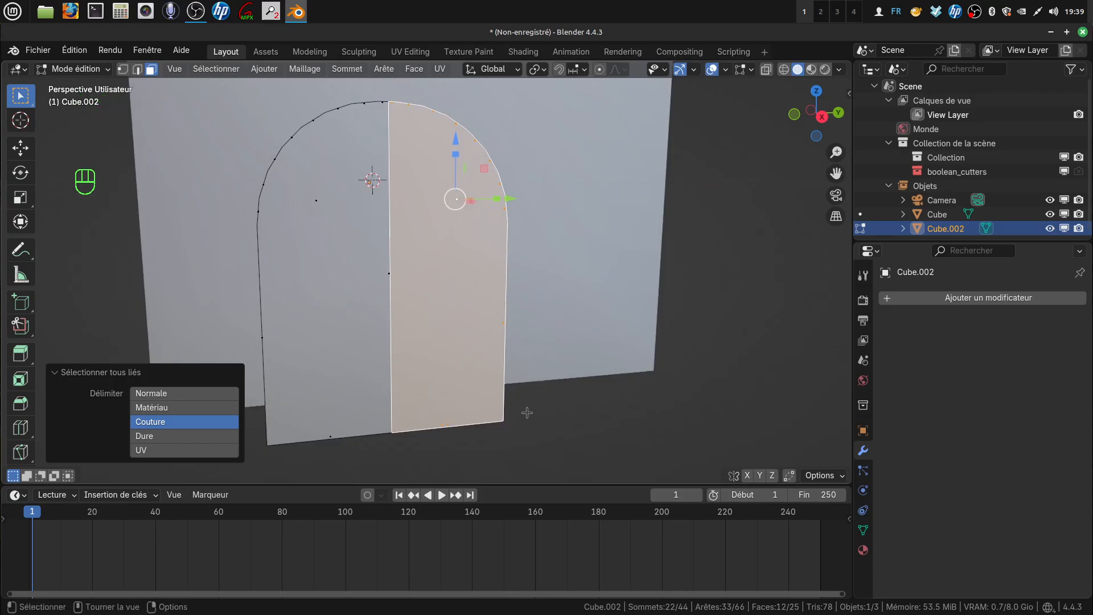
key("p")
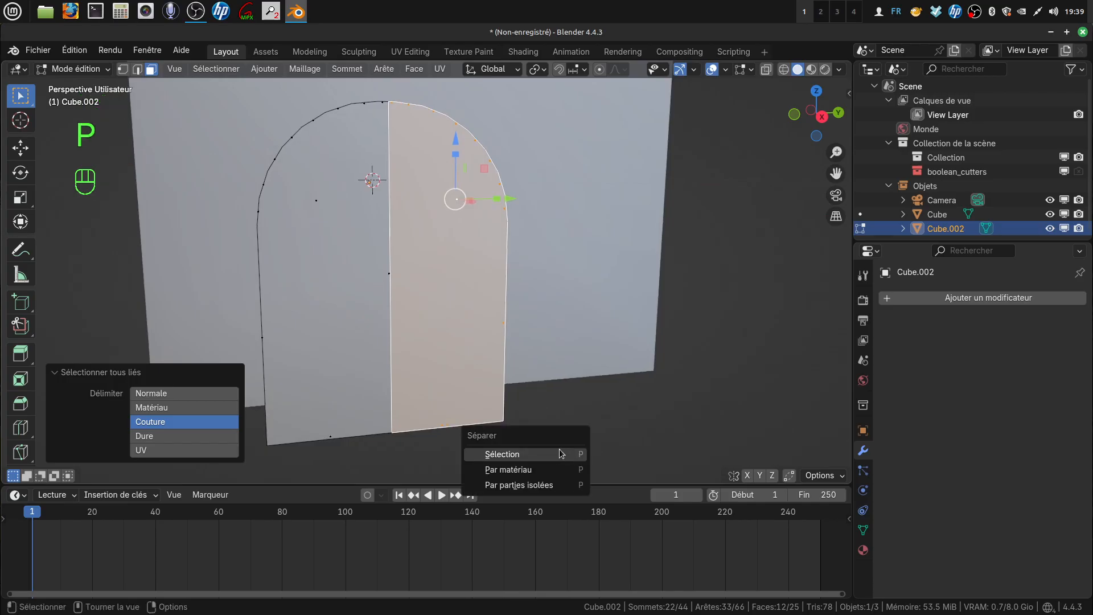
left_click(548, 453)
scroll(472, 393, "down", 2)
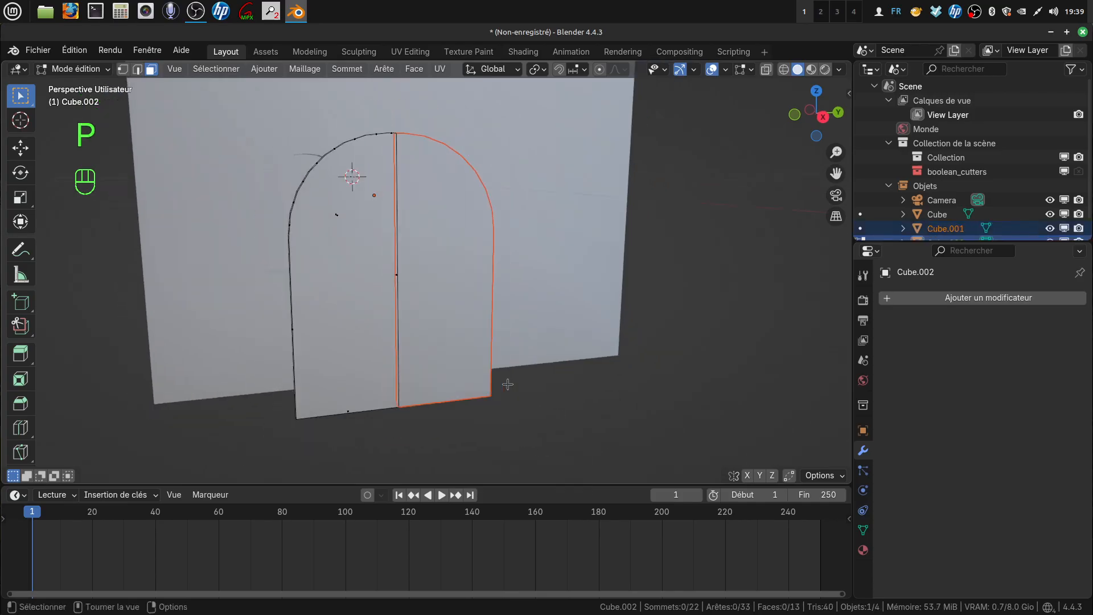
Return to object mode, select the separated +Y half and isolate it in local view
key("Tab")
left_click(463, 371)
middle_click_drag(497, 378, 470, 382)
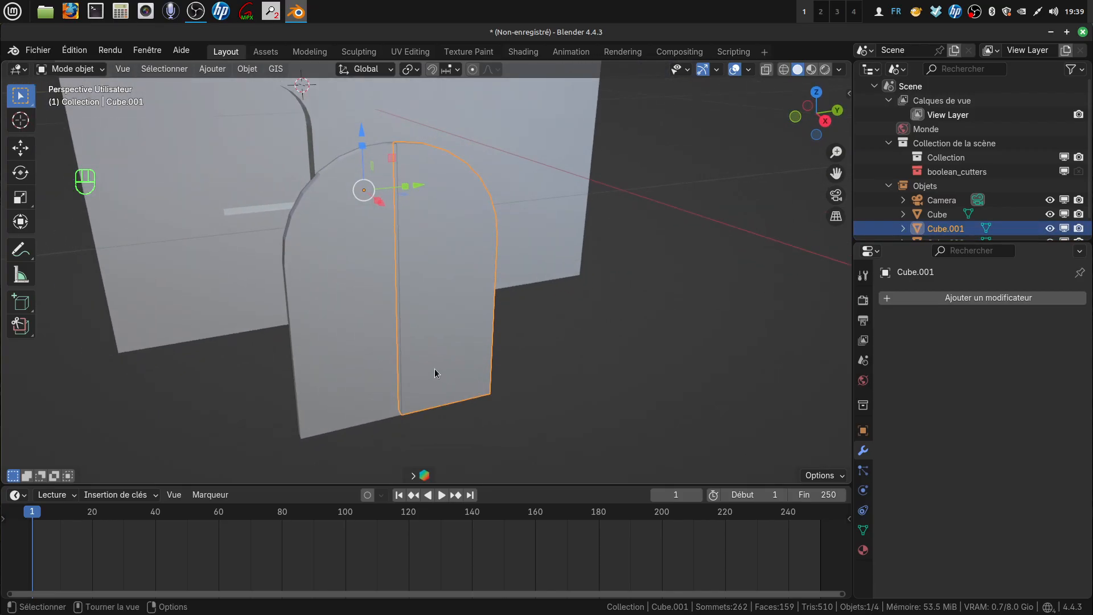
middle_click_drag(466, 378, 480, 377, "shift")
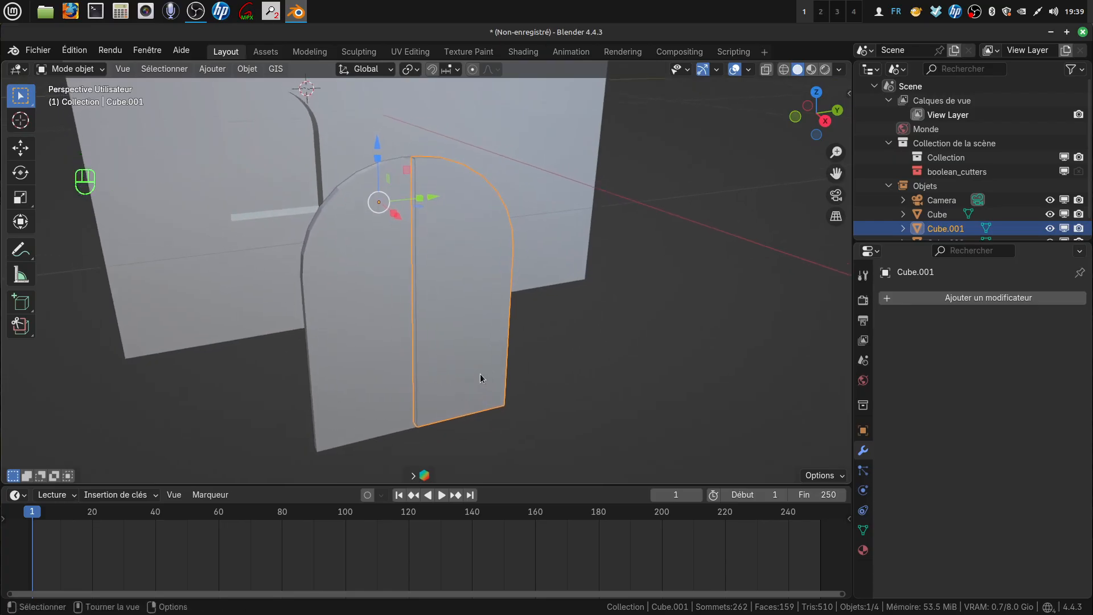
key("KP_Divide")
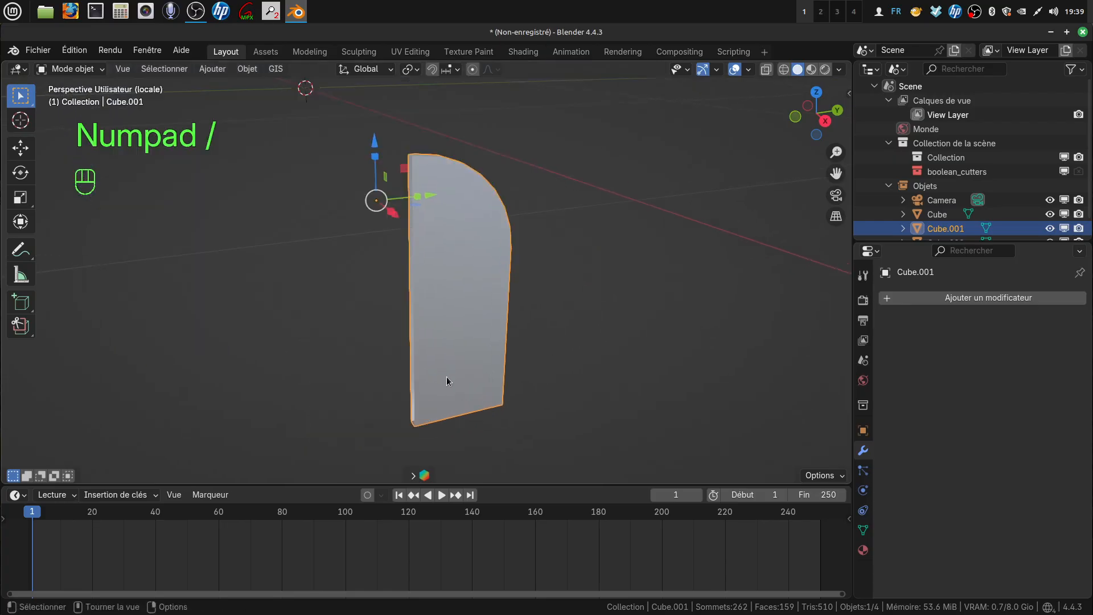
Fill the isolated half's open inner side with a face between its two long vertical edges, and exit local view
scroll(446, 380, "up", 4)
middle_click_drag(437, 361, 505, 312)
key("Tab")
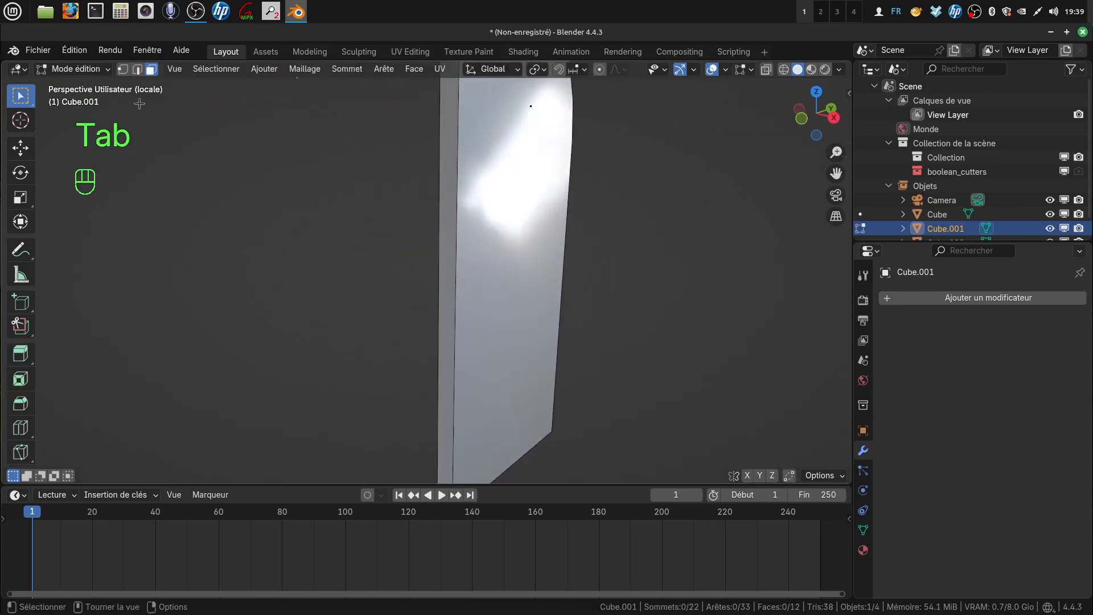
left_click(138, 69)
left_click(437, 273)
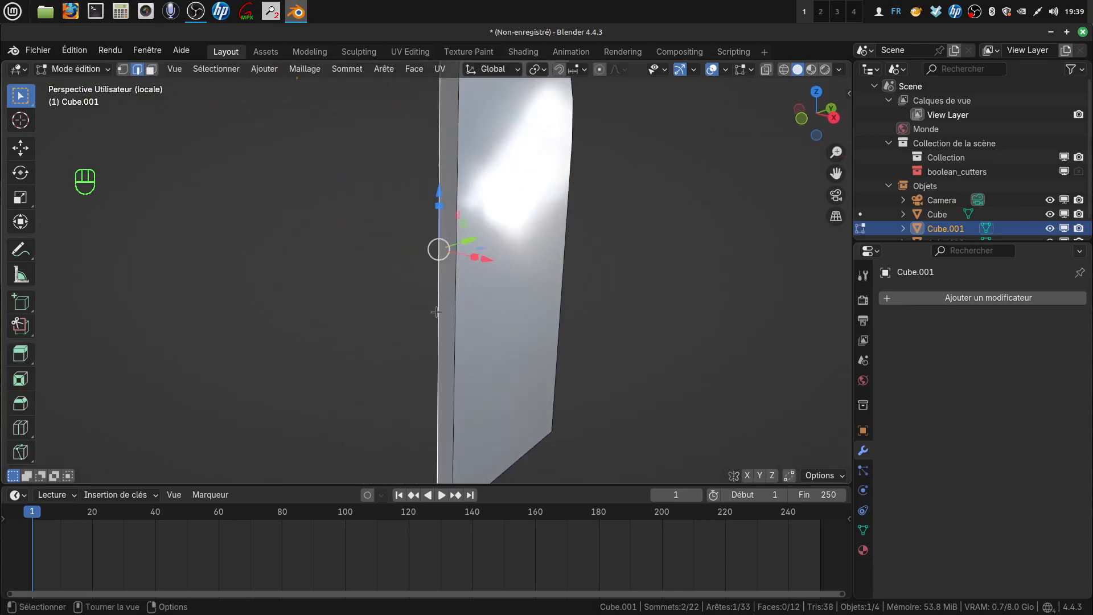
left_click(457, 320, "shift")
middle_click_drag(457, 321, 405, 307)
key("f")
key("Tab")
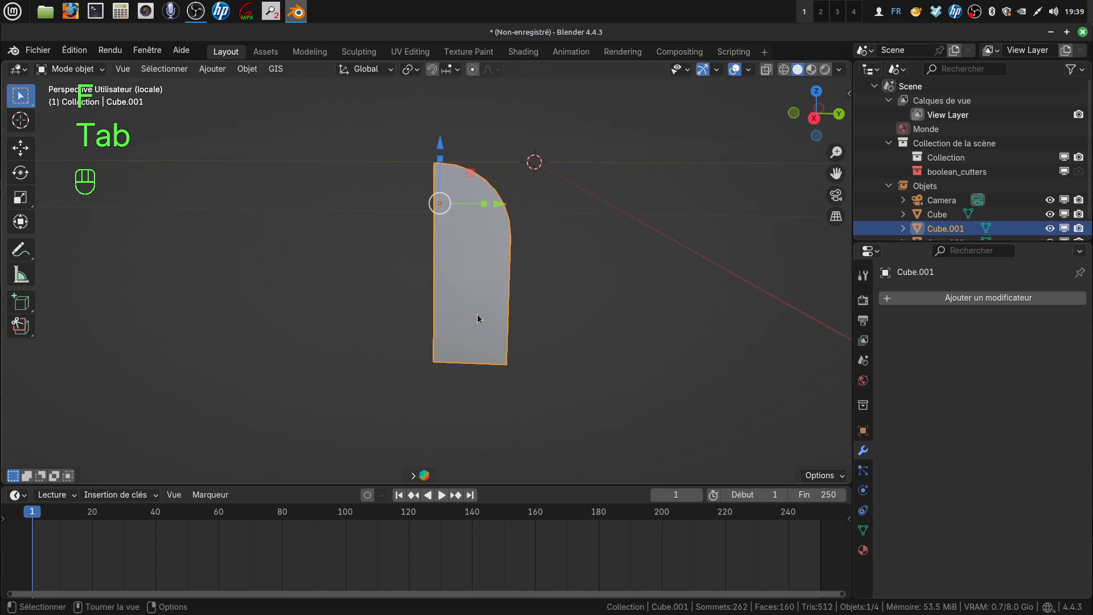
key("KP_1")
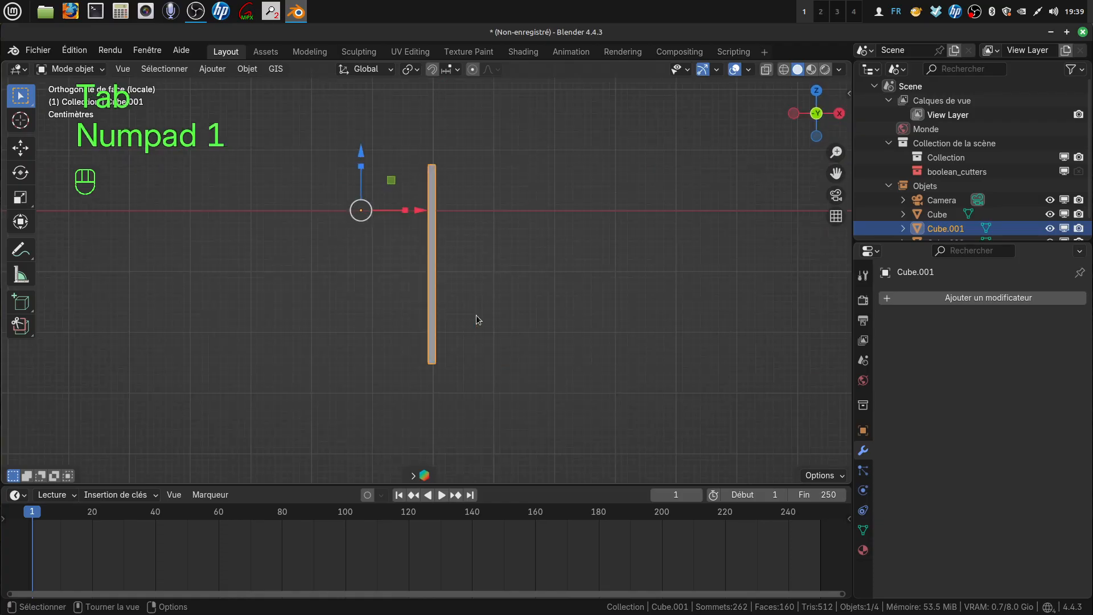
key("KP_Divide")
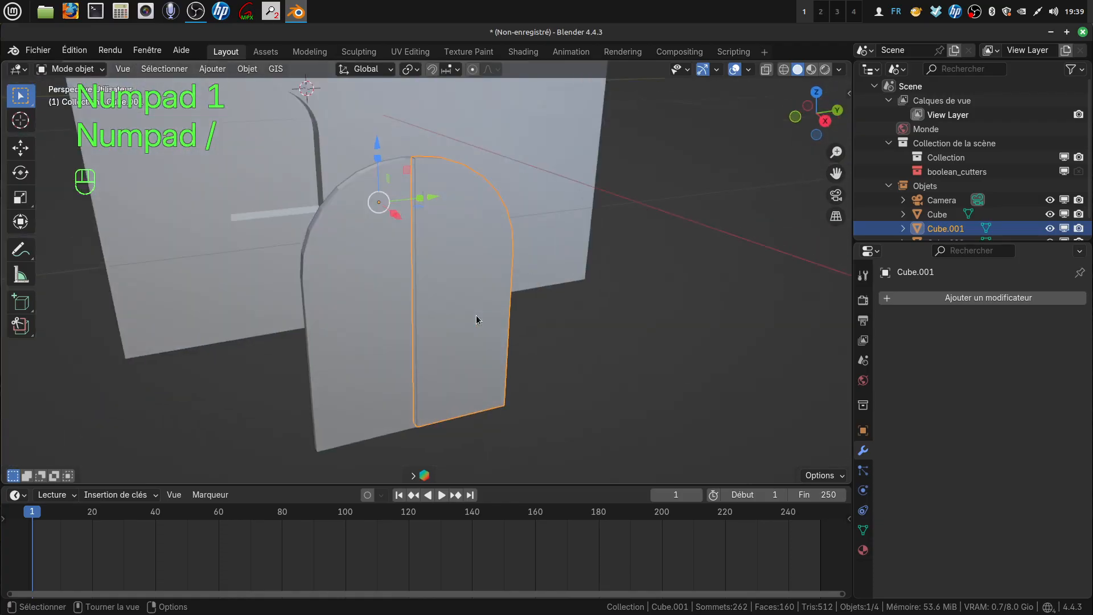
Move the separated +Y half along the Y axis past the other half to its -Y side
middle_click_drag(457, 312, 534, 364)
scroll(521, 353, "up", 1)
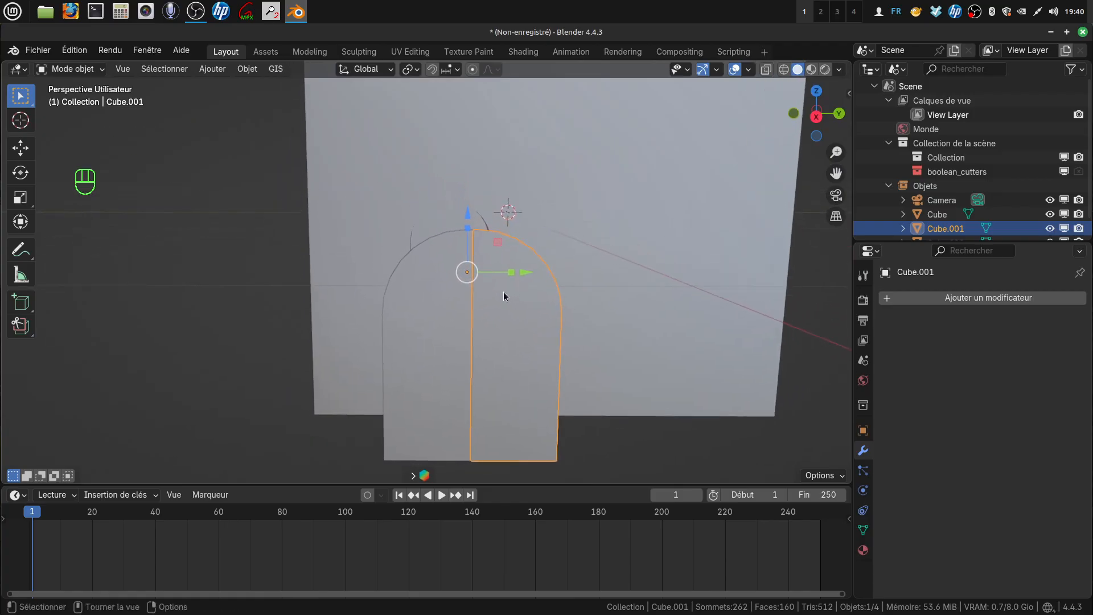
key("Tab")
key("Tab")
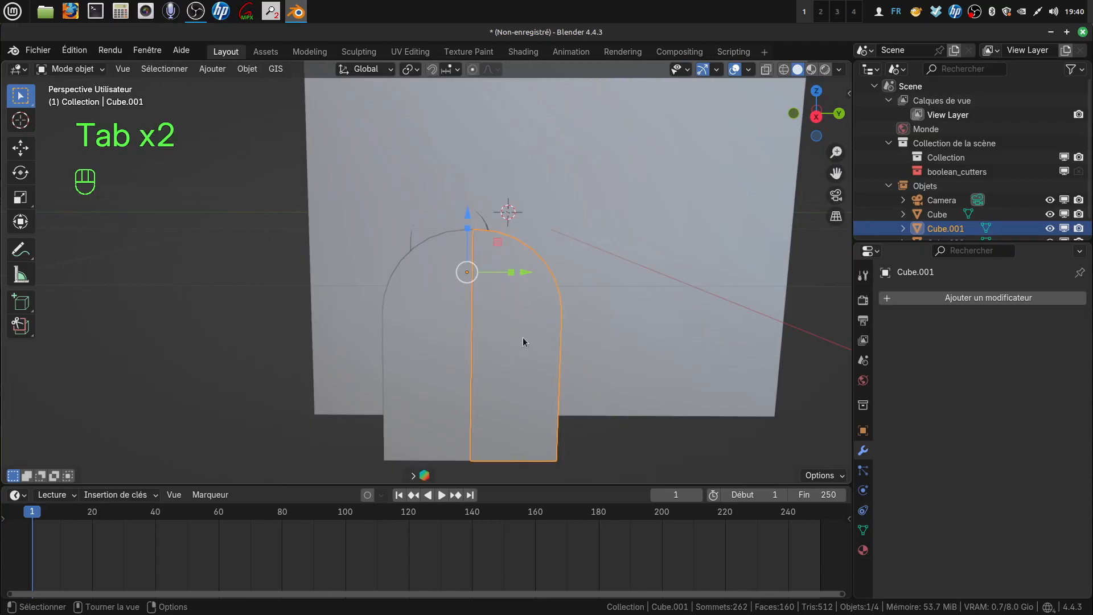
left_click_drag(525, 275, 301, 274)
Select both shutter halves and show the gable wall in right orthographic view with material preview shading
middle_click_drag(495, 312, 464, 349, "shift")
scroll(500, 325, "down", 3)
left_click(428, 347, "shift")
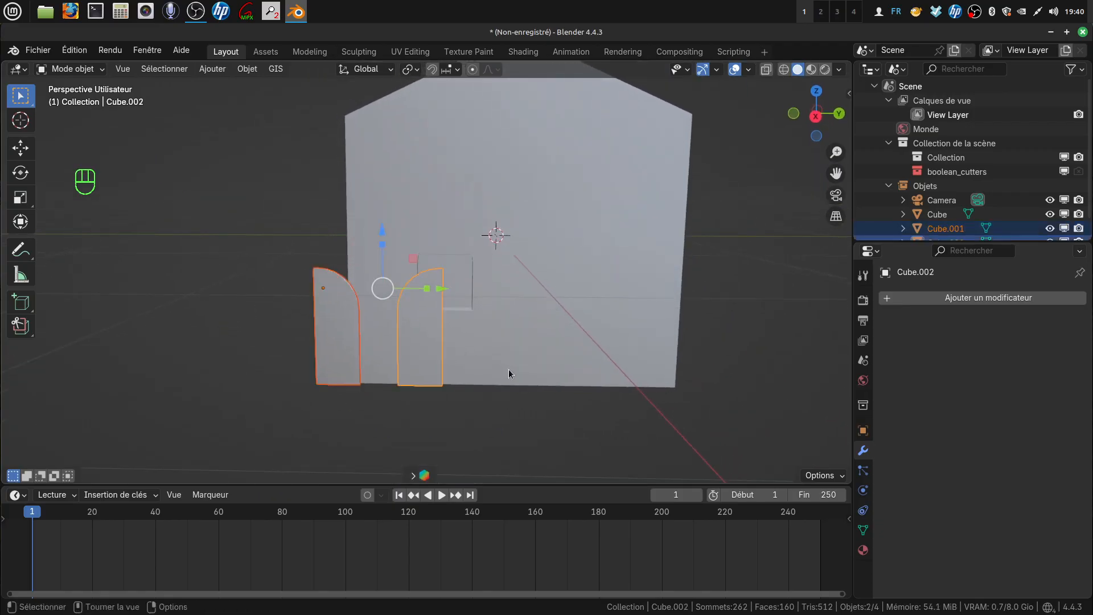
key("KP_3")
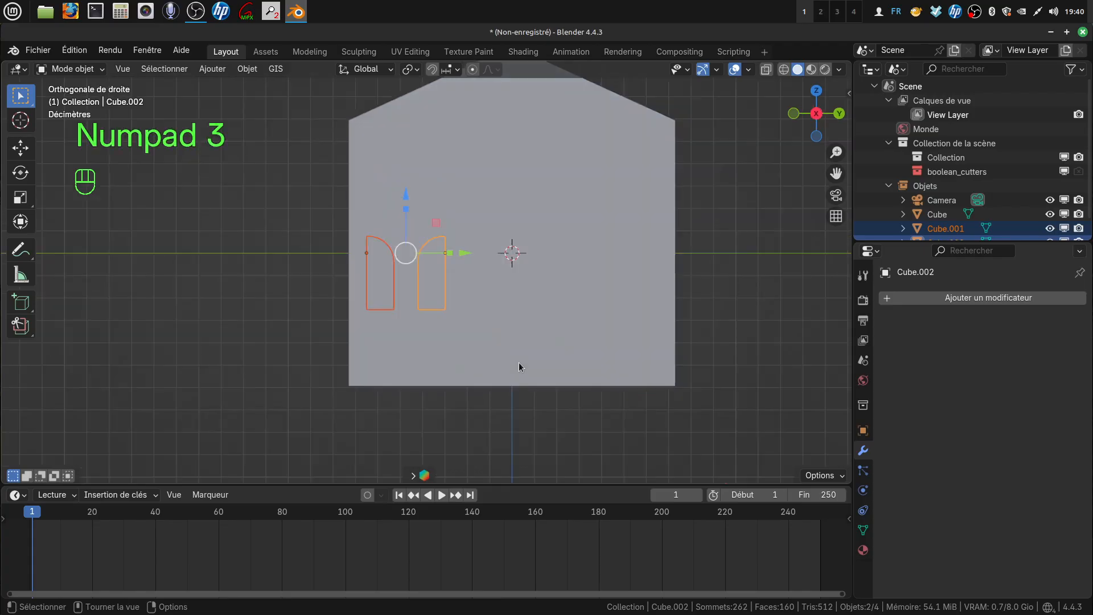
scroll(517, 362, "up", 2)
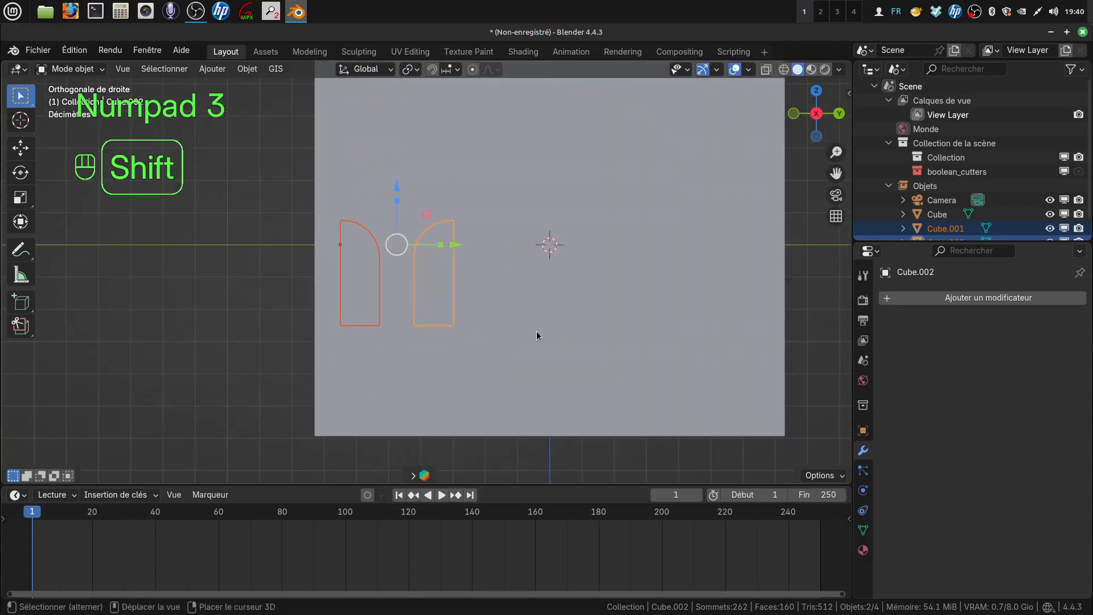
scroll(501, 317, "down", 2)
middle_click_drag(488, 312, 460, 323, "shift")
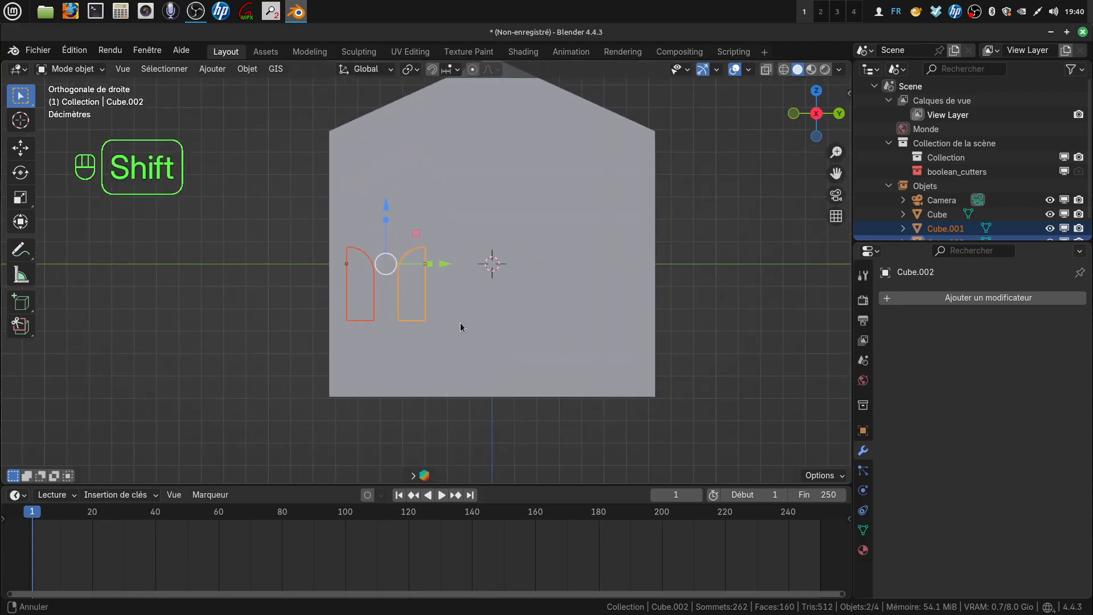
left_click(811, 69)
scroll(542, 343, "up", 2)
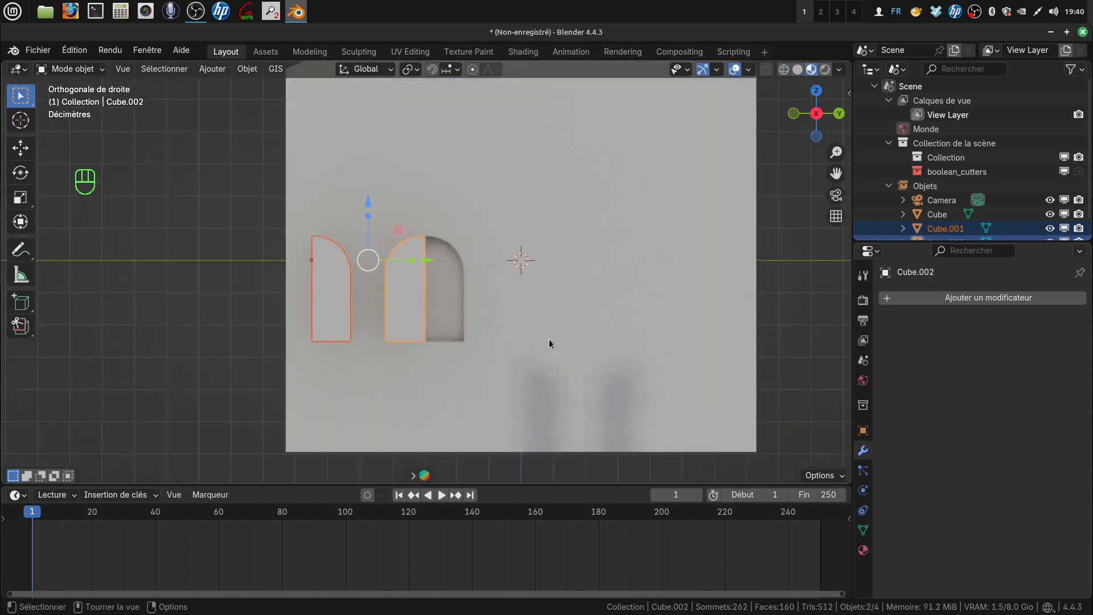
Move both shutter halves 0.14839 m along the Y axis to line them up with the arched wall opening
middle_click_drag(549, 339, 484, 346, "shift")
left_click_drag(421, 285, 469, 284)
scroll(492, 376, "up", 3)
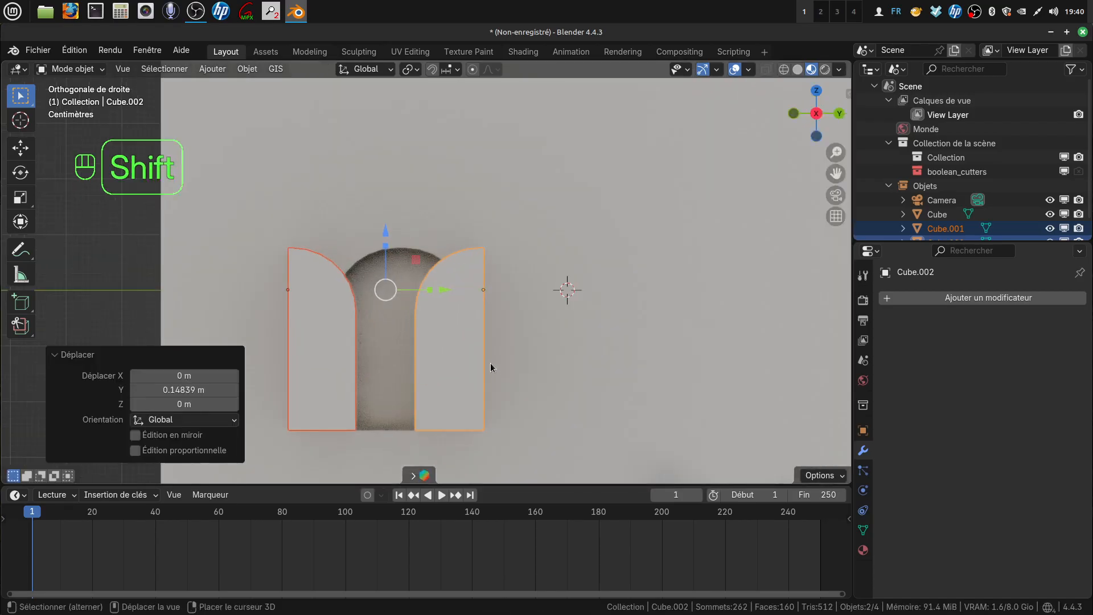
Position the +Y shutter just beside the arched opening along Y, and move the other shutter -0.047027 m along Y to the opposite edge
left_click(460, 352)
left_click_drag(535, 277, 593, 277)
left_click(329, 338)
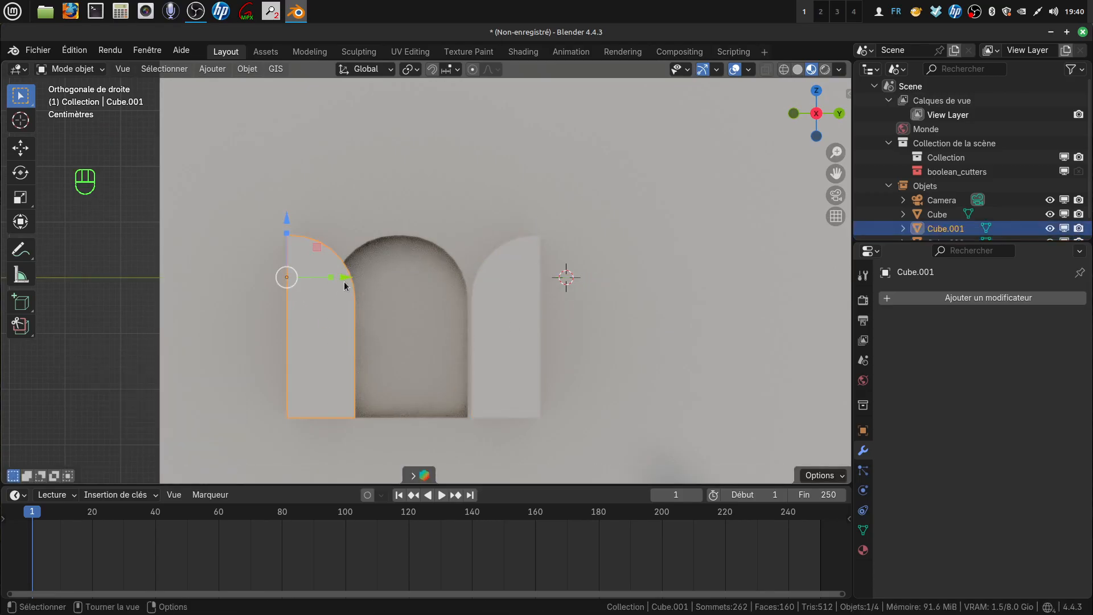
left_click_drag(344, 285, 318, 289)
scroll(473, 350, "down", 2)
middle_click_drag(468, 347, 470, 336, "shift")
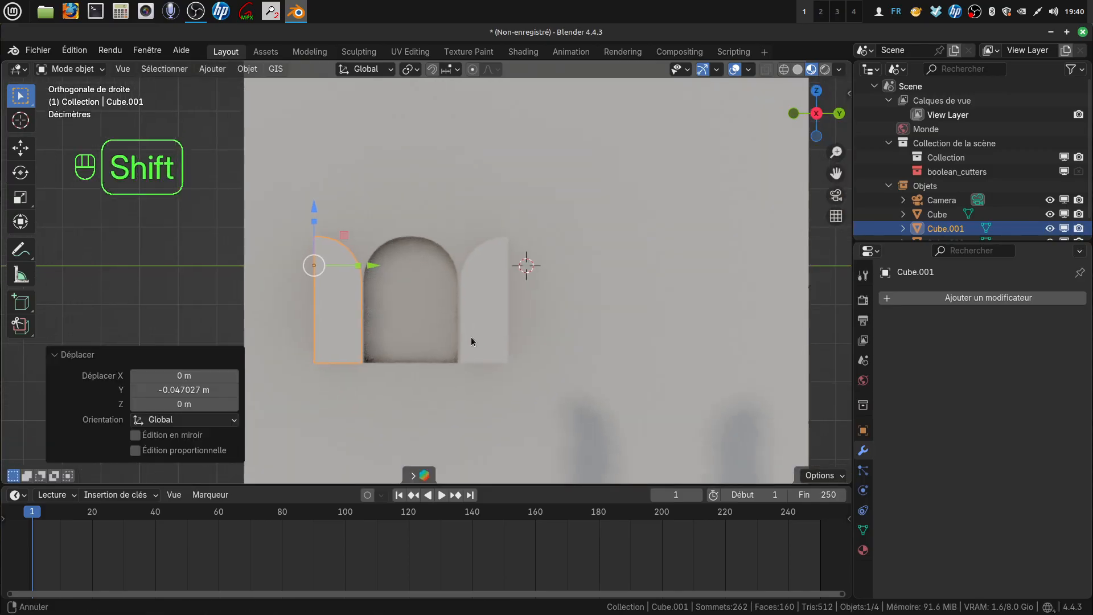
scroll(472, 408, "down", 5)
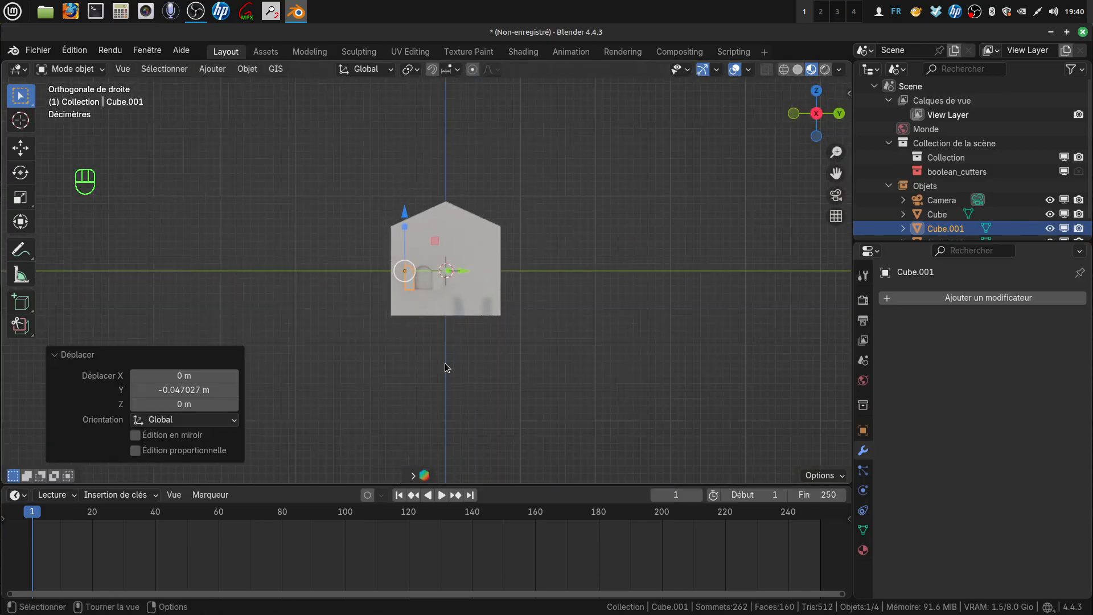
middle_click_drag(446, 371, 567, 382)
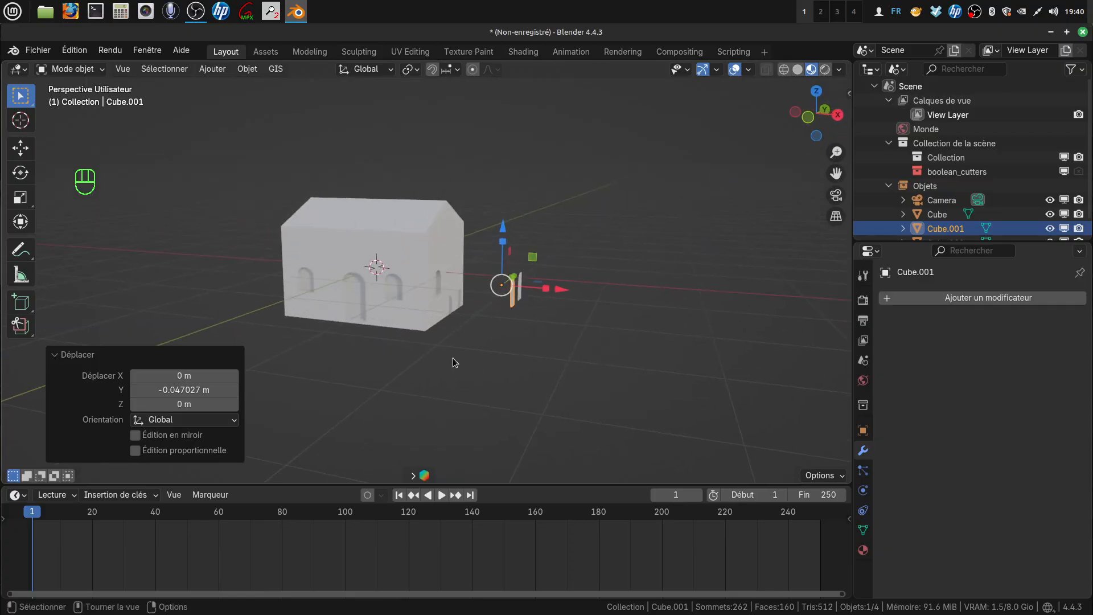
scroll(517, 393, "up", 3)
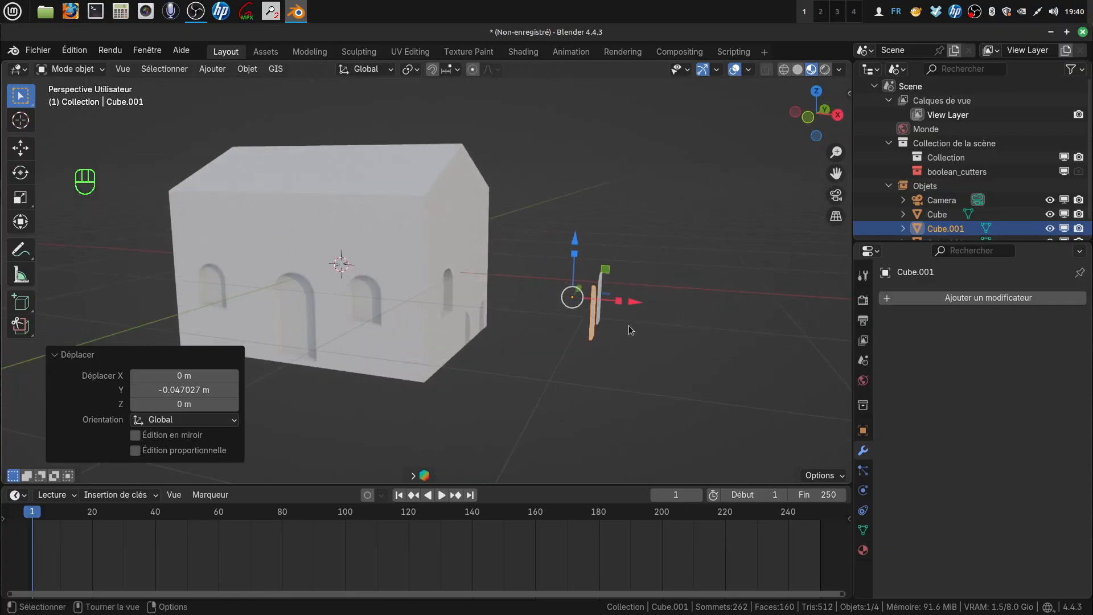
left_click_drag(637, 306, 560, 343)
key("ctrl+z")
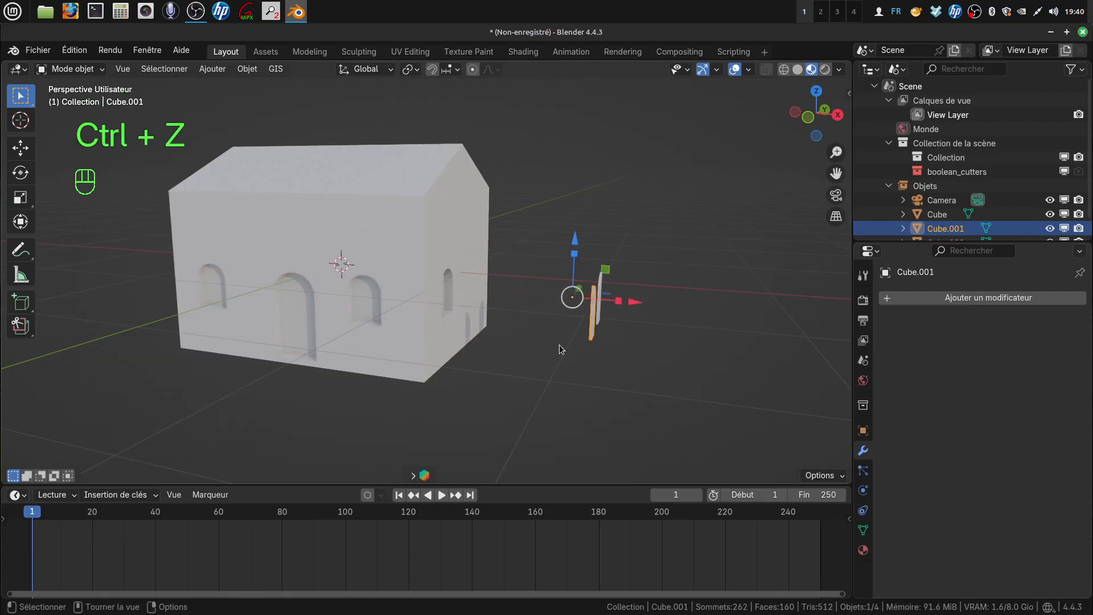
Select both shutters together and move them along the X axis to the house's gable wall
middle_click_drag(559, 345, 340, 380, "shift")
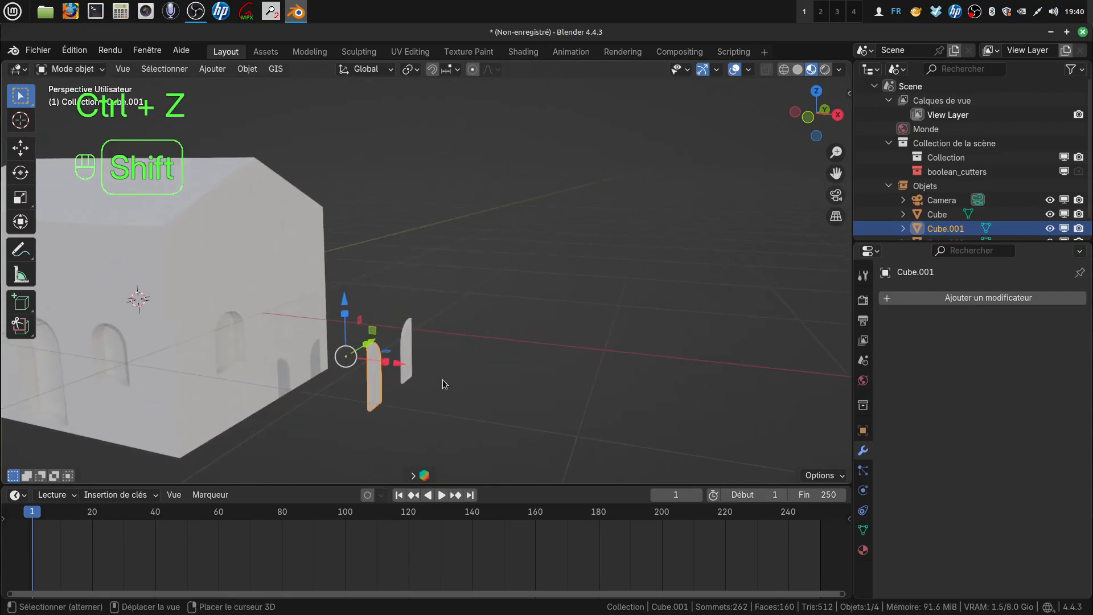
left_click(406, 369, "shift")
middle_click_drag(436, 384, 509, 373)
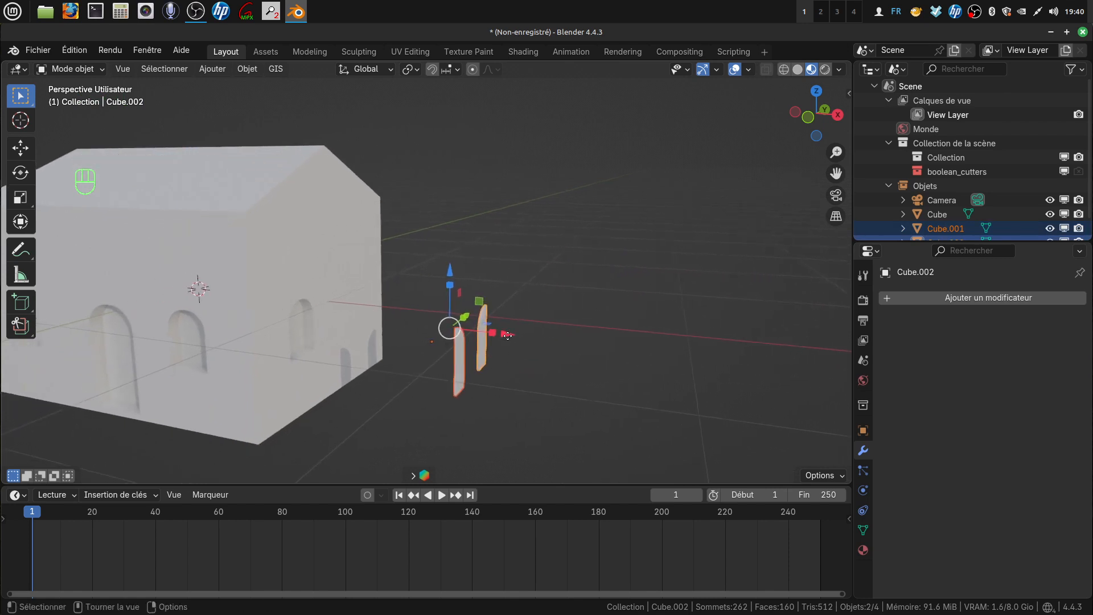
left_click_drag(507, 334, 344, 327)
Fine-tune both shutters against the wall by moving them -0.007079 m along X, and check their placement beside the opening
scroll(391, 393, "up", 3)
middle_click_drag(393, 395, 368, 333)
left_click_drag(317, 281, 315, 284)
middle_click_drag(410, 332, 489, 355)
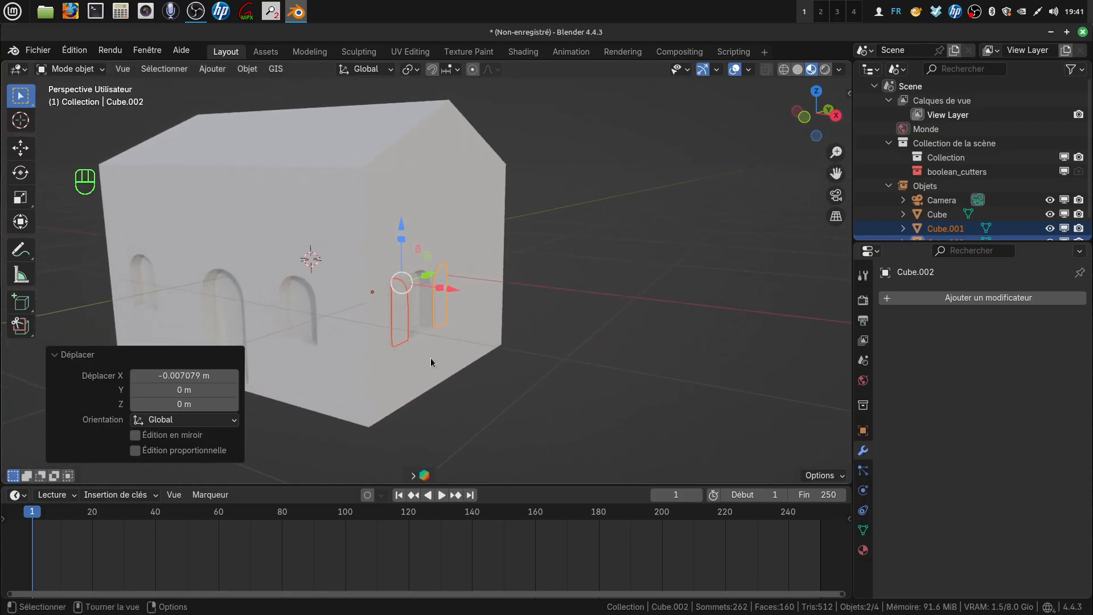
middle_click_drag(384, 360, 341, 347)
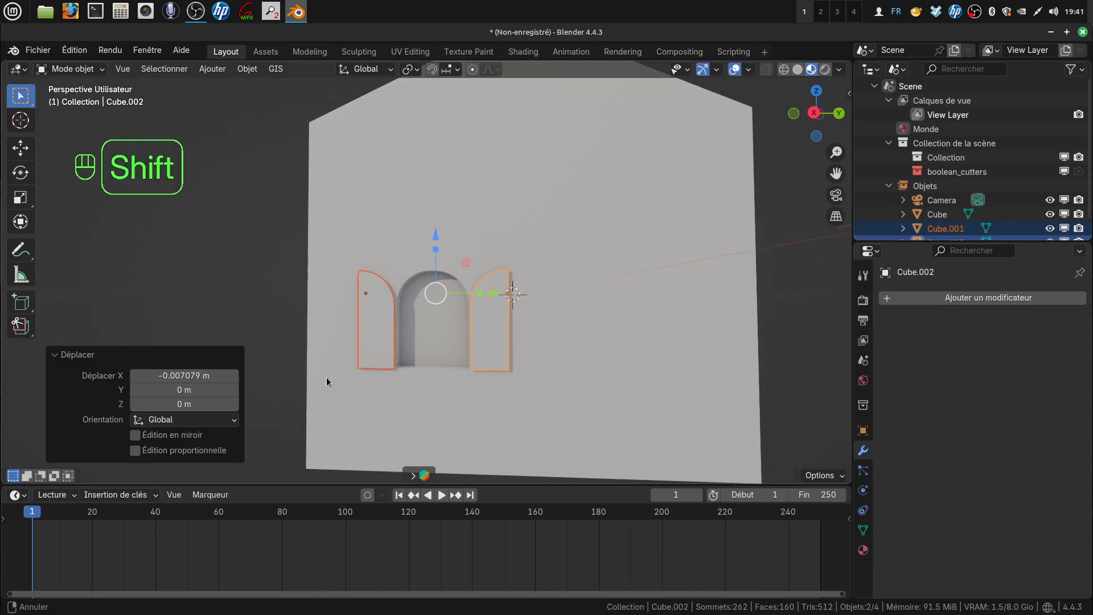
middle_click_drag(326, 378, 419, 387, "shift")
mouse_move(475, 367)
middle_mouse_down("shift")
mouse_move(444, 361)
mouse_move(469, 346)
middle_mouse_up("shift")
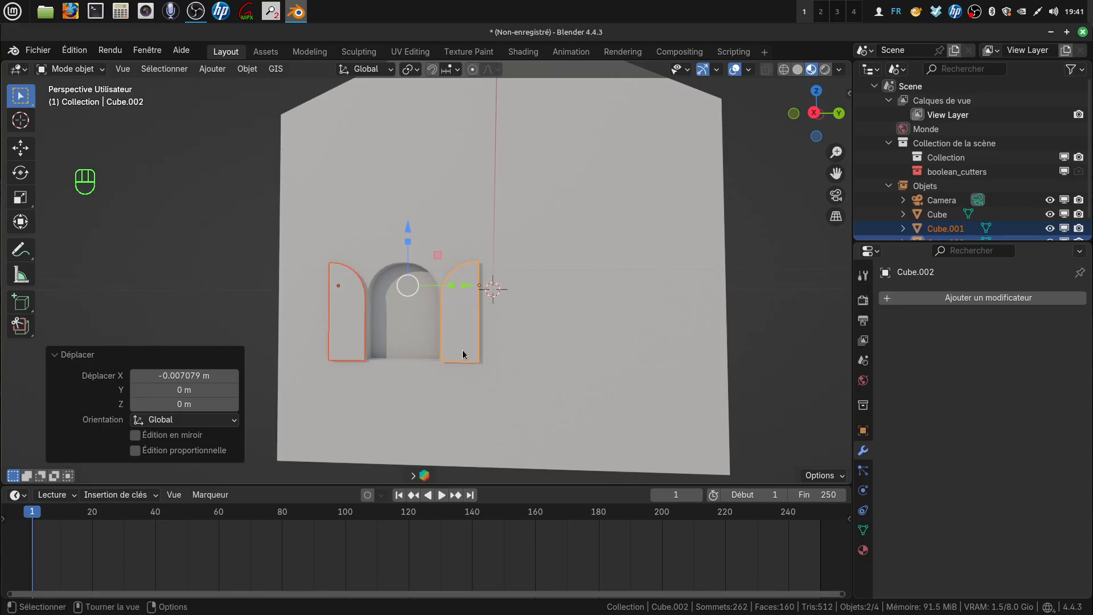
Deselect the shutters, select the house body and give it a new material with the default white base colour
middle_click_drag(456, 352, 593, 344)
key("KP_1")
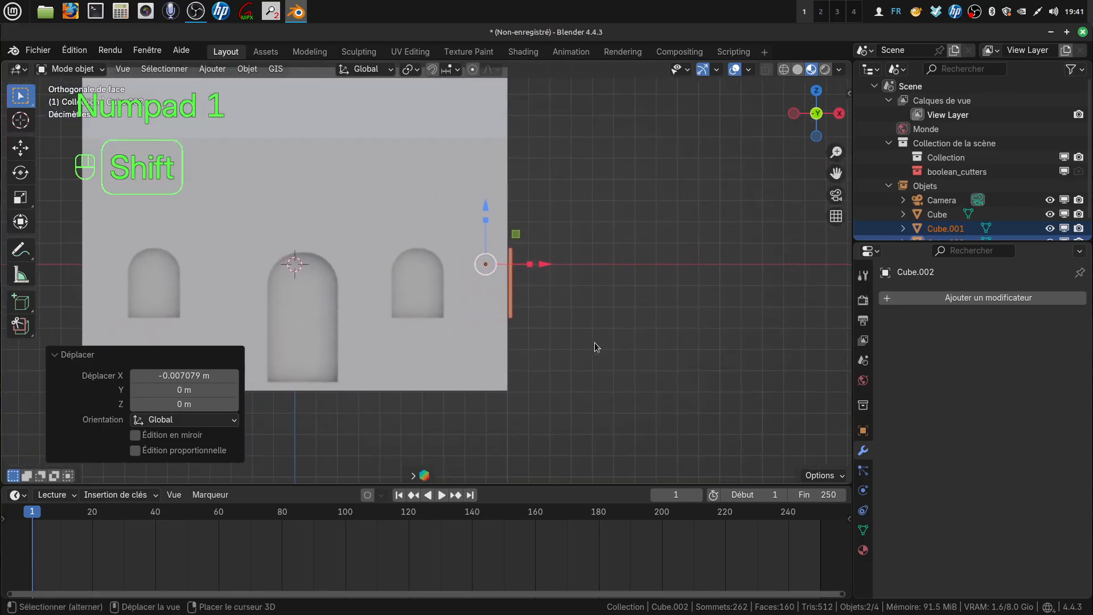
left_click(549, 363)
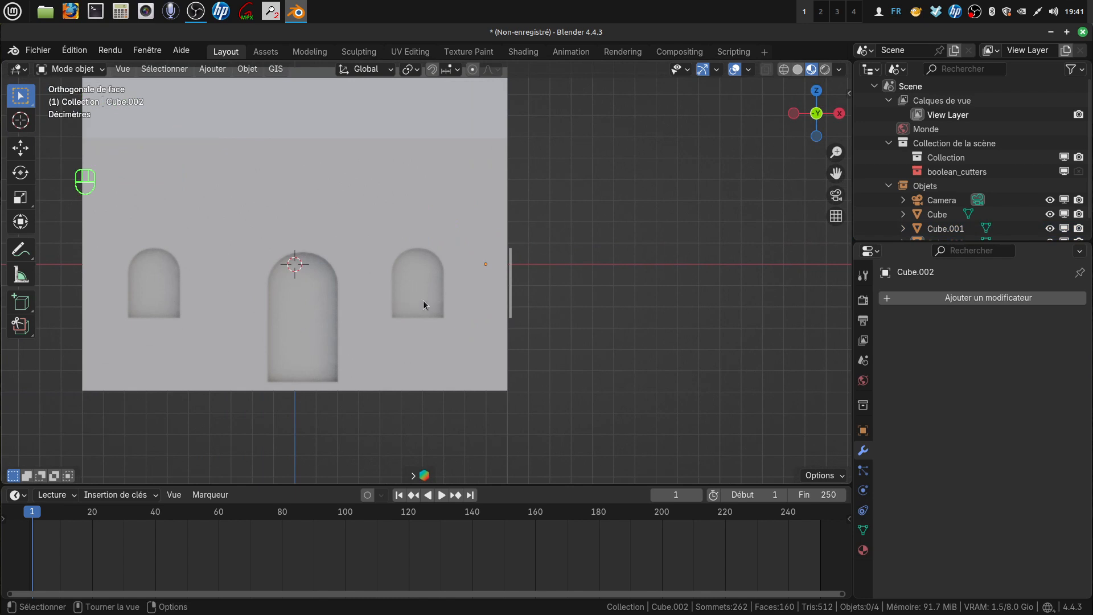
middle_click_drag(423, 299, 446, 329)
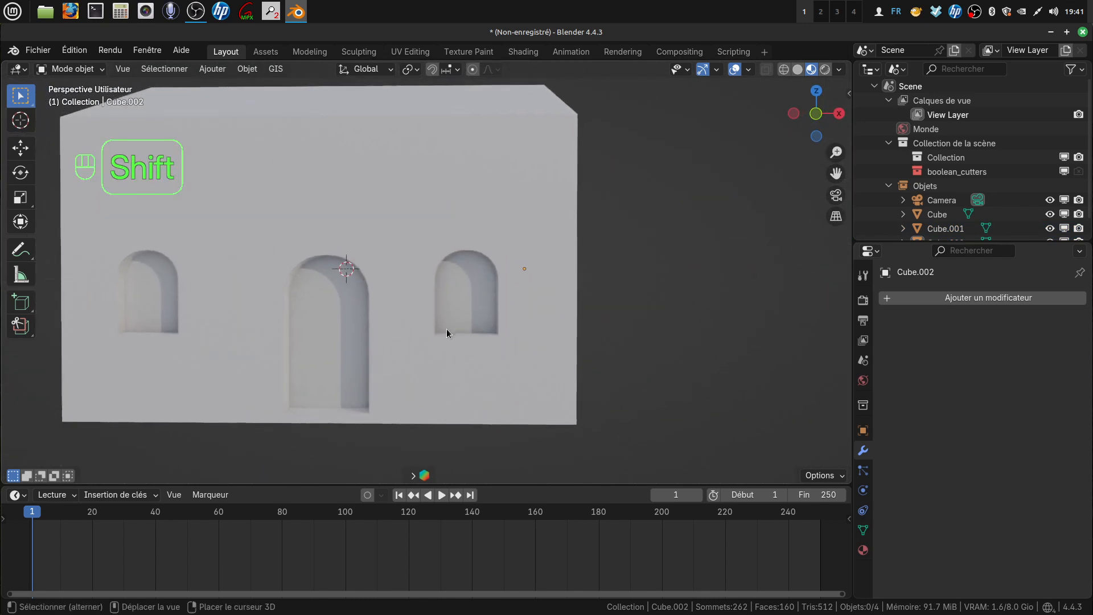
left_click(416, 195)
left_click(931, 300)
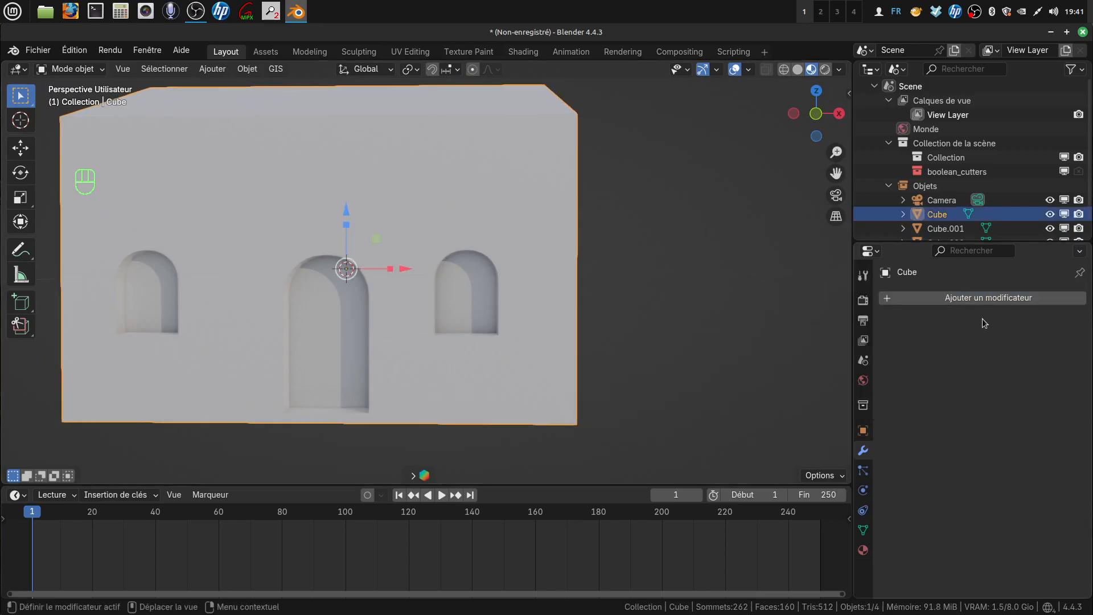
left_click(863, 550)
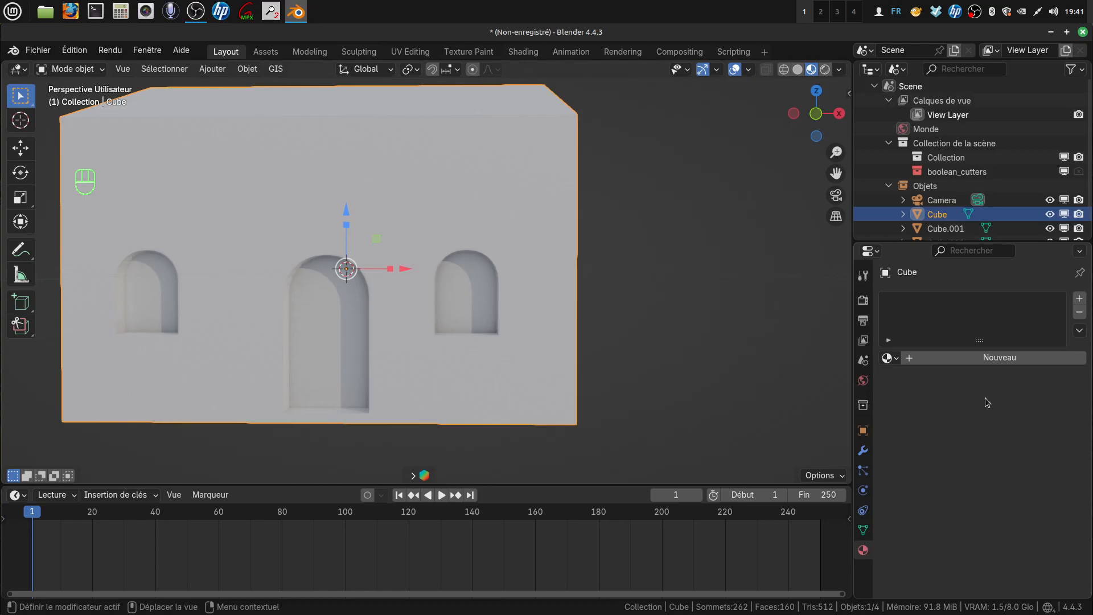
left_click(975, 358)
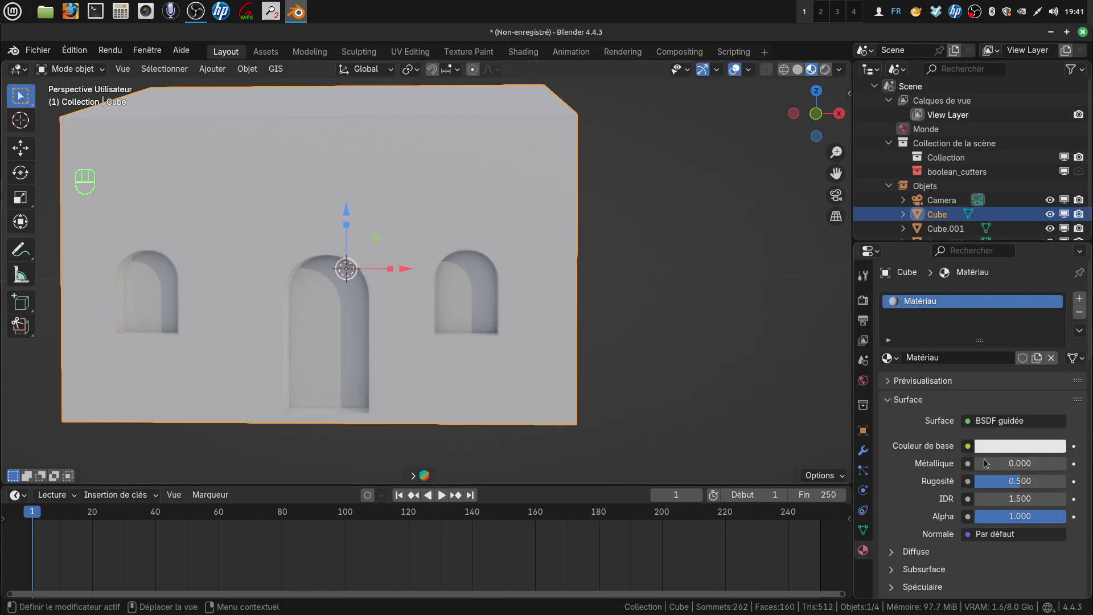
Edit the house mesh in face selection mode and select both sloping roof faces
middle_click_drag(207, 211, 451, 258)
scroll(443, 186, "up", 2)
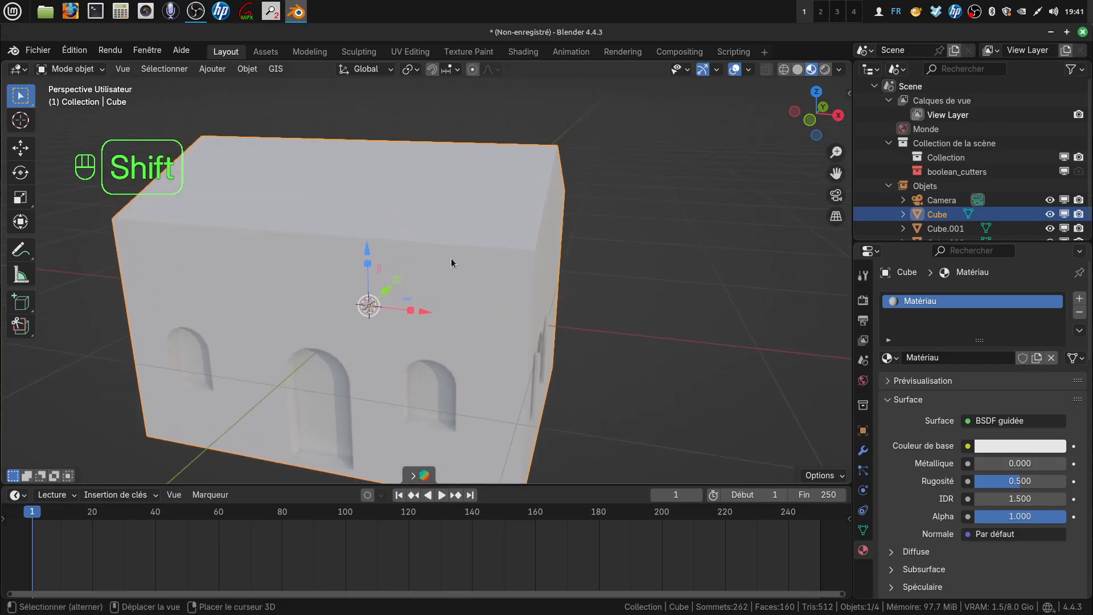
key("Tab")
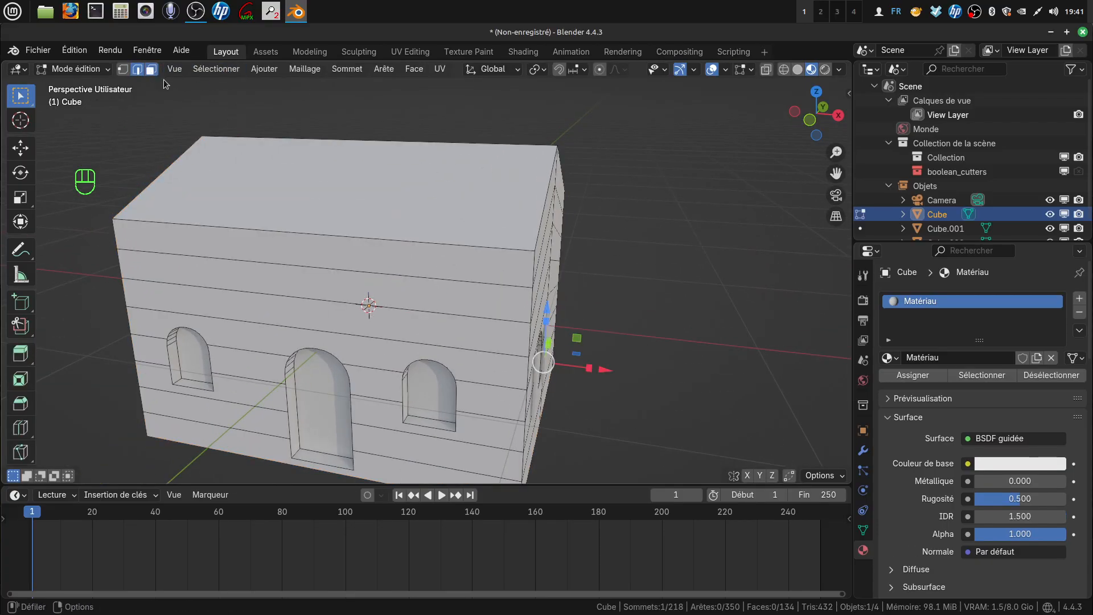
left_click(151, 70)
left_click(342, 187)
middle_click_drag(342, 188, 577, 180)
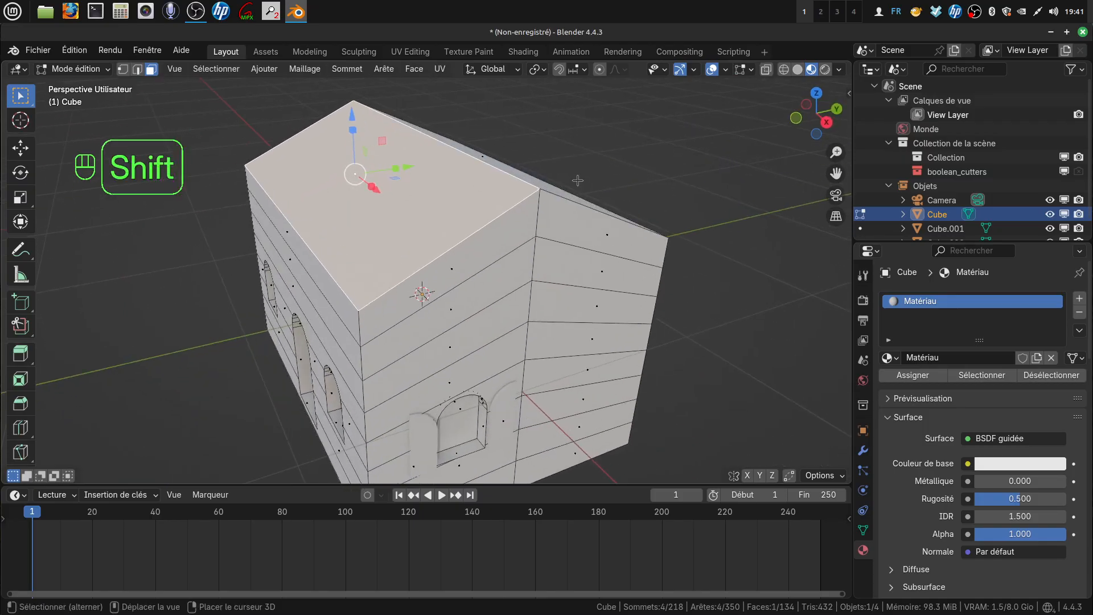
left_click(548, 188, "shift")
middle_click_drag(547, 302, 605, 278)
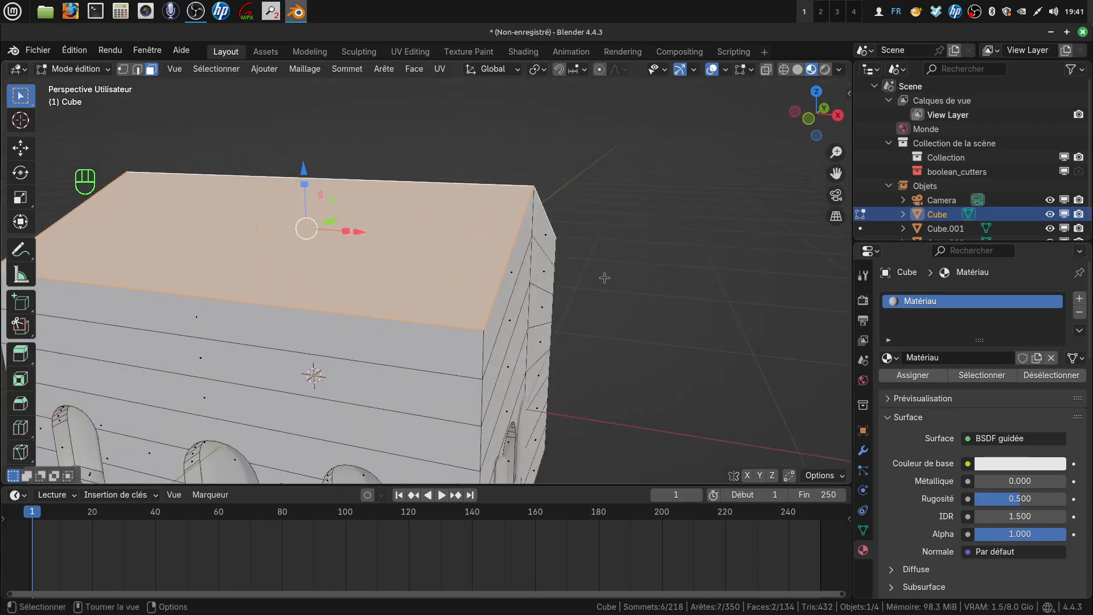
scroll(604, 277, "down", 3)
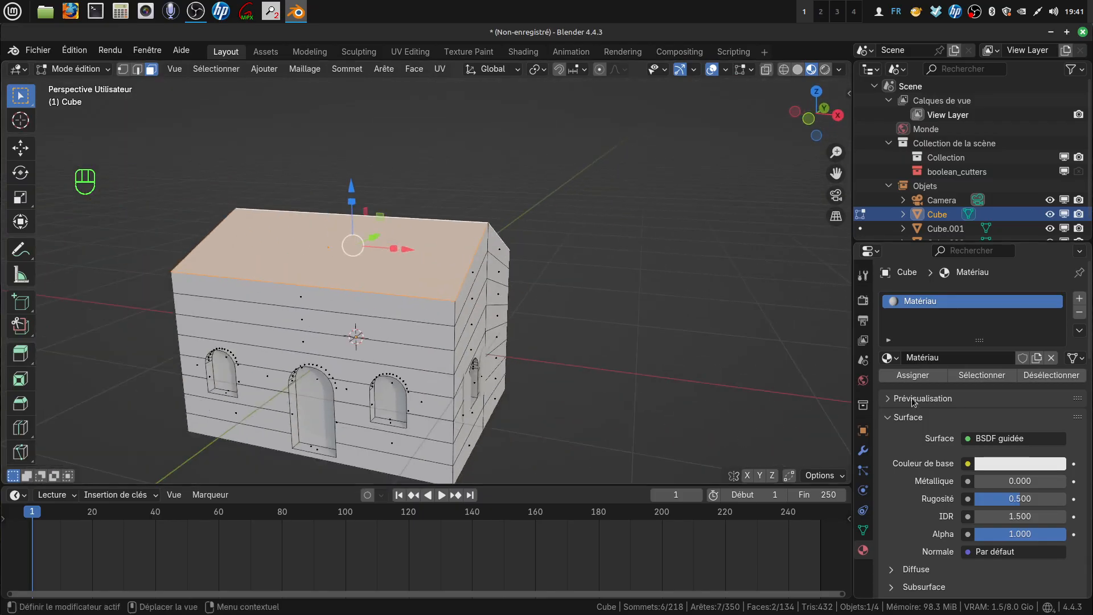
Add a second material slot with a new dark reddish-brown material and assign it to the selected roof faces
left_click(1079, 298)
left_click(976, 386)
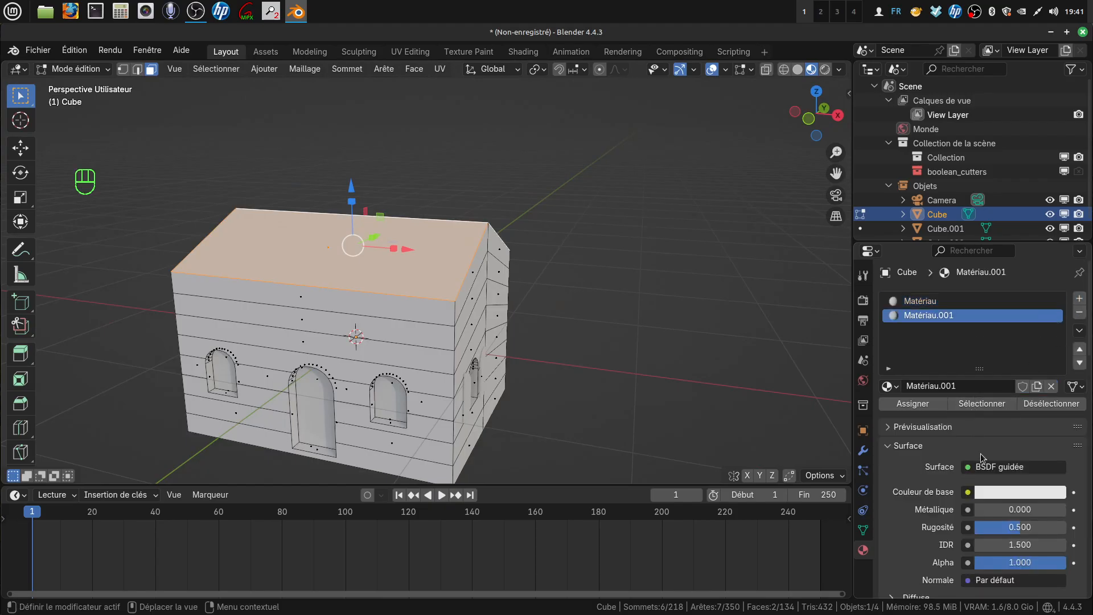
left_click(1003, 490)
left_click_drag(993, 327, 980, 356)
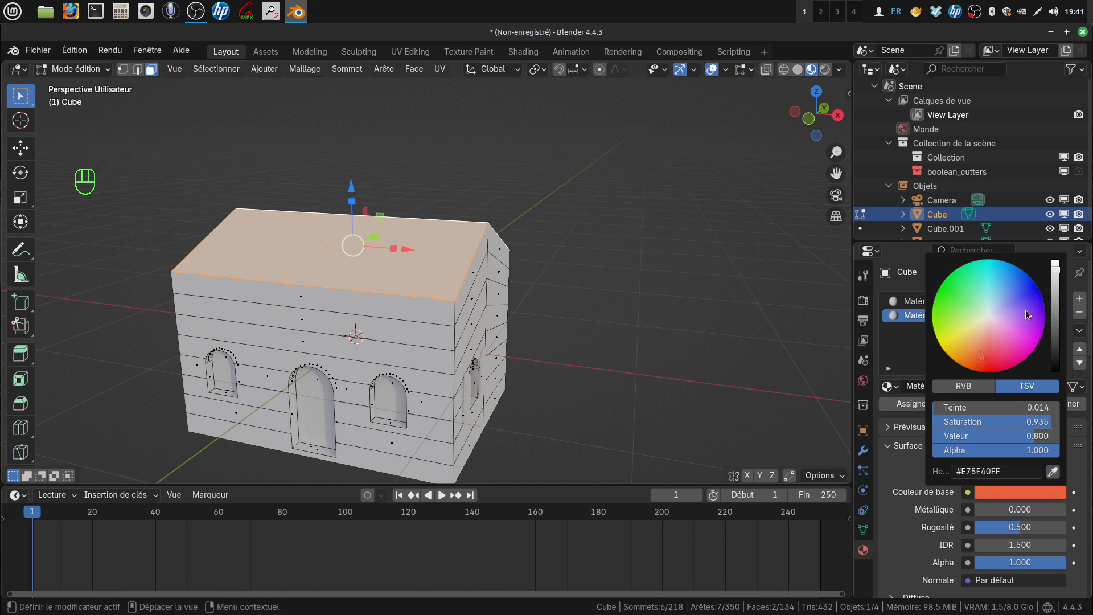
left_click_drag(1056, 278, 1055, 330)
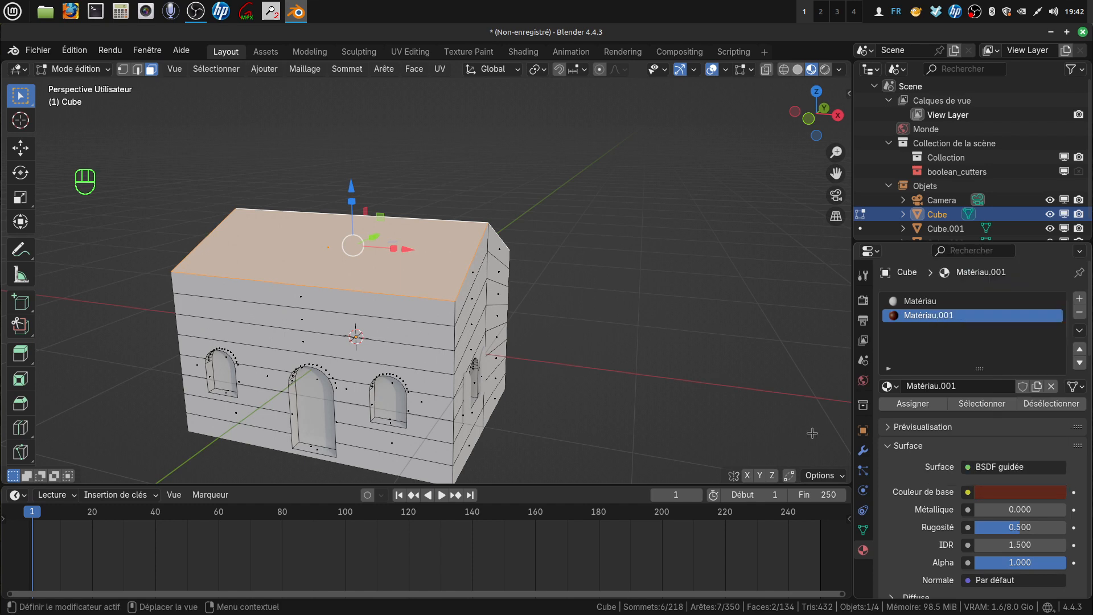
left_click(921, 405)
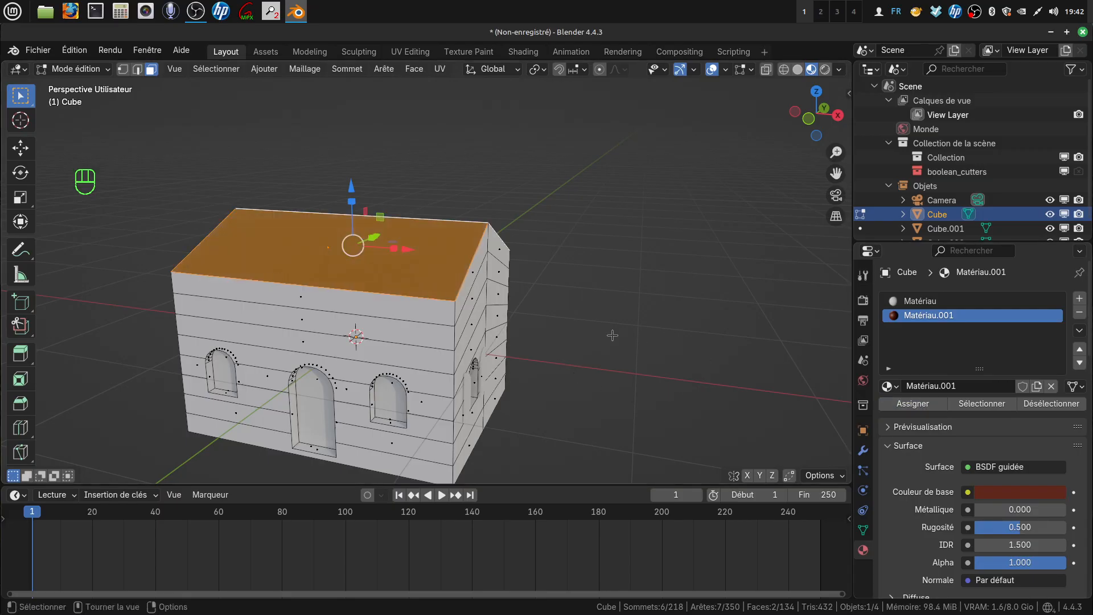
Leave mesh editing and inspect the coloured roof and the walls of the house from several angles
middle_click_drag(570, 316, 549, 370)
scroll(573, 322, "up", 1)
key("Tab")
scroll(513, 354, "down", 2)
scroll(549, 367, "up", 3)
middle_click_drag(545, 320, 567, 282, "shift")
middle_click_drag(541, 296, 445, 310)
middle_click_drag(489, 275, 405, 309)
mouse_move(373, 343)
middle_mouse_down()
mouse_move(391, 333)
mouse_move(380, 340)
middle_mouse_up()
Edit the house mesh again and select the recessed arched faces of the two front windows and the gable-wall window
key("KP_1")
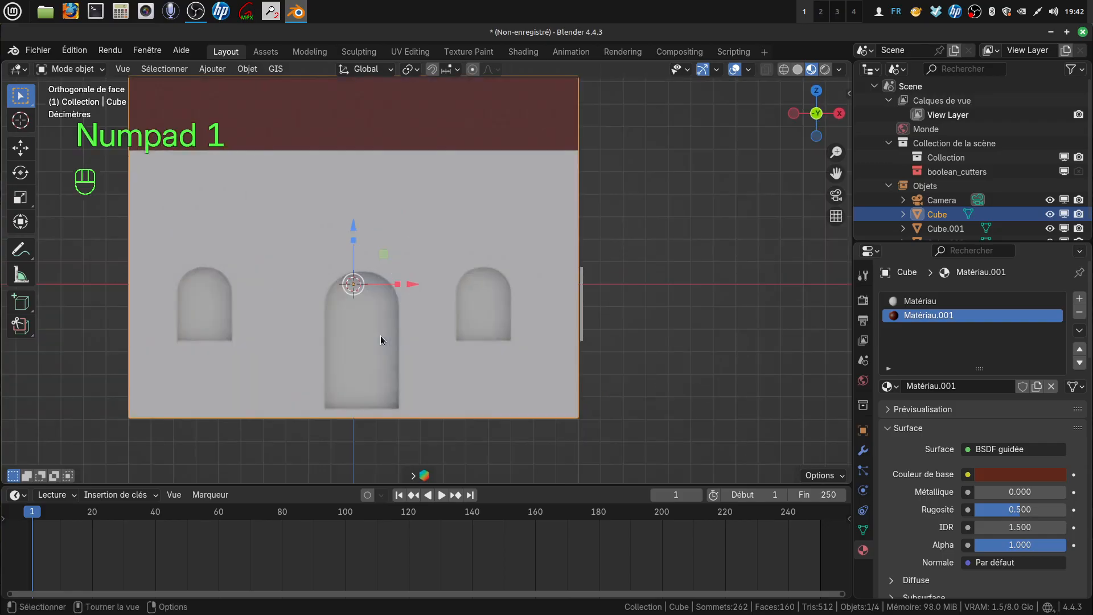
middle_click_drag(378, 348, 426, 333, "shift")
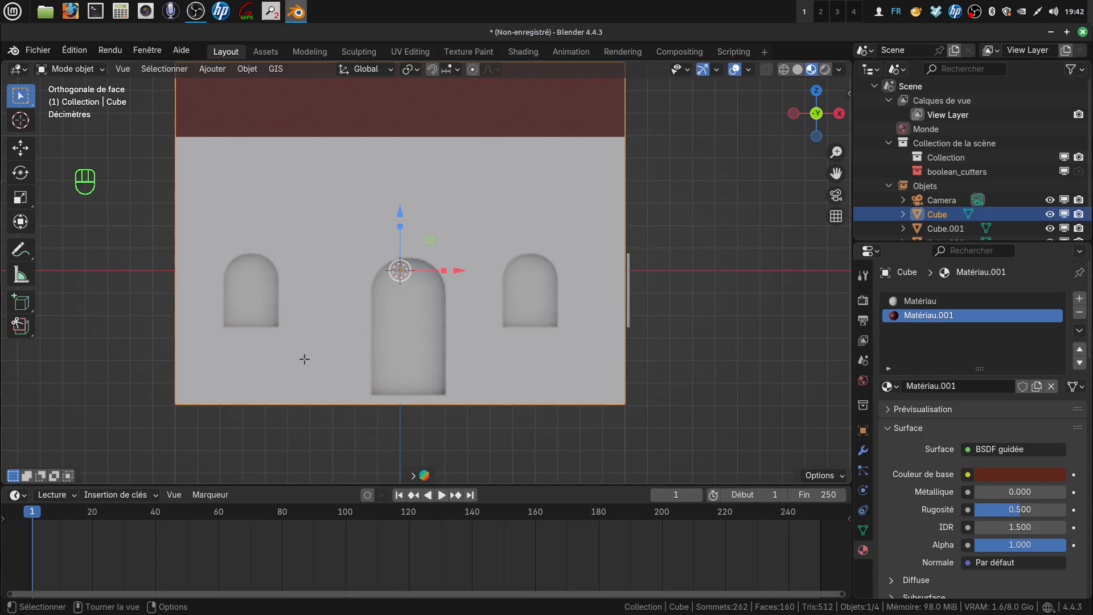
key("Tab")
left_click(254, 303)
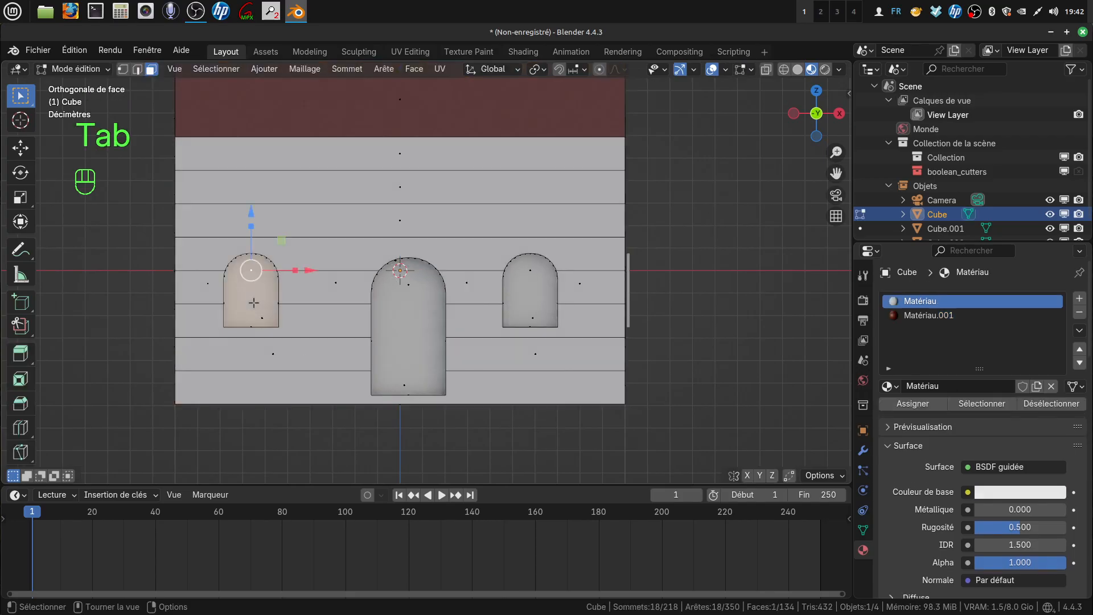
left_click(515, 289, "shift")
middle_click_drag(516, 289, 590, 374)
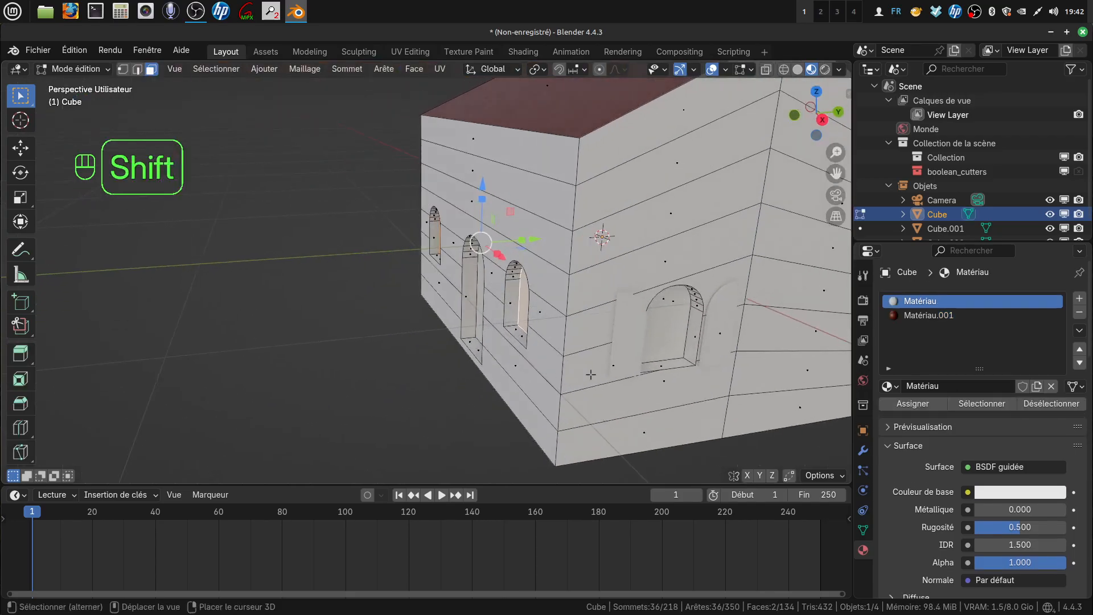
left_click(664, 326, "shift")
scroll(664, 326, "down", 4)
mouse_move(663, 326)
middle_mouse_down()
mouse_move(628, 323)
mouse_move(673, 325)
middle_mouse_up()
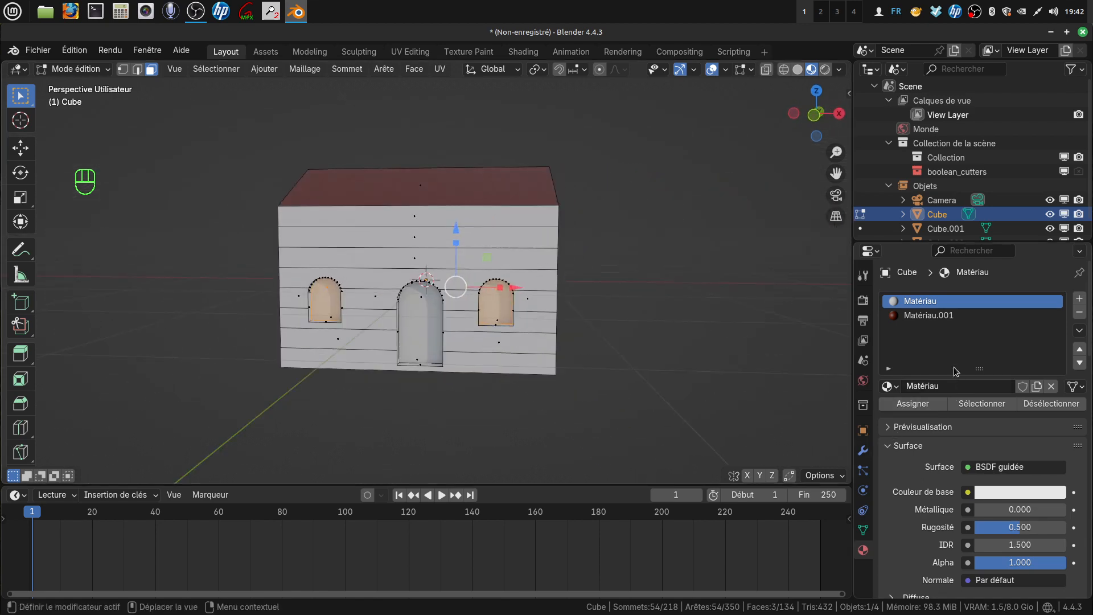
Add a third material slot with a new material and set its base colour to an image texture
left_click(1078, 301)
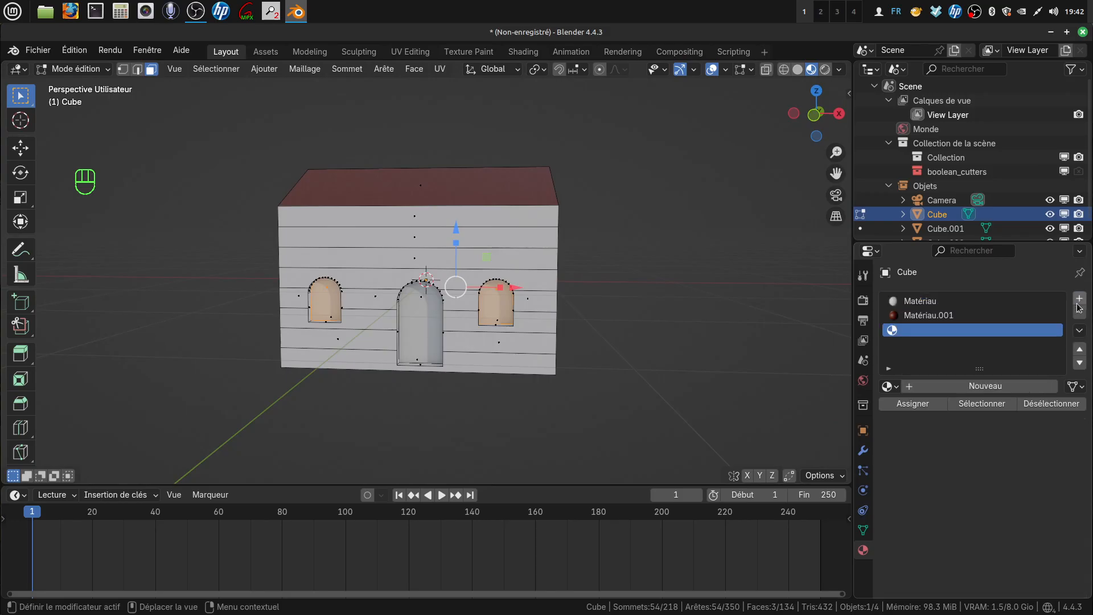
left_click(970, 386)
scroll(947, 465, "down", 3)
left_click(968, 407)
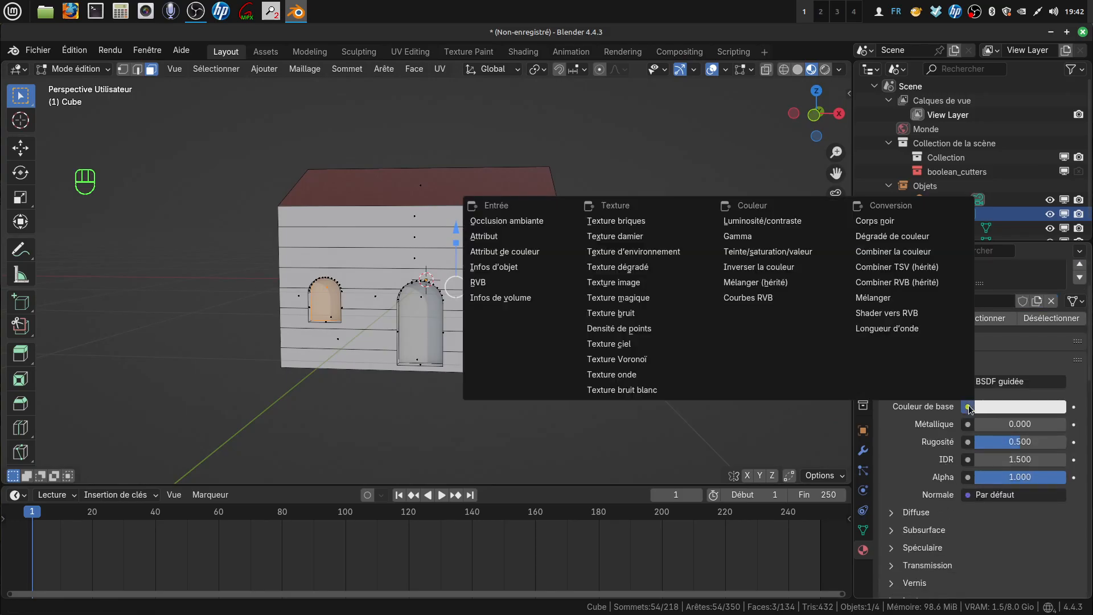
left_click(657, 283)
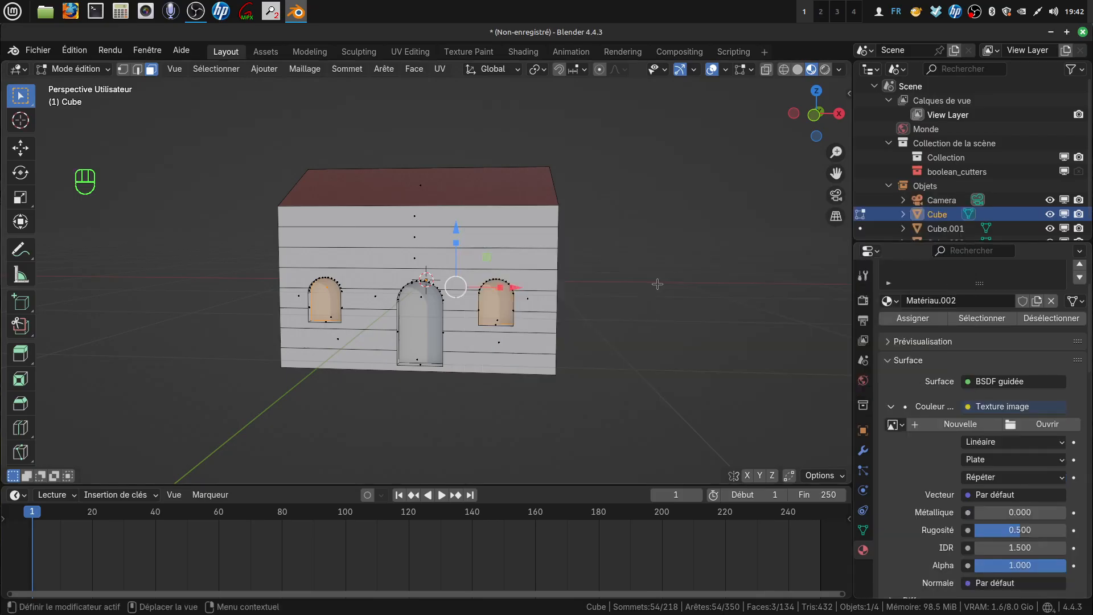
Load fenetre-cintree-en-bois.png from the "vase bois" folder as the new material's image texture
scroll(920, 478, "down", 4)
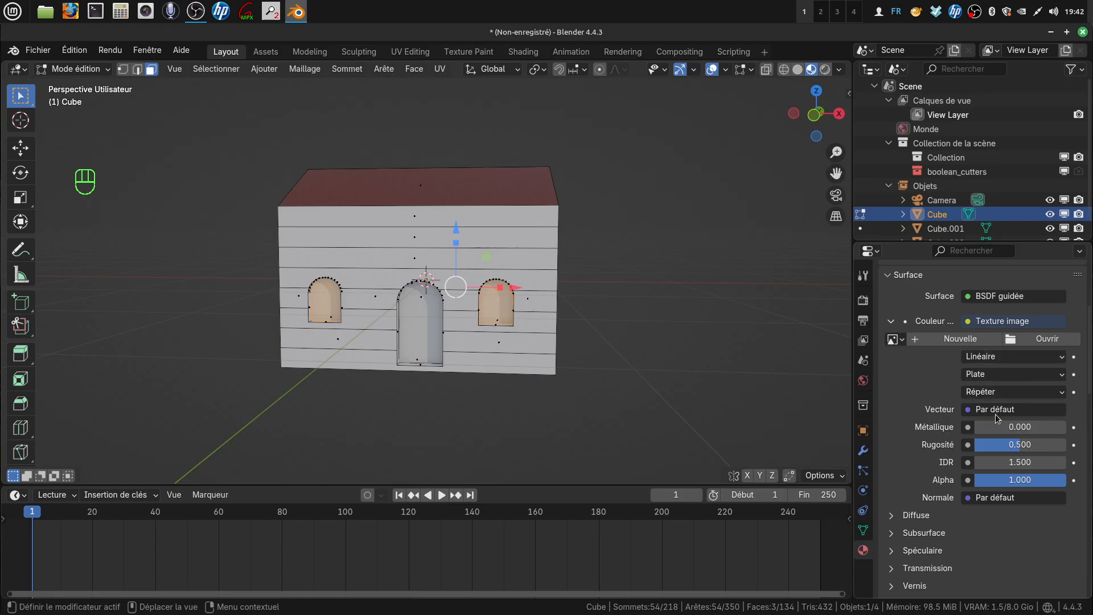
left_click(1011, 340)
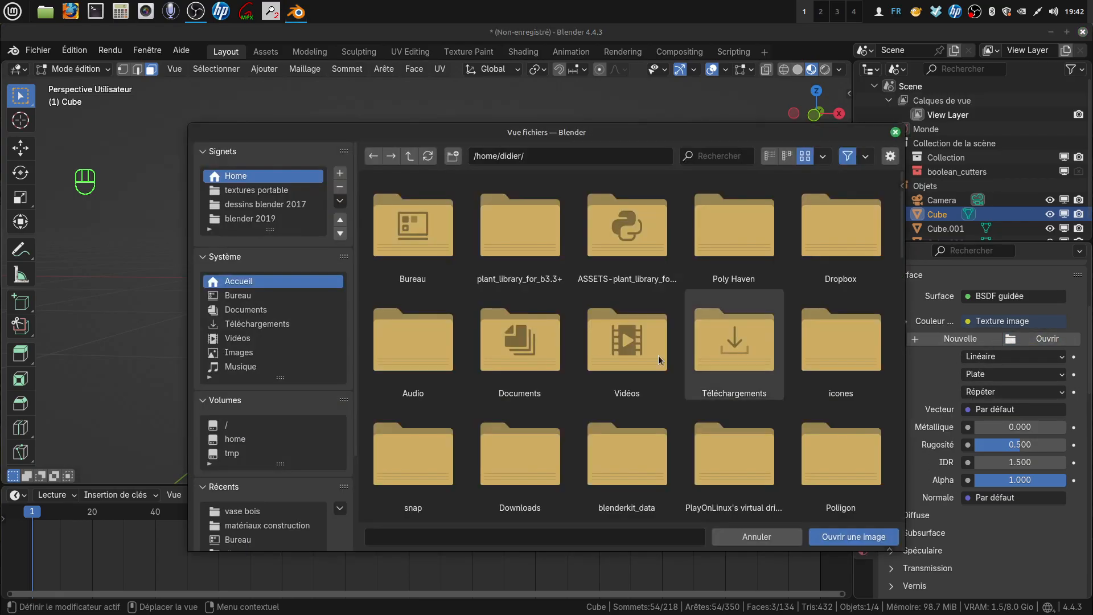
left_click(265, 509)
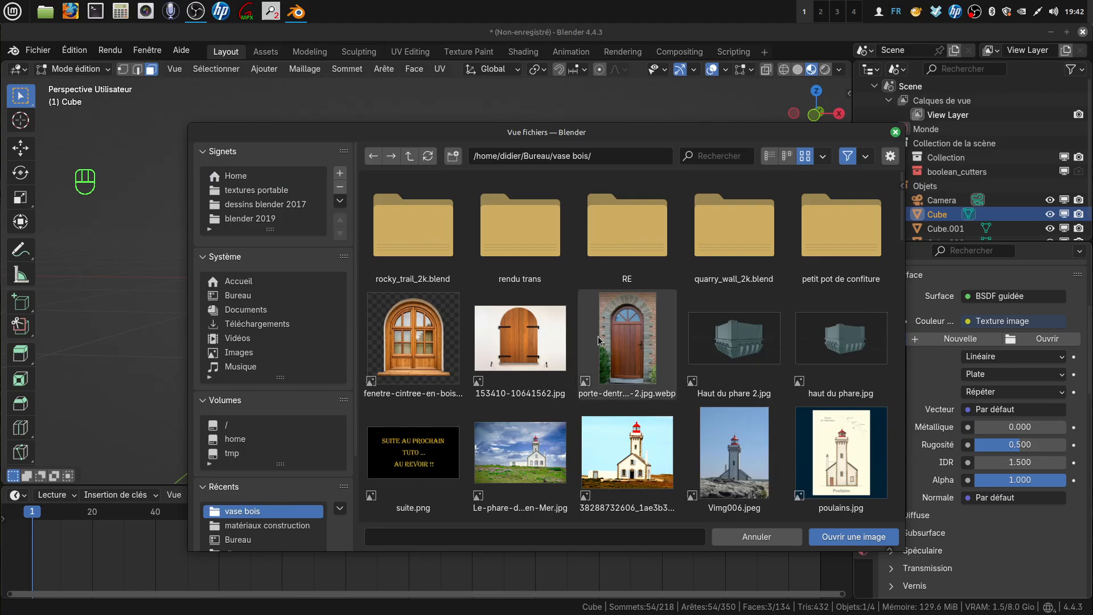
left_click(422, 340)
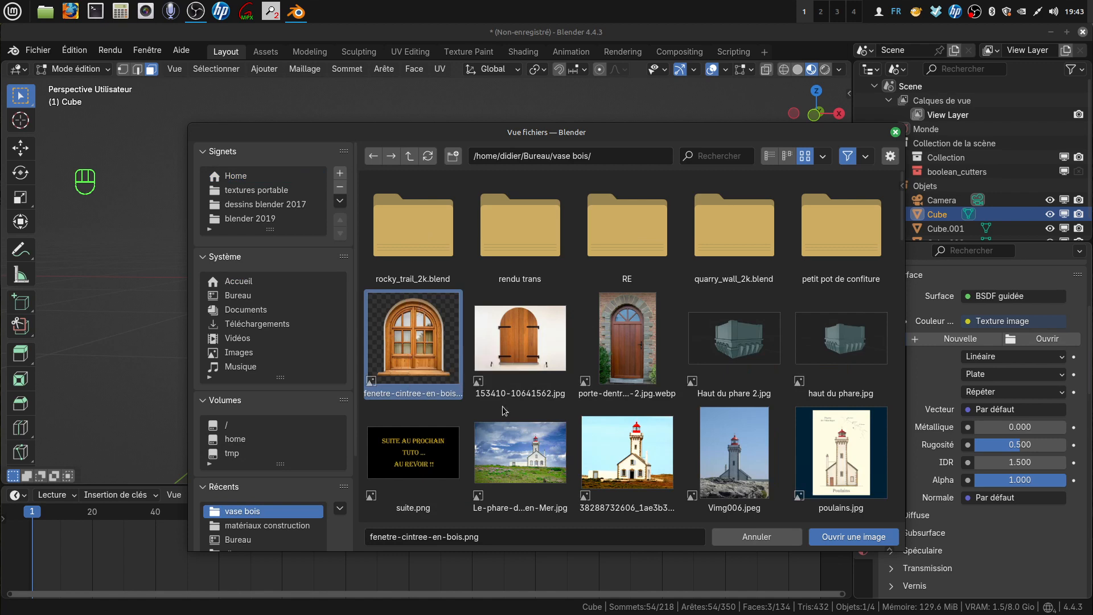
left_click(841, 537)
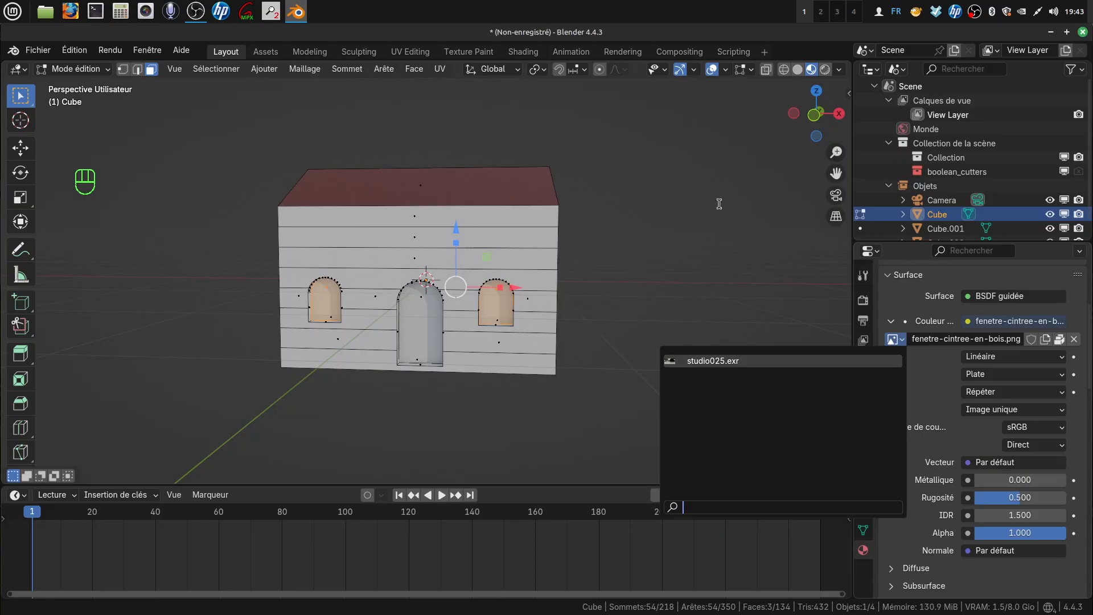
left_click(625, 253)
Split the 3D viewport vertically in two and turn the new area into a UV Editor
mouse_move(634, 275)
middle_mouse_down("shift")
mouse_move(532, 300)
mouse_move(531, 291)
middle_mouse_up("shift")
left_click_drag(832, 79, 488, 150)
left_click(504, 69)
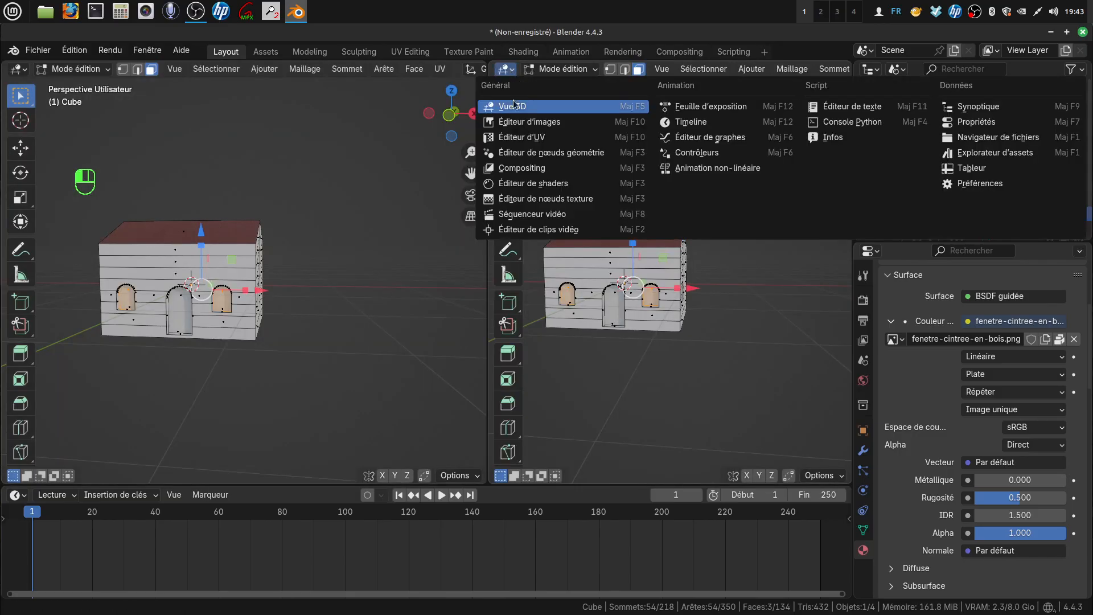
left_click(538, 138)
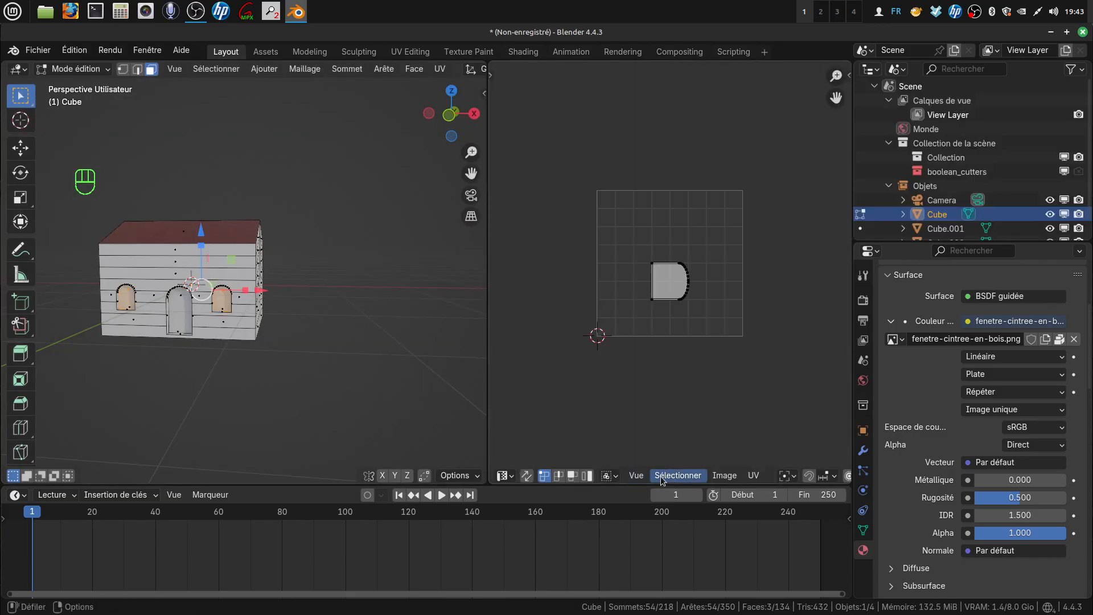
Display the fenetre-cintree-en-bois.png image behind the UVs in the UV Editor
left_click(722, 476)
scroll(810, 476, "down", 3)
scroll(805, 478, "down", 3)
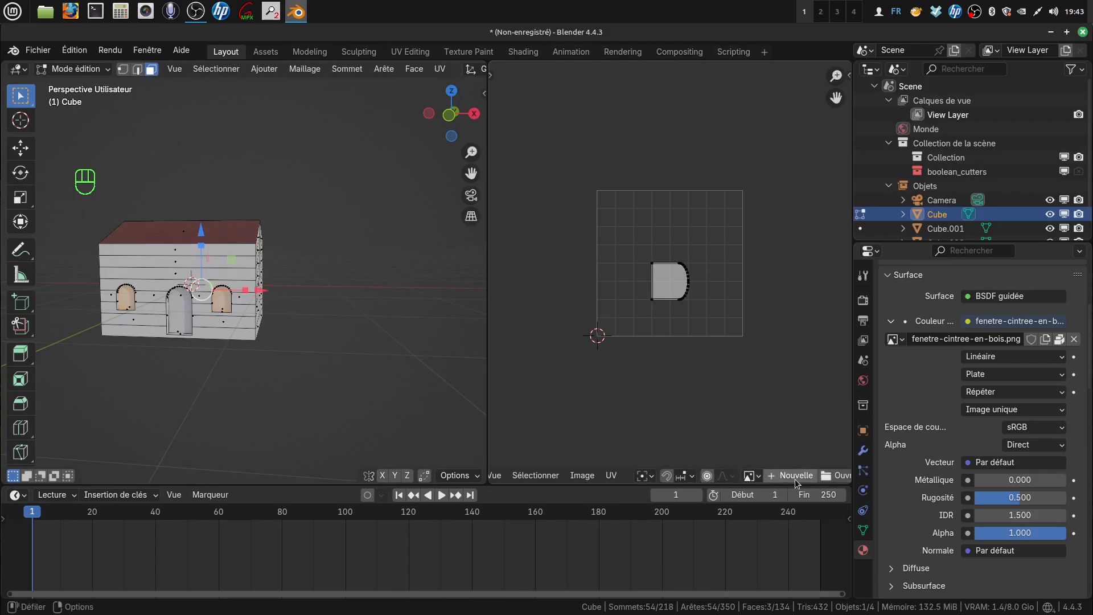
left_click(753, 476)
left_click(792, 313)
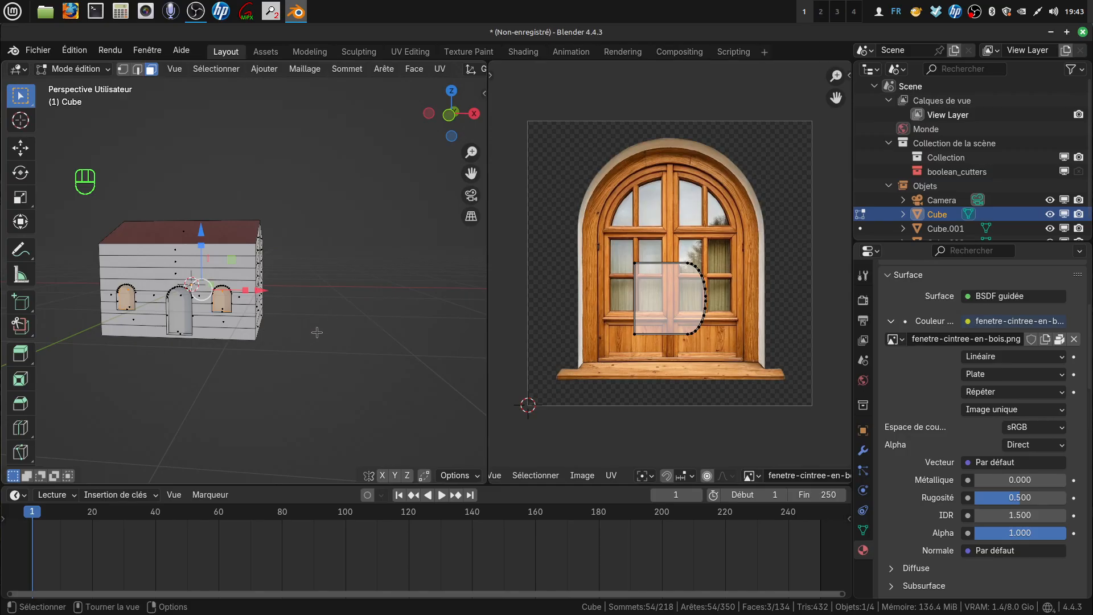
Unwrap the three selected window faces with the minimum stretch method (Étirement minimal), seen from the front
key("KP_1")
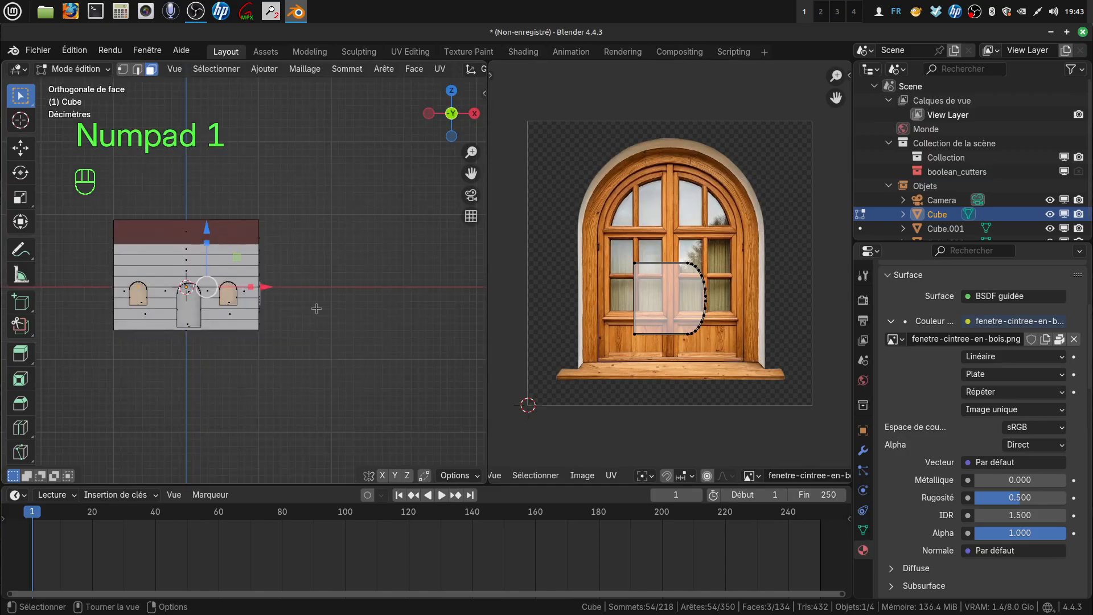
key("u")
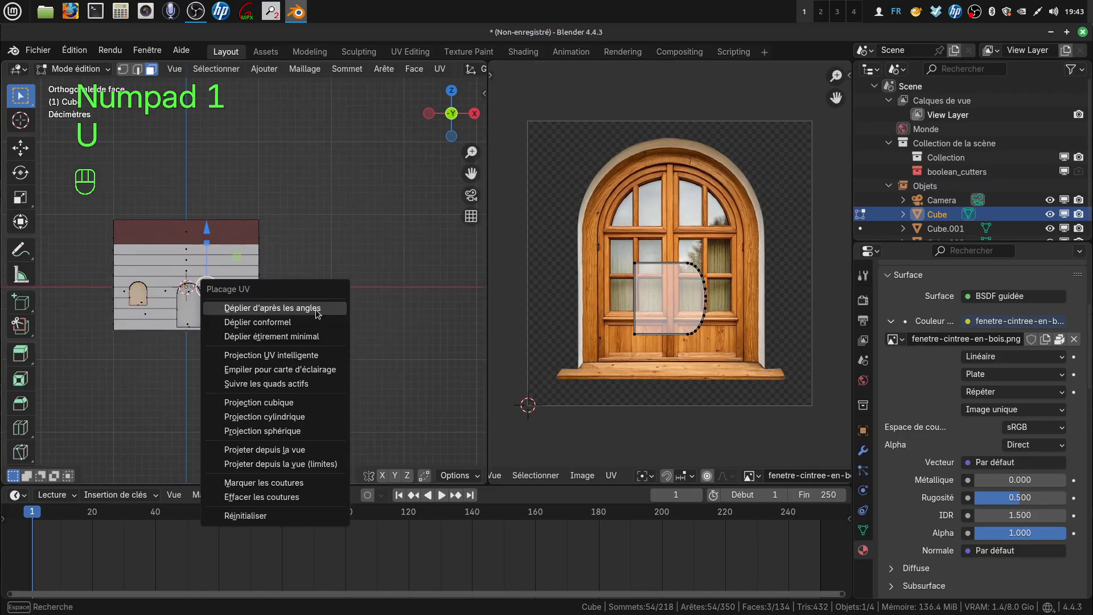
left_click(308, 342)
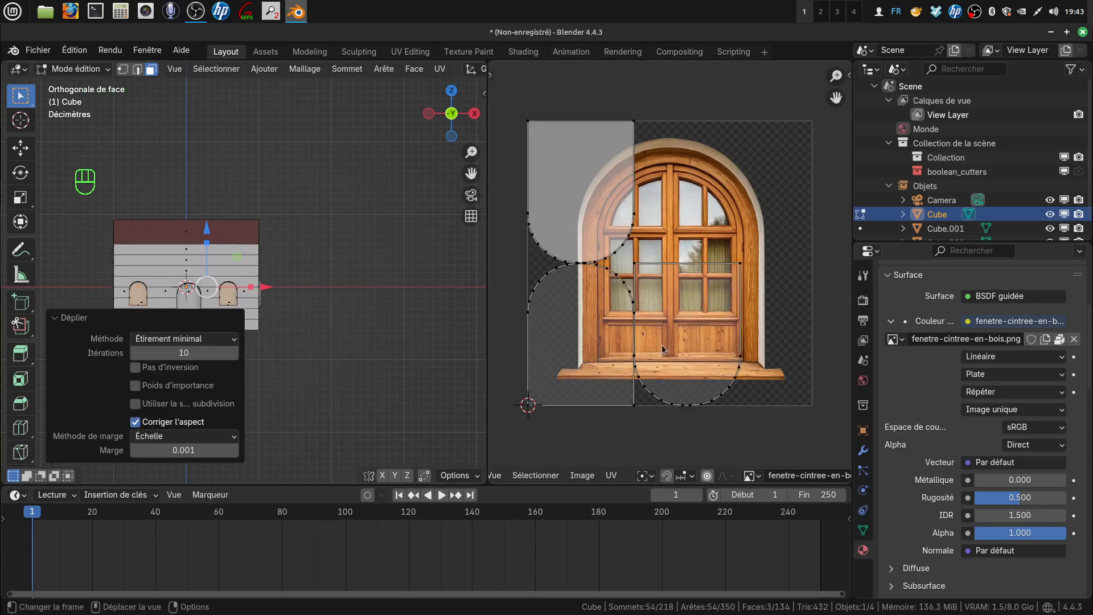
Select the whole inverted UV island below the window image's sill and rotate it 180°
middle_click_drag(598, 389, 598, 372, "shift")
scroll(601, 375, "down", 2)
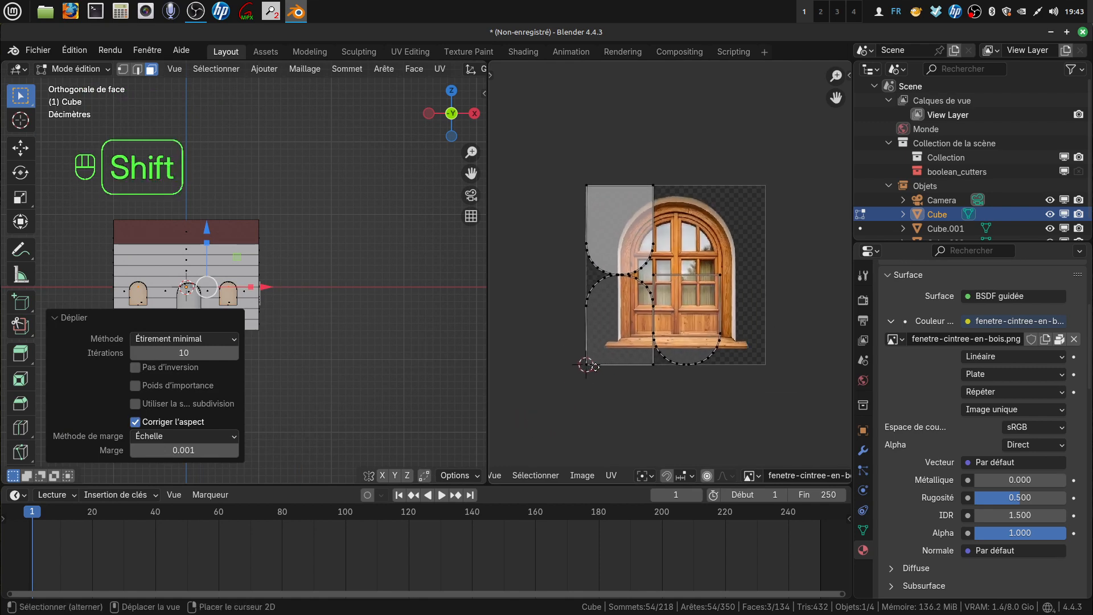
left_click(681, 365)
key("ctrl+l")
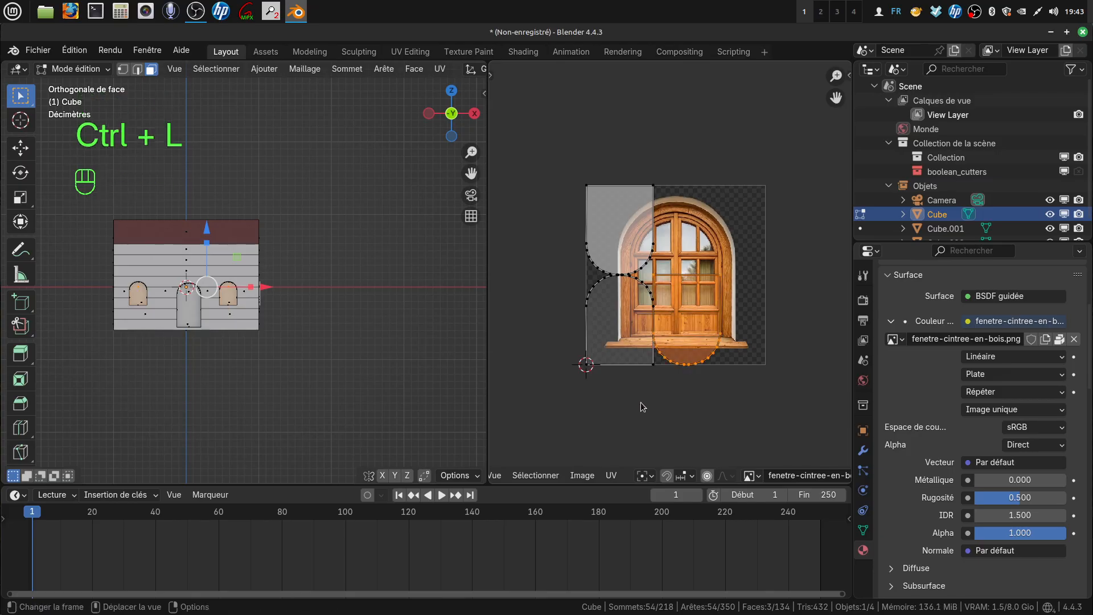
key("r")
key("KP_1")
key("KP_8")
key("KP_0")
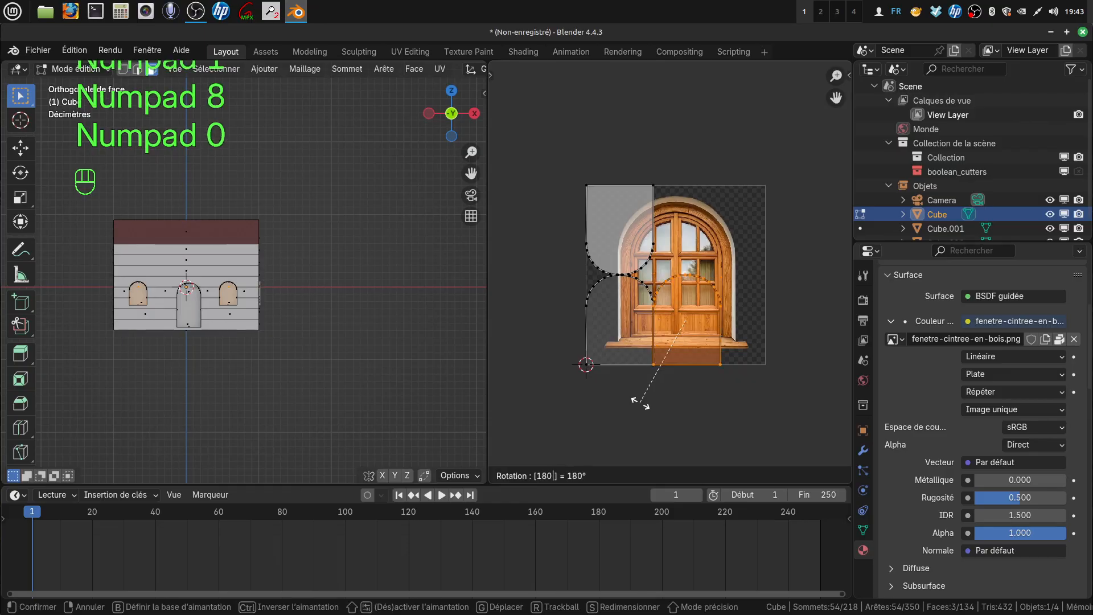
left_click(641, 404)
Move the rotated UV island -0.3740 along X onto the neighbouring upright island, then deselect everything
scroll(734, 358, "up", 2)
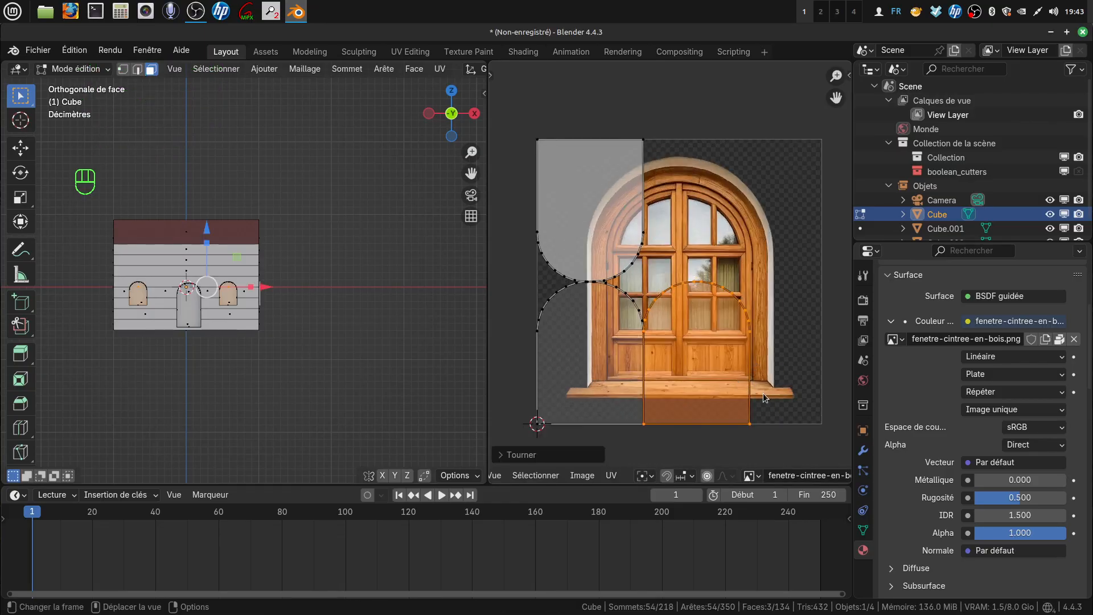
key("g")
key("x")
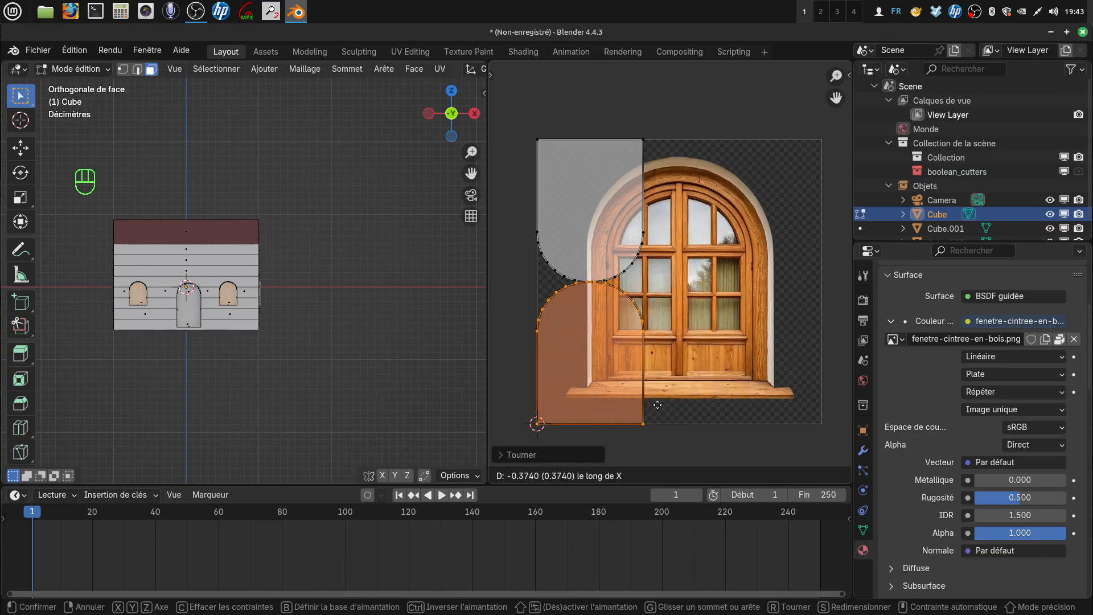
left_click(657, 406)
key("alt+a")
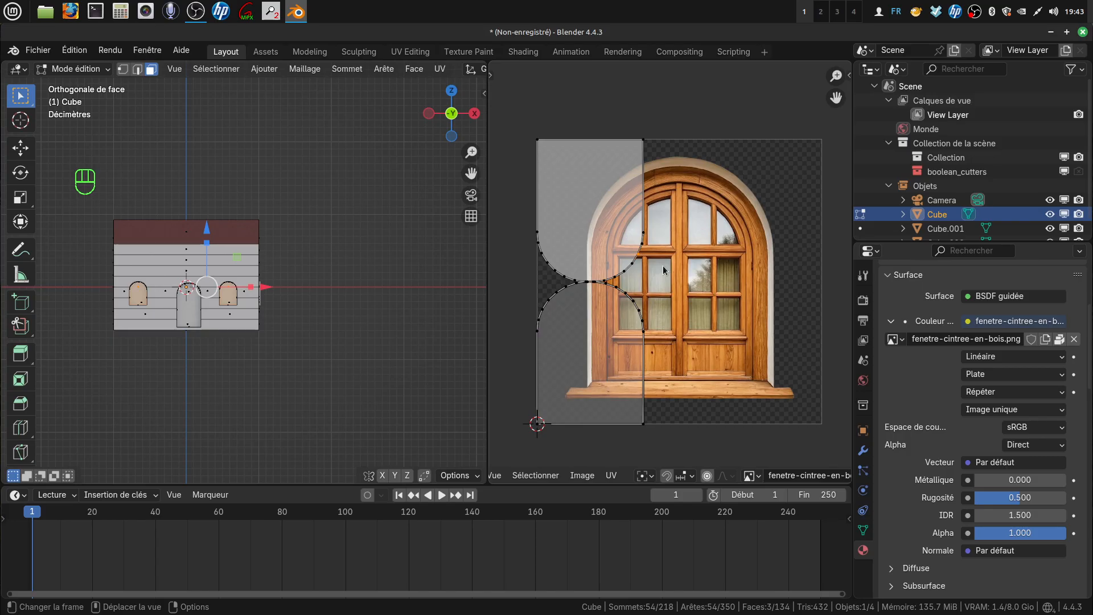
Try to rotate the upside-down window UV island by 180°
key("r")
key("KP_1")
key("KP_8")
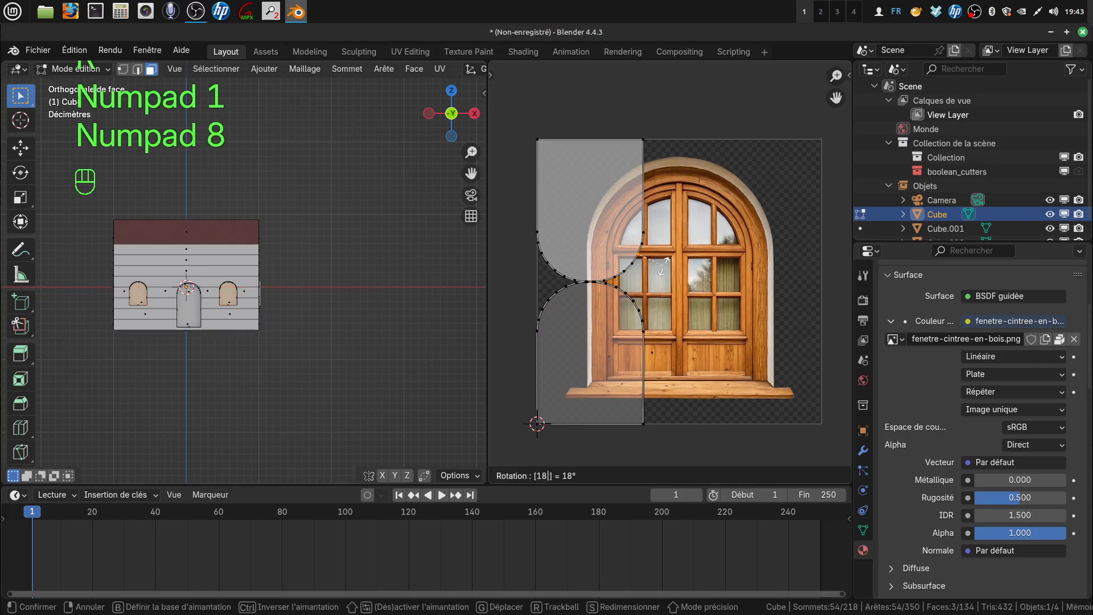
key("KP_0")
left_click(663, 269)
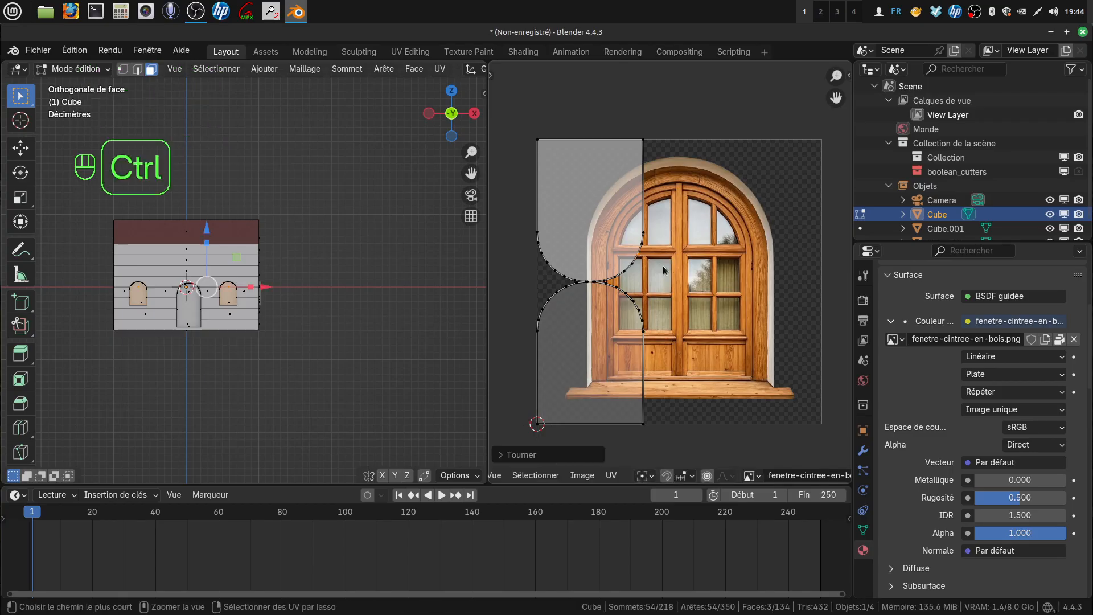
Select the whole upside-down window UV island with its linked vertices and rotate it by 180°
key("ctrl+l")
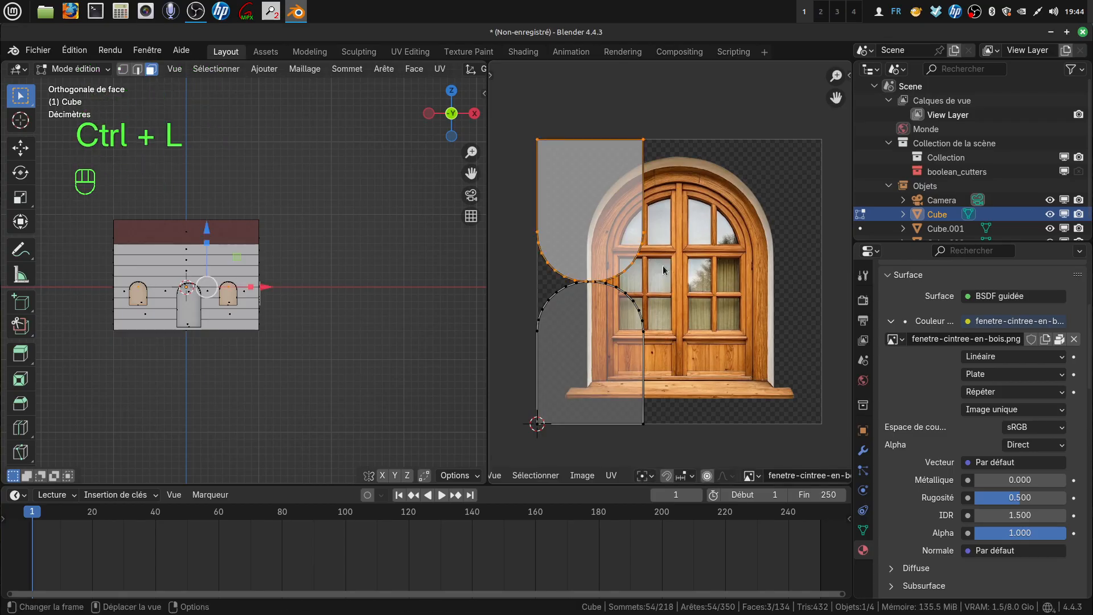
key("r")
key("KP_1")
key("KP_8")
key("KP_0")
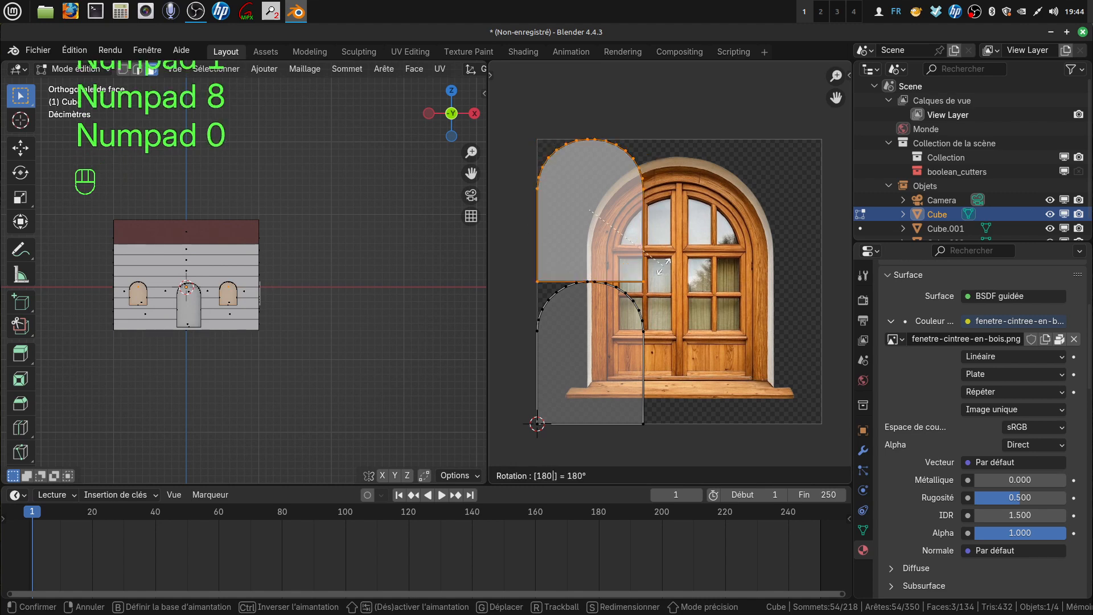
left_click(663, 265)
Move the rotated window island by -0.5 along Y so it overlaps the lower window island
key("g")
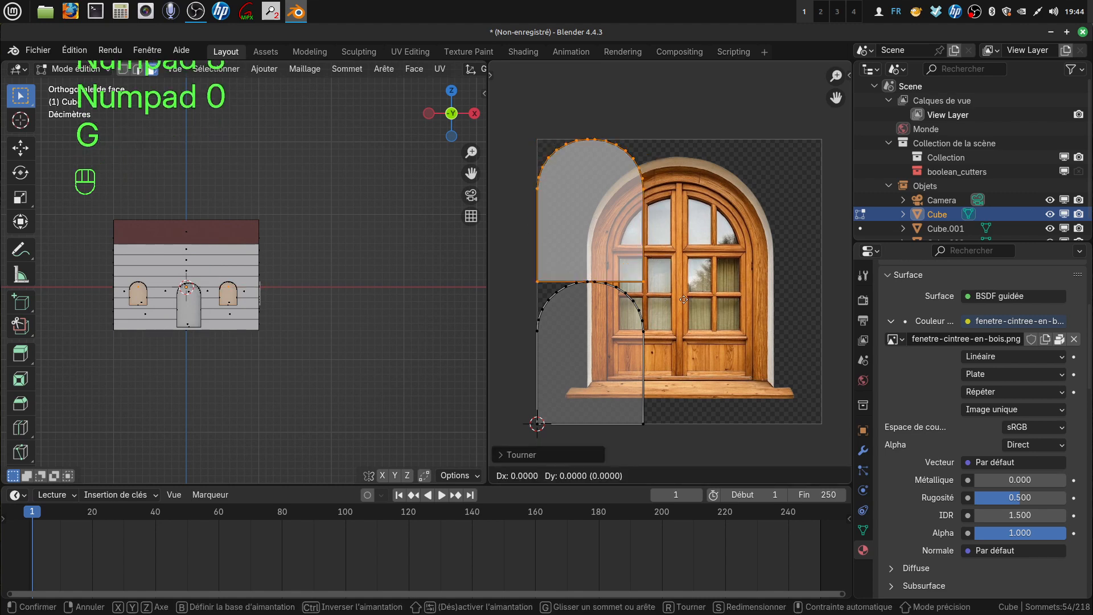
key("y")
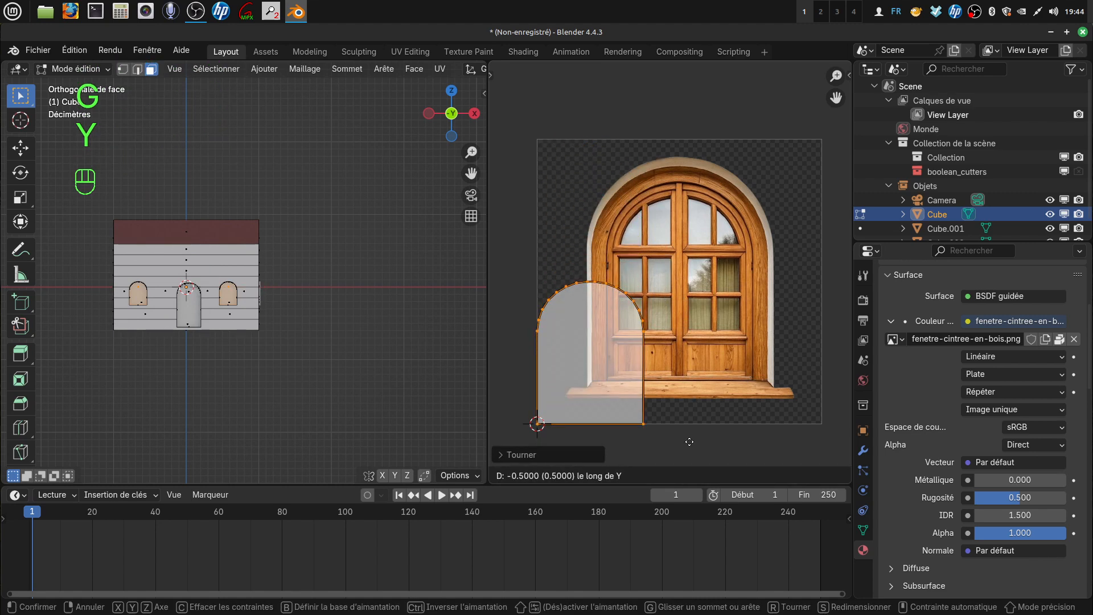
left_click(686, 436)
Select both overlapping window islands, place them over the window picture and enlarge them about 1.5 times to fit its wooden frame
left_click_drag(499, 262, 634, 409)
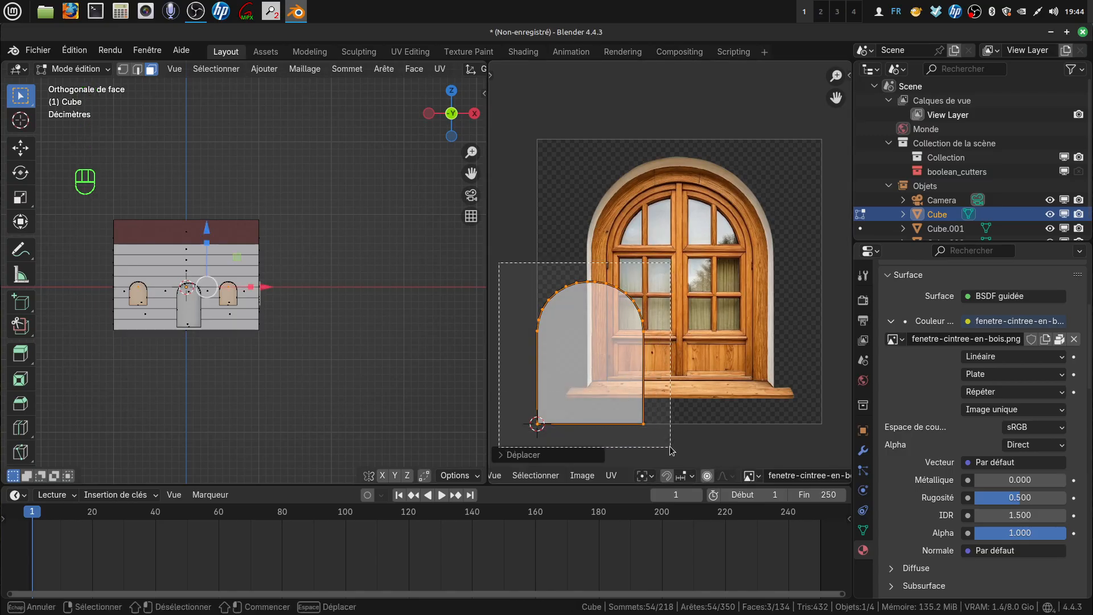
key("g")
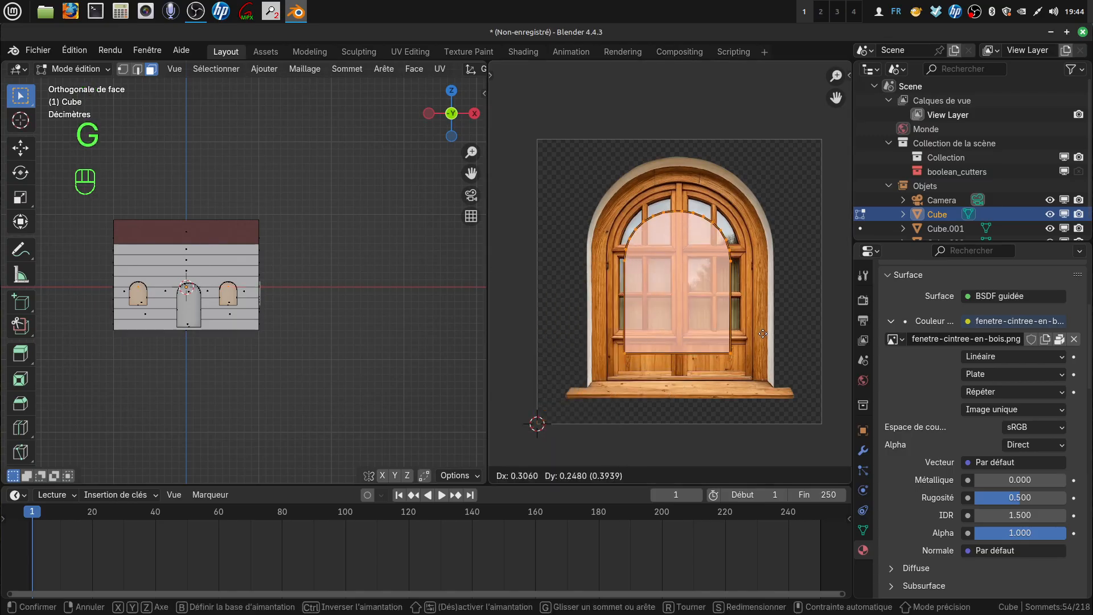
left_click(759, 348)
key("s")
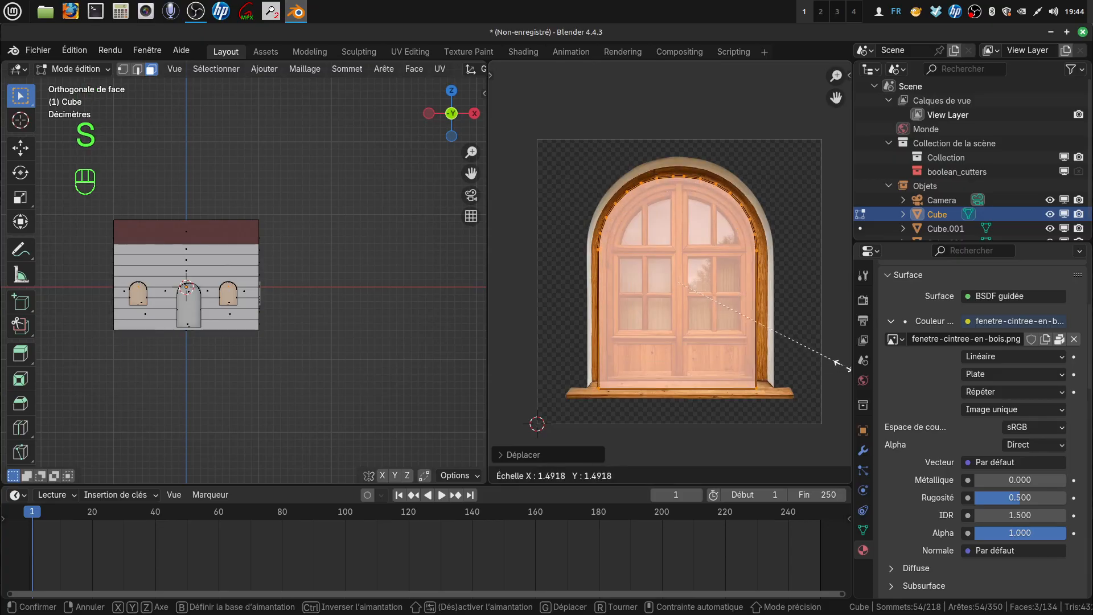
left_click(810, 391)
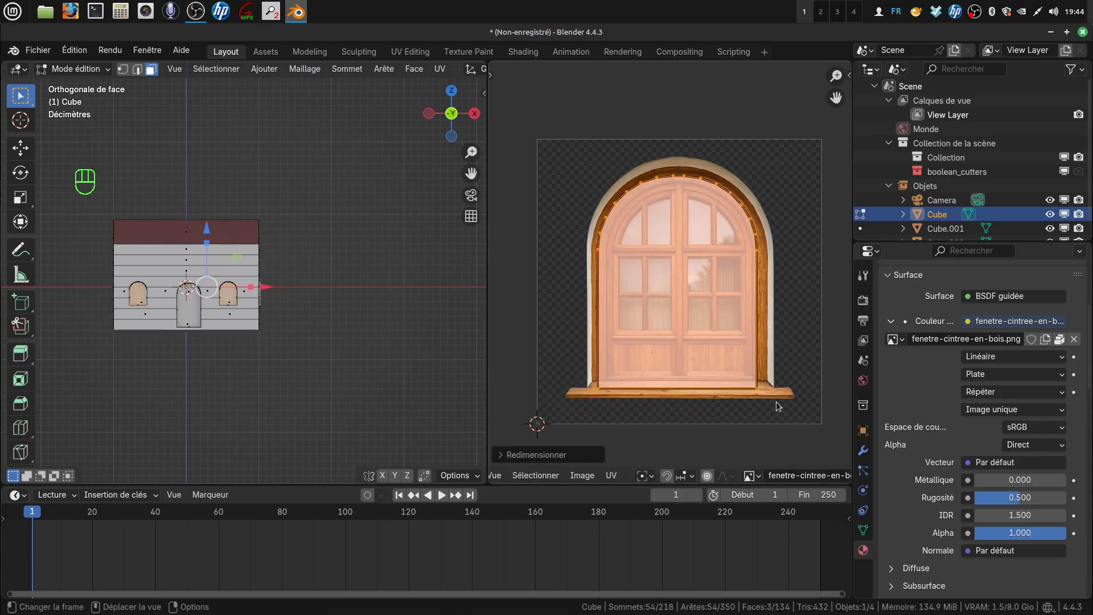
key("g")
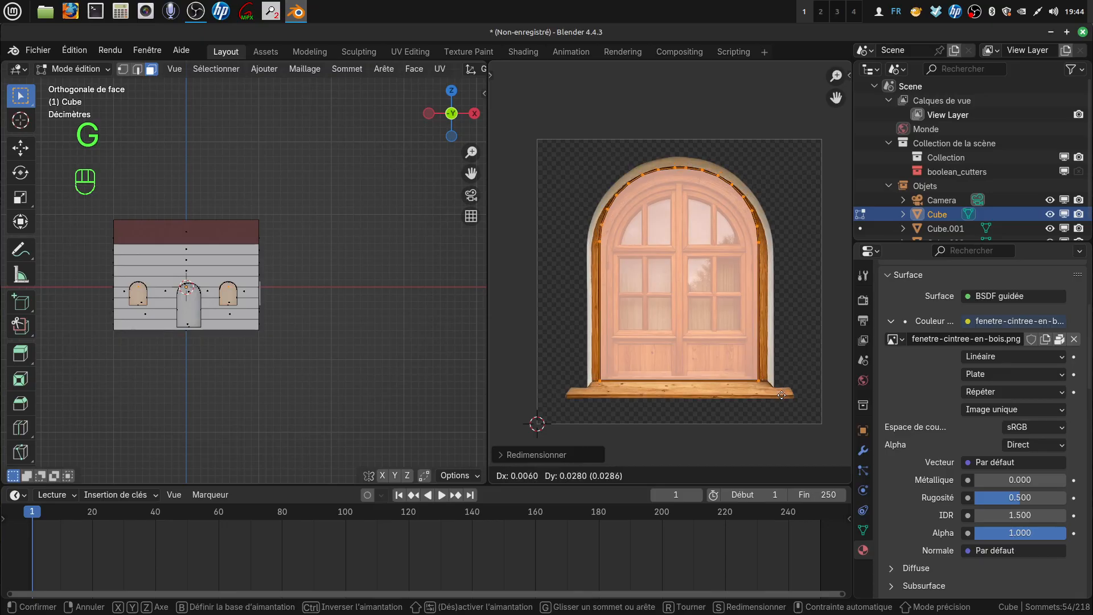
left_click(781, 394)
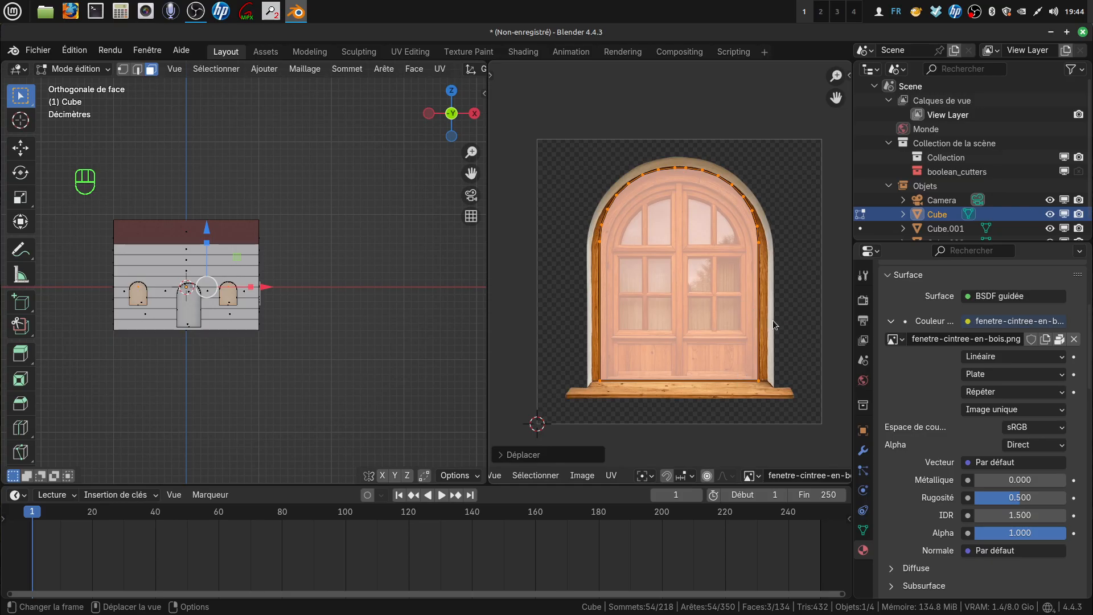
Scale both window islands by about 1.07 along X to match the width of the pictured frame
key("s")
key("x")
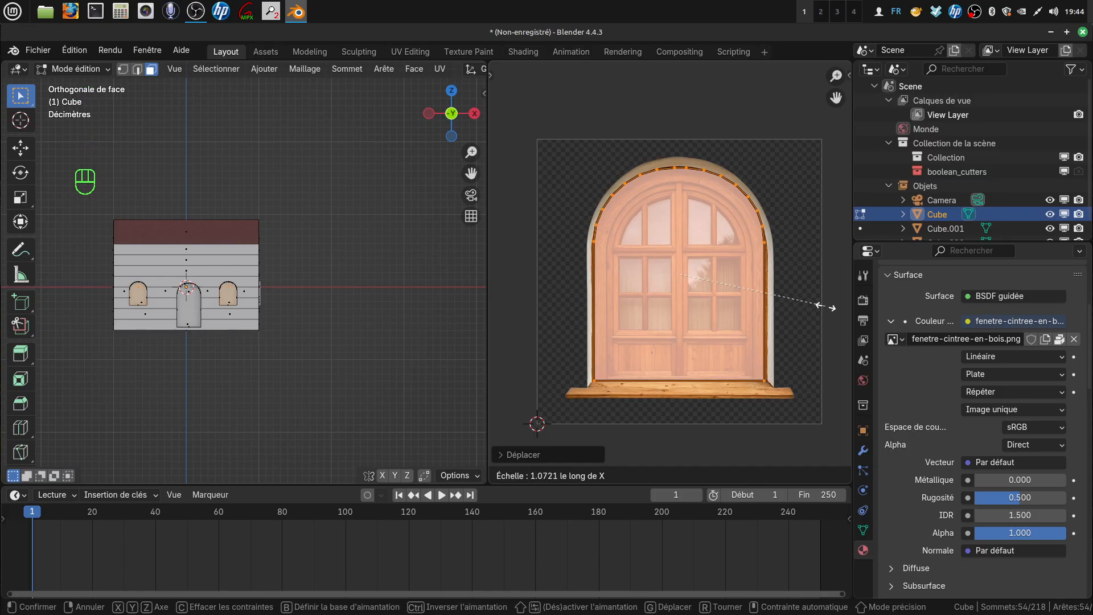
left_click(825, 308)
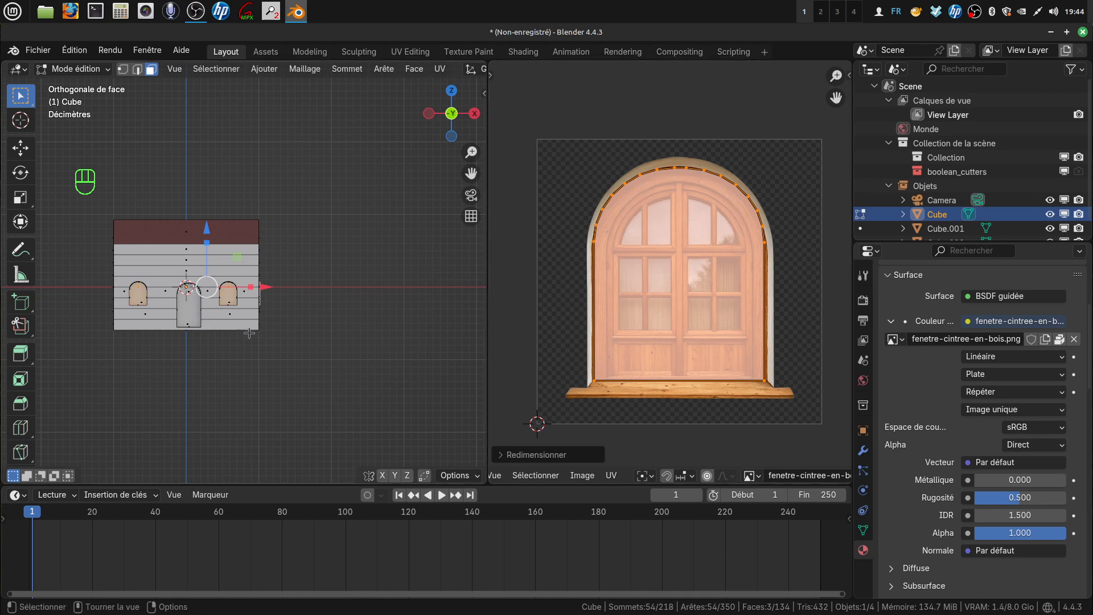
Assign Matériau.002 with the window picture to the two selected window faces of the house
scroll(249, 333, "up", 2)
middle_click_drag(268, 320, 346, 326, "shift")
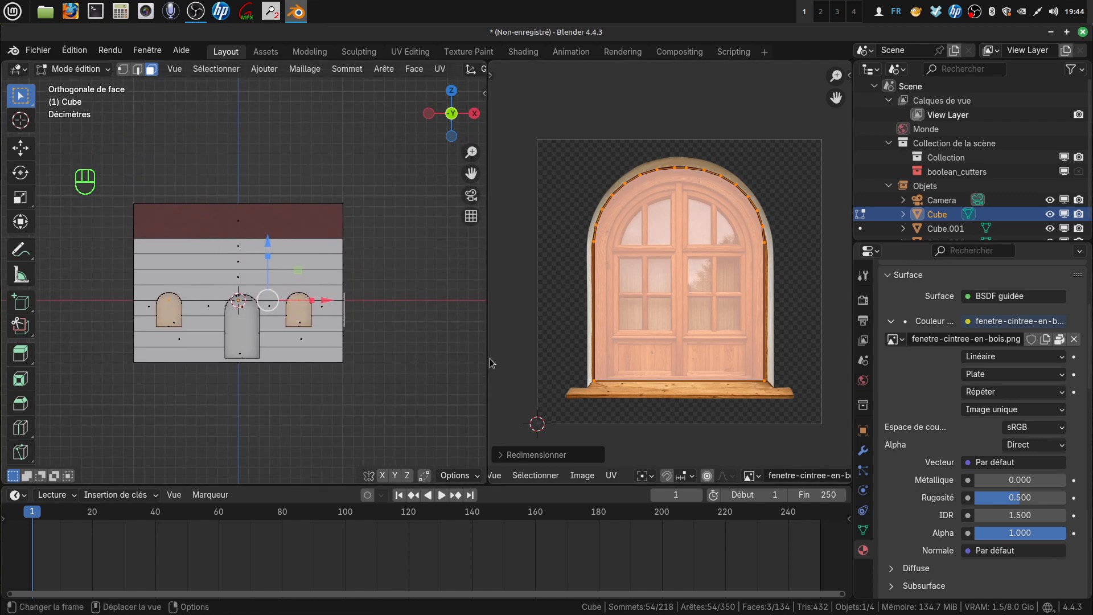
left_click_drag(491, 357, 508, 359)
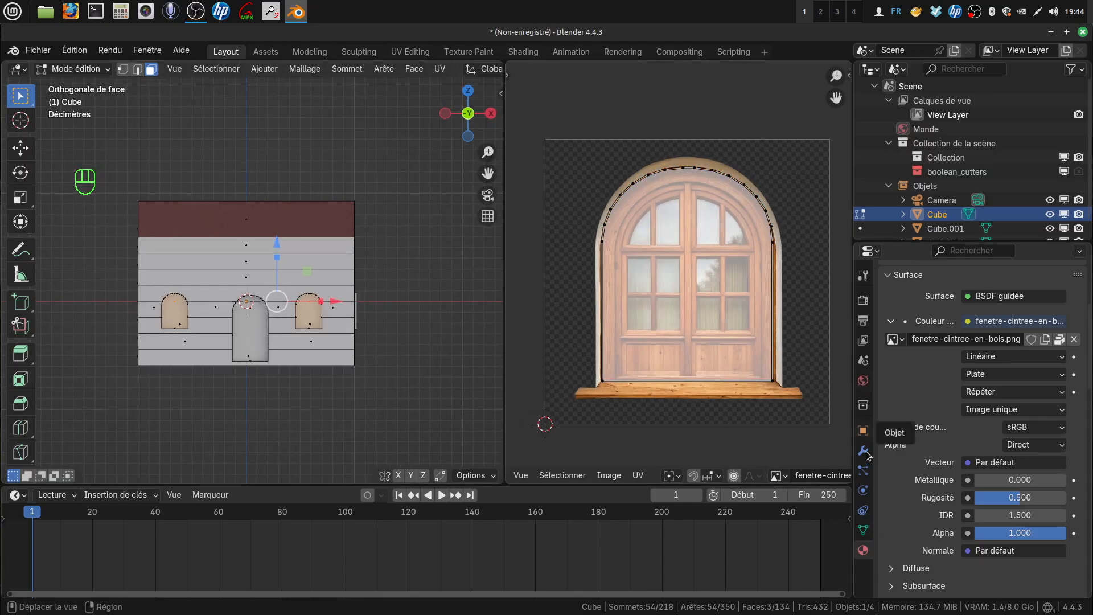
scroll(932, 377, "up", 6)
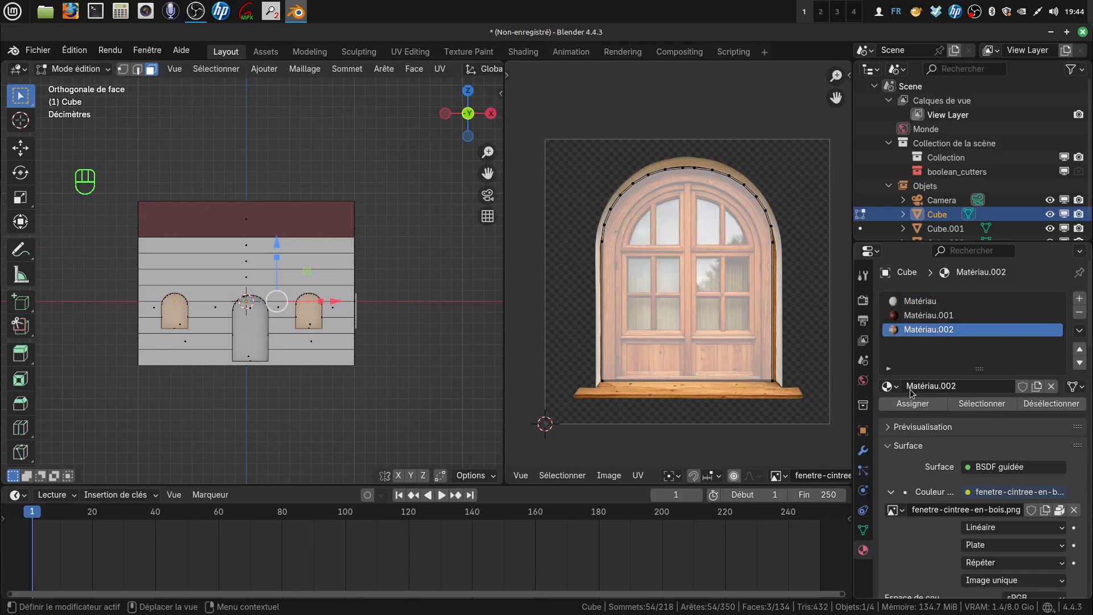
left_click(912, 404)
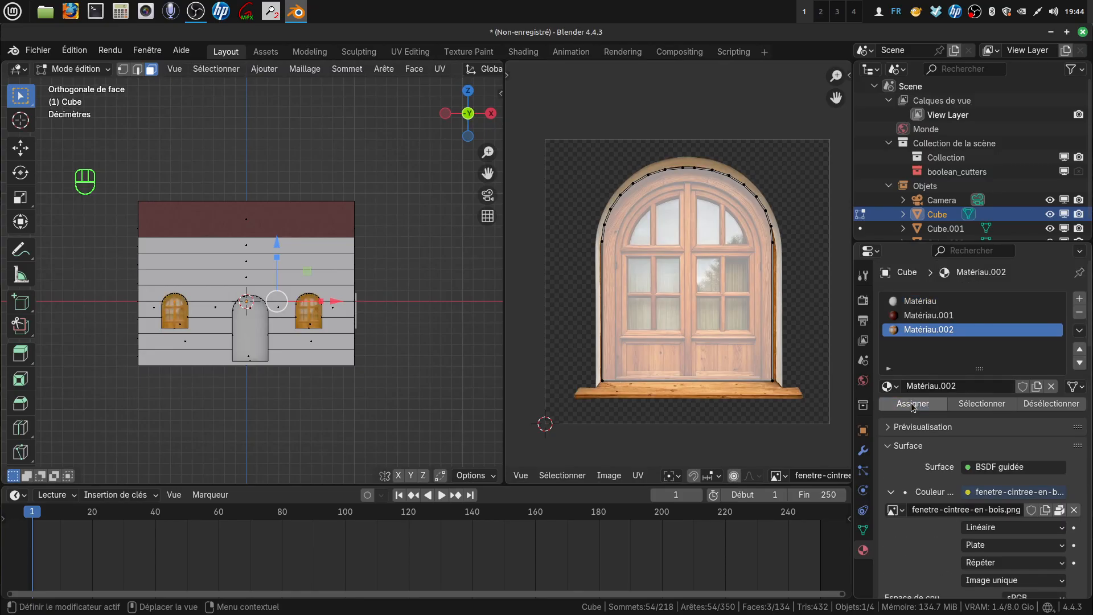
Check the textured windows in Object mode, and select the arched door face of the front wall in Edit mode
scroll(242, 227, "up", 3)
middle_click_drag(365, 433, 476, 364, "shift")
scroll(332, 325, "down", 1)
key("Tab")
middle_click_drag(336, 350, 270, 356, "shift")
scroll(442, 373, "up", 2)
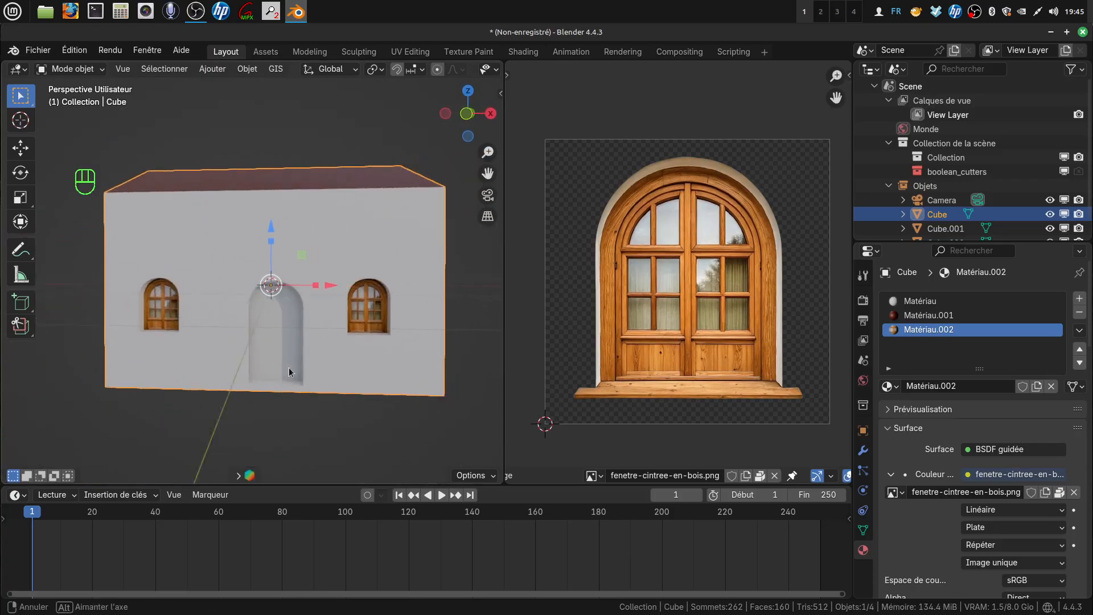
key("Tab")
left_click(274, 357)
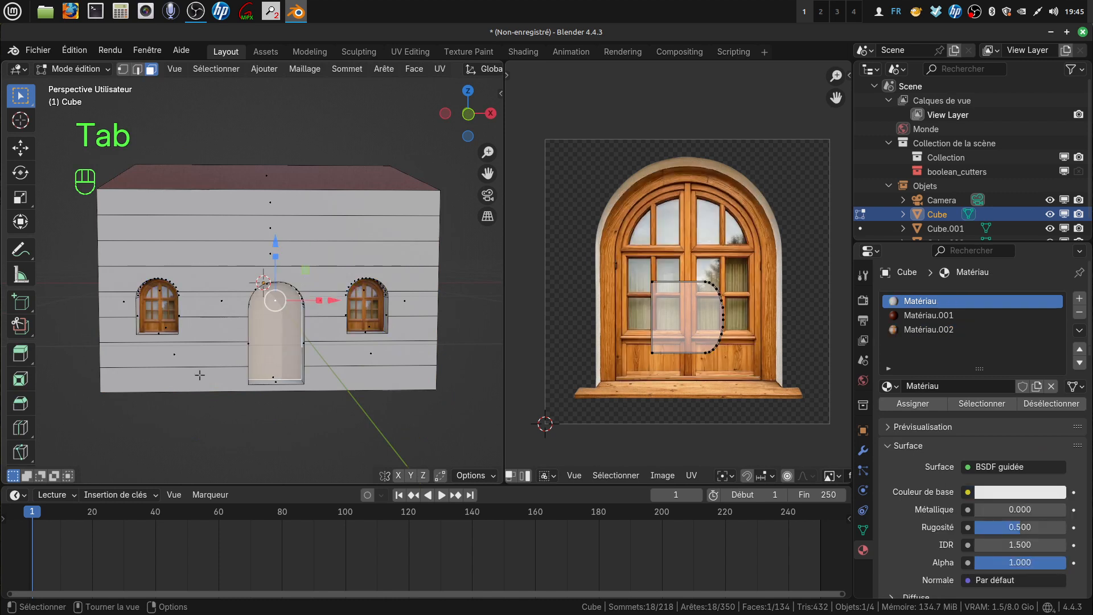
key("KP_1")
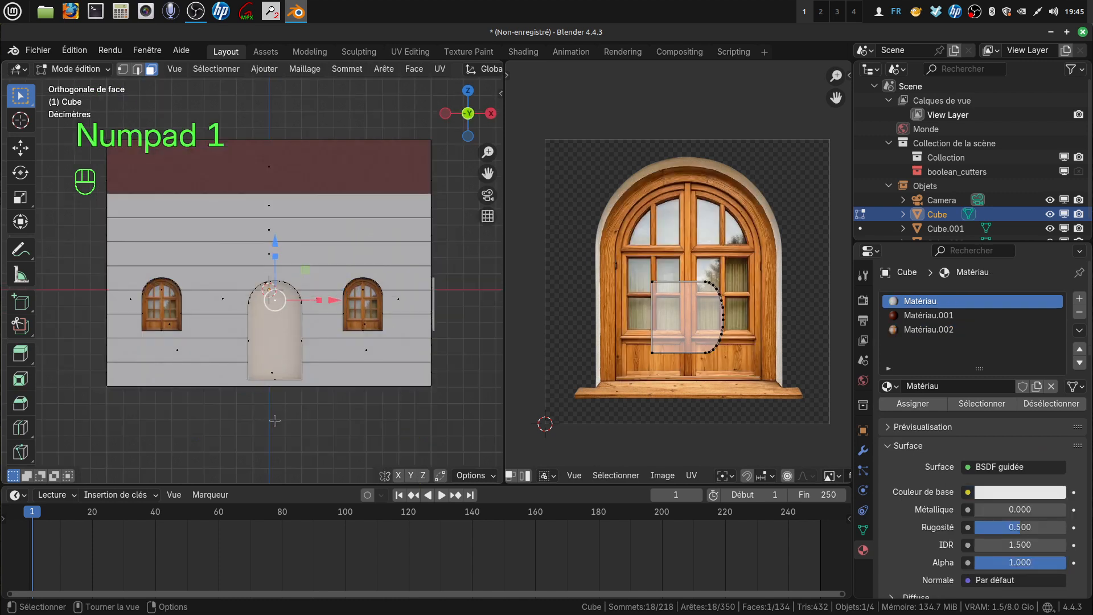
scroll(276, 421, "down", 1)
middle_click_drag(340, 467, 325, 472, "shift")
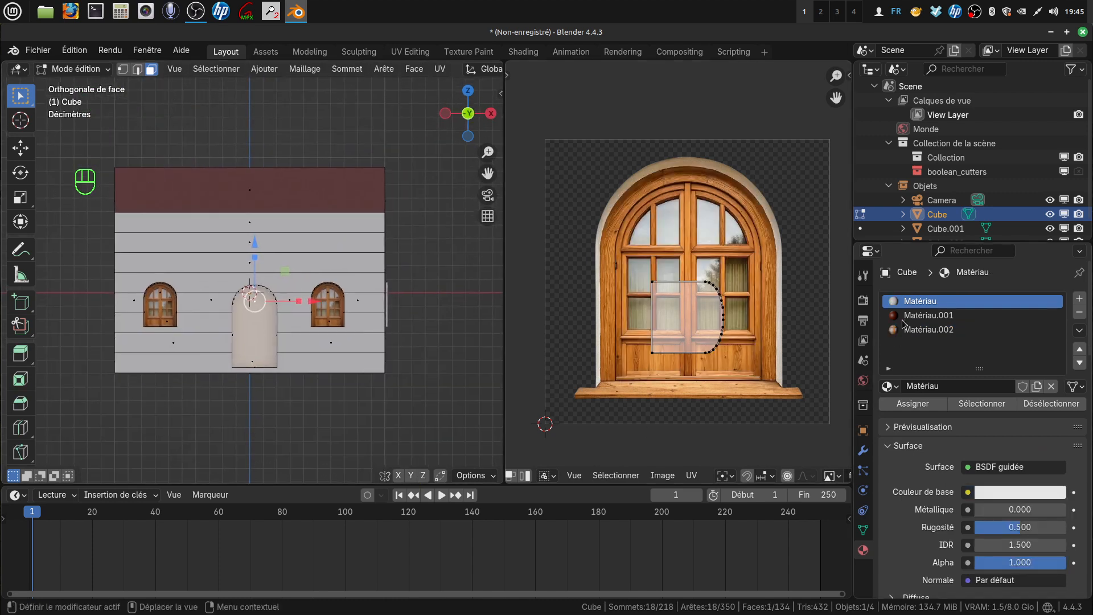
Add a slot with a new material to the house and use an image texture as its base color
left_click(1079, 298)
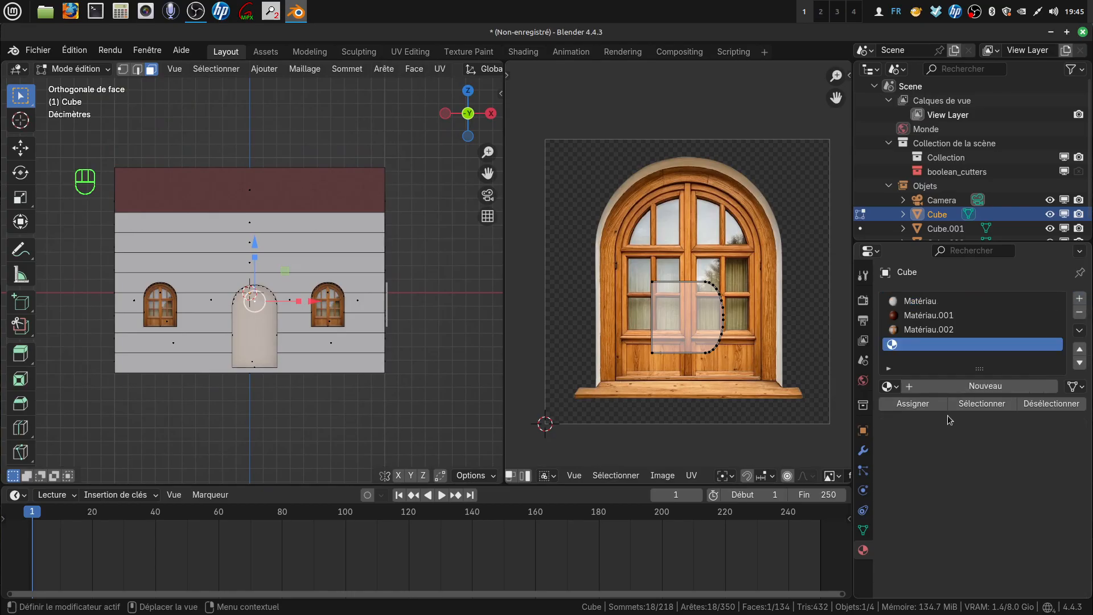
left_click(968, 386)
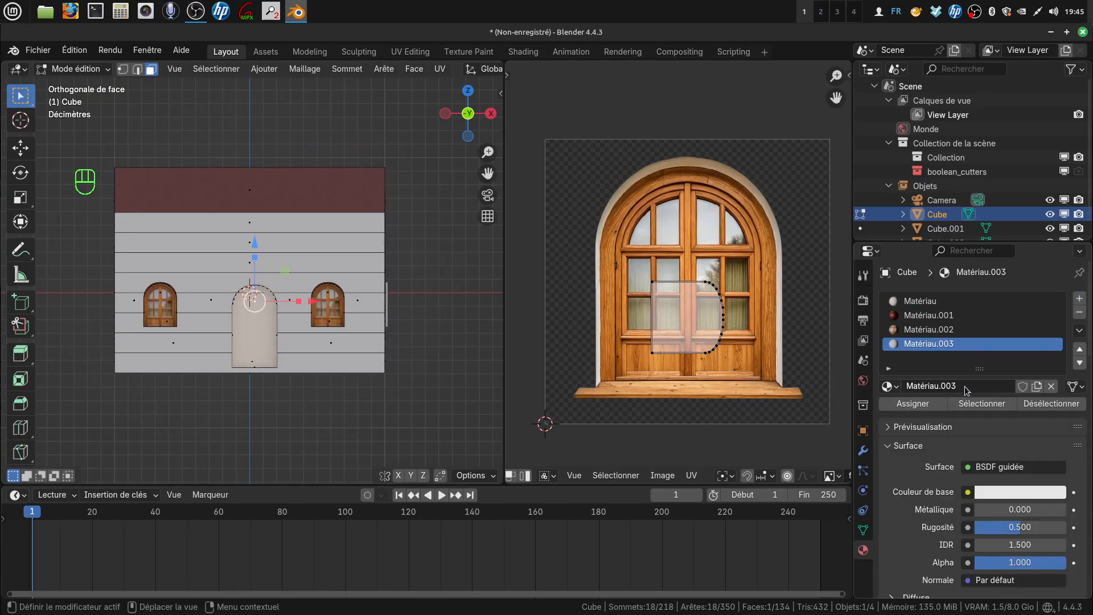
left_click(967, 492)
left_click(617, 367)
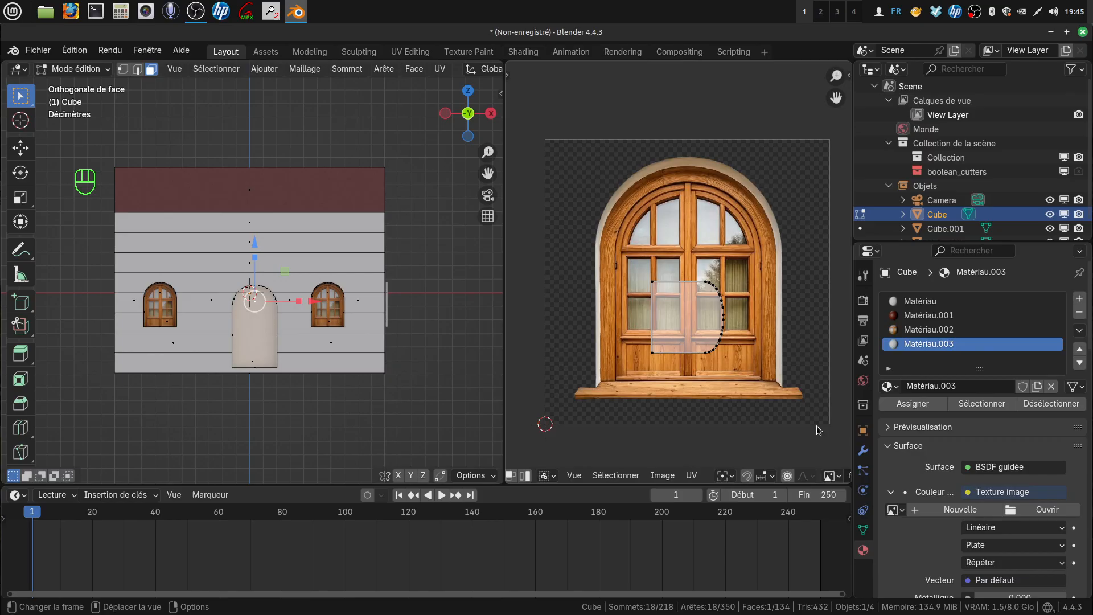
Load porte-dentreè-cintreè-638x1024-2.jpg.webp from the vase bois folder as the new material's texture image
left_click(1010, 512)
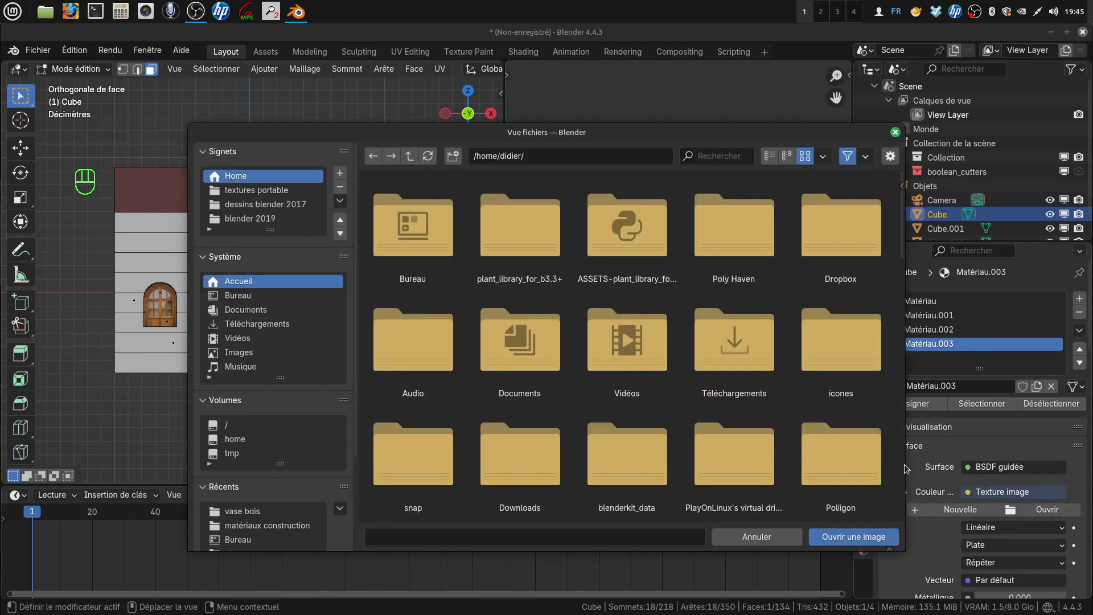
left_click(259, 514)
left_click(623, 336)
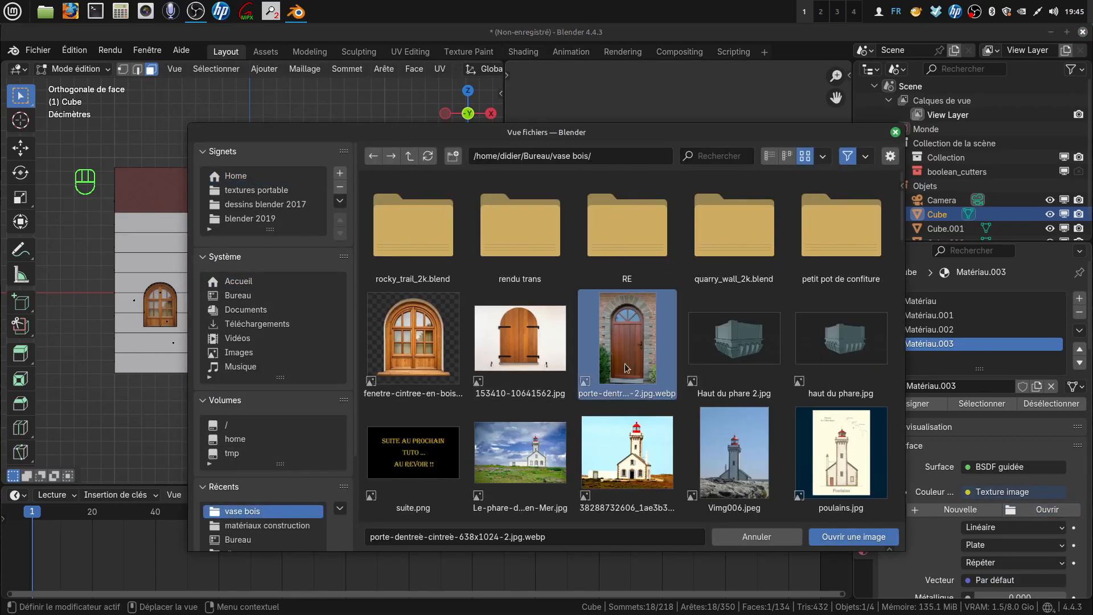
left_click(870, 541)
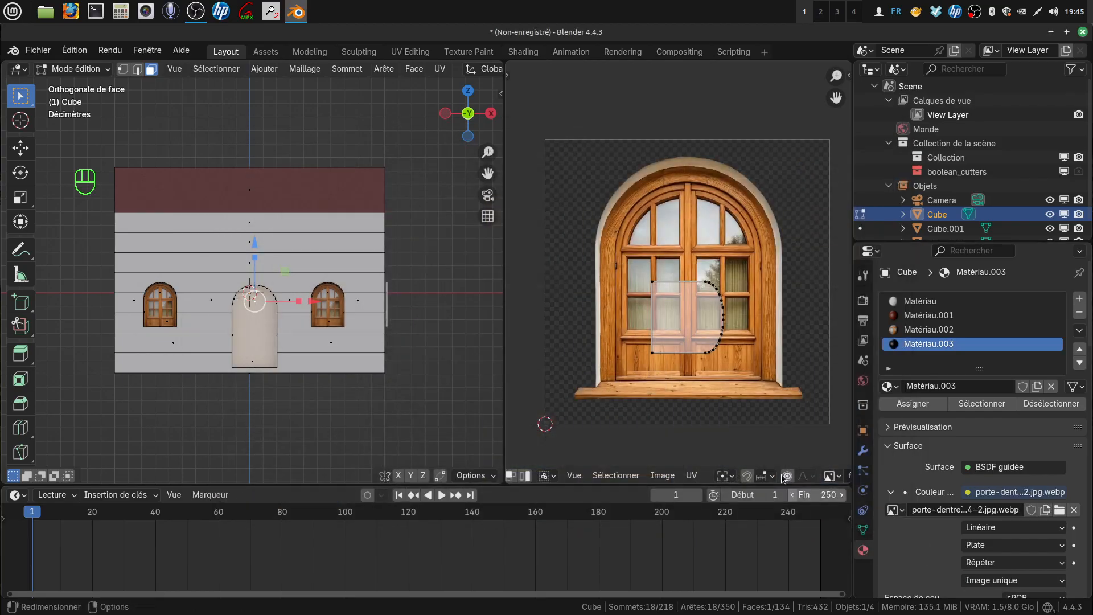
Assign Matériau.003 to the selected door face
left_click(694, 476)
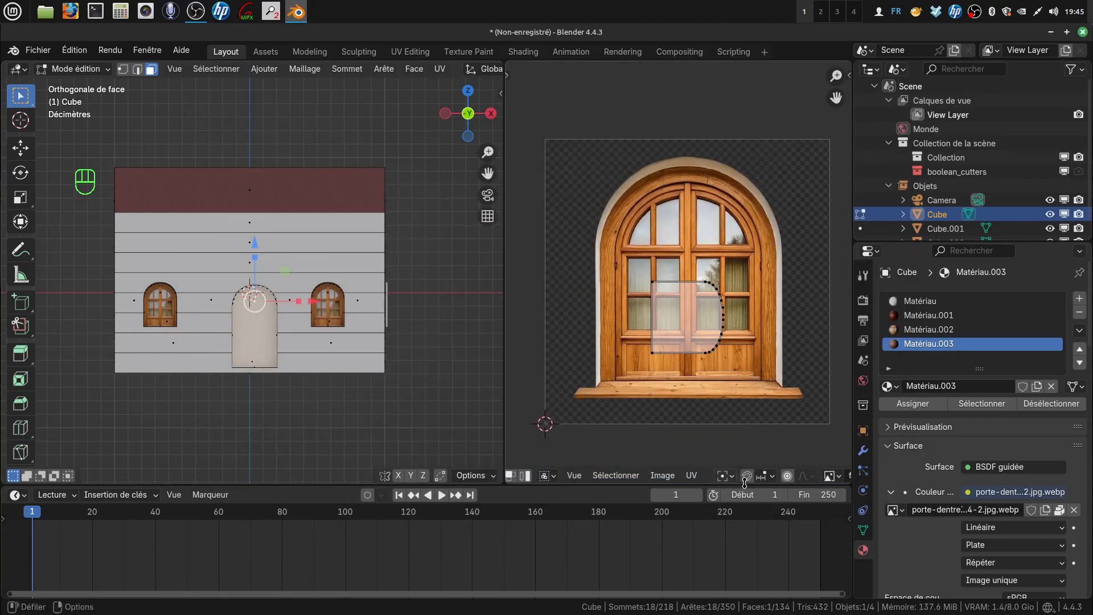
scroll(800, 477, "down", 5)
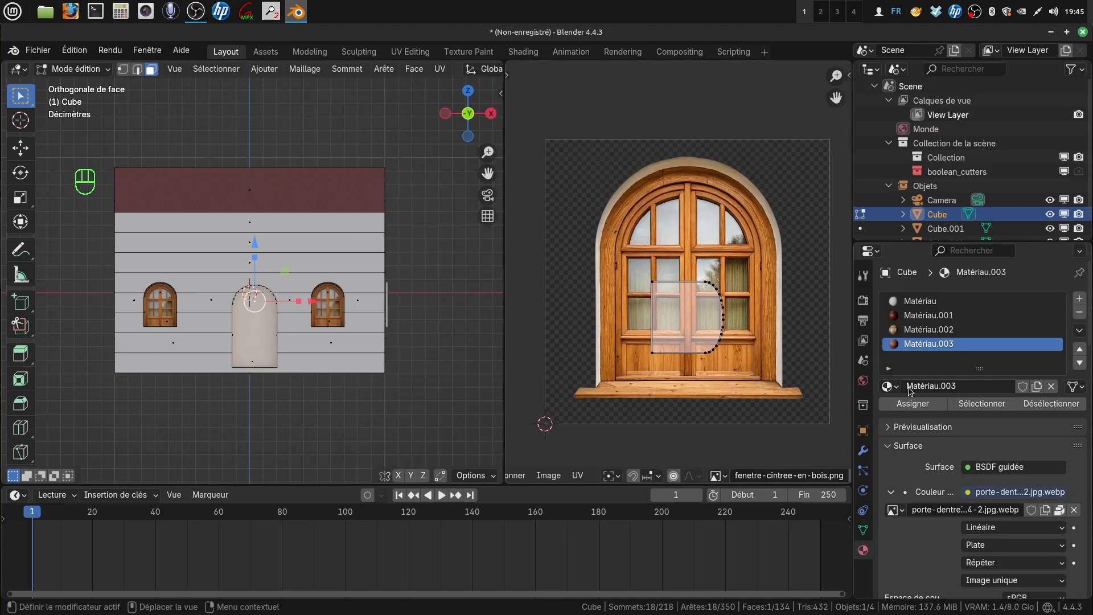
left_click(913, 403)
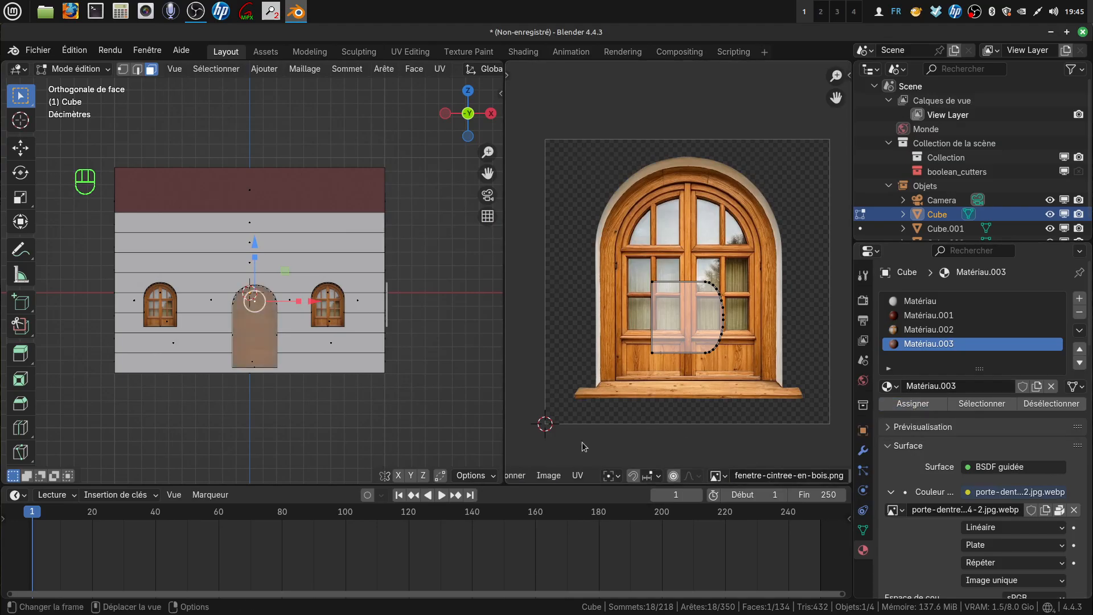
Display porte-dentreè-cintreè-638x1024-2.jpg.webp behind the door face's UV island in the UV editor
left_click(725, 477)
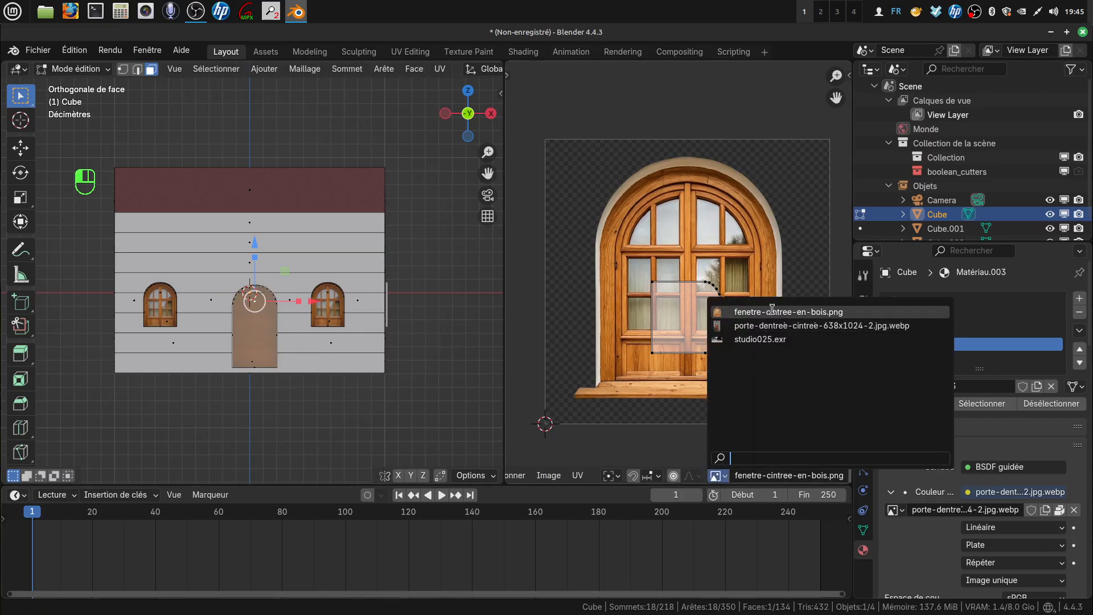
left_click(784, 327)
scroll(683, 273, "down", 2)
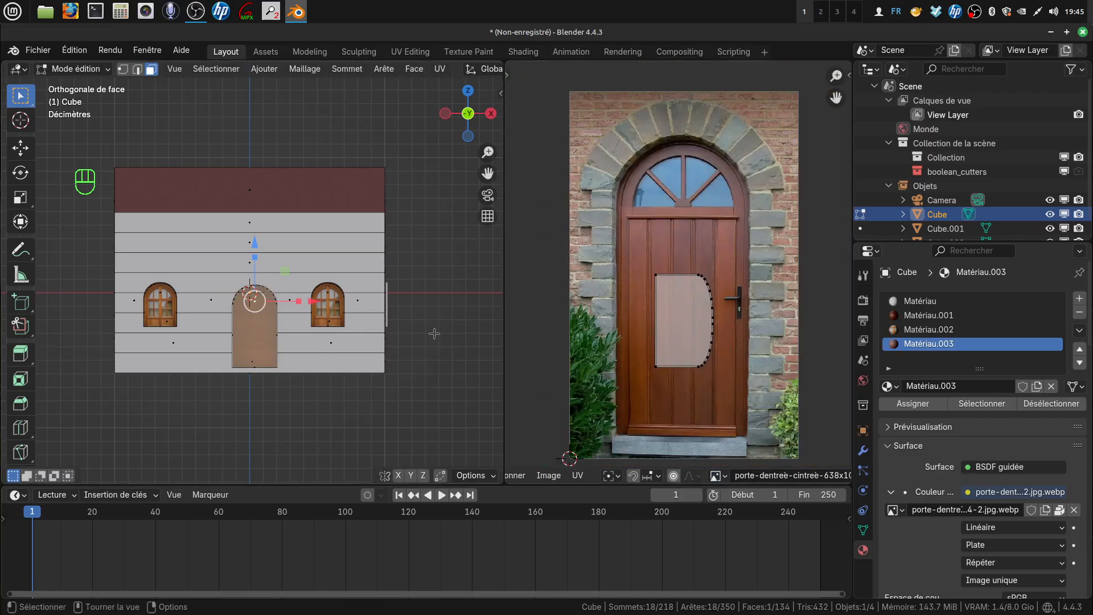
Clear the face selection and examine the texture on the door up close
scroll(348, 349, "up", 1)
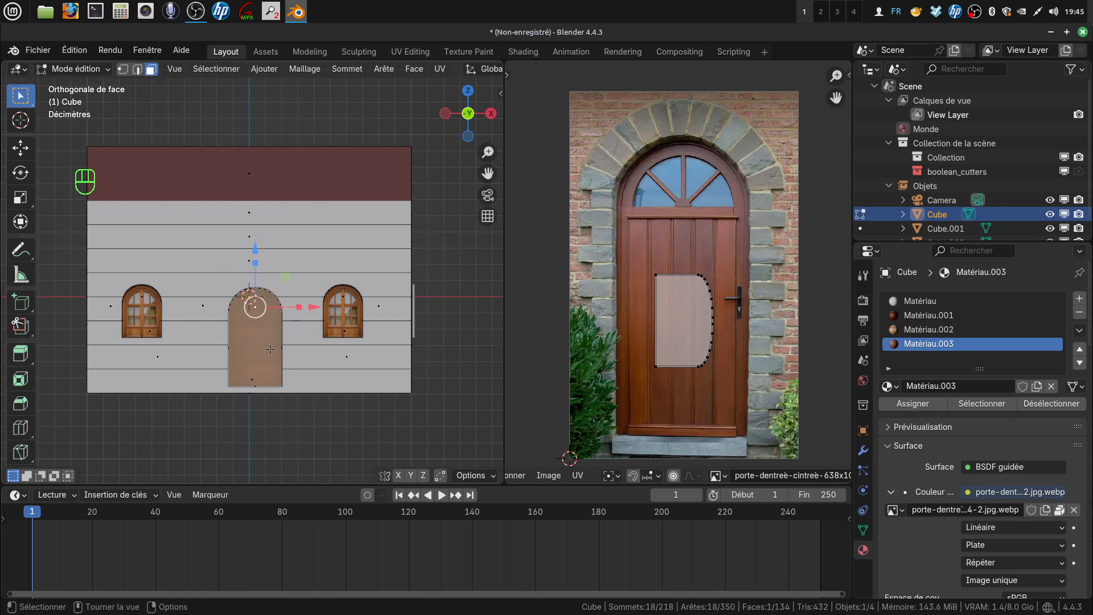
key("a")
key("a")
scroll(286, 370, "up", 3)
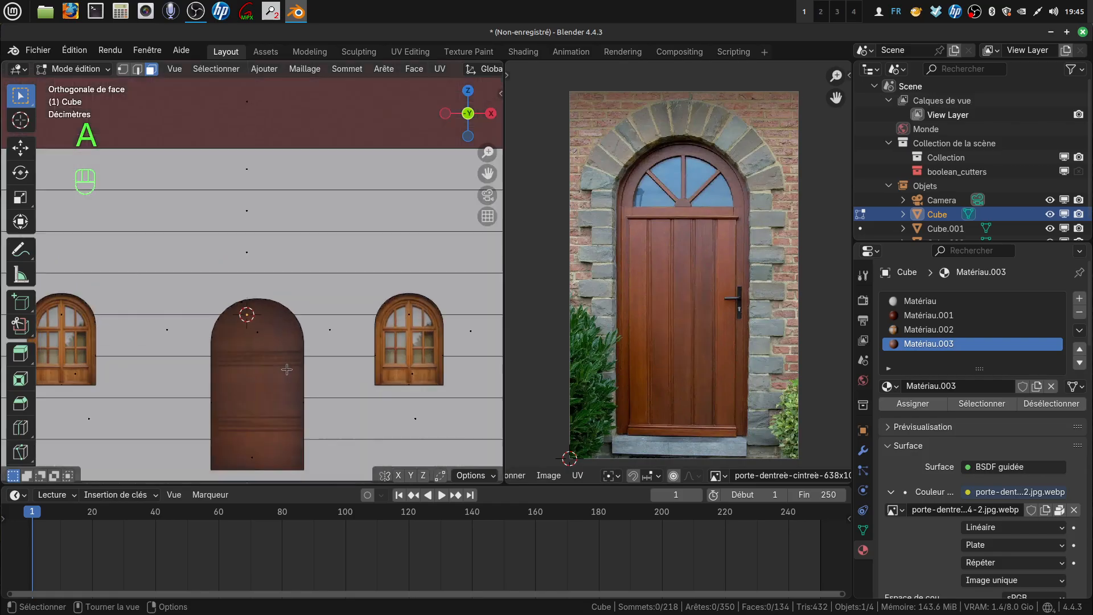
Select only the door face and unwrap it by projecting its UVs from the front view
key("a")
key("a")
left_click(276, 365)
scroll(316, 349, "down", 2)
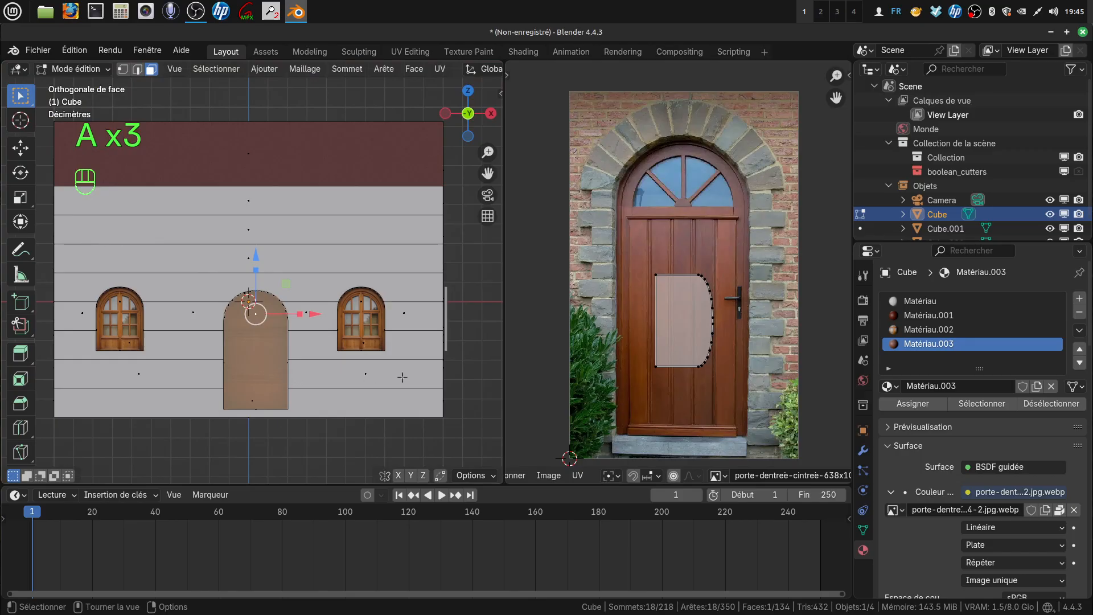
key("u")
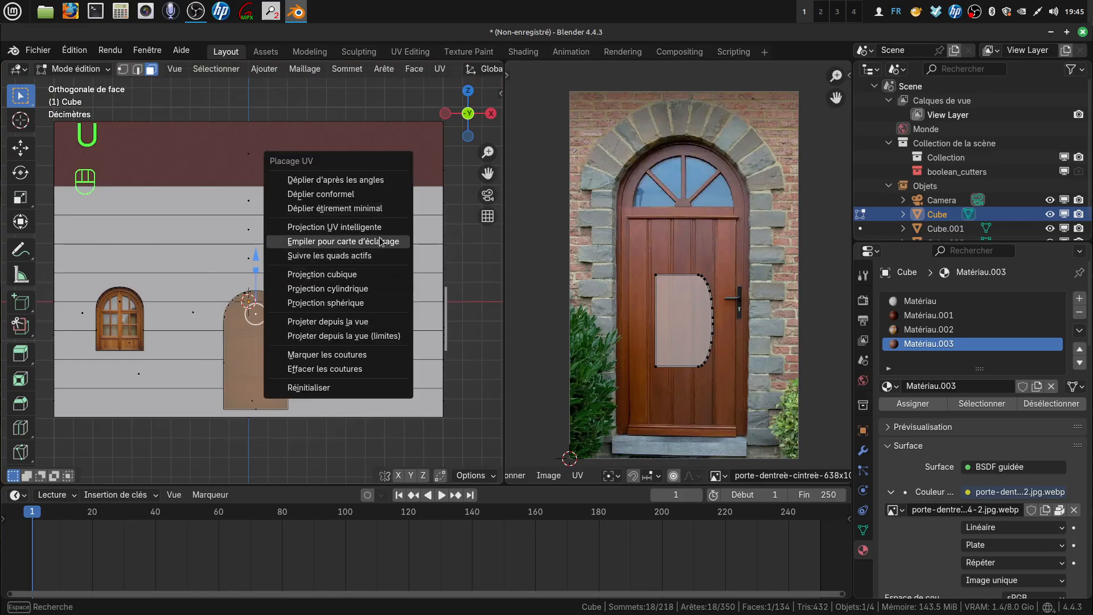
left_click(367, 323)
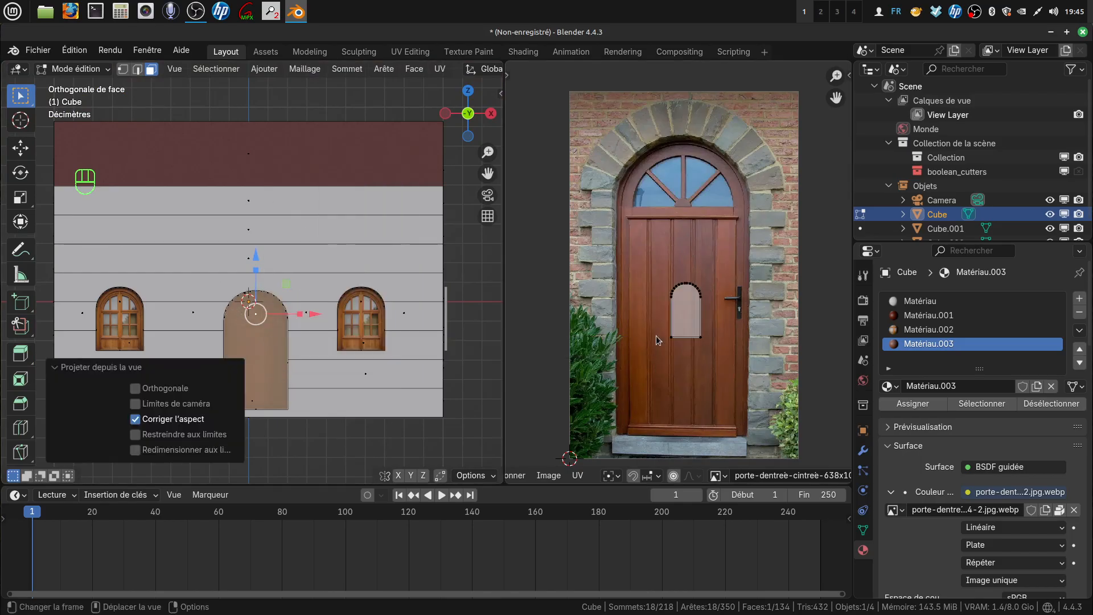
Scale and move the door's whole UV island so its arch matches the arched top and width of the photographed door
left_click_drag(661, 271, 709, 357)
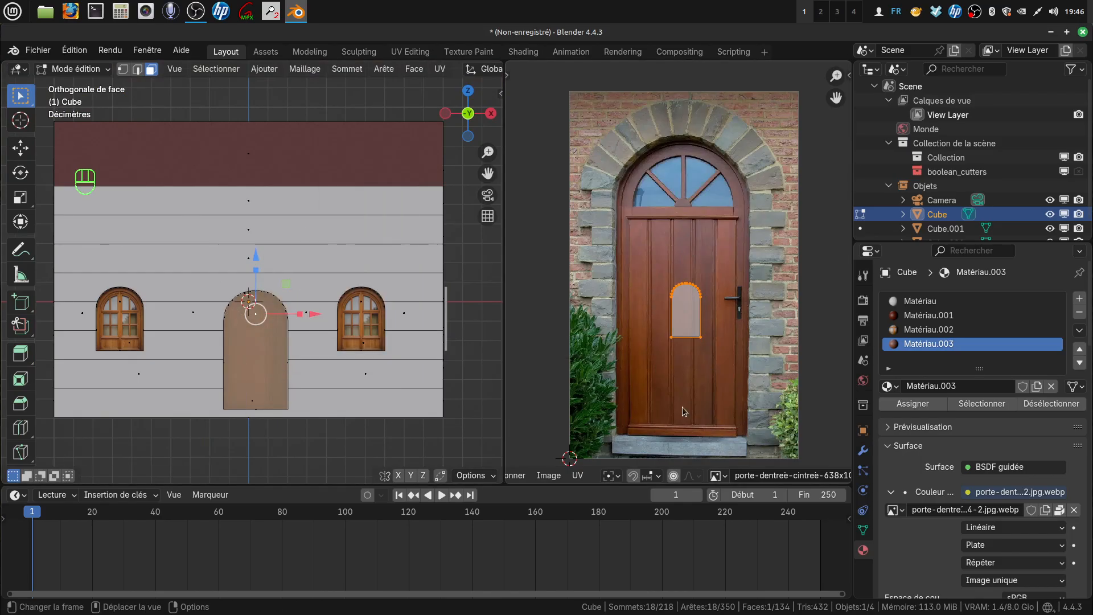
key("s")
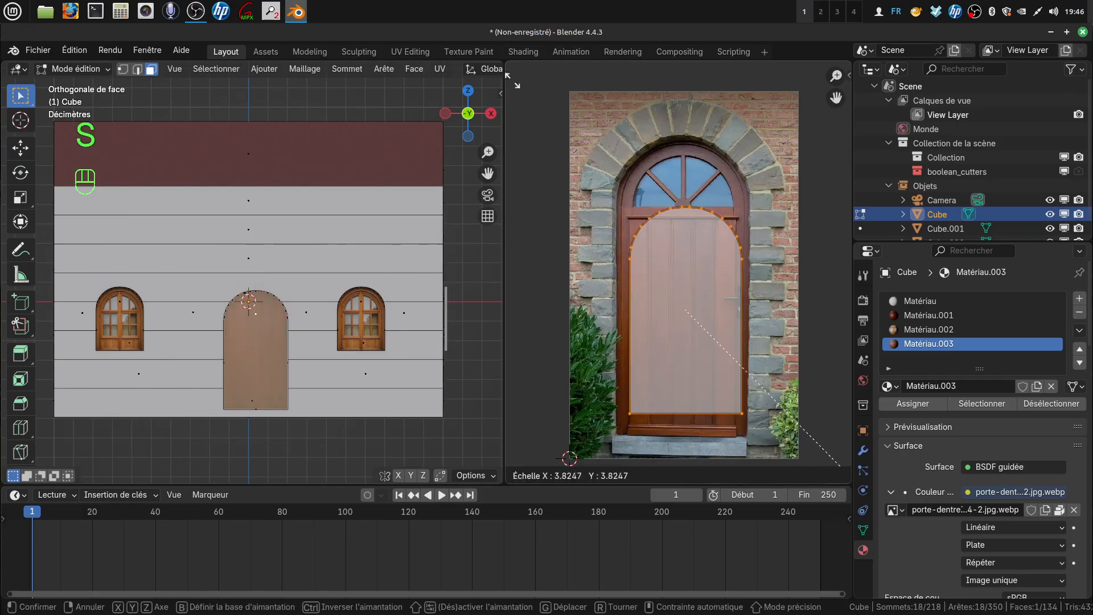
left_click(746, 269)
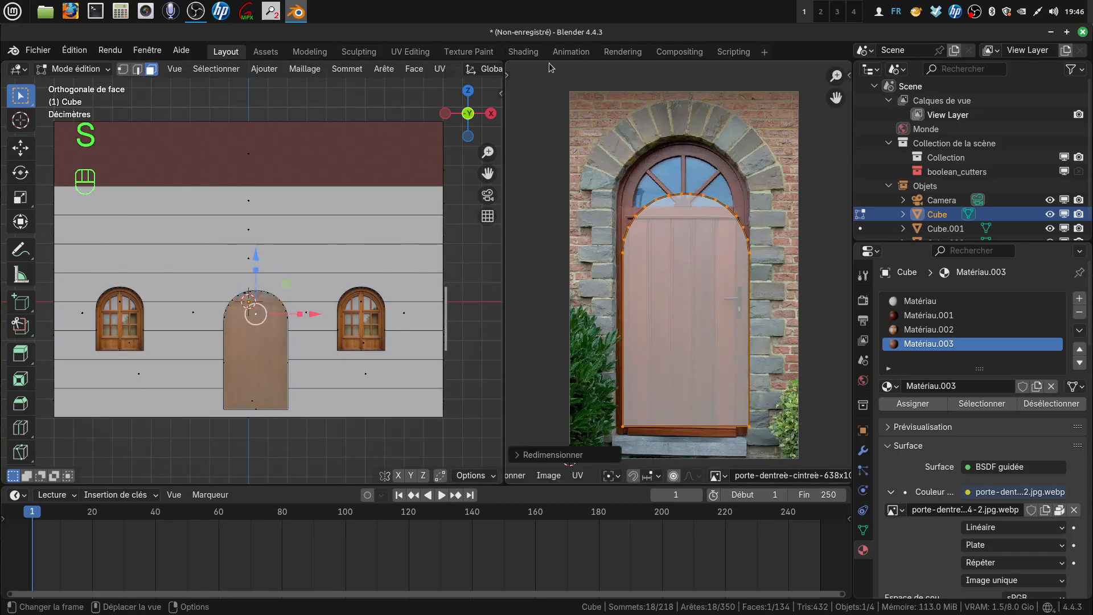
key("g")
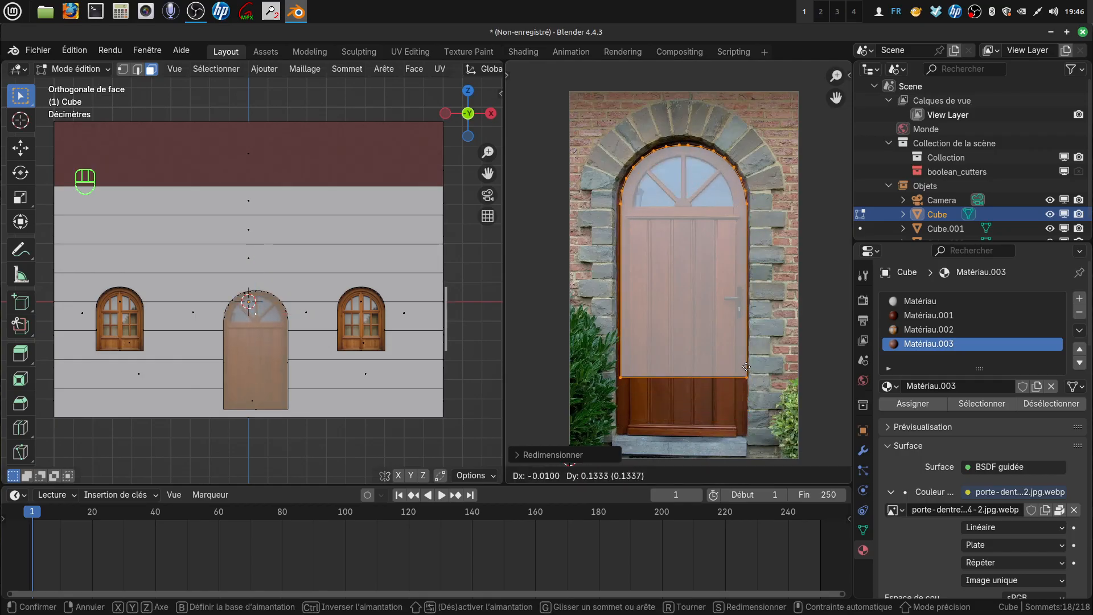
left_click(745, 367)
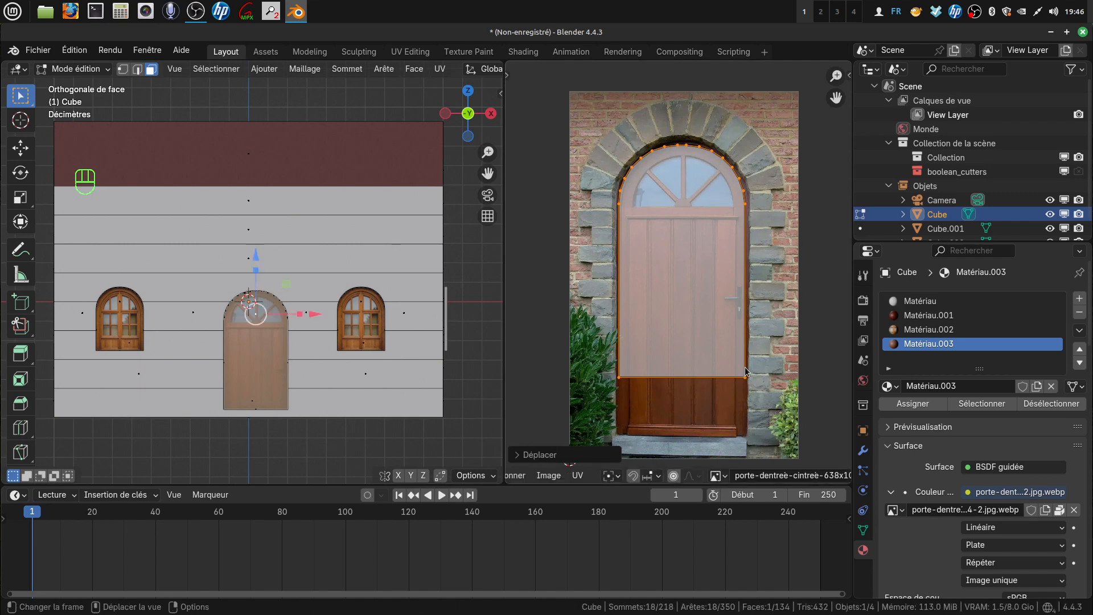
key("s")
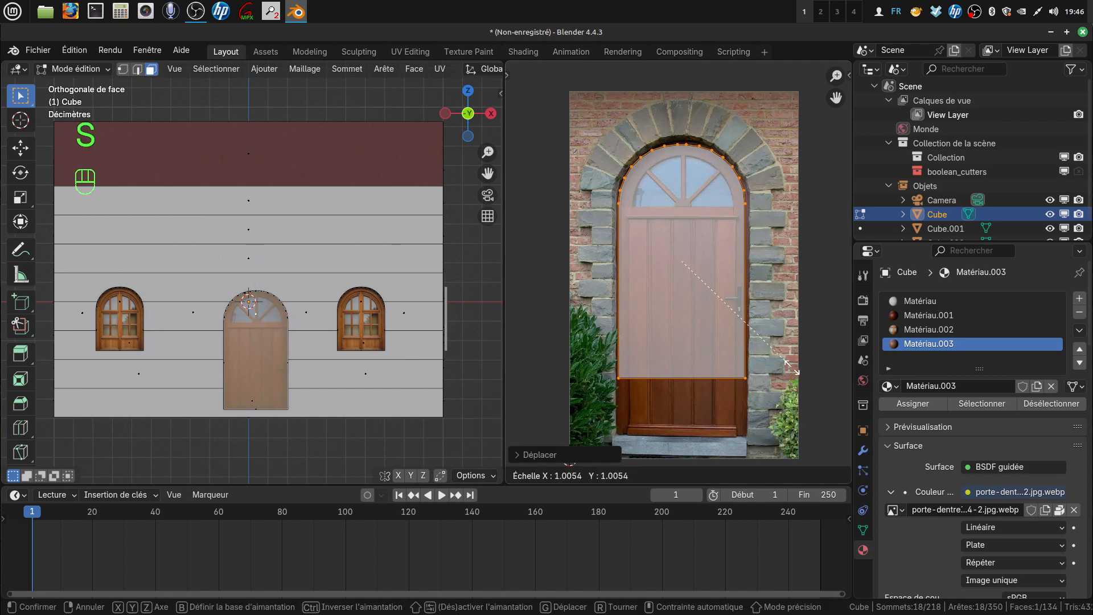
left_click(793, 370)
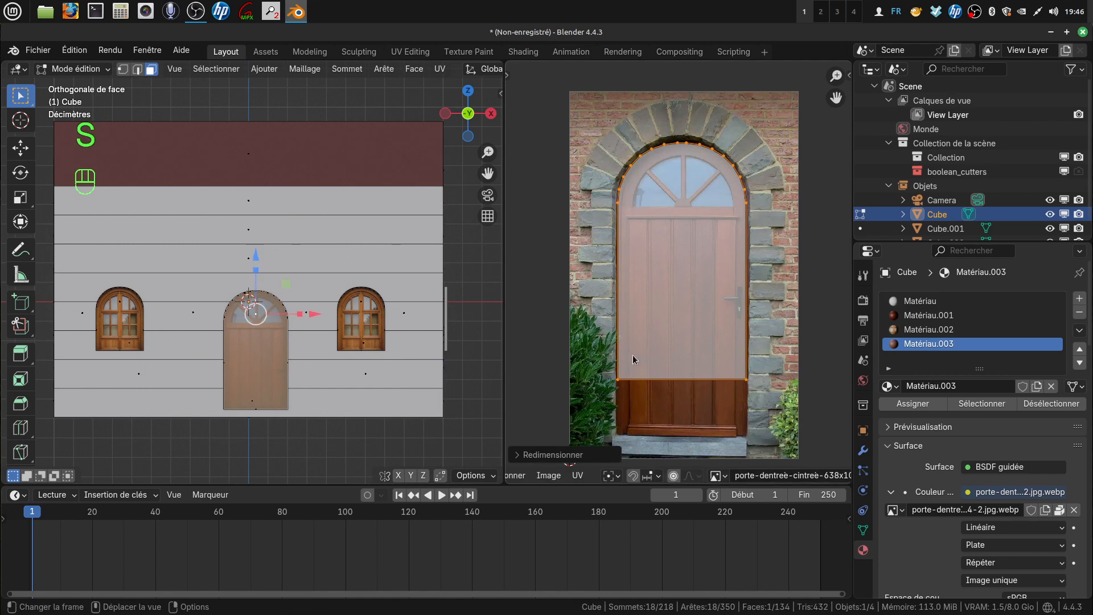
Move the lower UV vertices of the door island down along Y by about 0.15 to the photographed door's base
left_click_drag(586, 359, 787, 410)
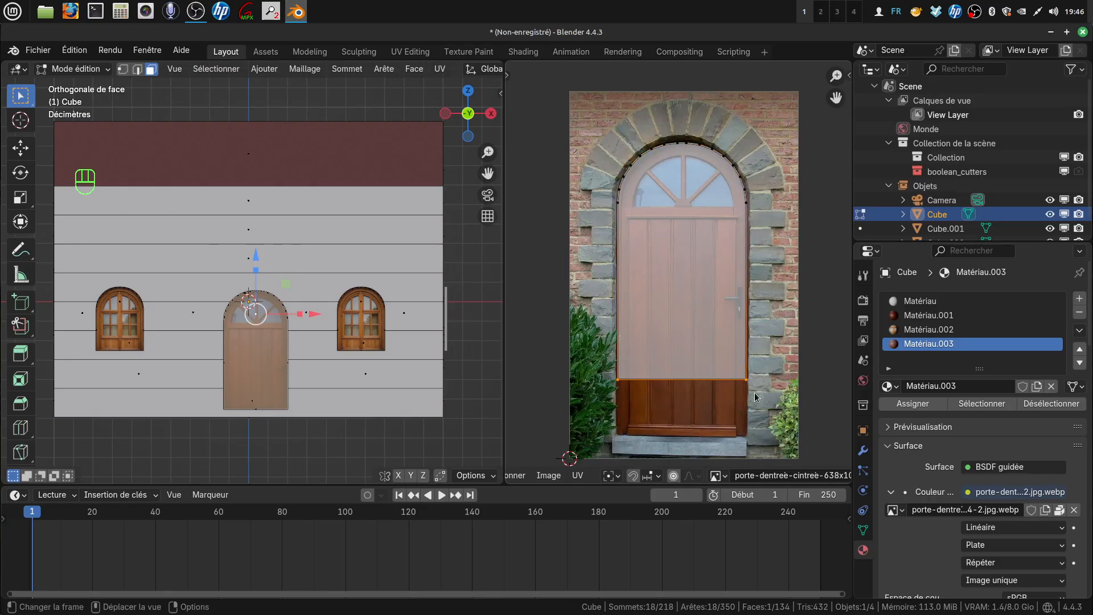
key("g")
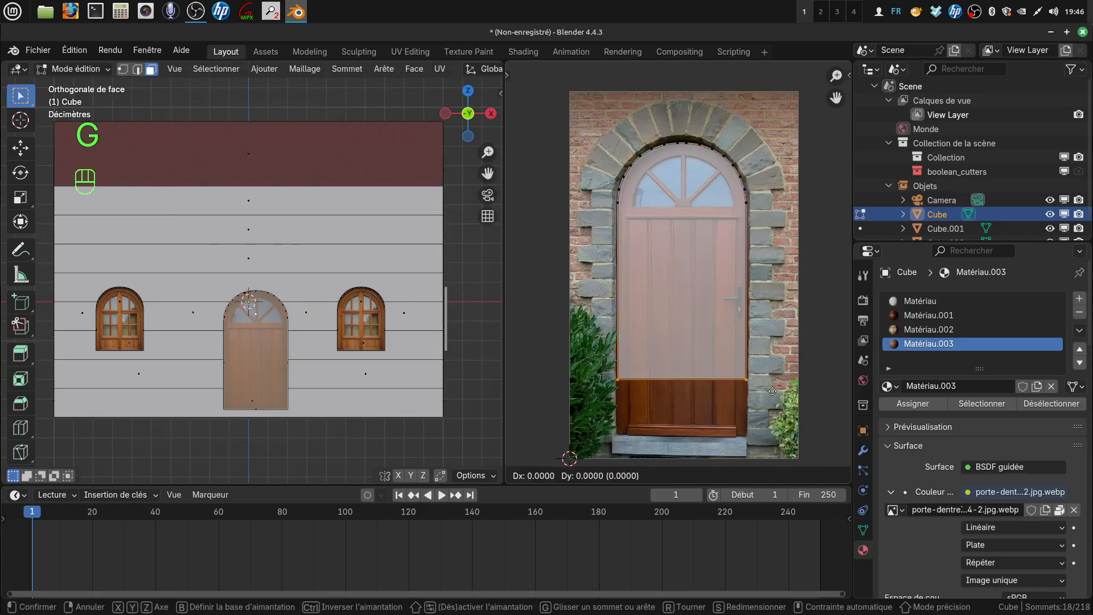
key("y")
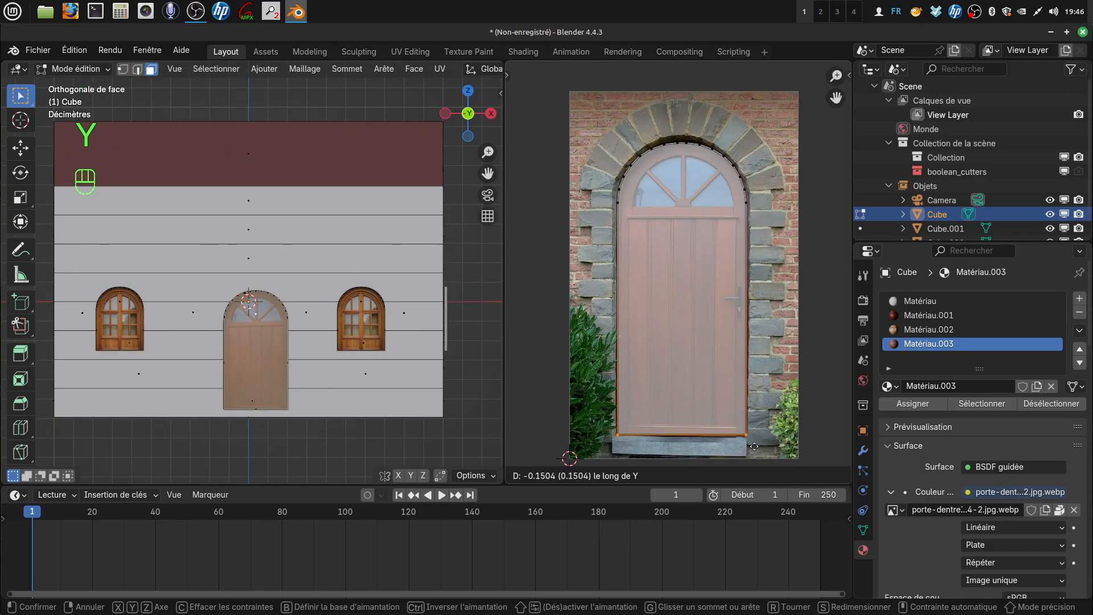
left_click(753, 446)
scroll(354, 317, "up", 1)
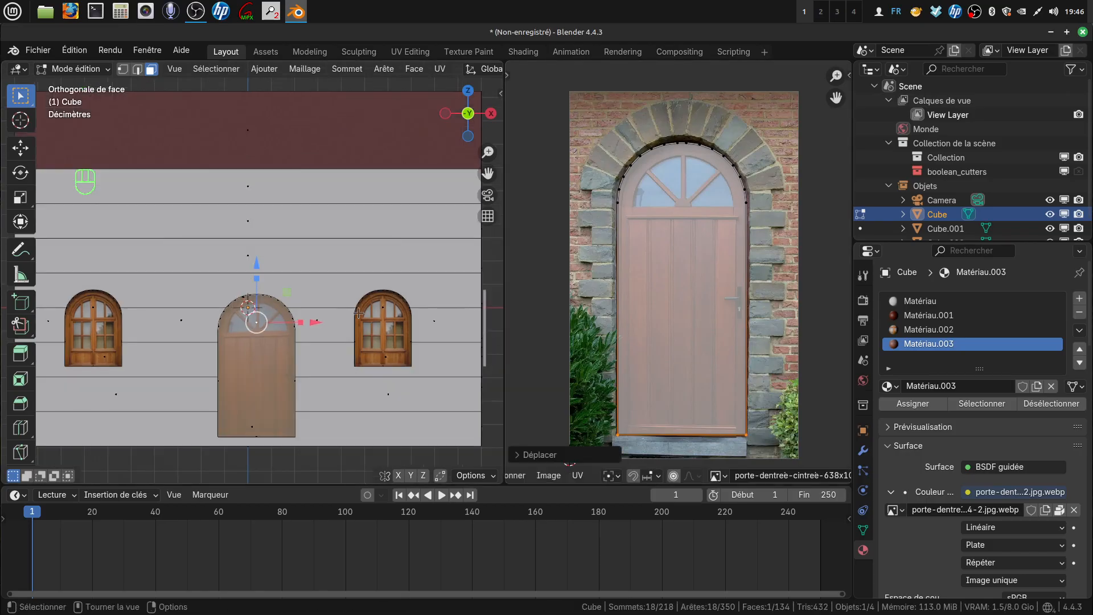
Switch to Object Mode, select the shutter Cube.002 beside the side-wall window, and give it a new material
key("Tab")
middle_click_drag(336, 302, 302, 312)
middle_click_drag(391, 348, 381, 357, "shift")
mouse_move(389, 320)
middle_mouse_down()
mouse_move(337, 324)
mouse_move(323, 302)
mouse_move(292, 320)
mouse_move(354, 312)
mouse_move(371, 323)
mouse_move(346, 326)
mouse_move(468, 310)
mouse_move(376, 322)
mouse_move(404, 312)
mouse_move(2, 279)
mouse_move(408, 319)
mouse_move(401, 288)
mouse_move(345, 298)
mouse_move(391, 305)
mouse_move(299, 265)
mouse_move(399, 336)
mouse_move(374, 333)
middle_mouse_up()
left_click(374, 318)
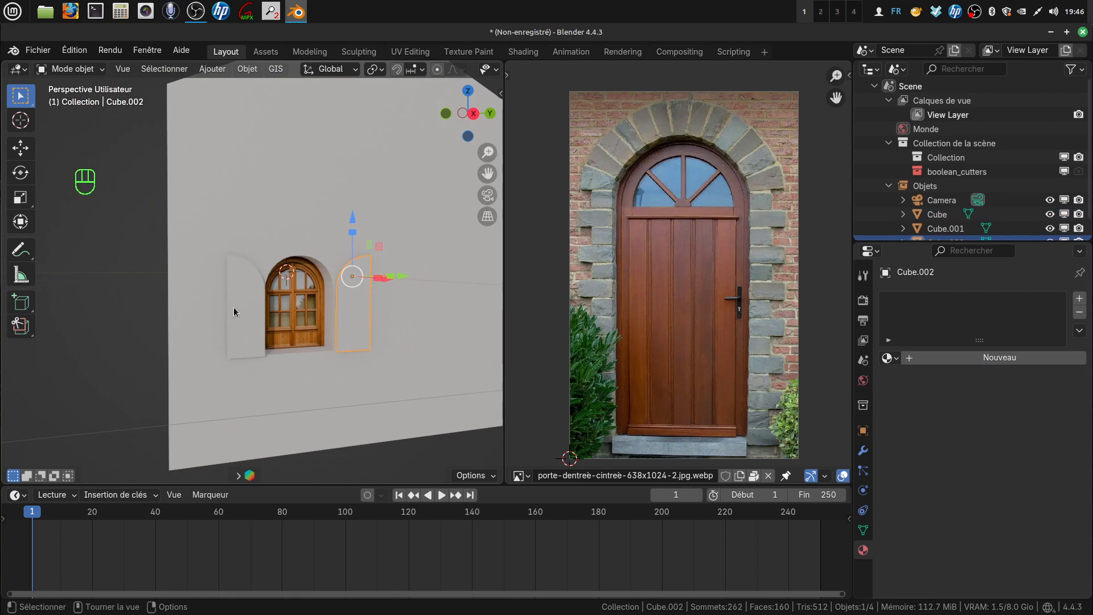
middle_click_drag(354, 313, 409, 307)
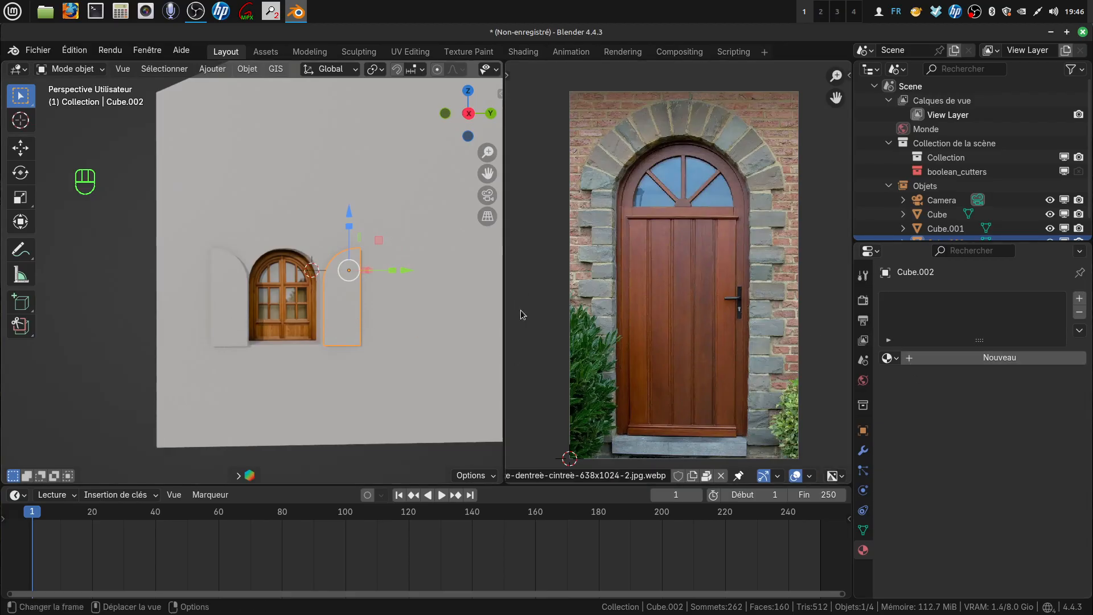
left_click(969, 362)
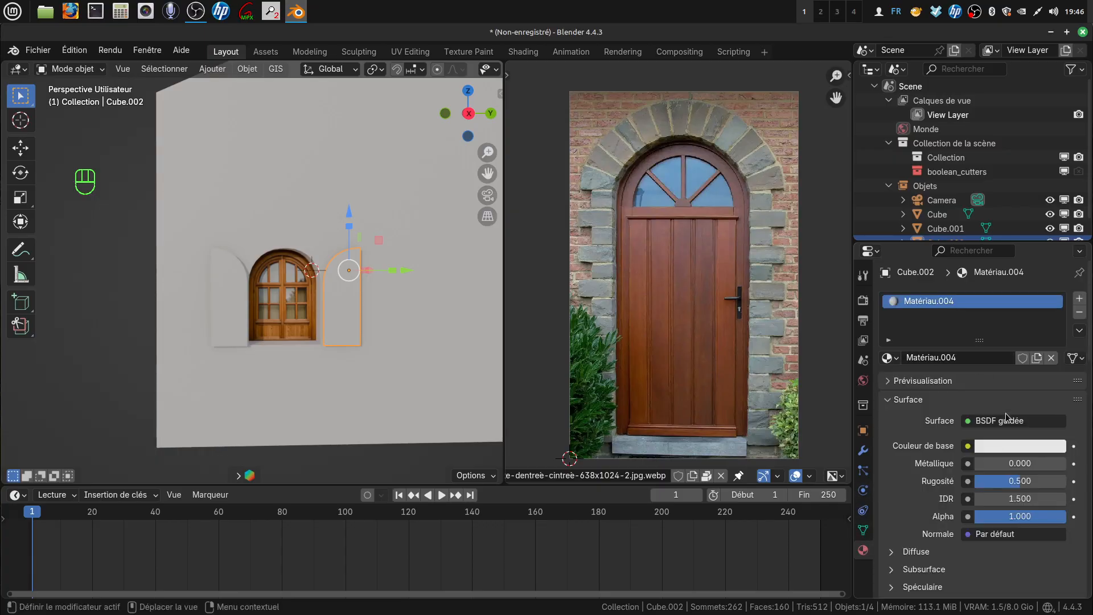
Use an image texture as the shutter material's base color and load 153410-10641562.jpg from the vase bois folder
left_click(969, 448)
left_click(640, 320)
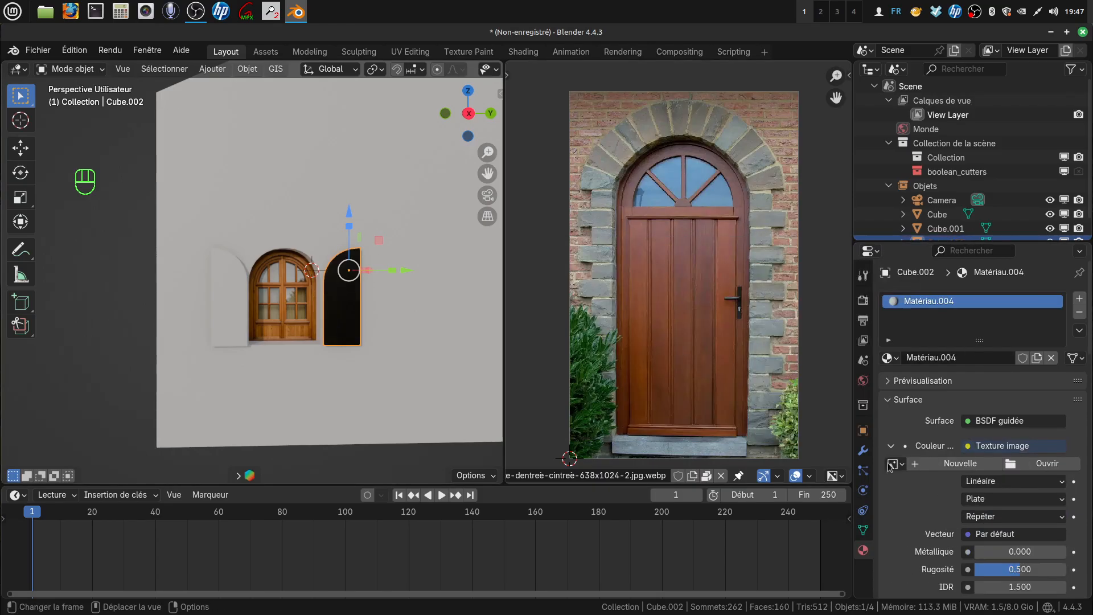
left_click(1014, 474)
left_click(295, 510)
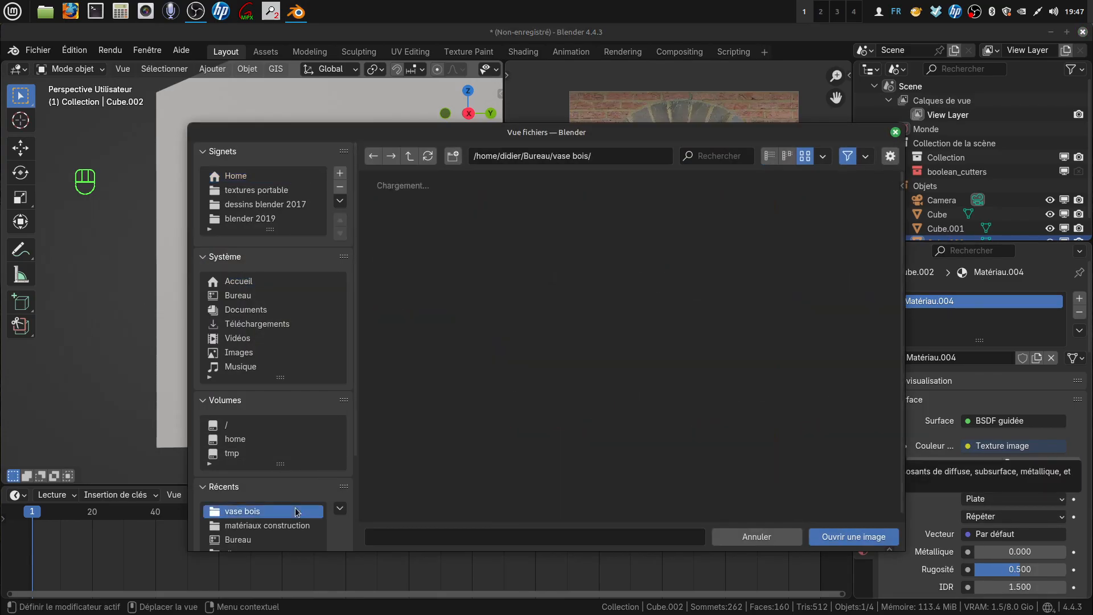
left_click(525, 339)
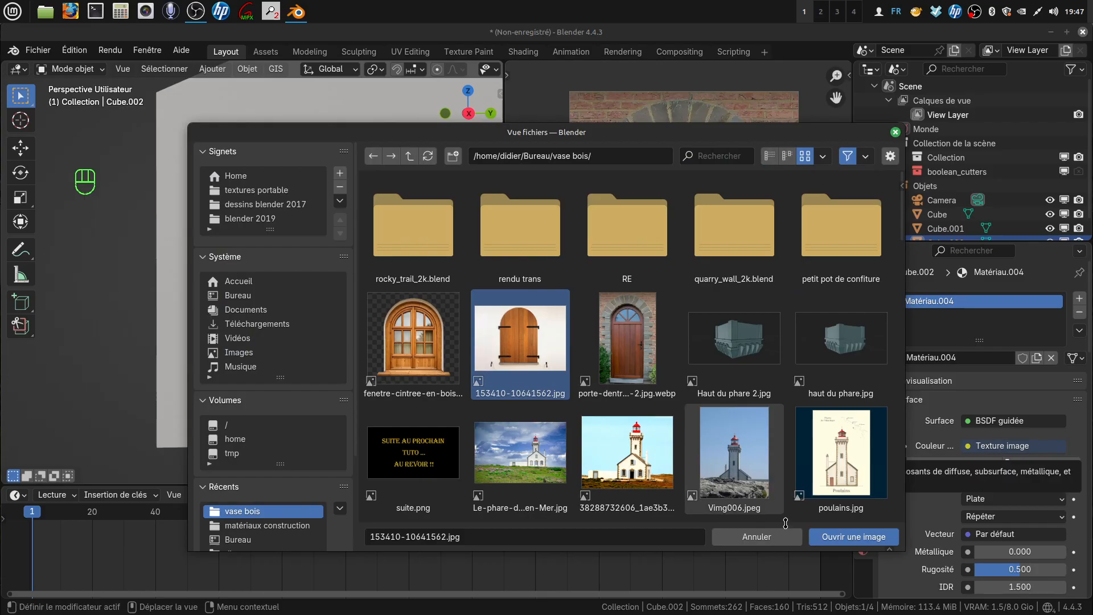
left_click(853, 536)
Rename the shutter's material to volets
double_click(956, 358)
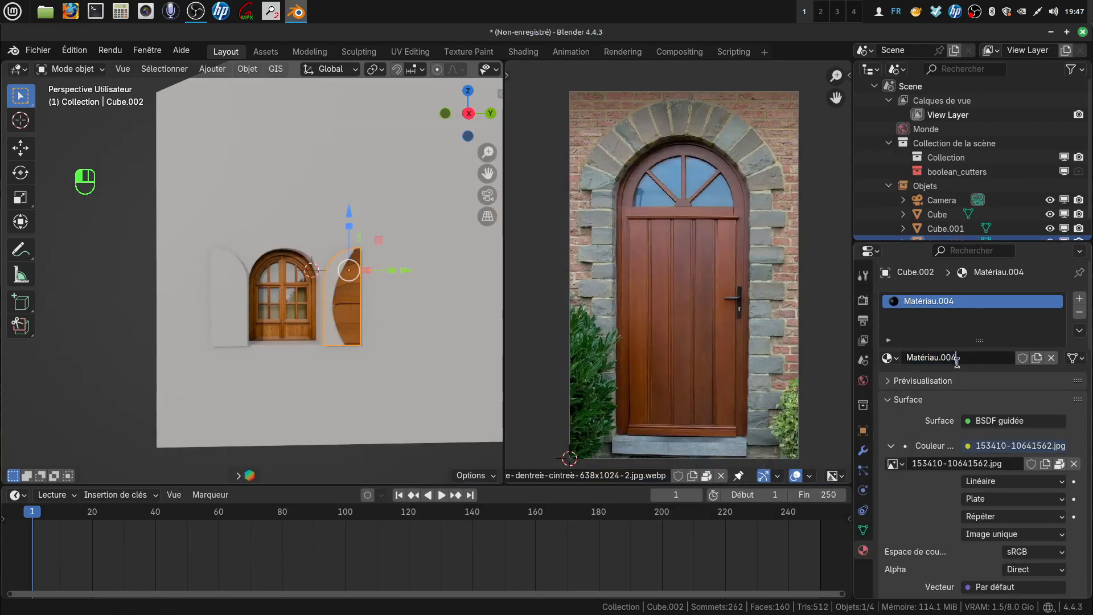
key("BackSpace")
key("BackSpace")
key("BackSpace")
key("BackSpace")
key("BackSpace")
key("BackSpace")
key("BackSpace")
key("BackSpace")
key("BackSpace")
key("BackSpace")
key("BackSpace")
type("volets")
key("Return")
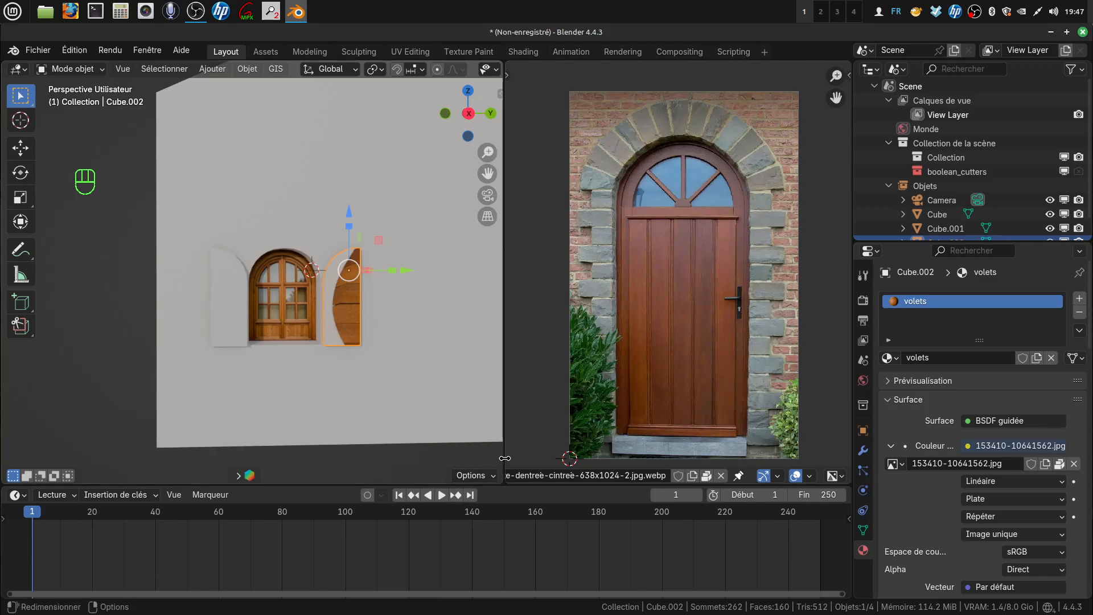
Widen the image editor area and display 153410-10641562.jpg in it
left_click_drag(503, 418, 415, 441)
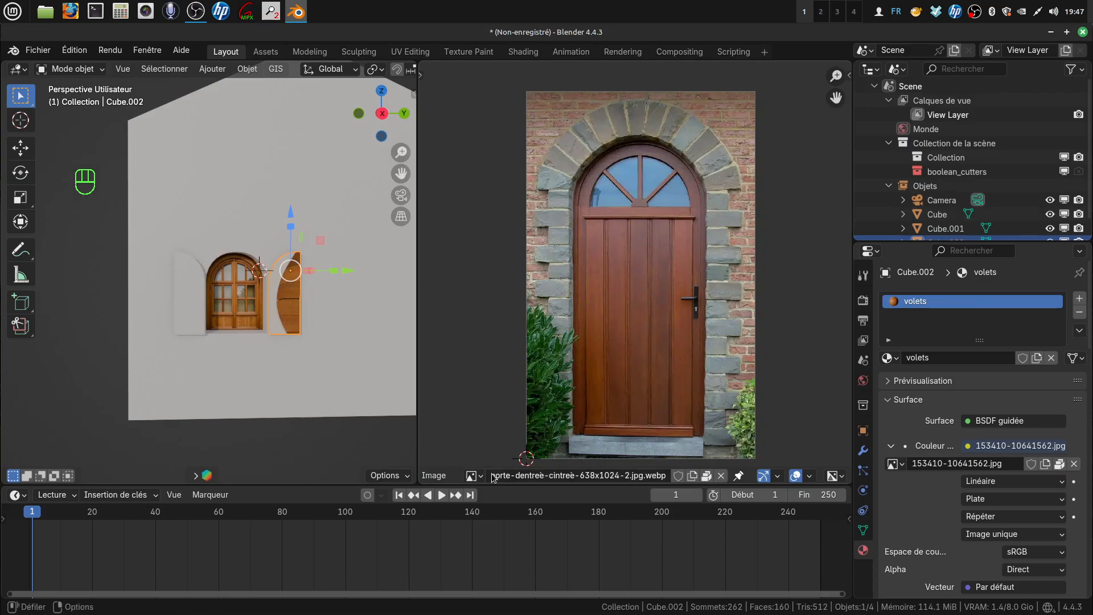
left_click(471, 476)
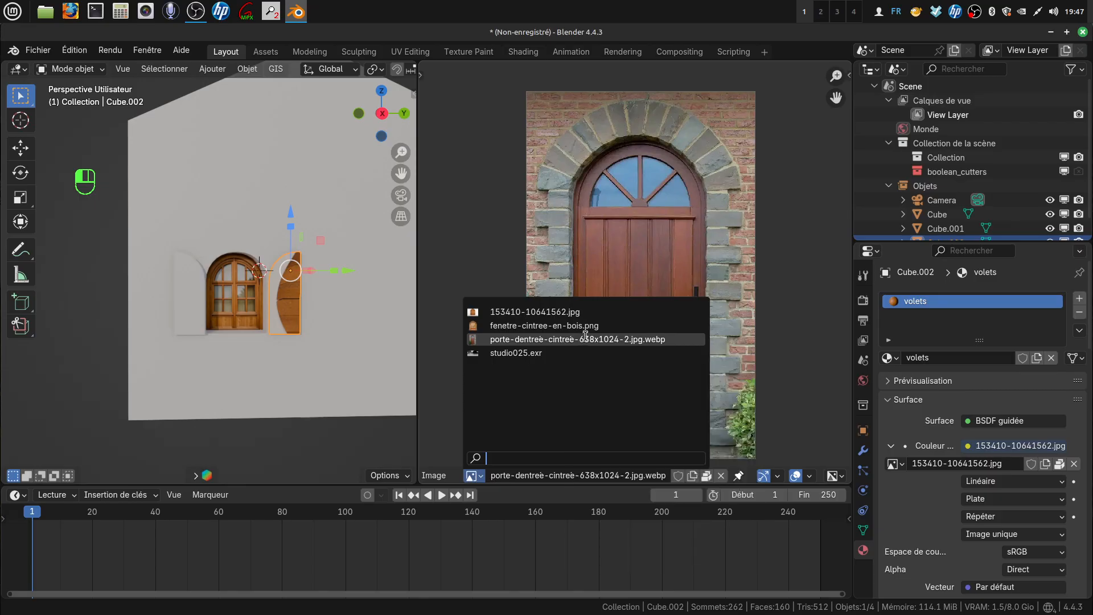
left_click(586, 312)
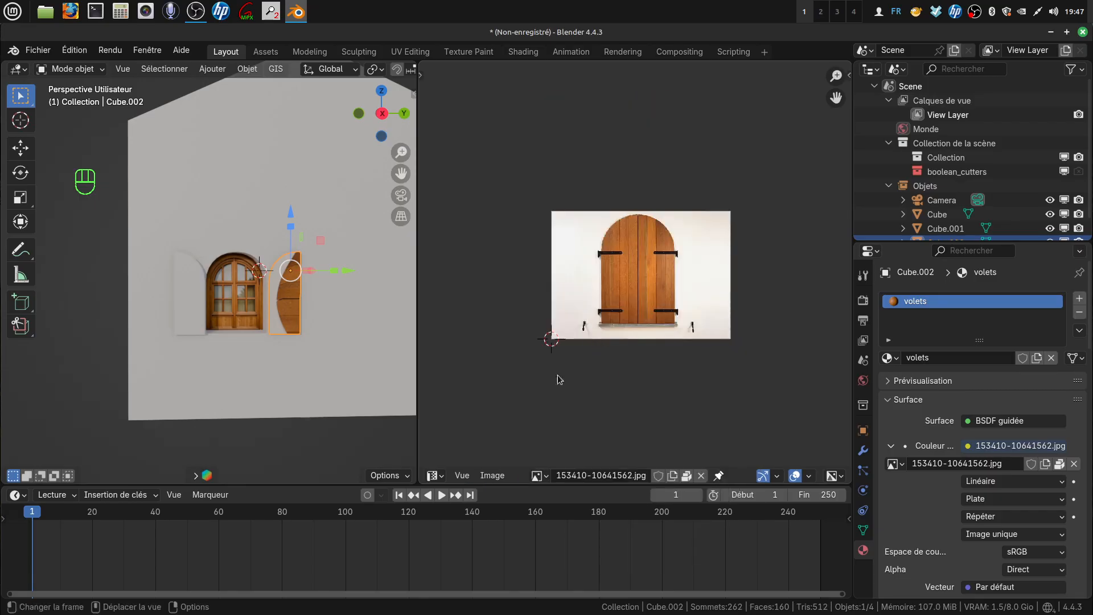
Select all faces of the shutter in Edit Mode and project their UVs from the right orthographic view
scroll(301, 325, "up", 2)
scroll(300, 322, "down", 1)
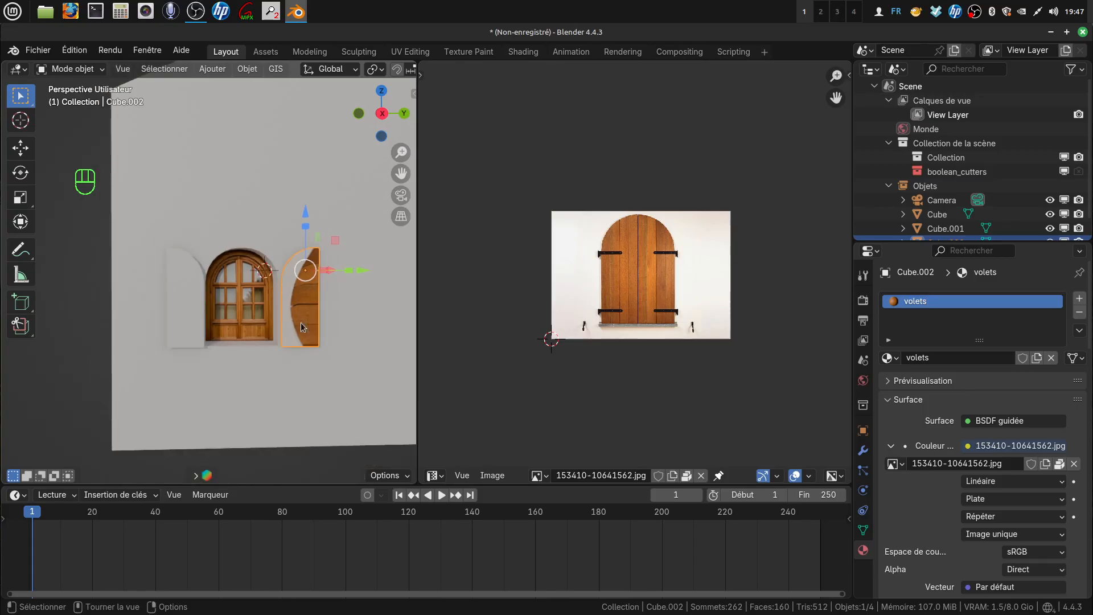
key("KP_3")
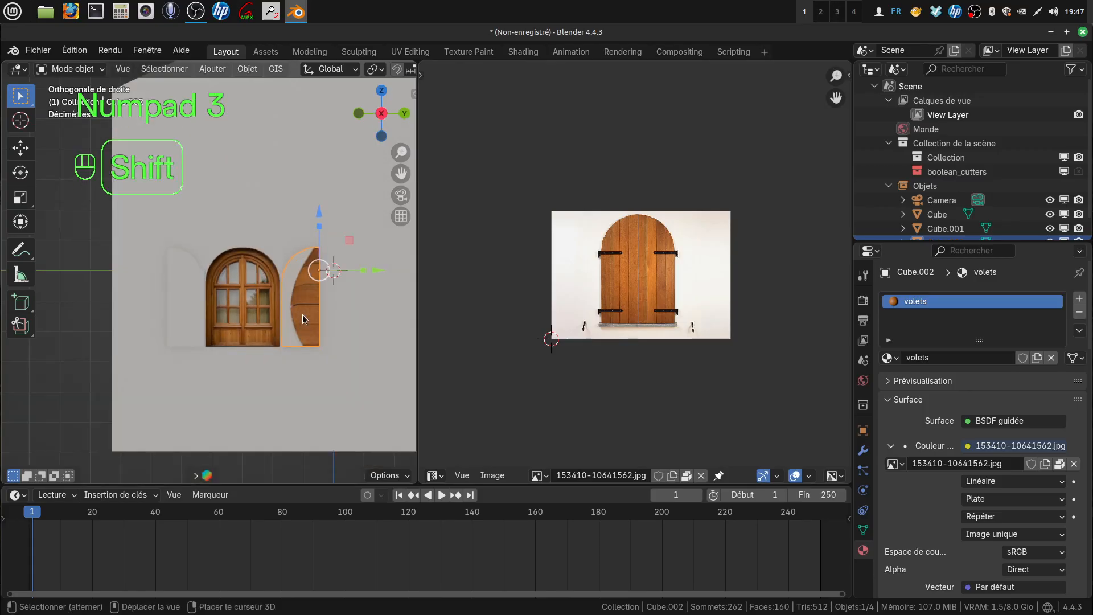
middle_click_drag(303, 314, 285, 324, "shift")
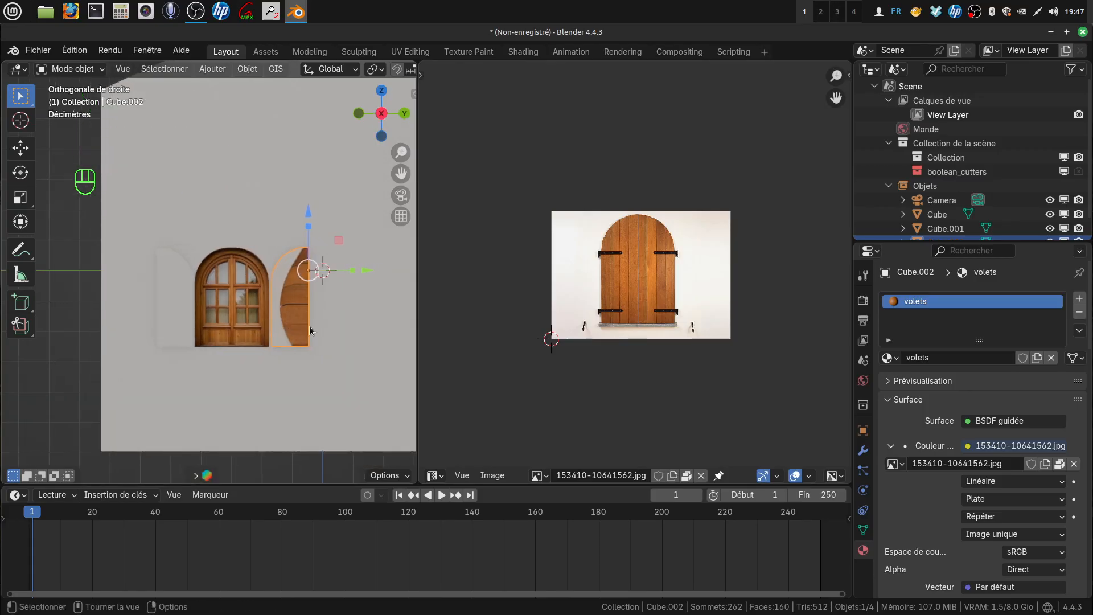
key("Tab")
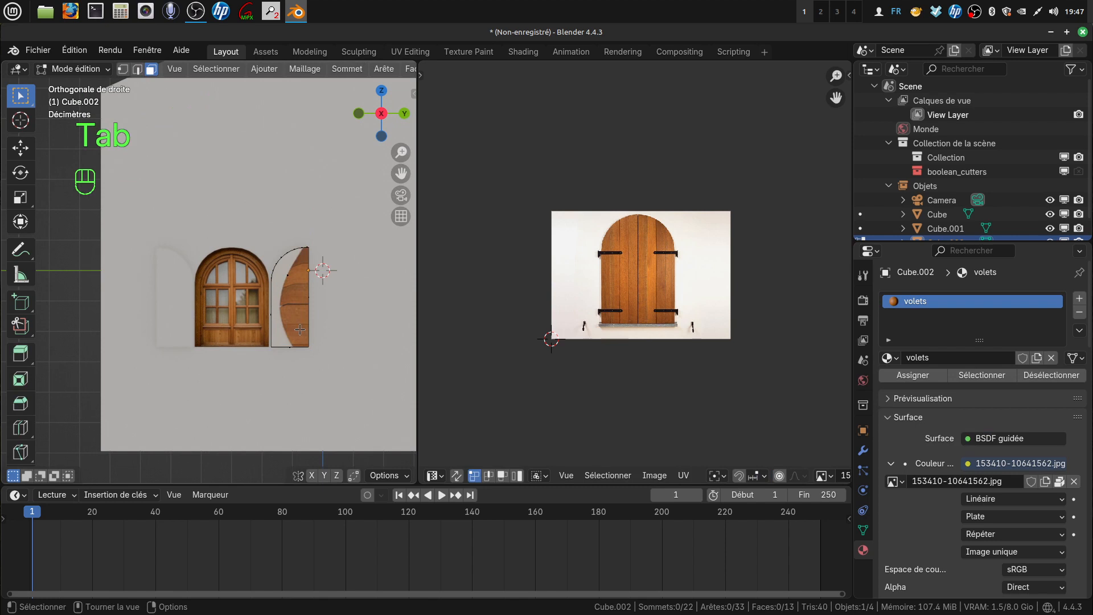
key("a")
scroll(337, 311, "up", 1)
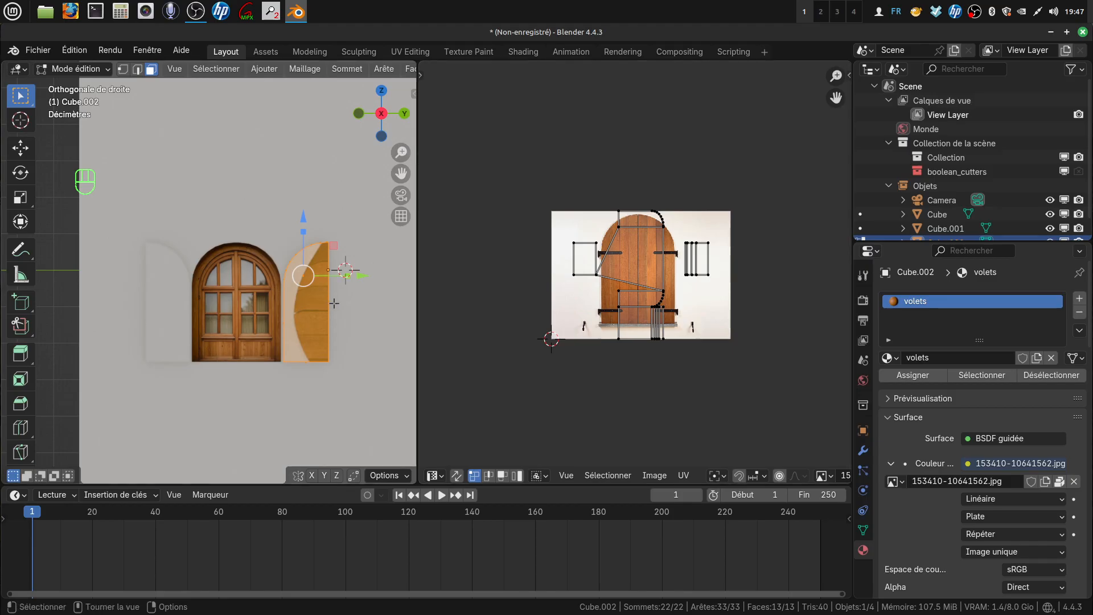
key("u")
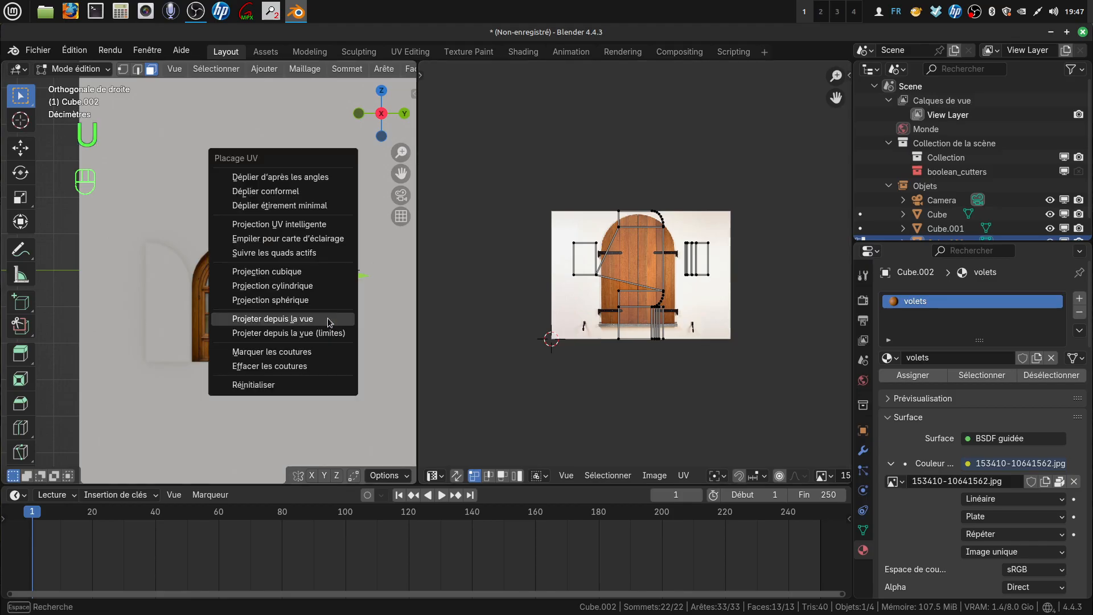
left_click(316, 318)
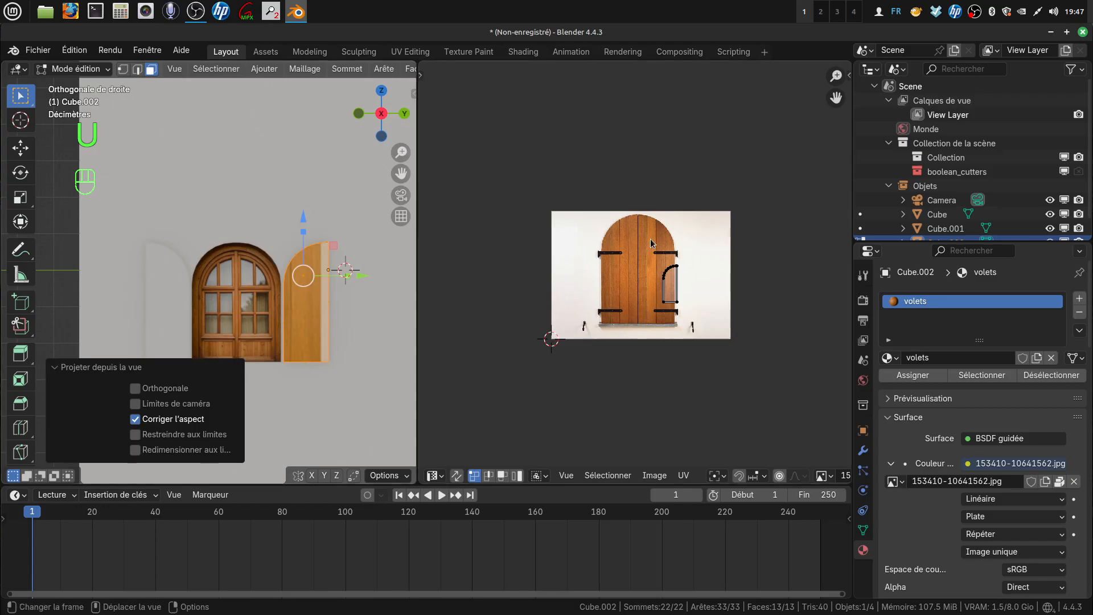
Enlarge the shutter's UV island uniformly and place it over the left half of the closed shutters in the picture
left_click_drag(651, 239, 716, 364)
scroll(716, 359, "up", 2)
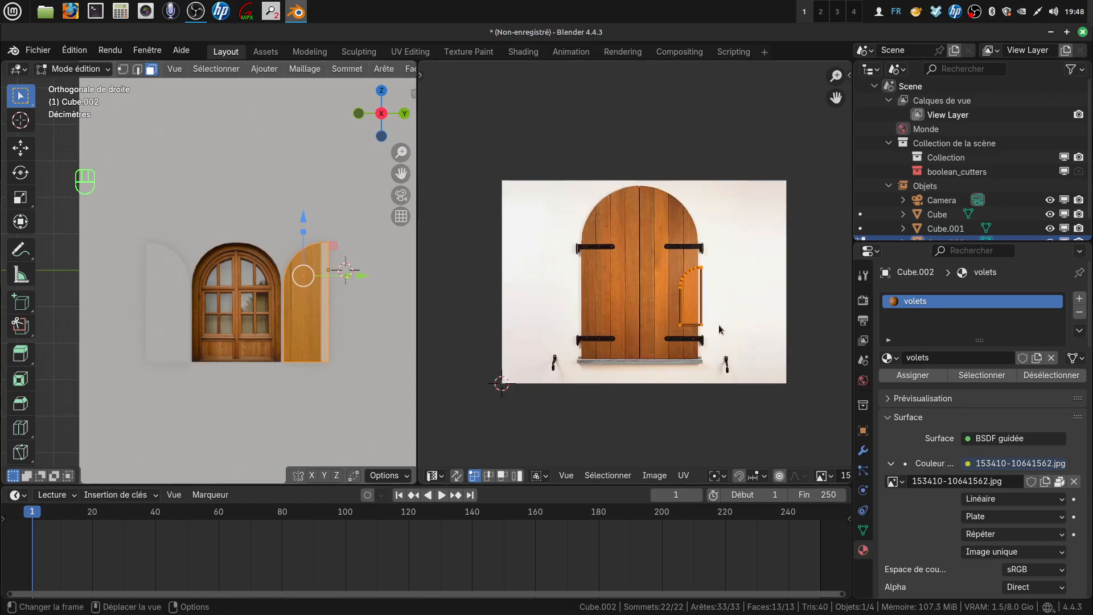
key("s")
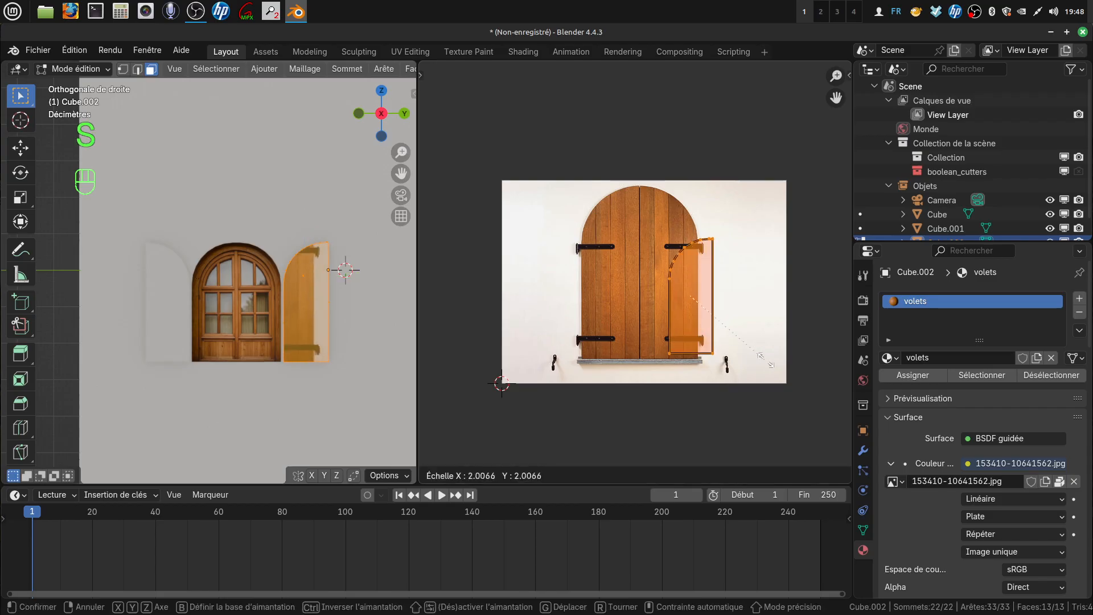
left_click(796, 359)
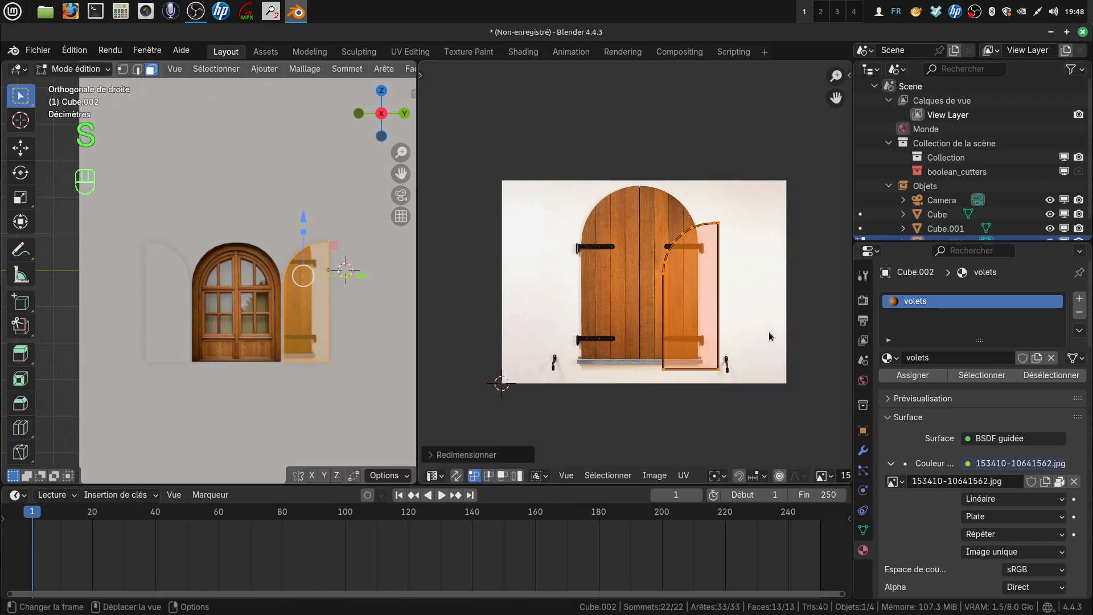
key("g")
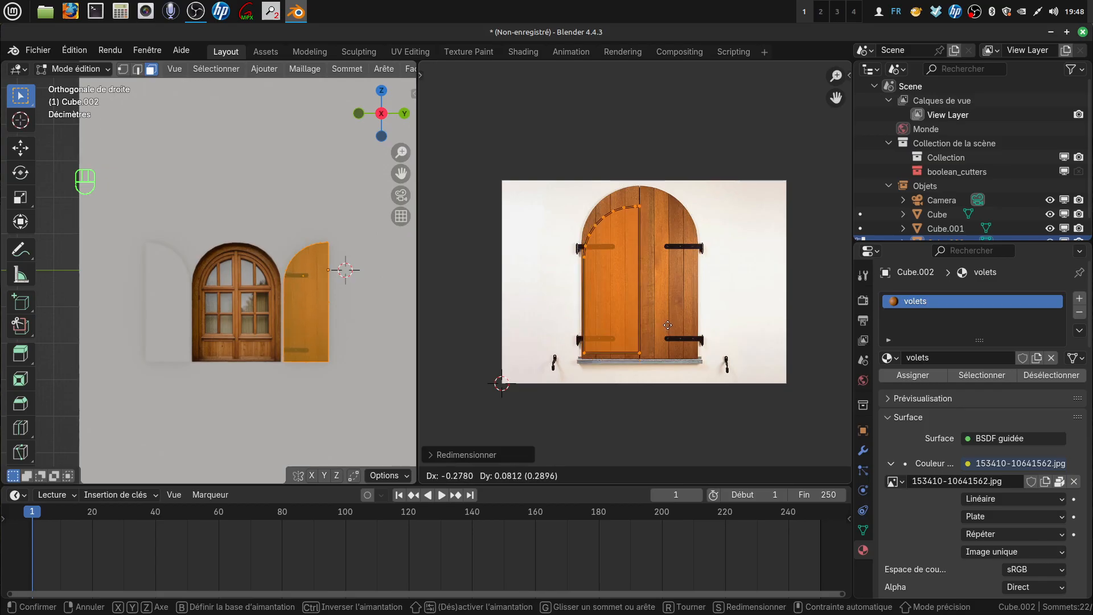
left_click(667, 325)
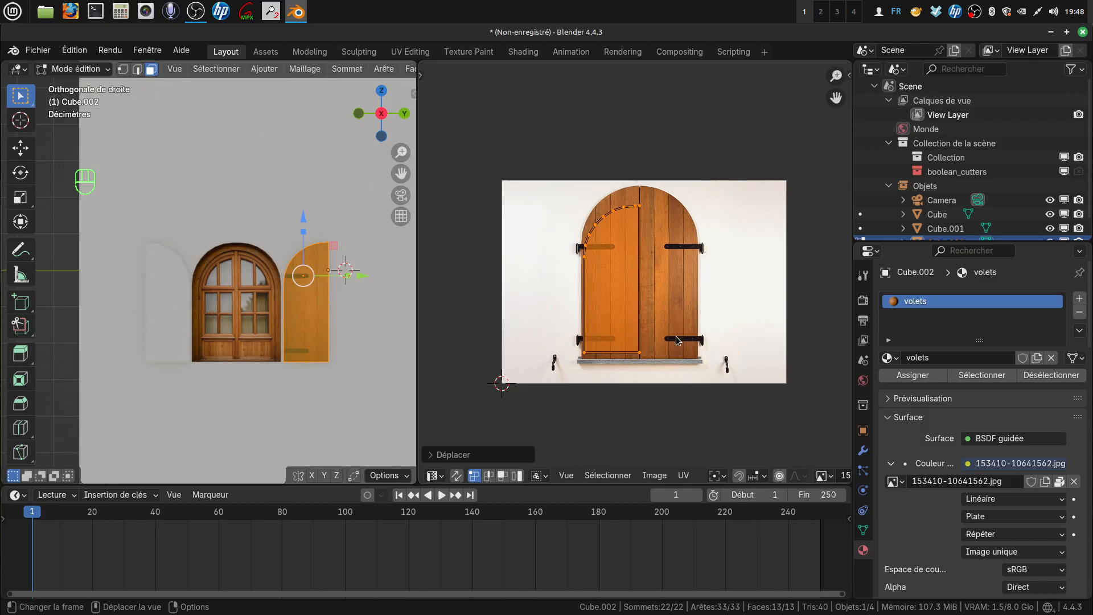
key("g")
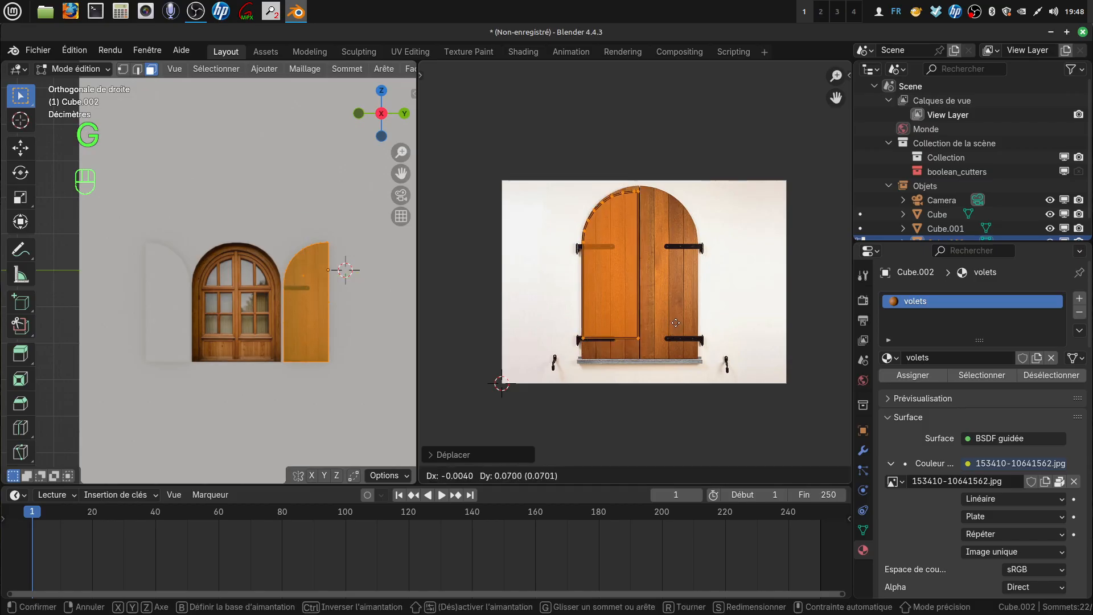
left_click(675, 332)
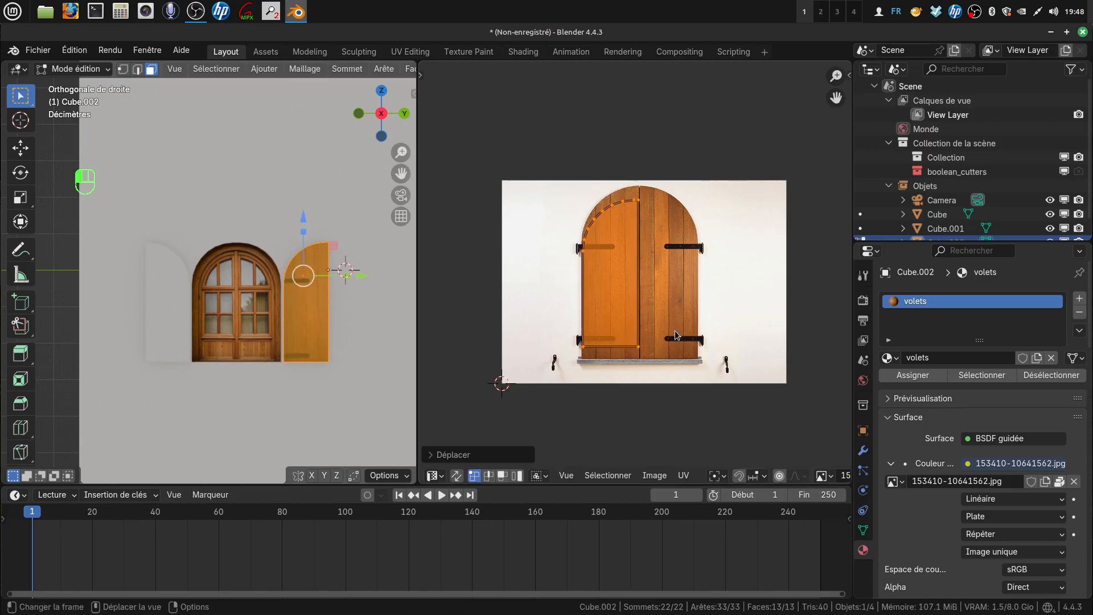
Scale the shutter's UV island about 1.1 along Y and shift it vertically to match the arch in the picture
key("s")
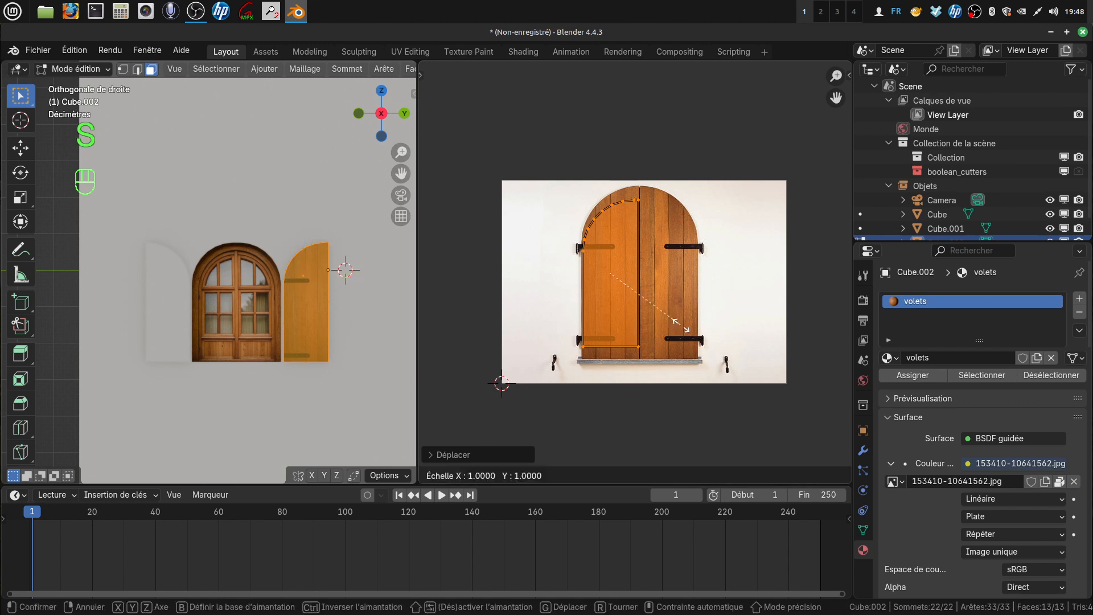
key("y")
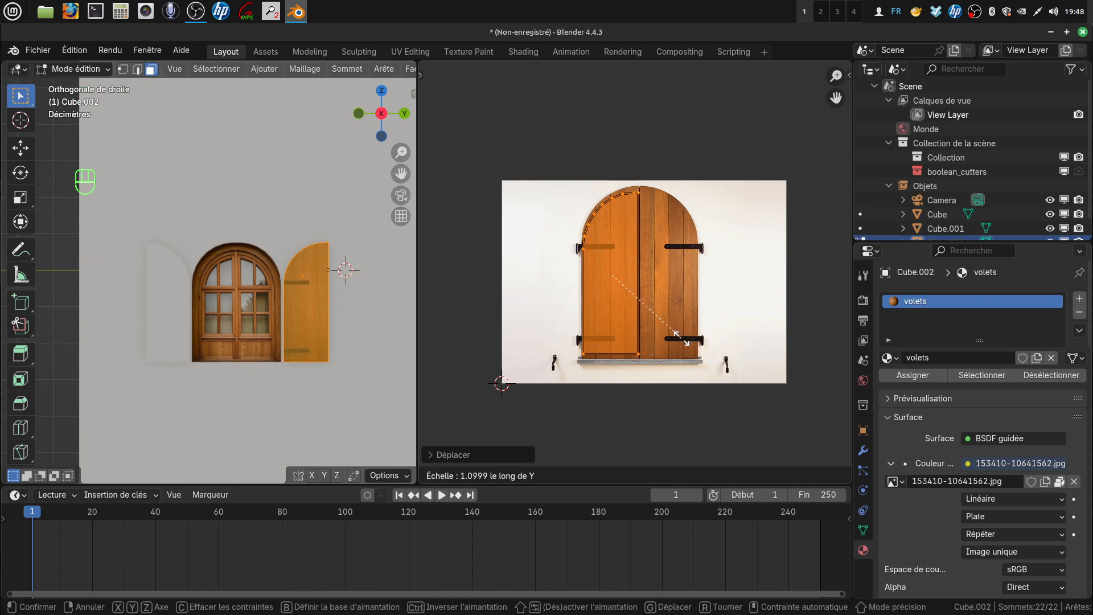
left_click(682, 341)
key("g")
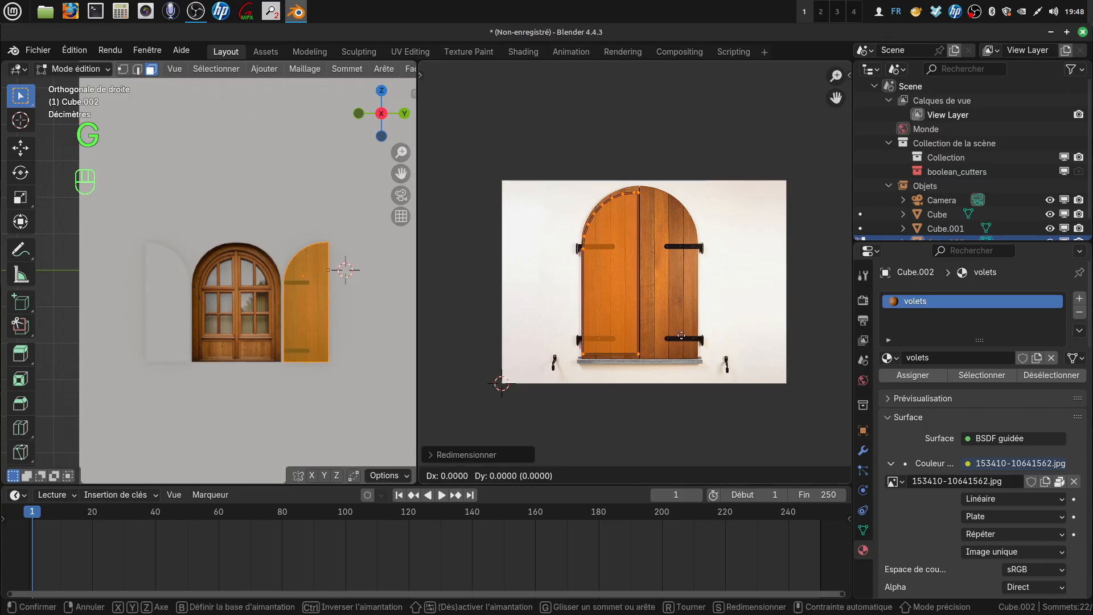
key("y")
left_click(681, 331)
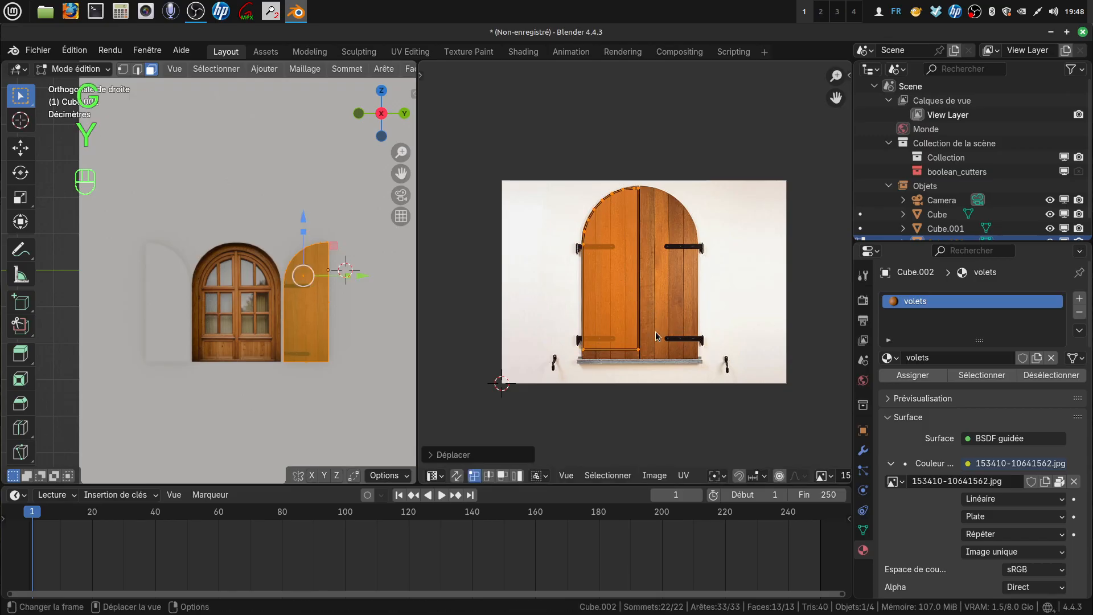
Move the UV island's bottom vertices down along Y to the bottom edge of the pictured shutter
left_click(661, 374)
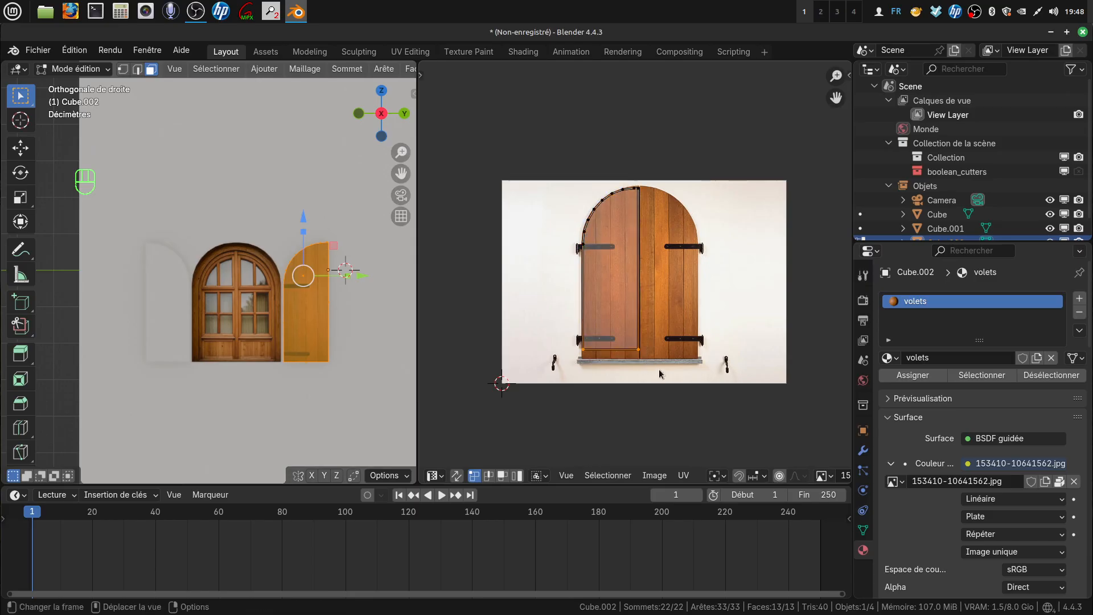
key("g")
key("y")
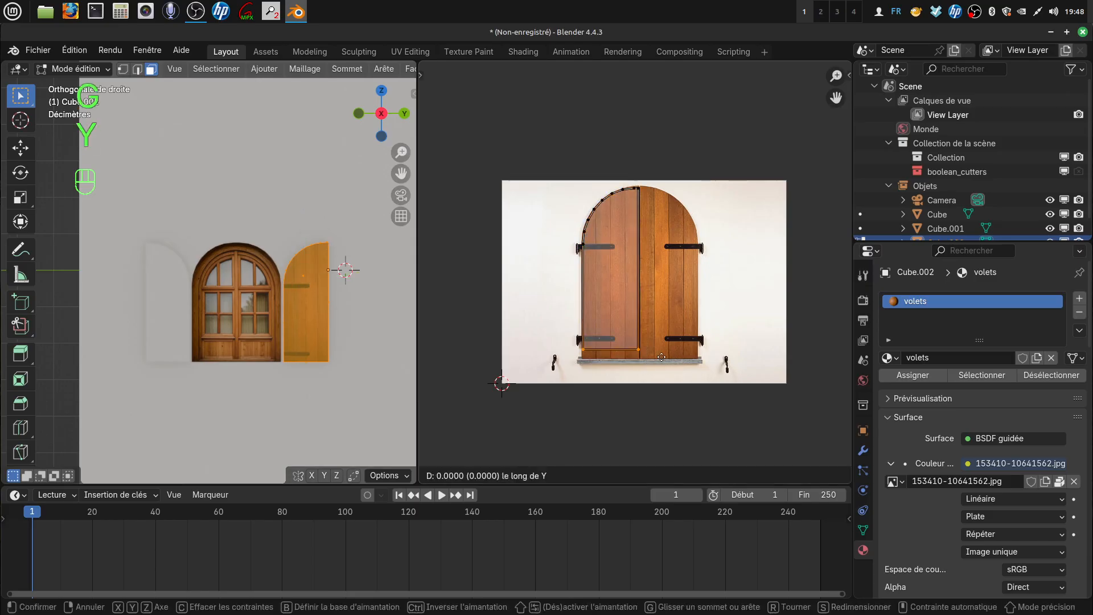
left_click(659, 366)
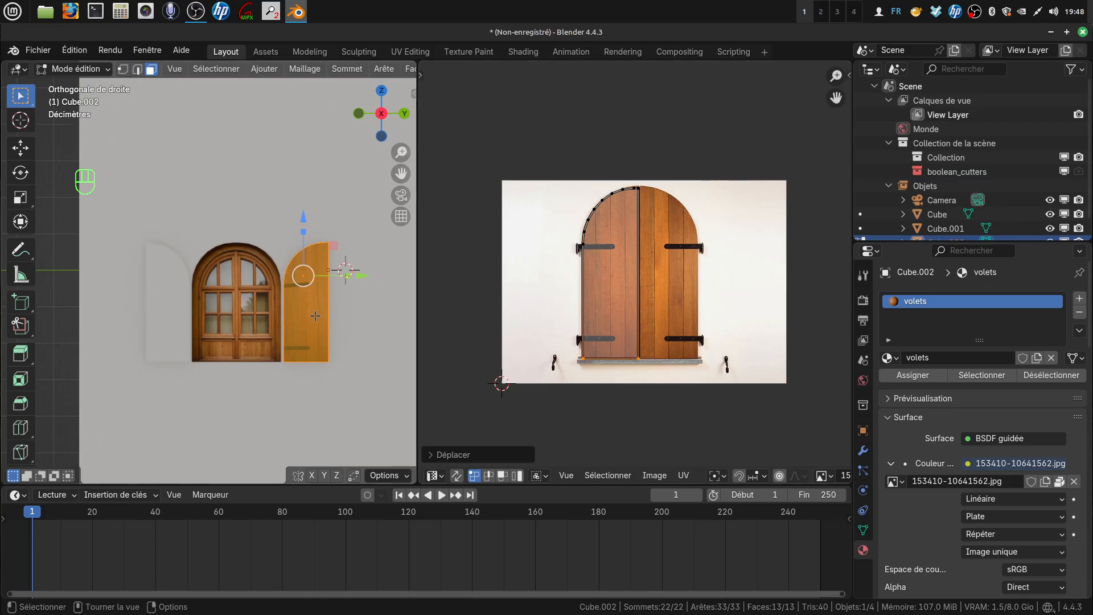
key("Tab")
key("Tab")
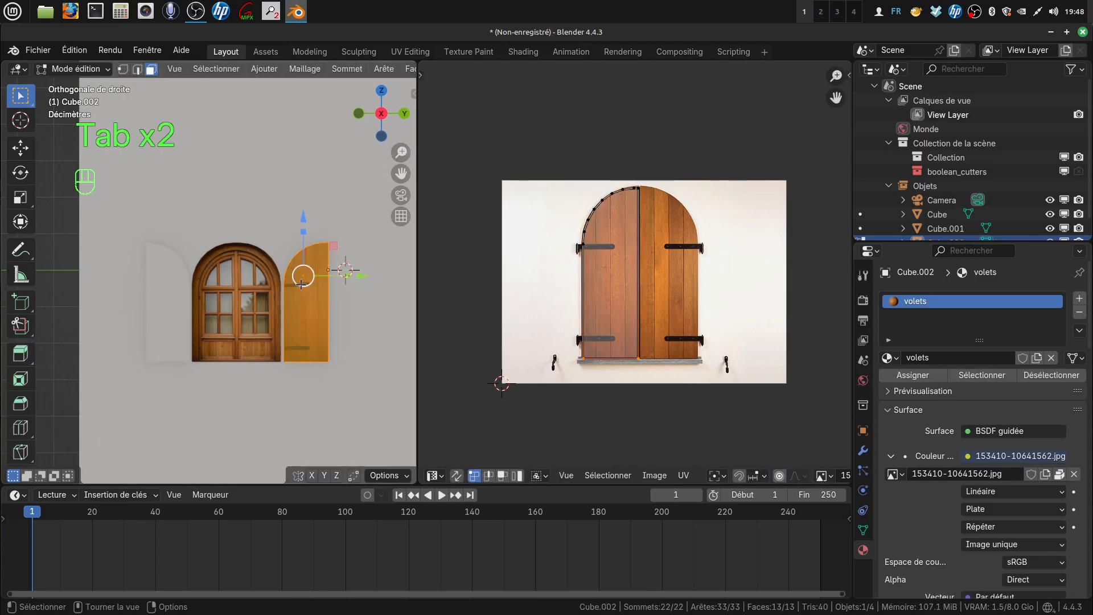
Scale the UV island's arched top vertices about 1.05 along Y to fit the pictured arch, and return to Object Mode
scroll(654, 292, "up", 1)
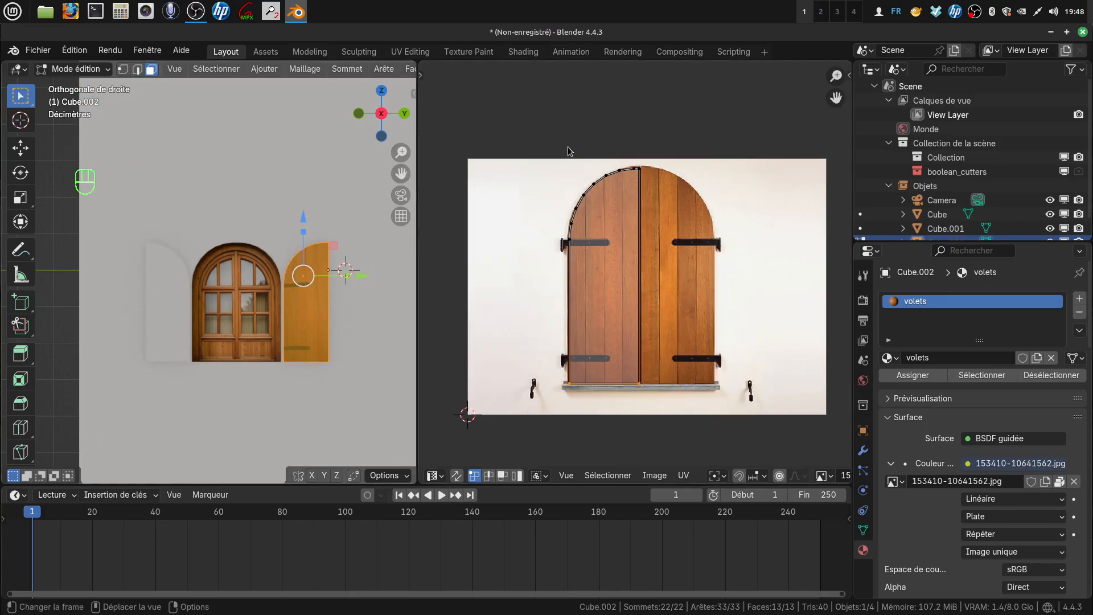
left_click_drag(567, 148, 648, 242)
key("s")
key("y")
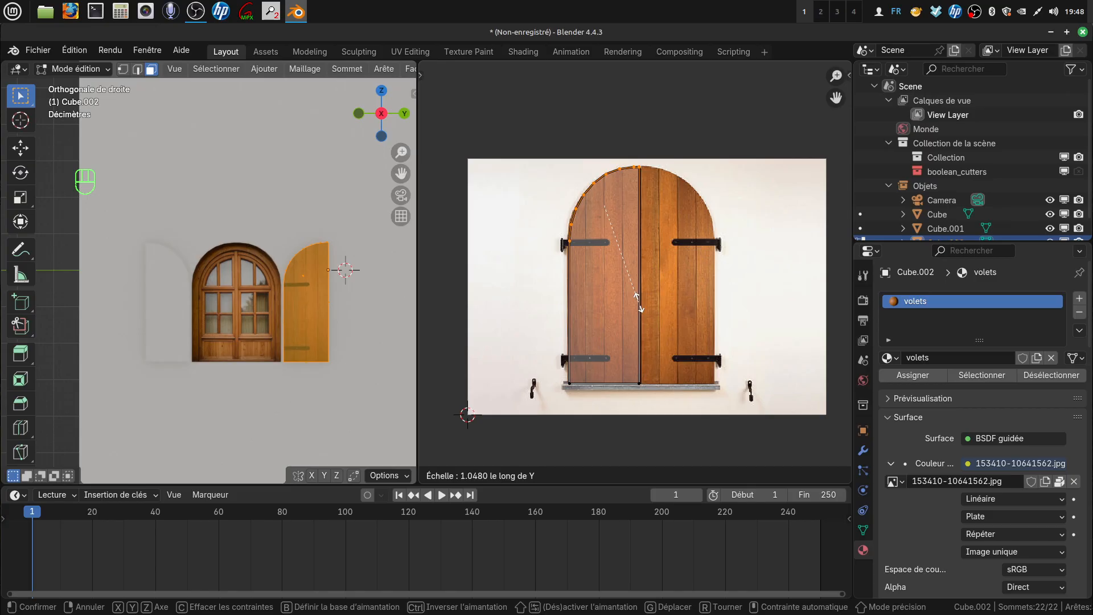
left_click(638, 301)
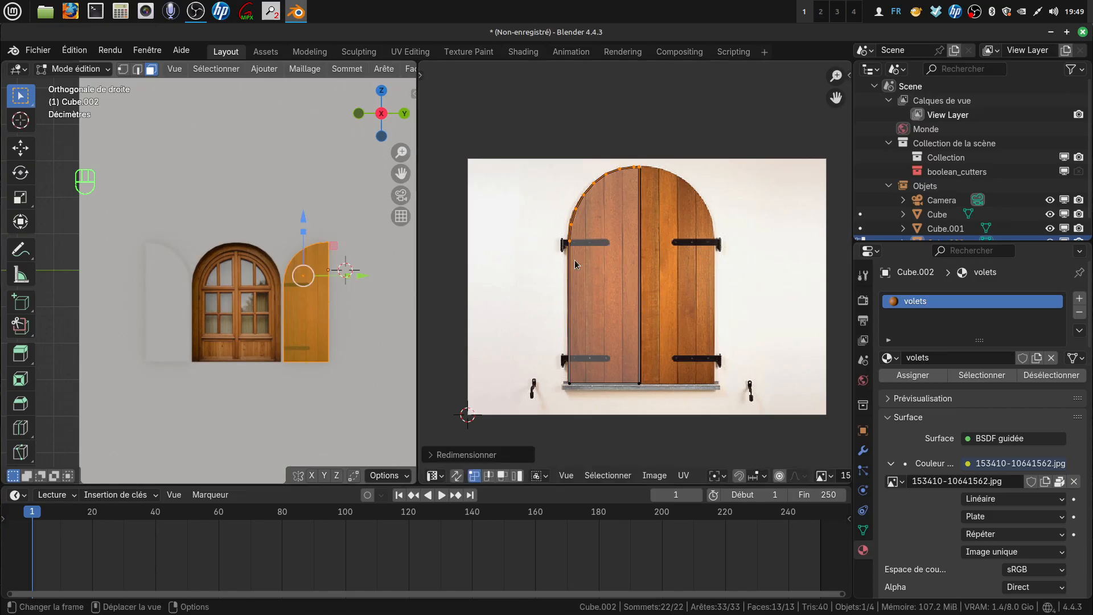
key("Tab")
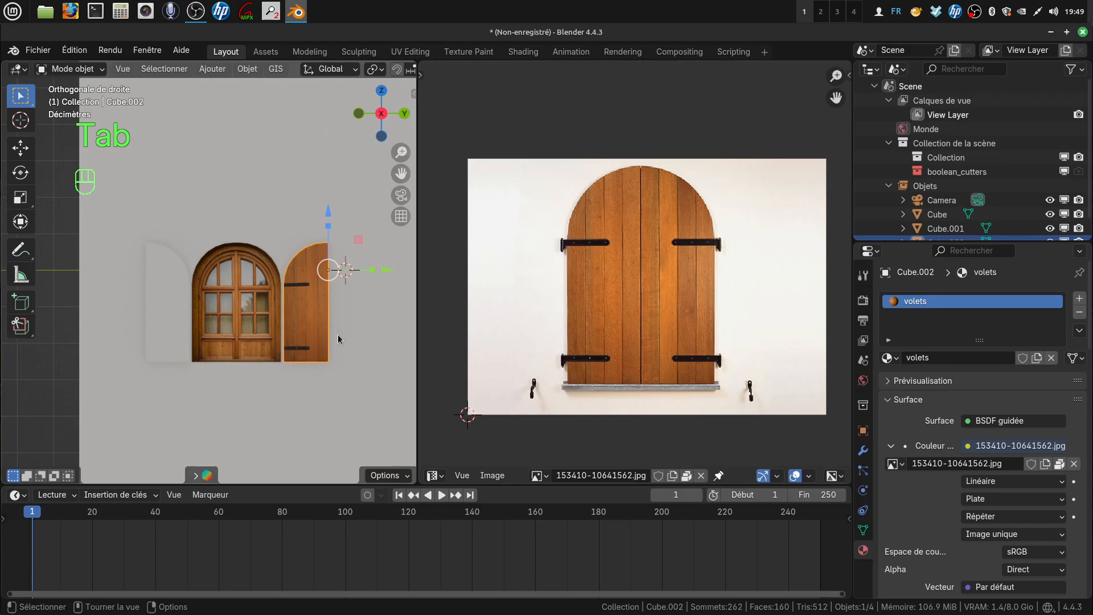
Examine the textured shutter's front and its narrow side edge from several angles
middle_click_drag(338, 339, 316, 299)
scroll(340, 334, "up", 5)
middle_click_drag(341, 334, 256, 296, "shift")
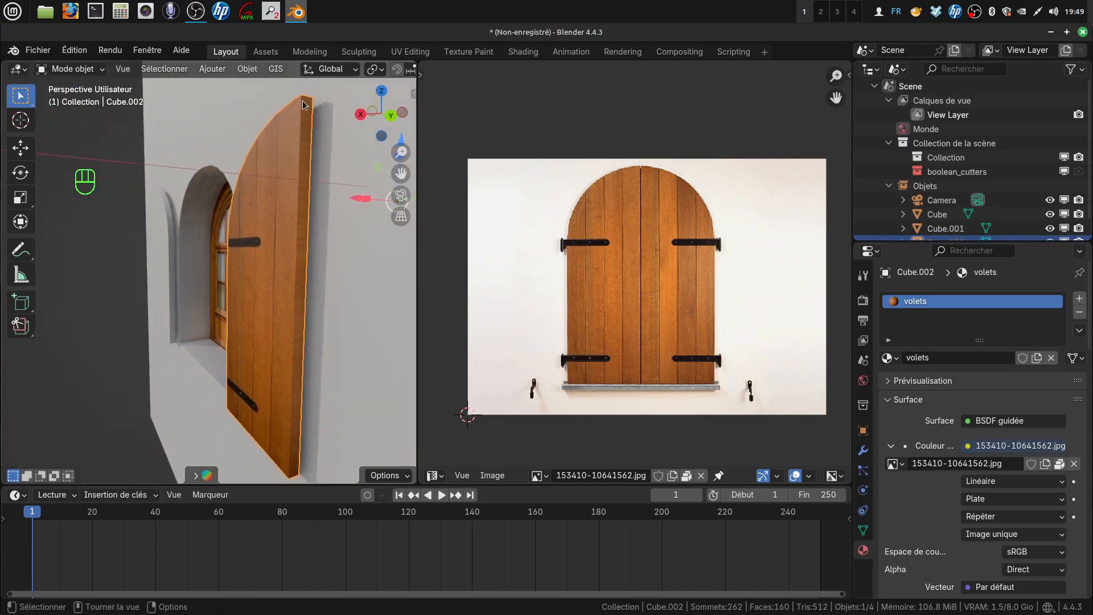
middle_click_drag(302, 419, 297, 410)
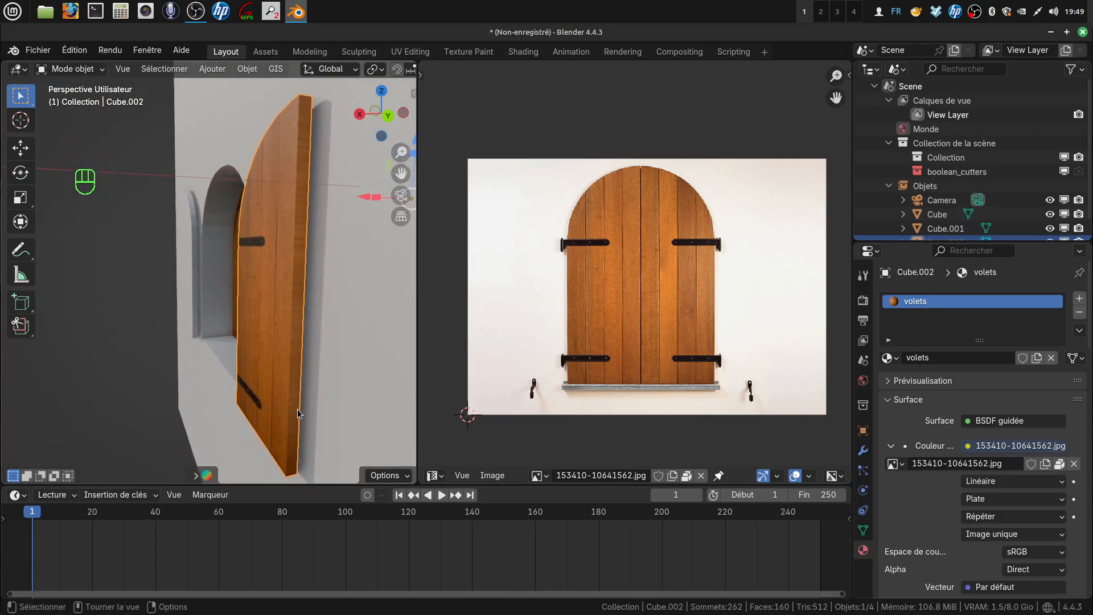
scroll(310, 355, "up", 2)
middle_click_drag(311, 355, 244, 355, "shift")
scroll(285, 358, "up", 1)
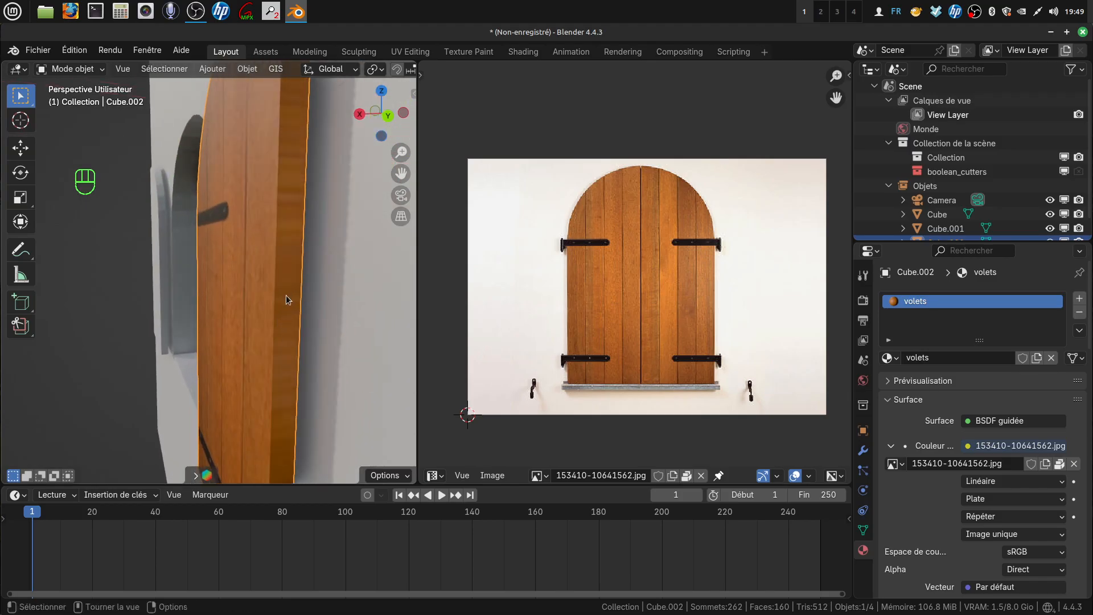
middle_click_drag(285, 294, 314, 291)
mouse_move(308, 303)
middle_mouse_down()
mouse_move(289, 320)
mouse_move(350, 324)
mouse_move(369, 268)
middle_mouse_up()
scroll(350, 324, "down", 3)
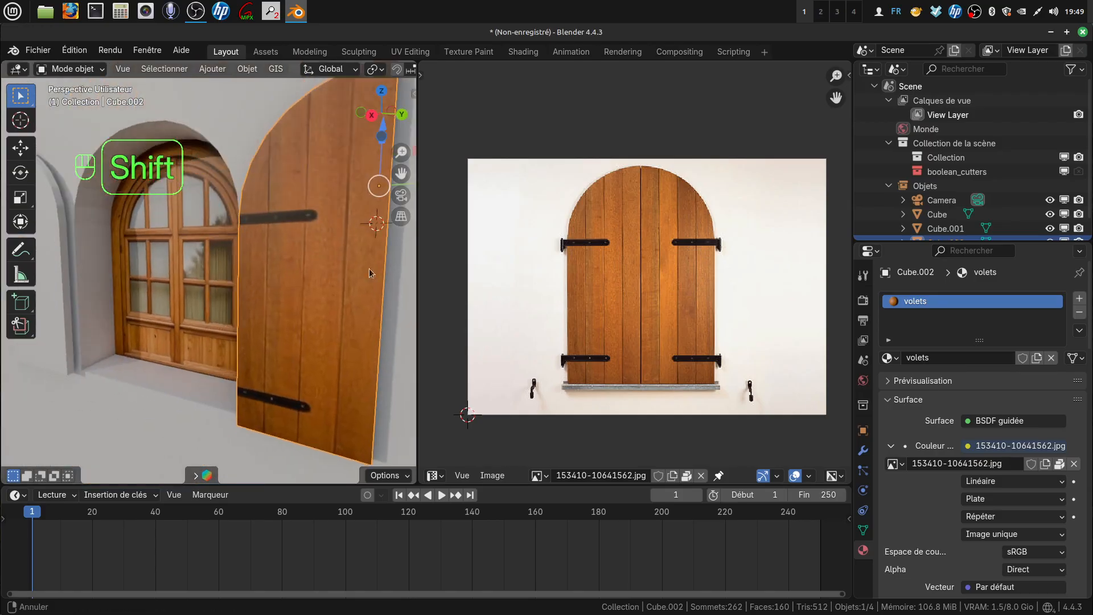
middle_click_drag(304, 231, 330, 295)
scroll(336, 290, "down", 3)
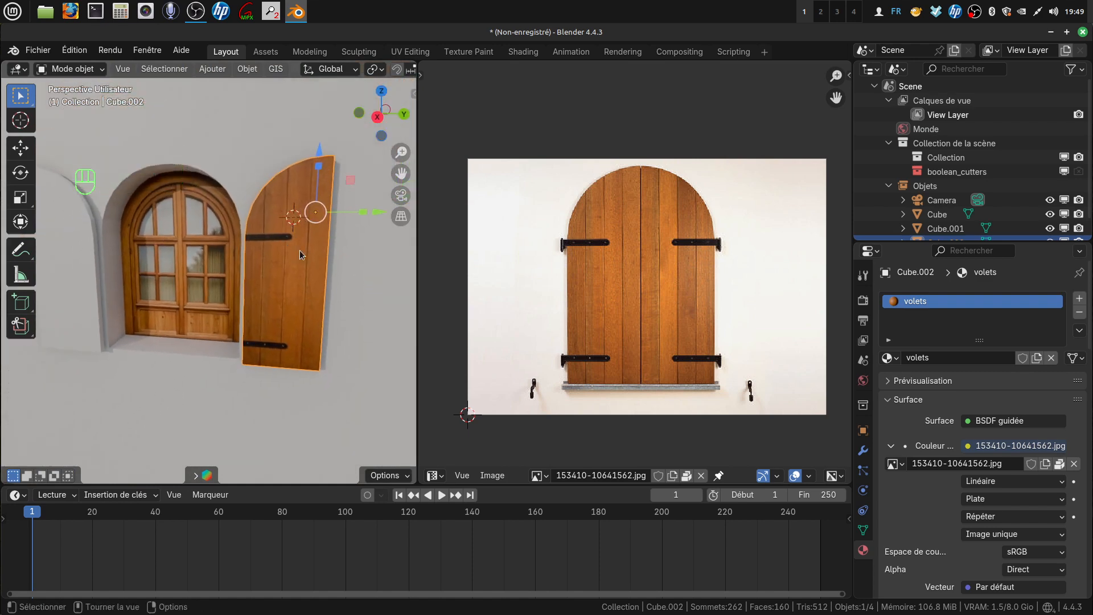
middle_click_drag(296, 247, 185, 250)
scroll(375, 321, "up", 2)
middle_click_drag(364, 295, 252, 299, "shift")
scroll(268, 334, "up", 2)
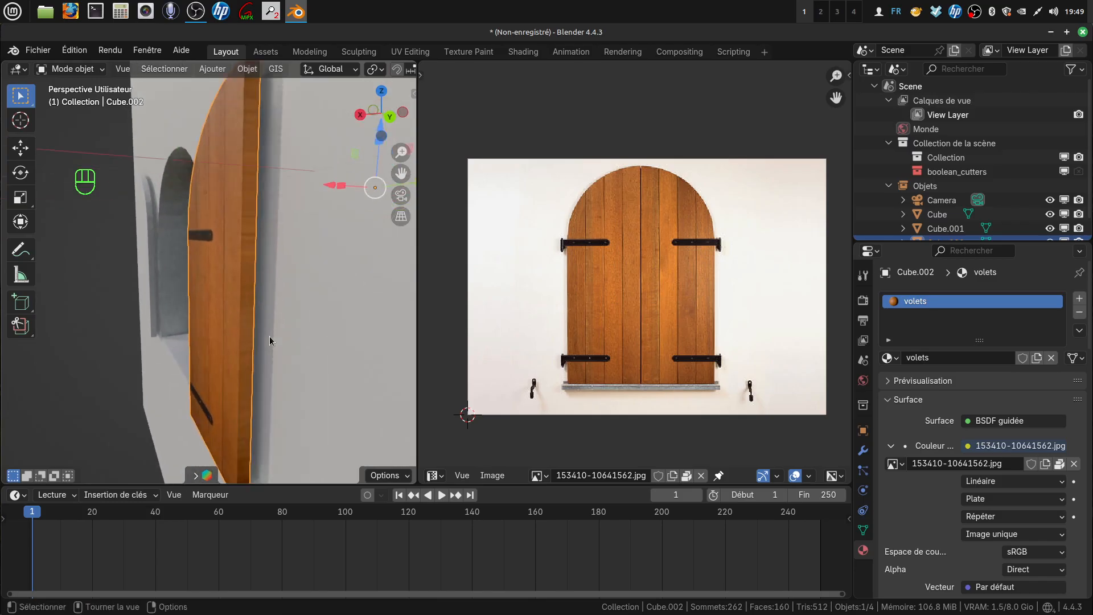
middle_click_drag(269, 336, 262, 284)
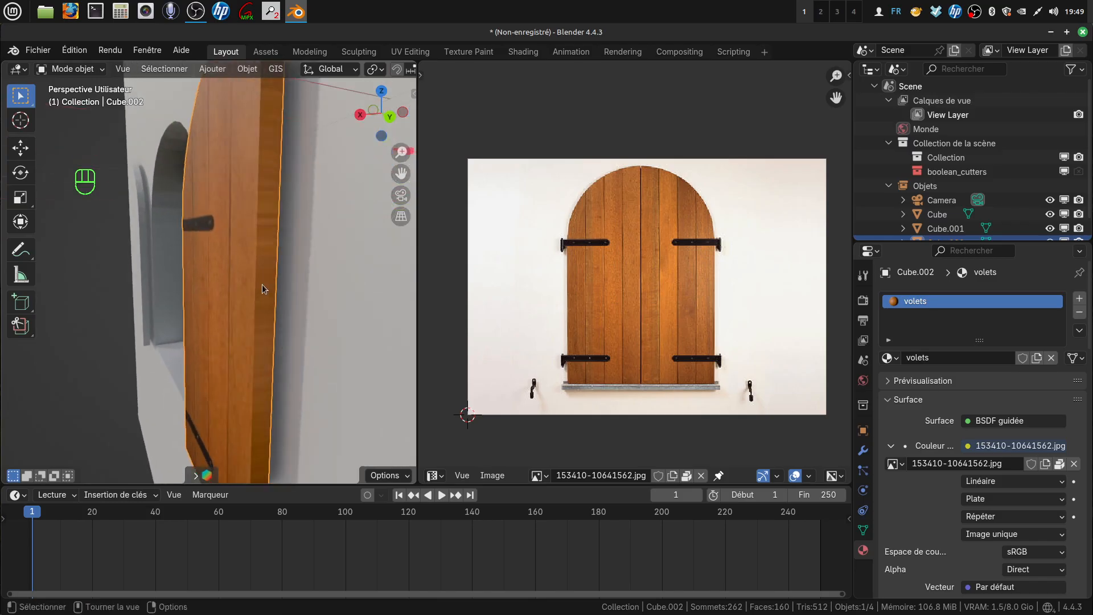
left_click(296, 340)
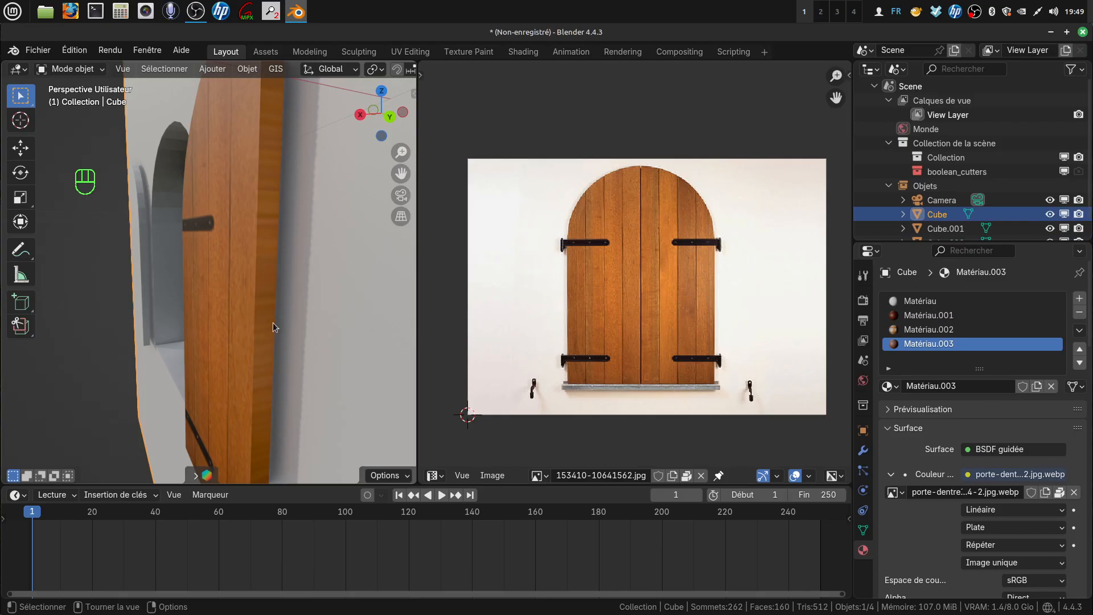
scroll(265, 360, "down", 4)
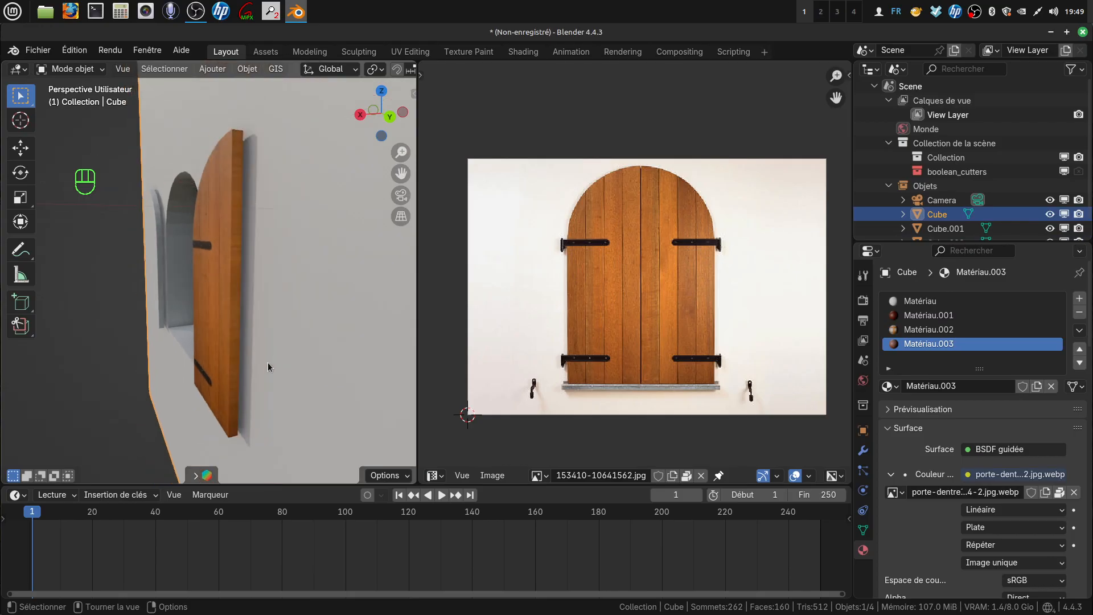
scroll(290, 370, "up", 5)
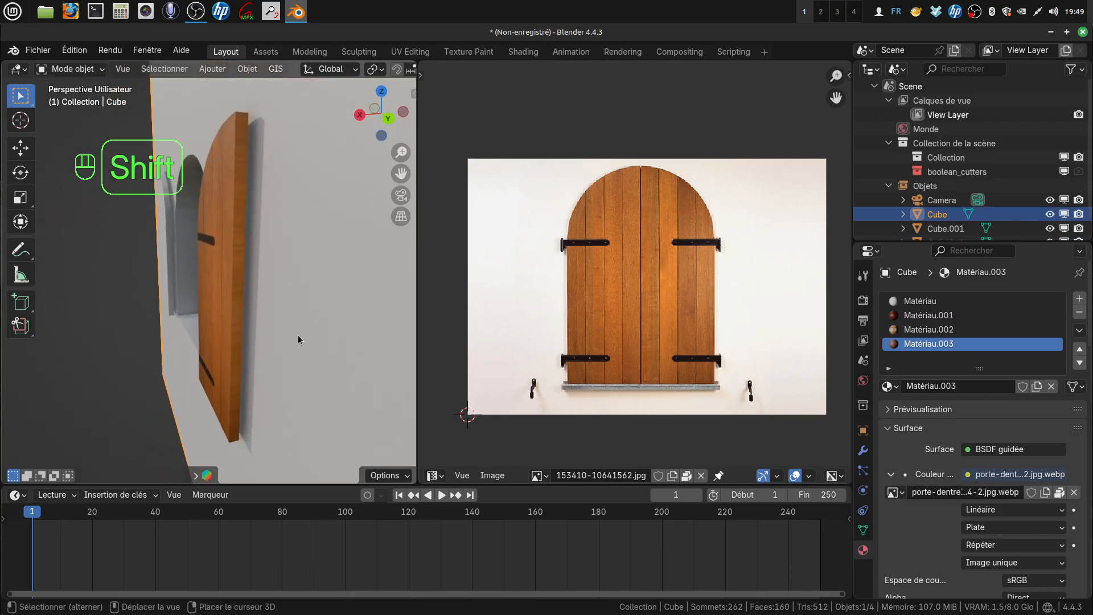
key("Tab")
key("Tab")
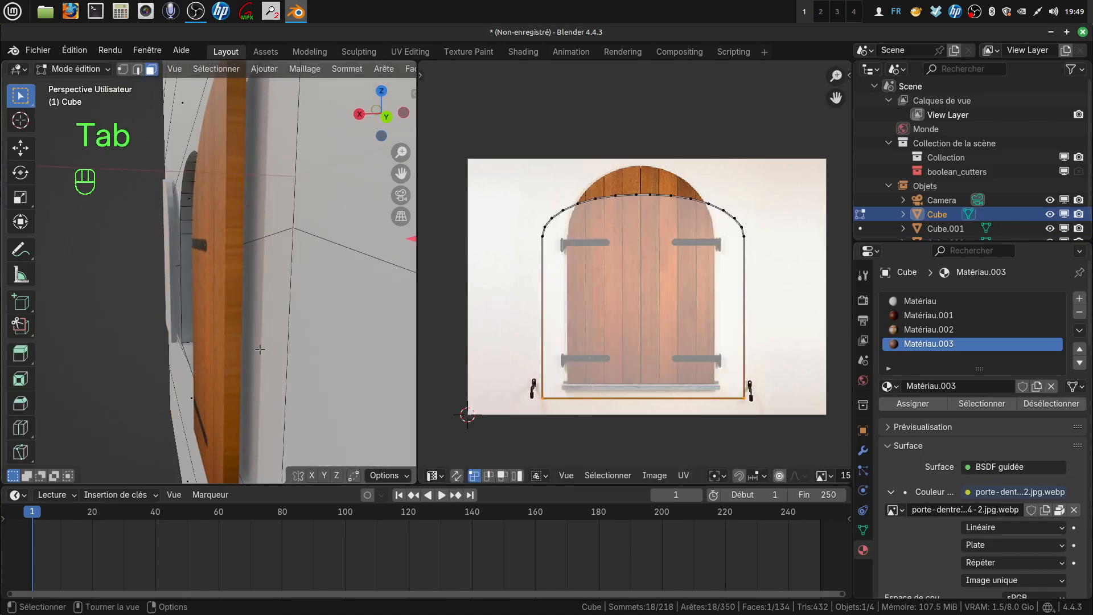
Select the shutter's narrow vertical side face in Edit Mode and unwrap it with the minimum stretch method
left_click(234, 327)
key("Tab")
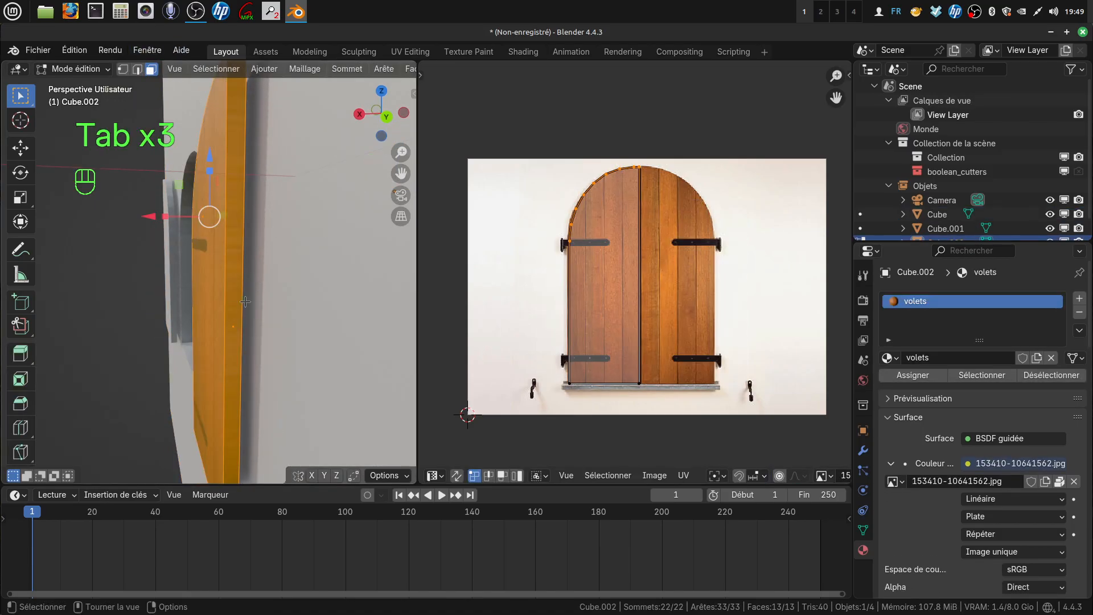
left_click(236, 302)
middle_click_drag(263, 304, 305, 314)
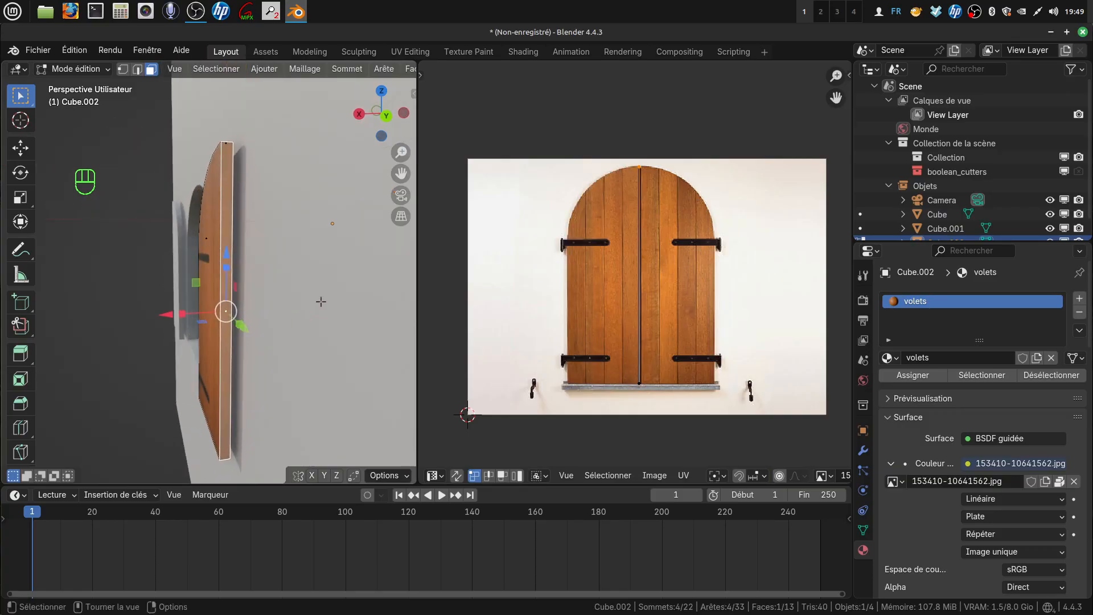
key("u")
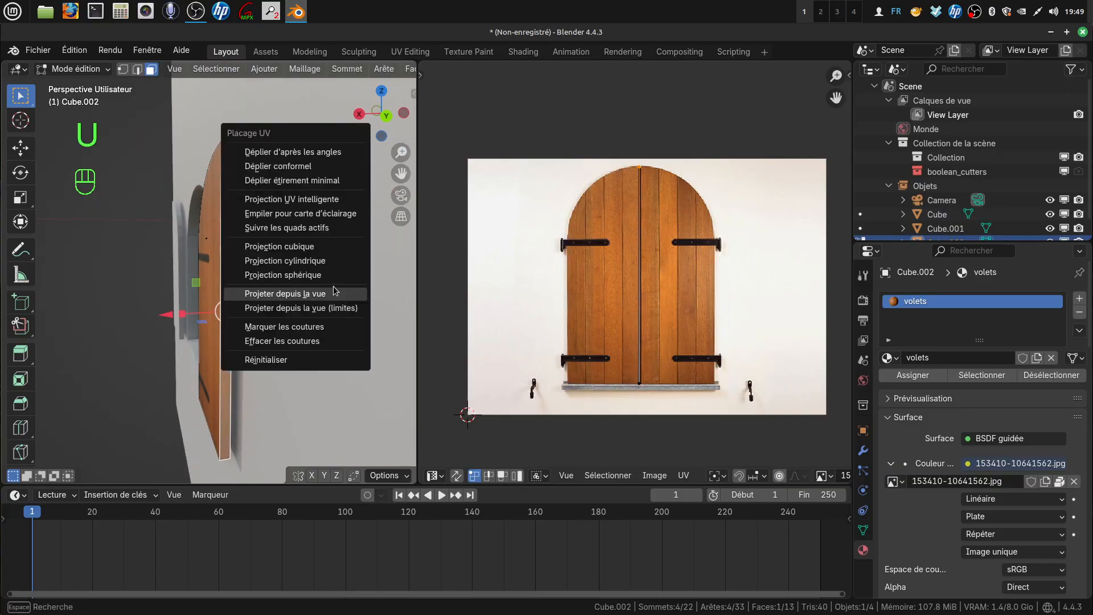
left_click(311, 181)
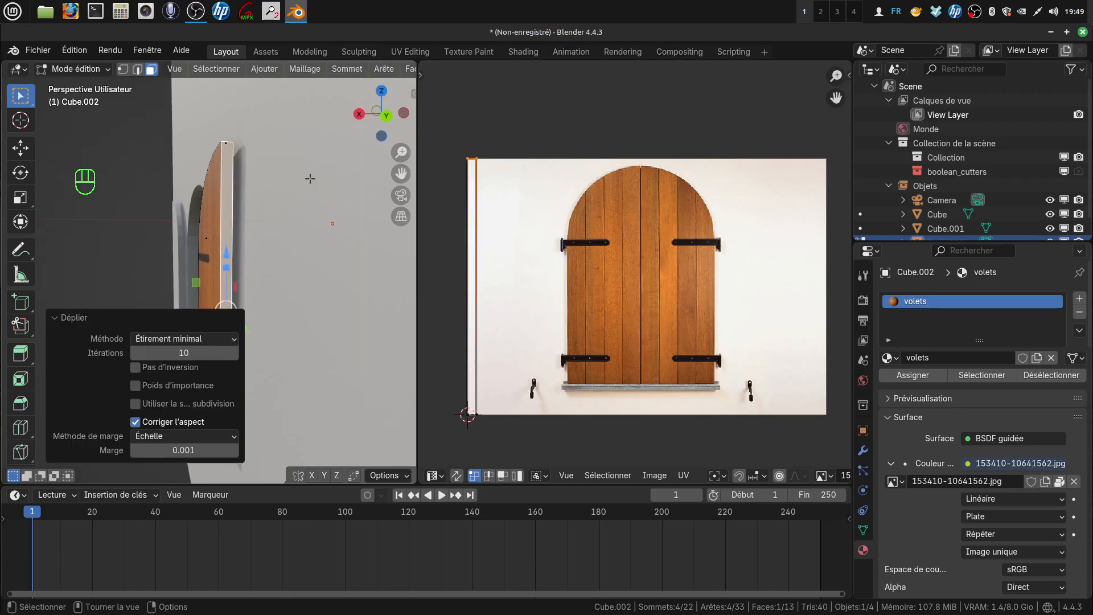
Scale down the shutter side face's UV island, move it onto the pictured wooden planks, and return to Object Mode
left_click_drag(442, 155, 525, 435)
key("s")
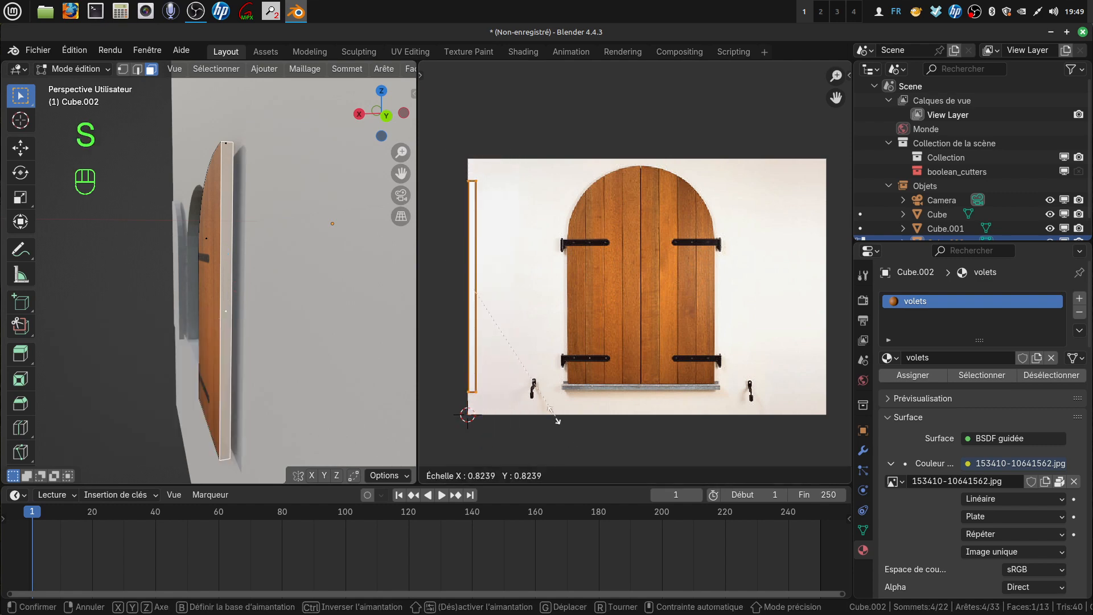
left_click(536, 400)
key("g")
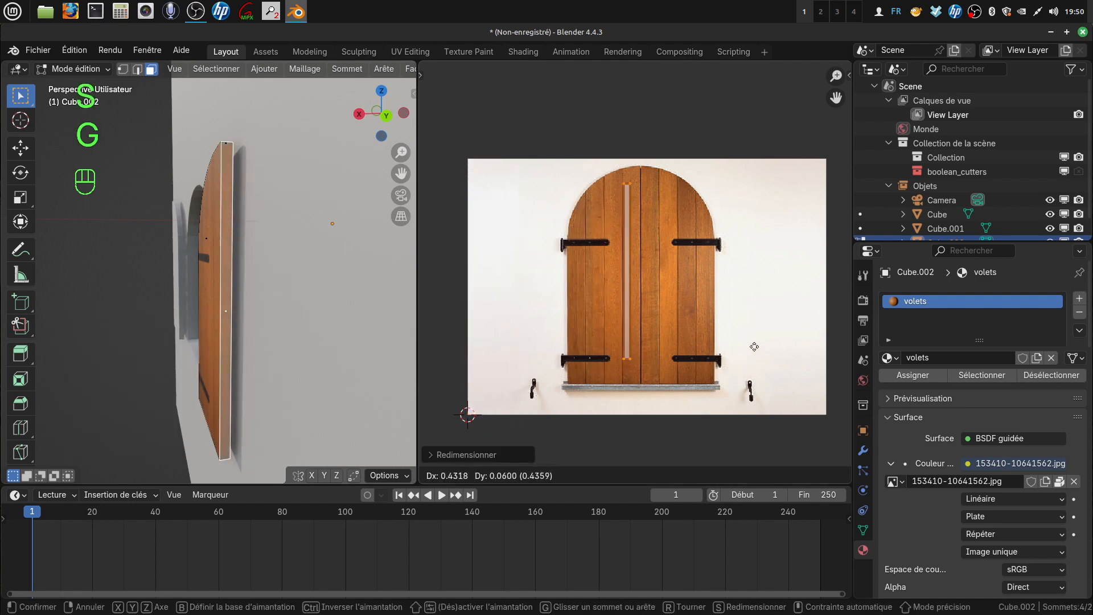
left_click(754, 345)
key("Tab")
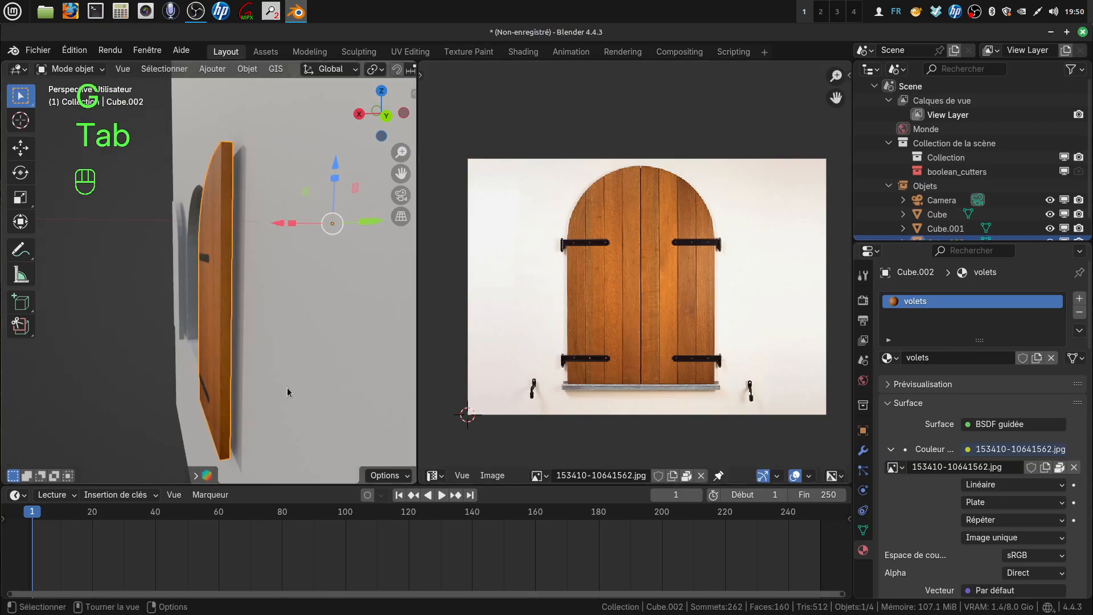
Examine the textured shutter's side edge, arched top and front beside the window from several angles
scroll(300, 392, "up", 4)
scroll(304, 391, "down", 5)
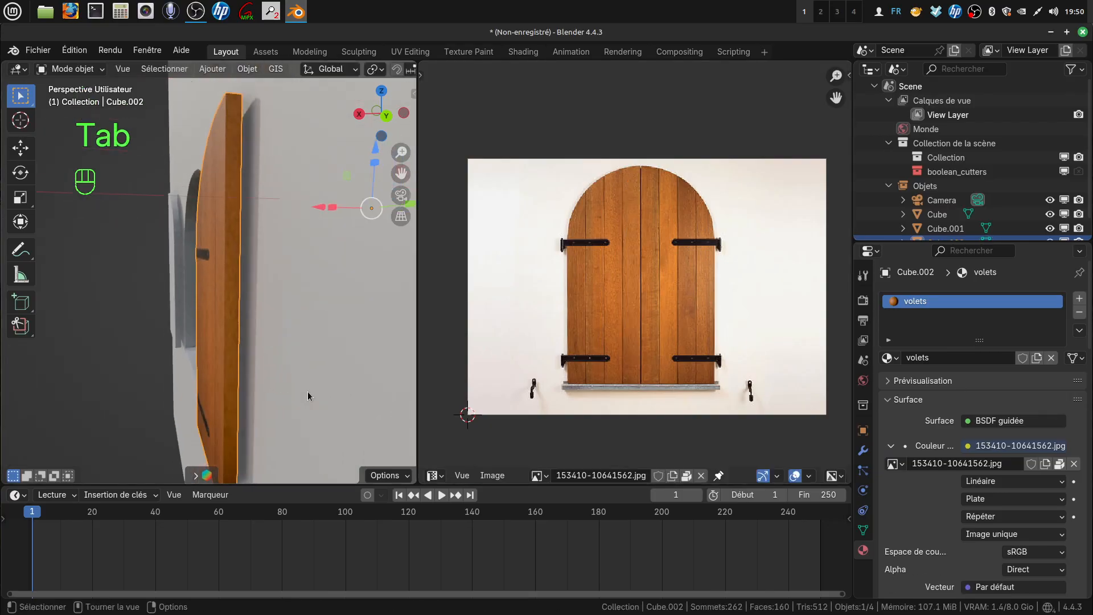
middle_click_drag(256, 356, 54, 412)
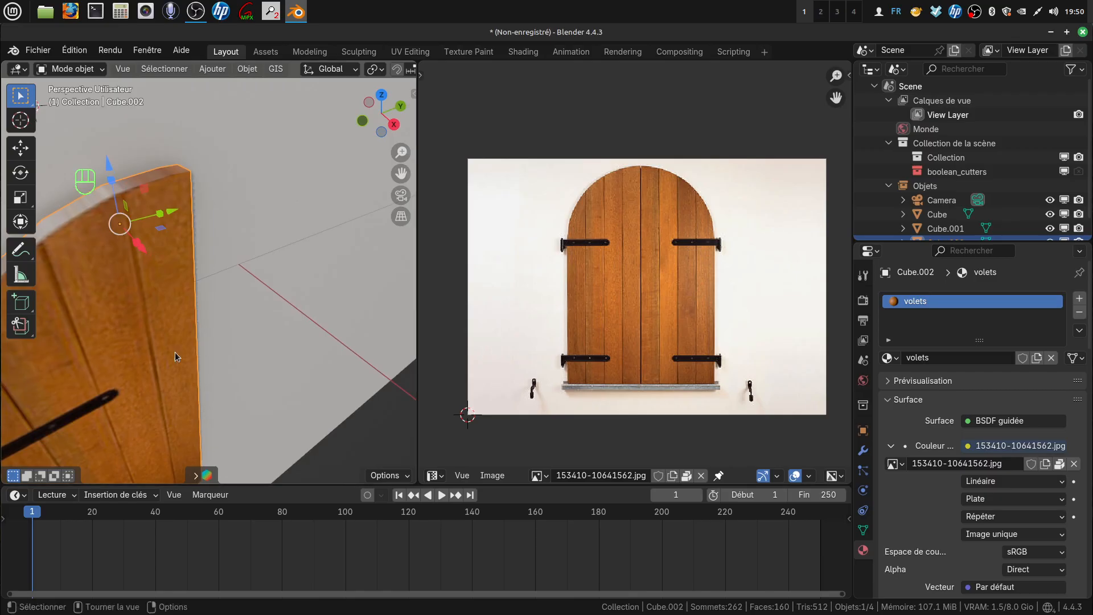
scroll(175, 351, "down", 3)
middle_click_drag(174, 350, 231, 309, "shift")
middle_click_drag(193, 381, 113, 332)
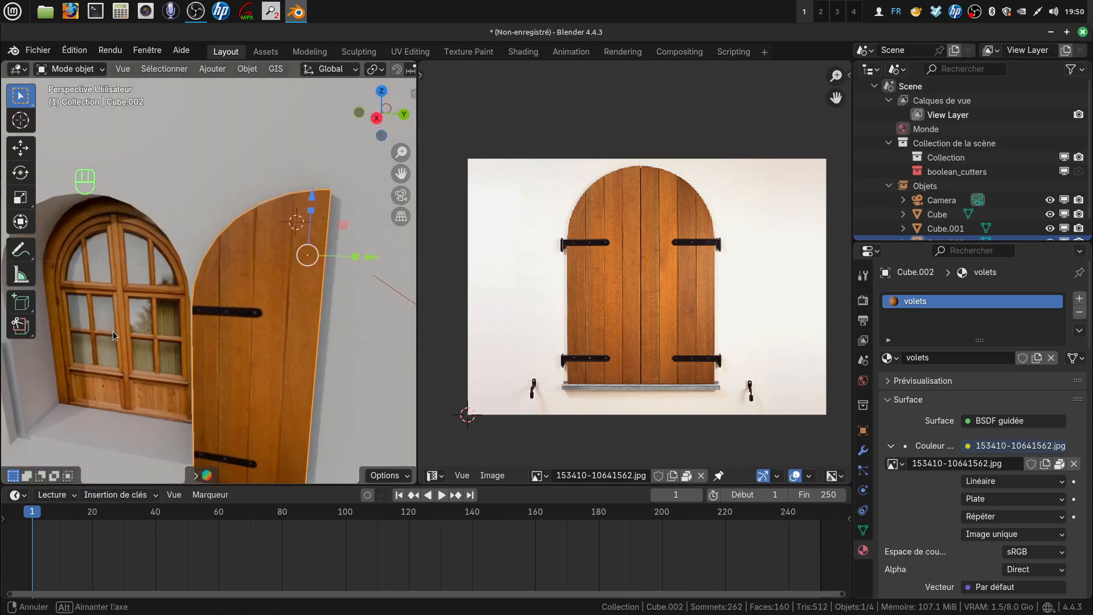
scroll(114, 332, "down", 5)
middle_click_drag(210, 366, 290, 365, "shift")
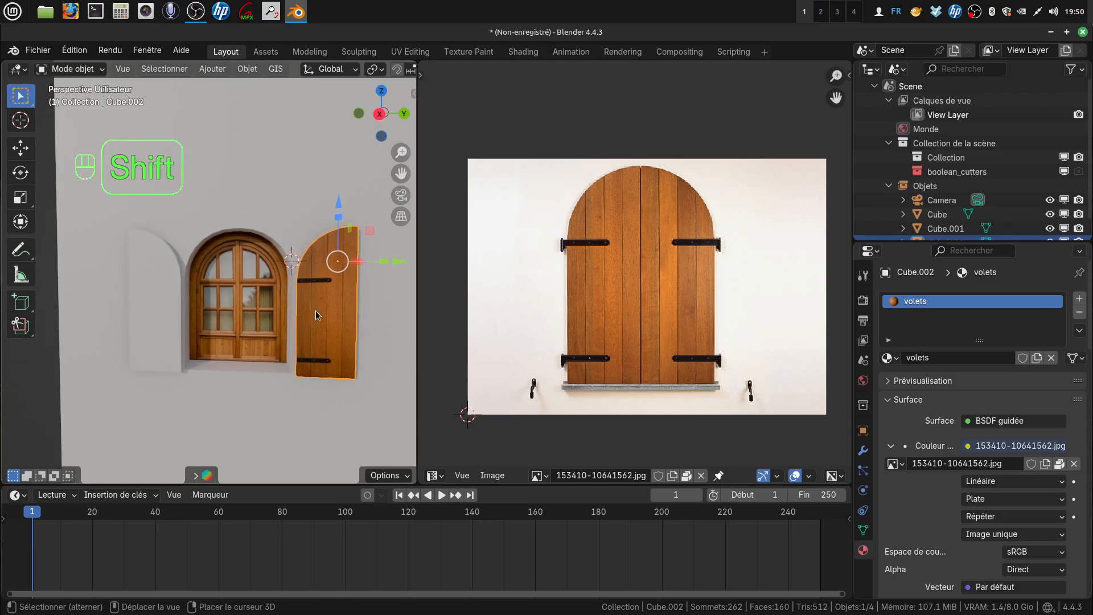
middle_click_drag(316, 310, 325, 294, "shift")
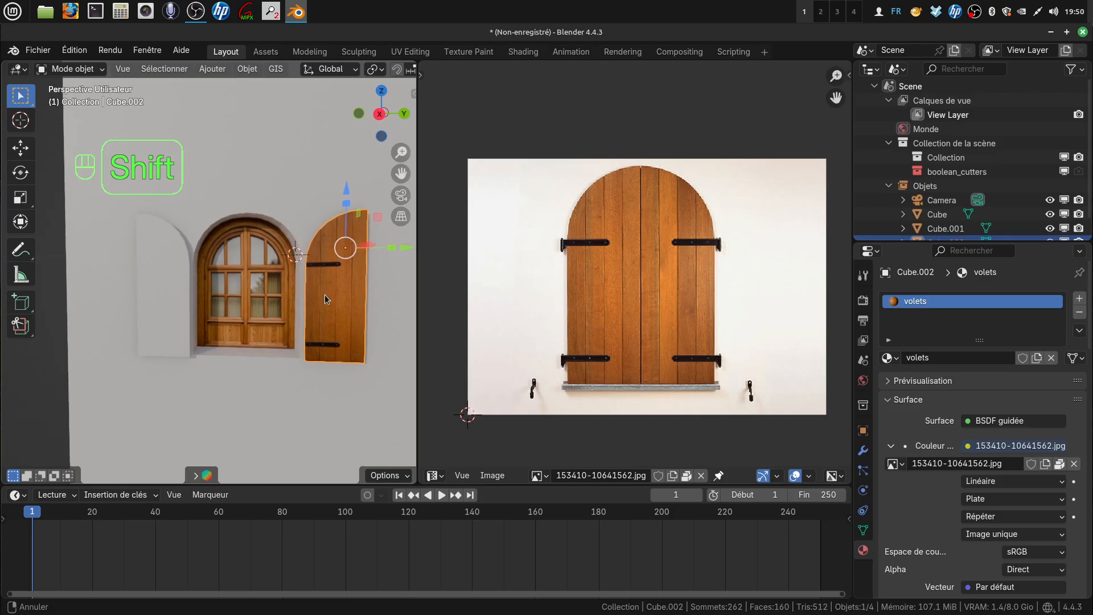
Delete the untextured shutter on the other side of the window
left_click(172, 326)
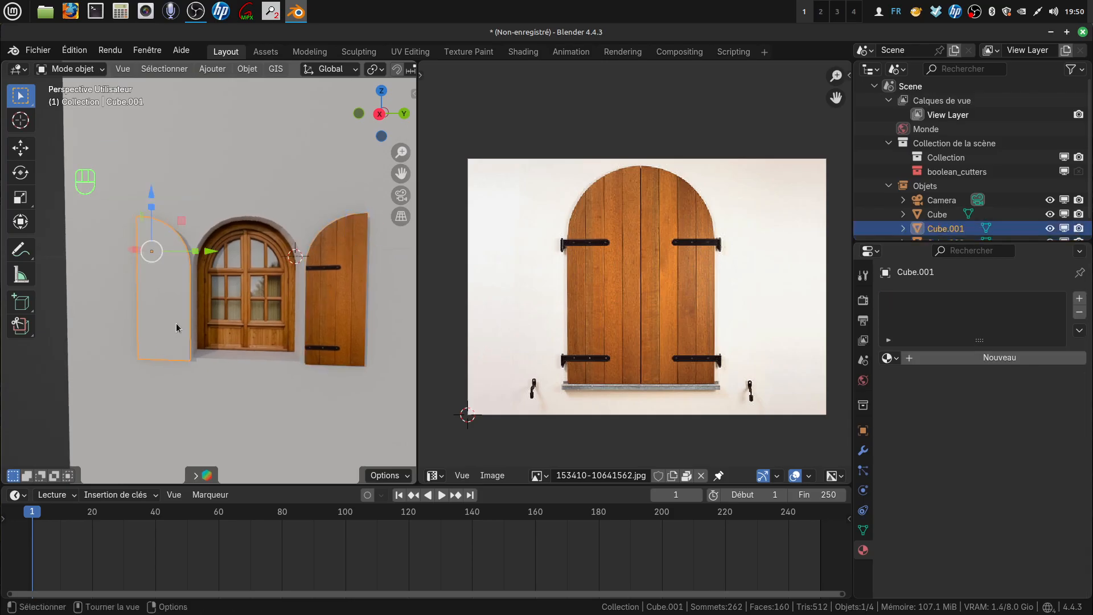
key("x")
left_click(170, 323)
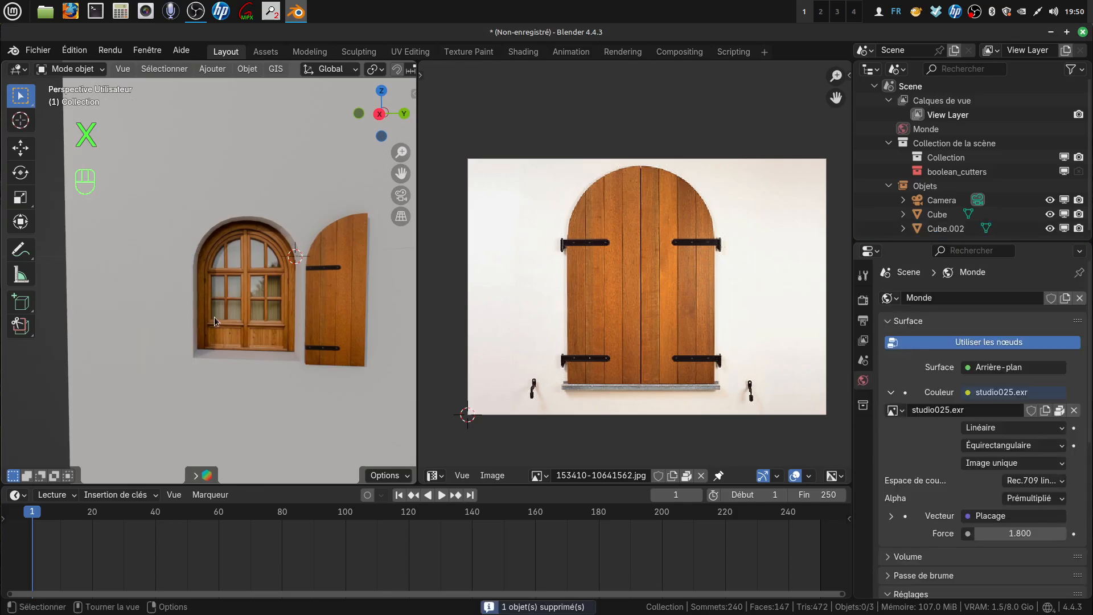
Set the textured shutter's origin to its narrow vertical side face next to the window, and return to Object Mode
left_click(324, 310)
scroll(317, 347, "up", 2)
middle_click_drag(299, 318, 251, 339, "shift")
scroll(275, 347, "up", 2)
scroll(310, 345, "up", 1)
key("Tab")
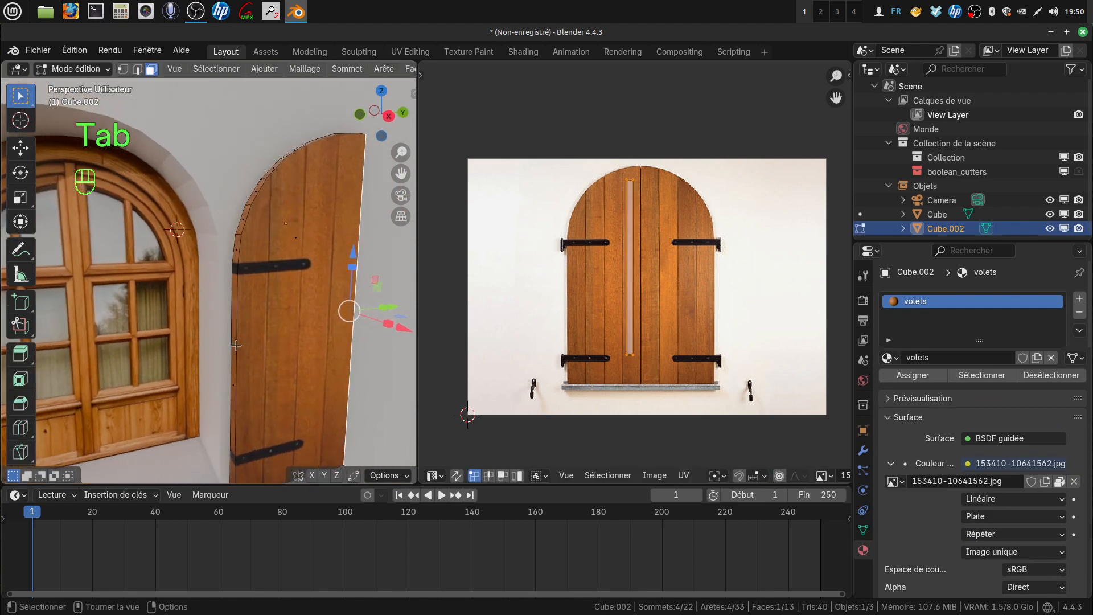
left_click(137, 69)
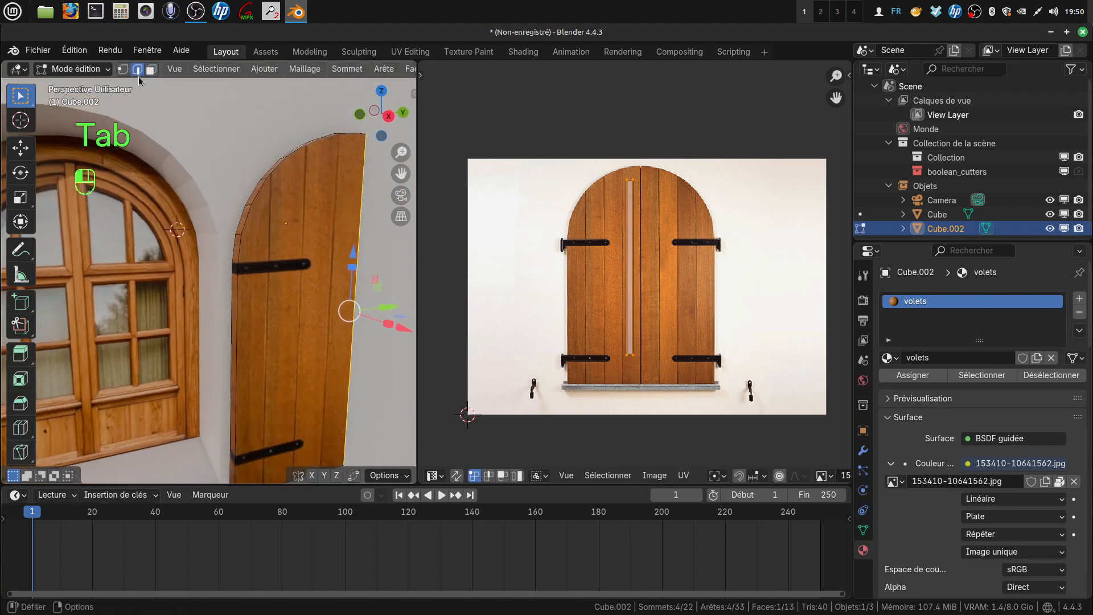
left_click(235, 346)
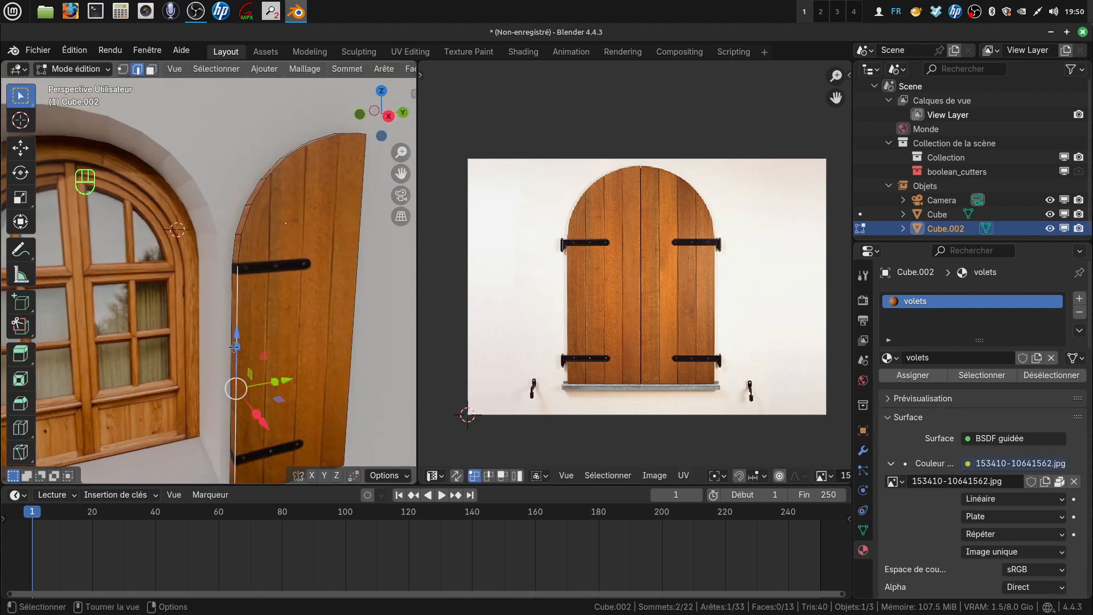
left_click(151, 69)
left_click(234, 335)
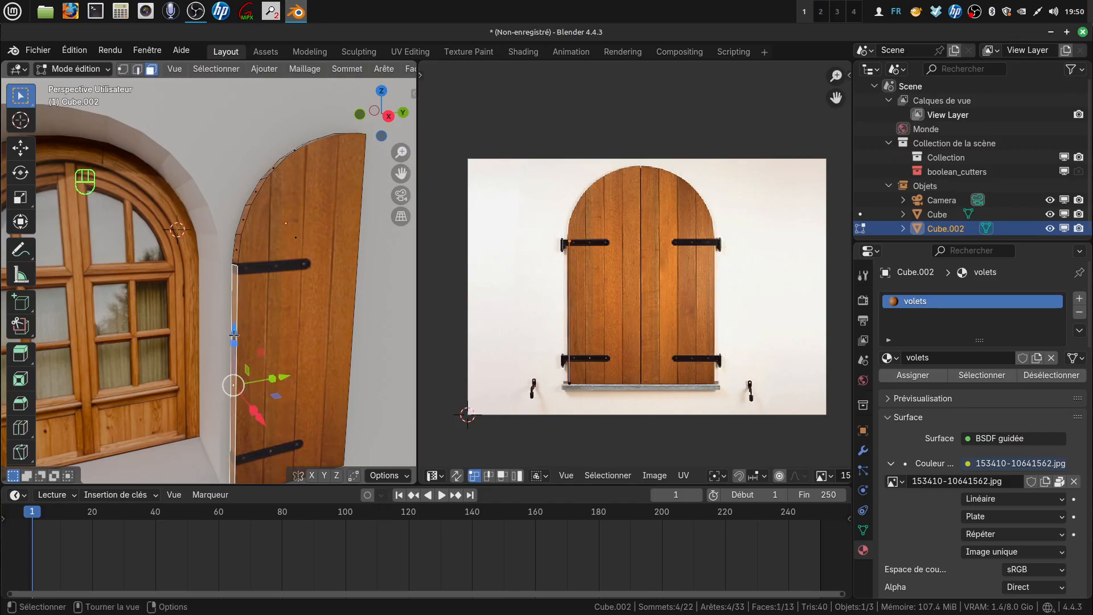
scroll(260, 306, "down", 4)
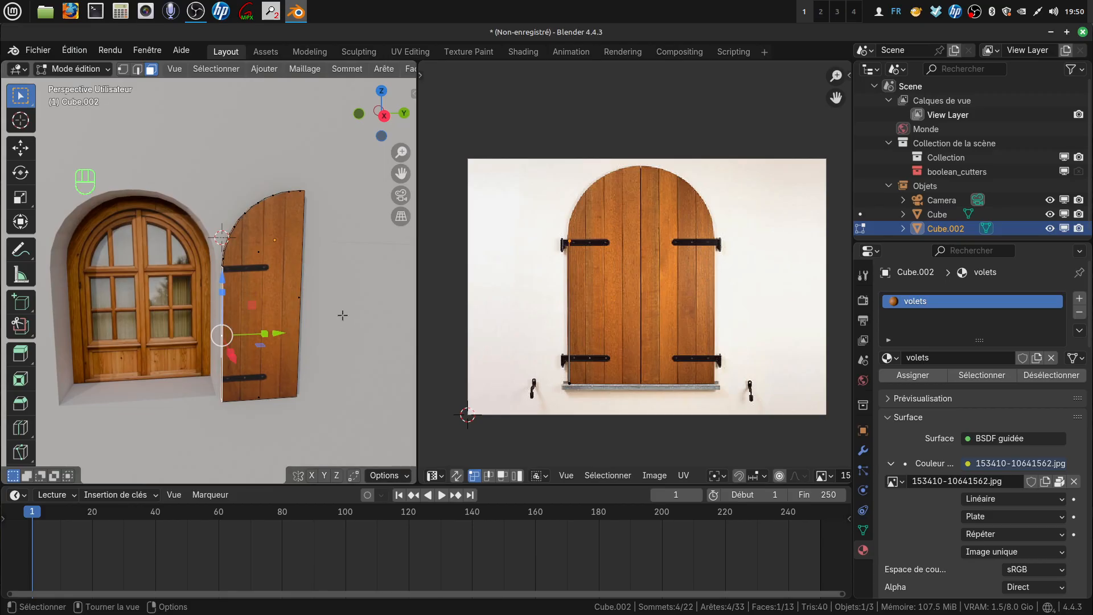
key("q")
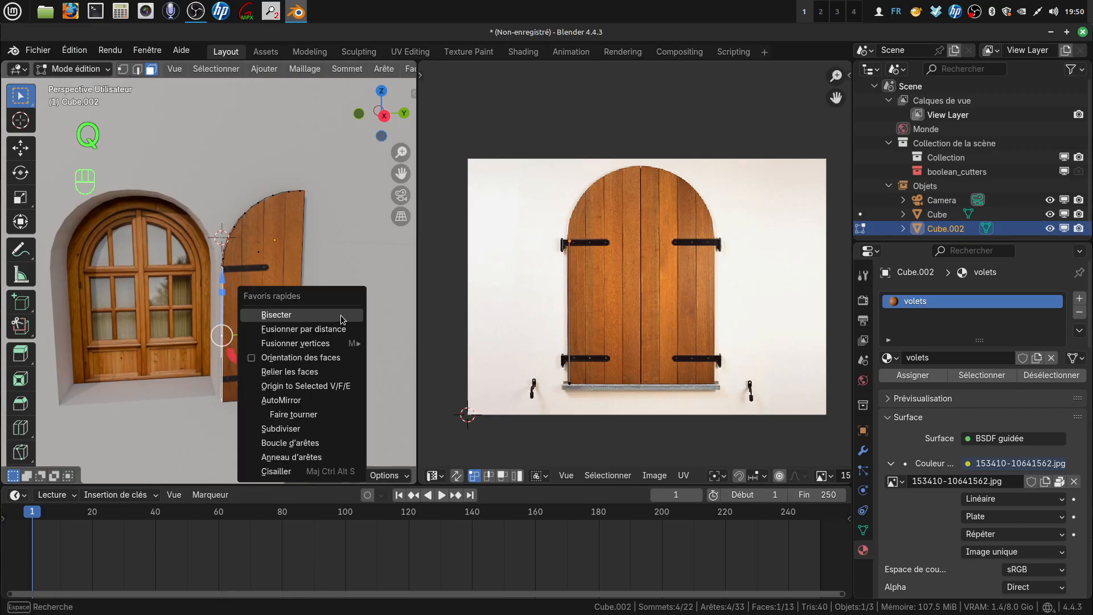
left_click(334, 387)
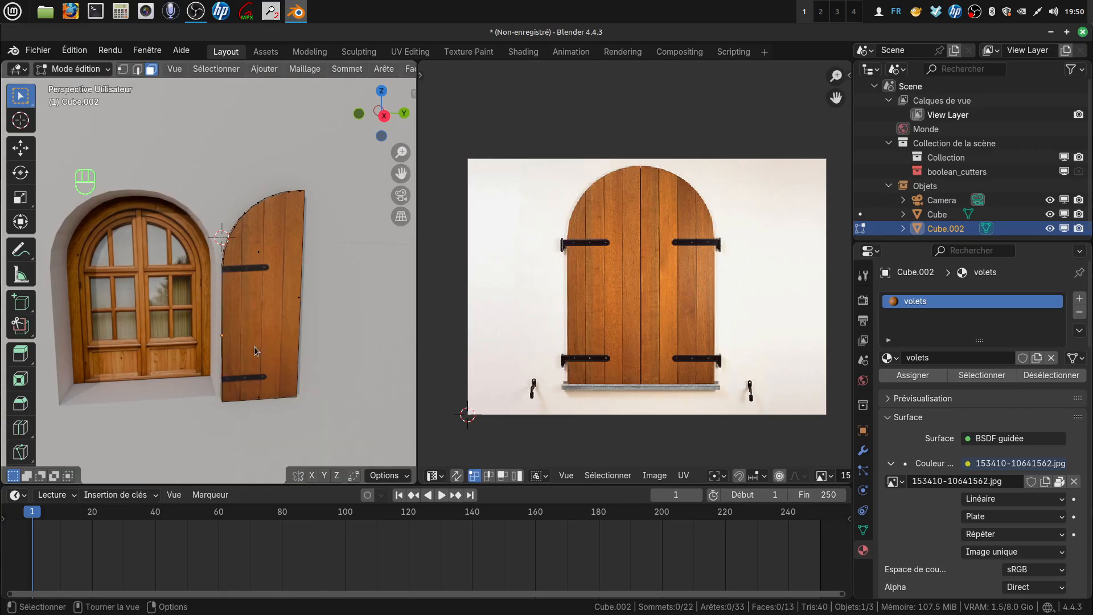
key("Tab")
Duplicate the textured shutter and move the copy about -0.366 m along Y to the window's other side
scroll(258, 295, "down", 3)
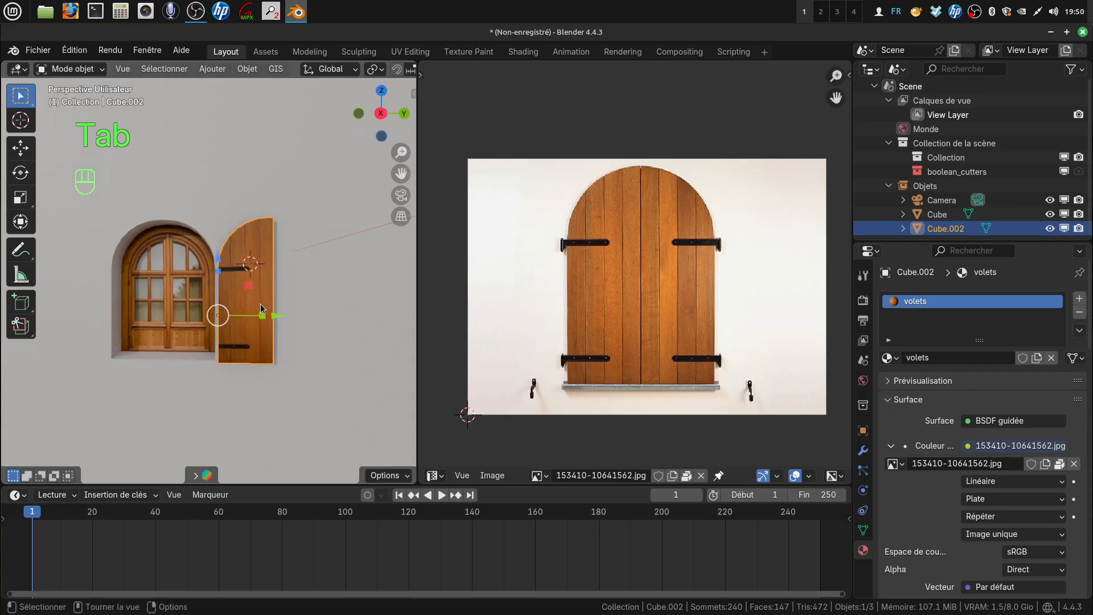
middle_click_drag(268, 308, 331, 310, "shift")
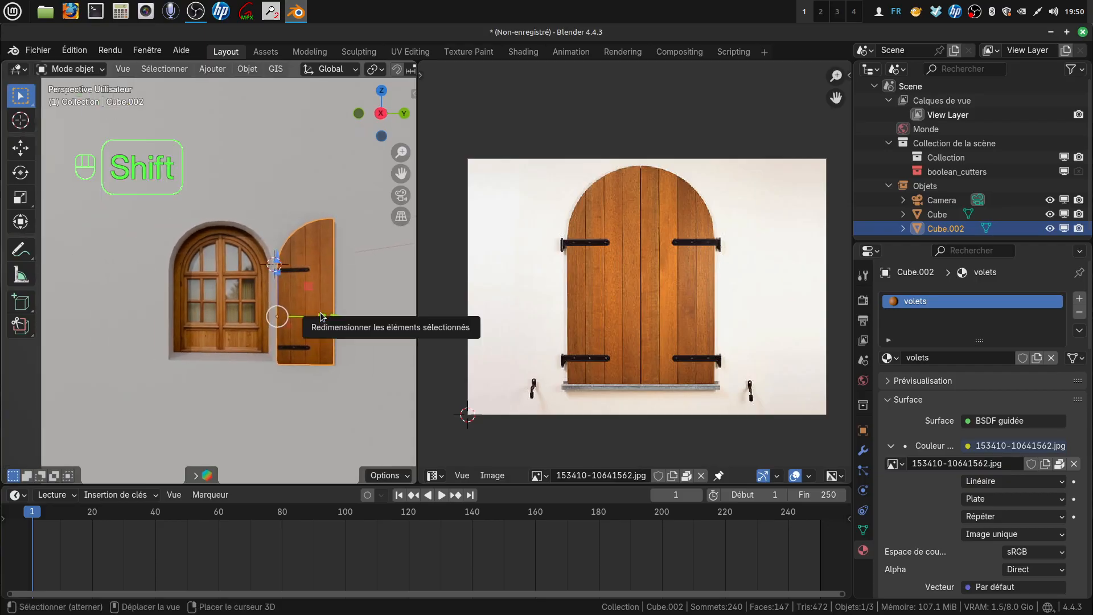
key("shift+d")
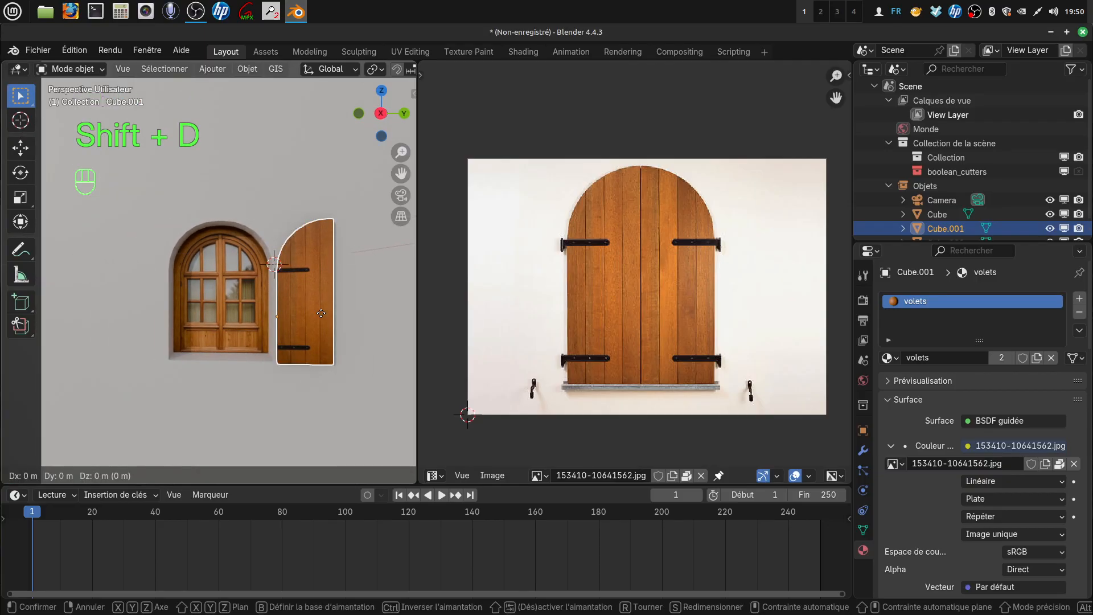
right_click(322, 315)
left_click_drag(339, 319, 177, 316)
Rotate the duplicated shutter 180° about the global Z axis
middle_click_drag(258, 313, 352, 292, "shift")
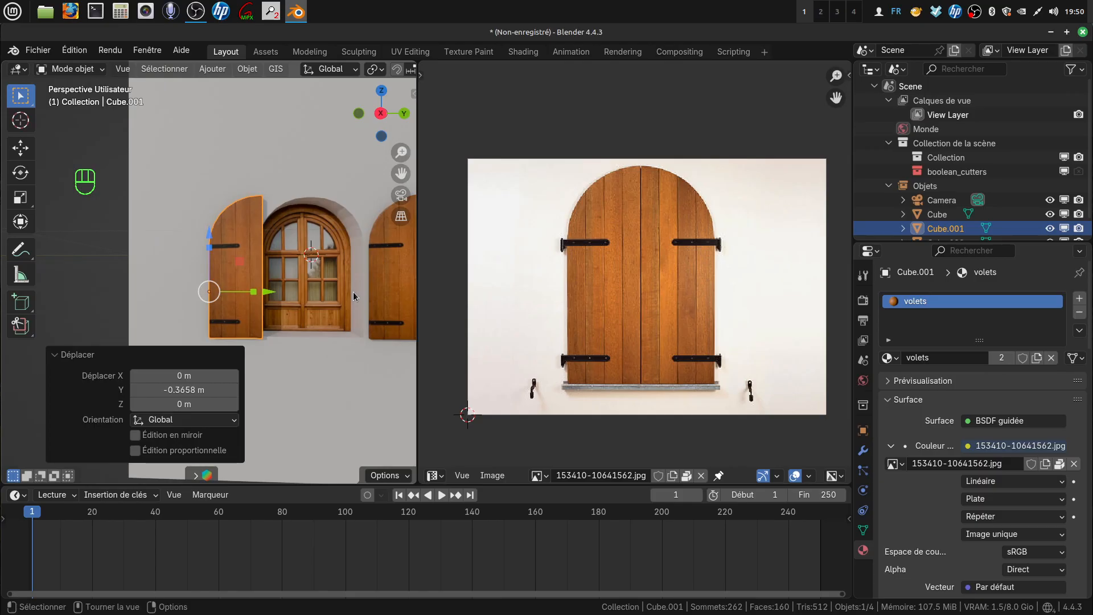
key("r")
key("z")
key("KP_1")
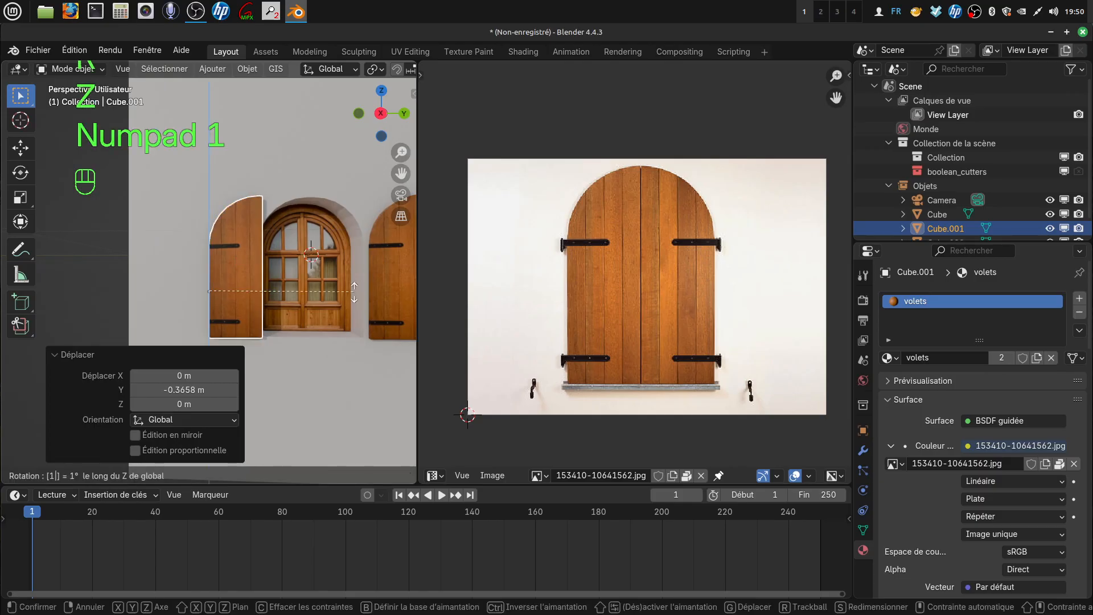
key("KP_8")
key("KP_0")
left_click(354, 292)
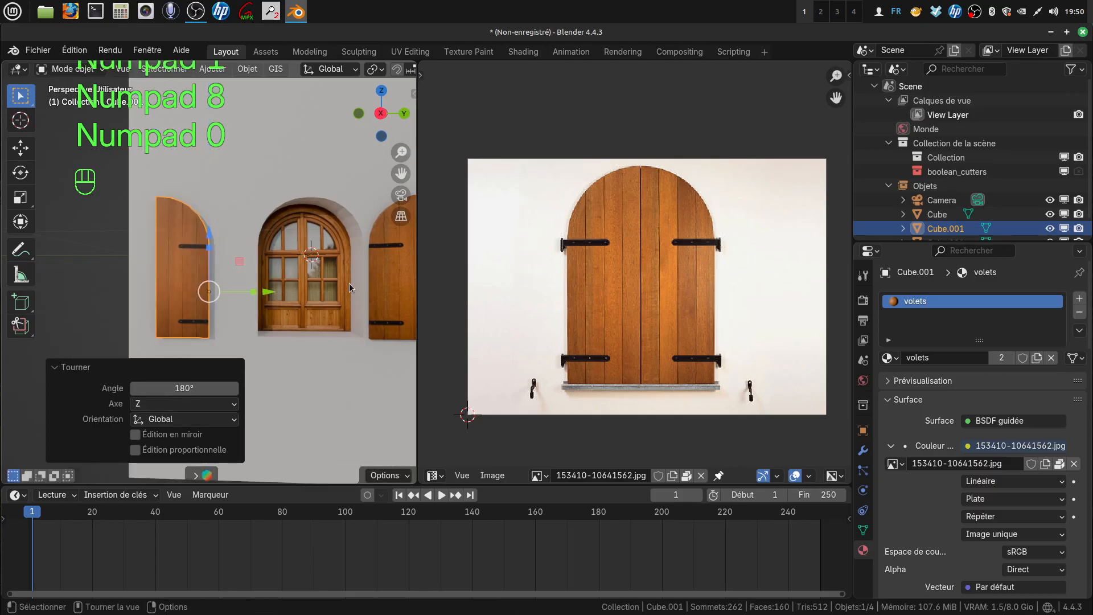
Move the rotated shutter about 0.105 m along Y to the window's edge, and nudge it another 0.0037 m
scroll(346, 278, "down", 1)
left_click_drag(272, 289, 310, 275)
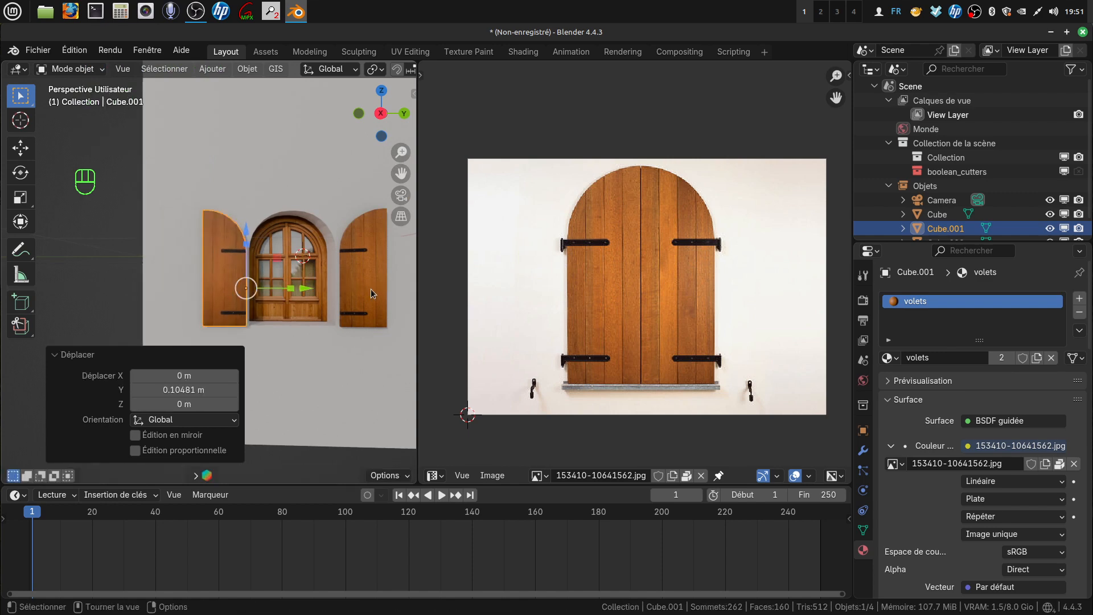
scroll(371, 288, "up", 2)
middle_click_drag(343, 309, 293, 293, "shift")
scroll(278, 317, "up", 2)
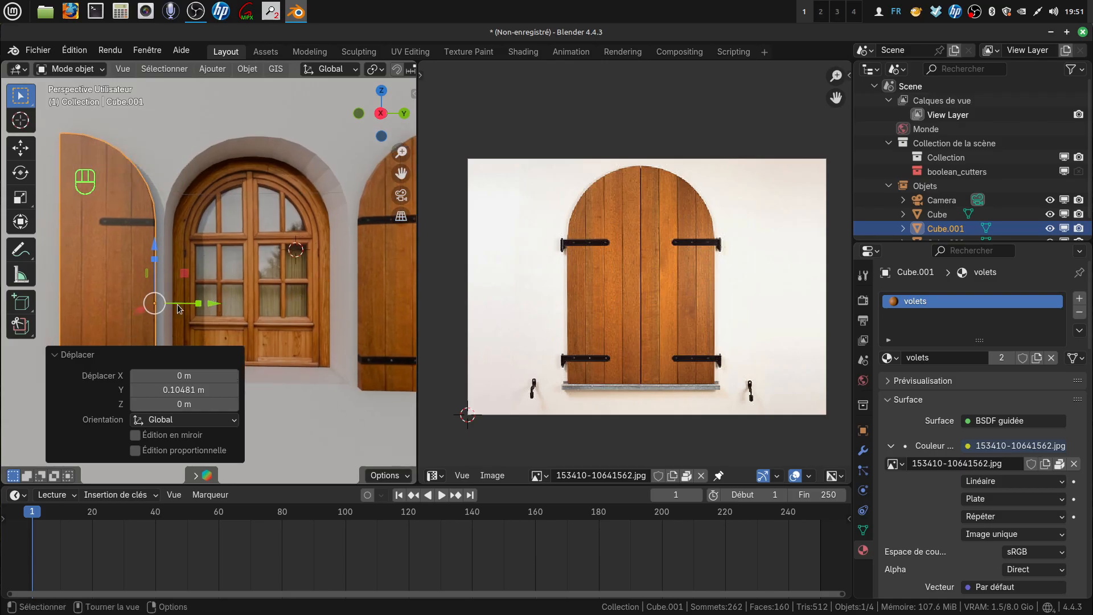
left_click_drag(202, 300, 206, 300)
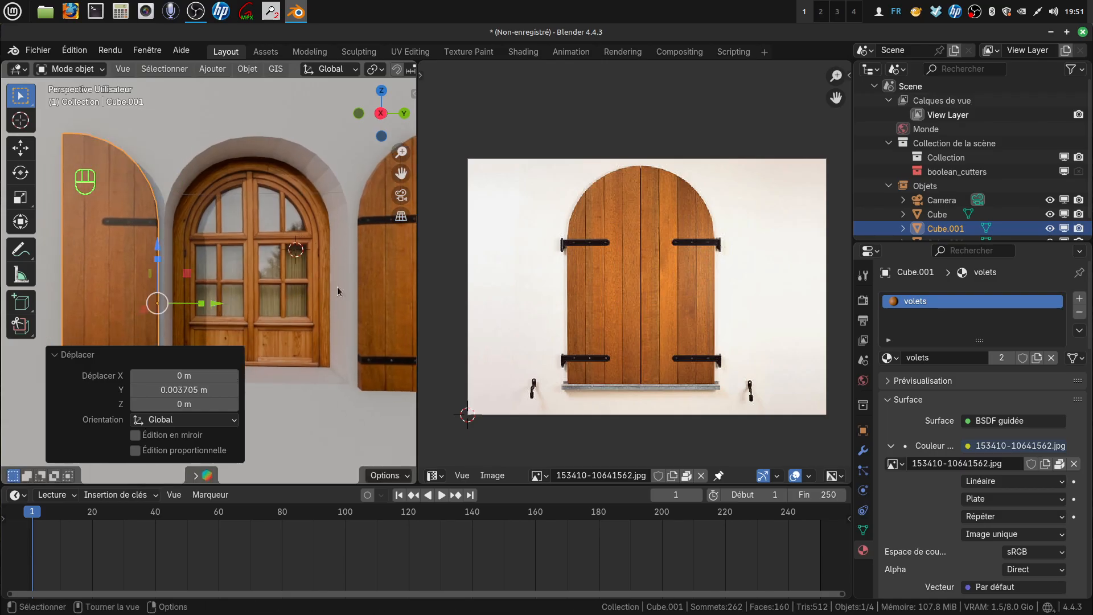
Move the original shutter about -0.0043 m along Y, closer to the window opening
left_click(374, 295)
scroll(403, 309, "down", 1)
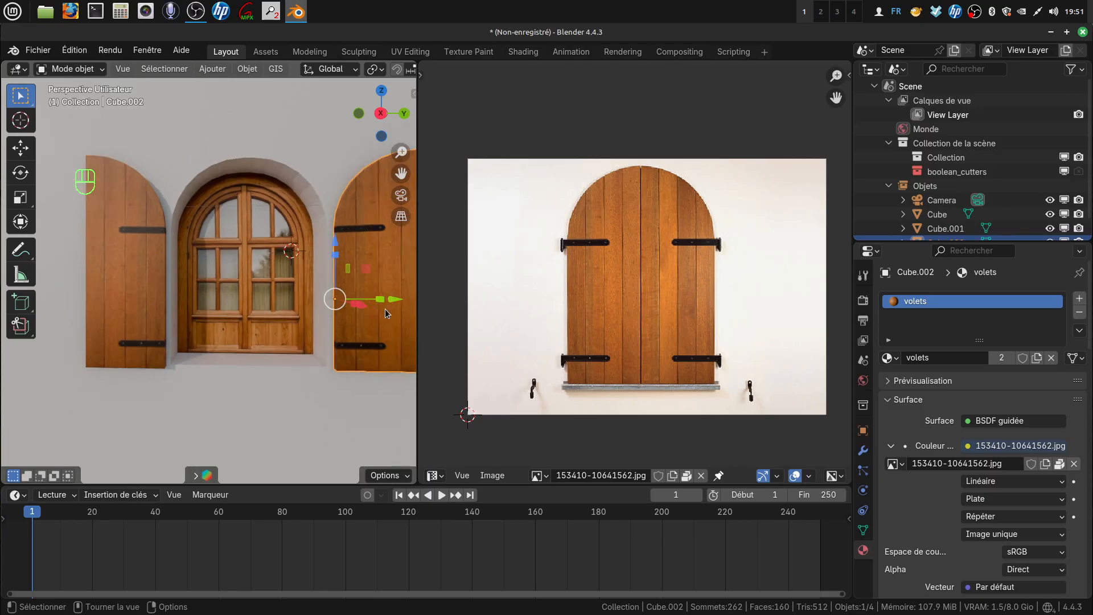
left_click_drag(393, 303, 373, 309)
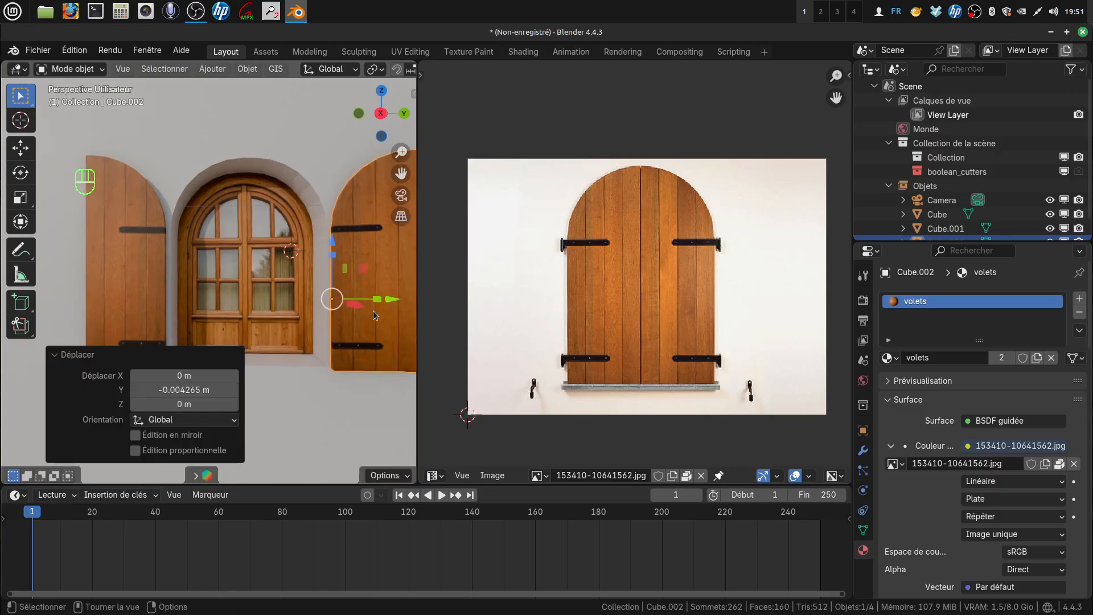
Join the window's two shutters into one object and deselect it
scroll(284, 365, "down", 3)
scroll(284, 360, "down", 2)
middle_click_drag(282, 333, 359, 354)
left_click(282, 368)
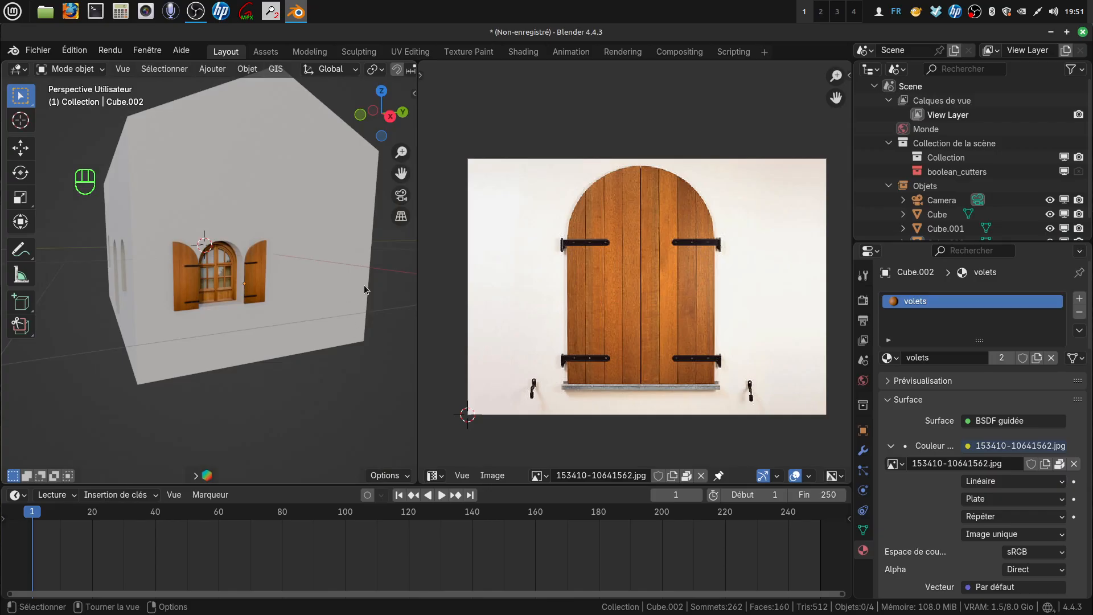
middle_click_drag(327, 309, 283, 292, "shift")
left_click(268, 289, "shift")
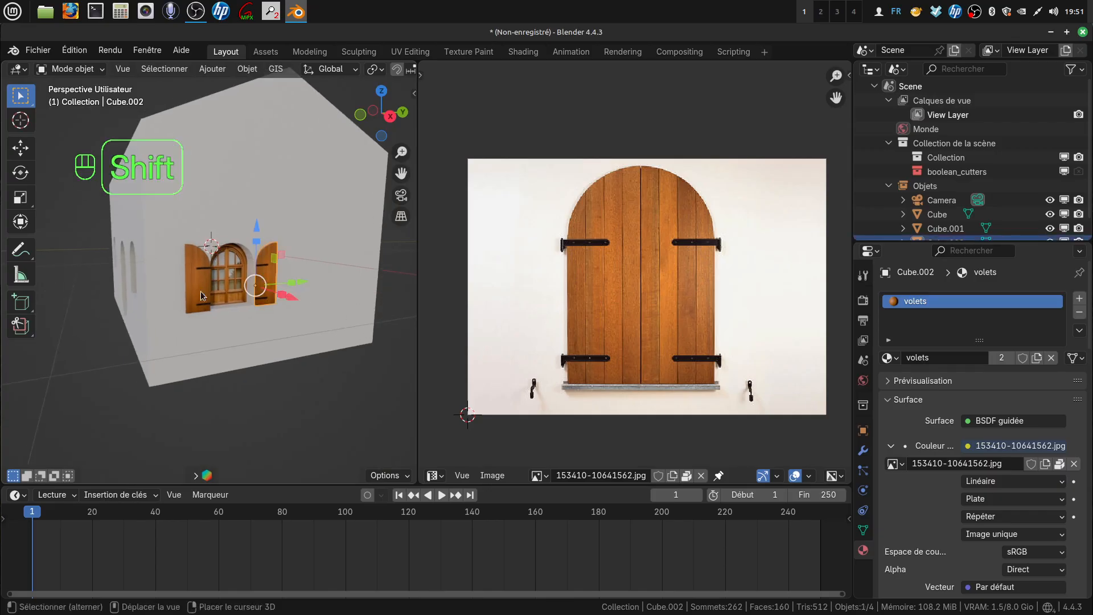
left_click(201, 292, "shift")
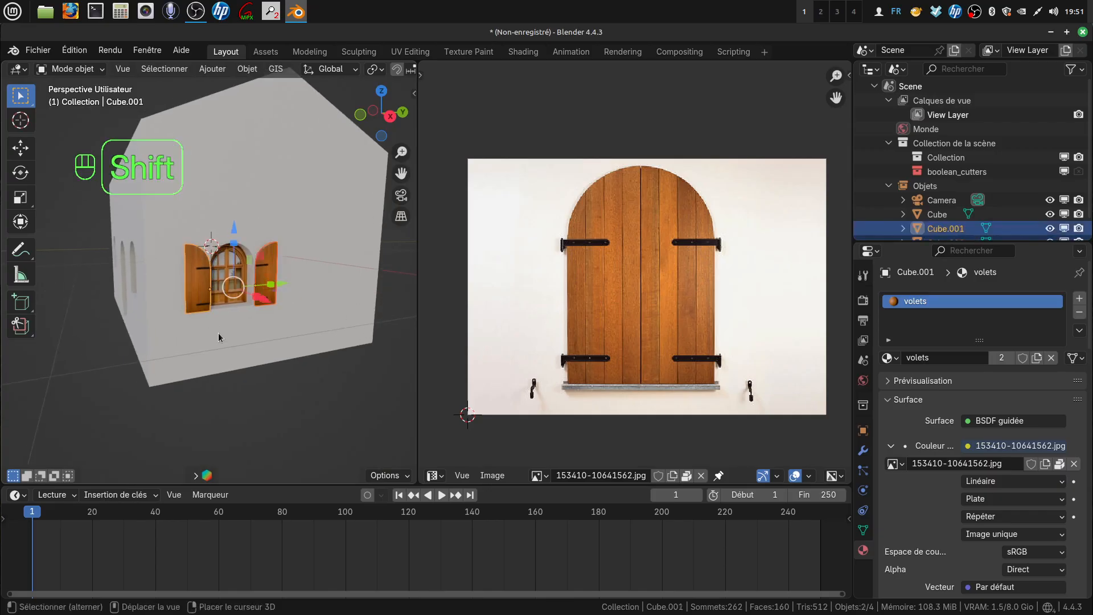
key("ctrl+j")
left_click(282, 391)
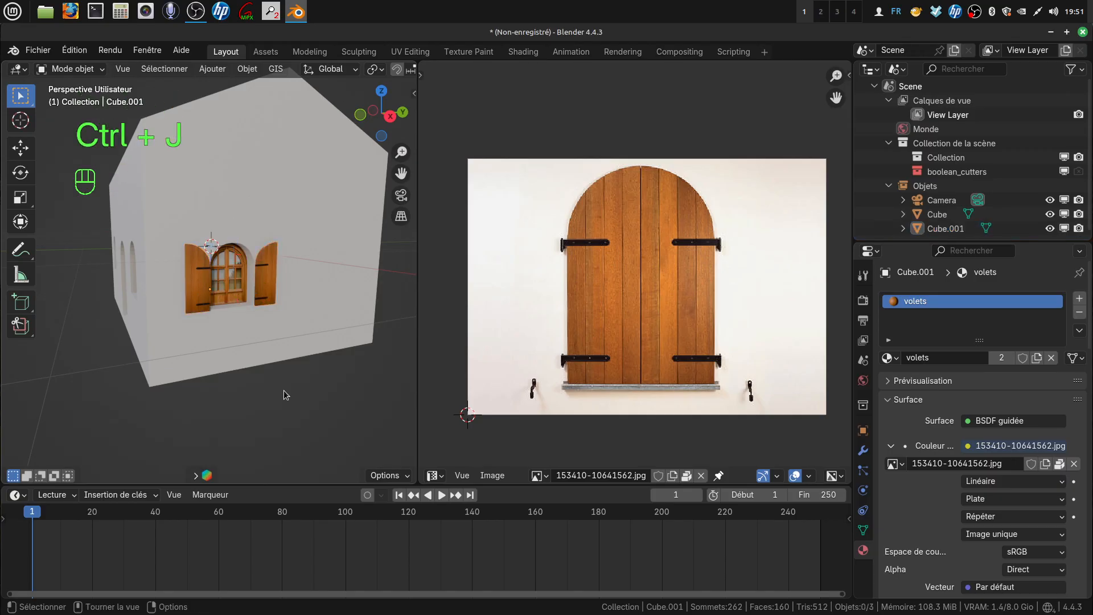
Duplicate the joined shutters on the gable wall and move the copy about -1.04 m along Y, out in front of the house
middle_click_drag(292, 206, 343, 196)
scroll(341, 198, "down", 3)
middle_click_drag(287, 260, 336, 297)
scroll(299, 299, "up", 3)
left_click(265, 289)
key("shift")
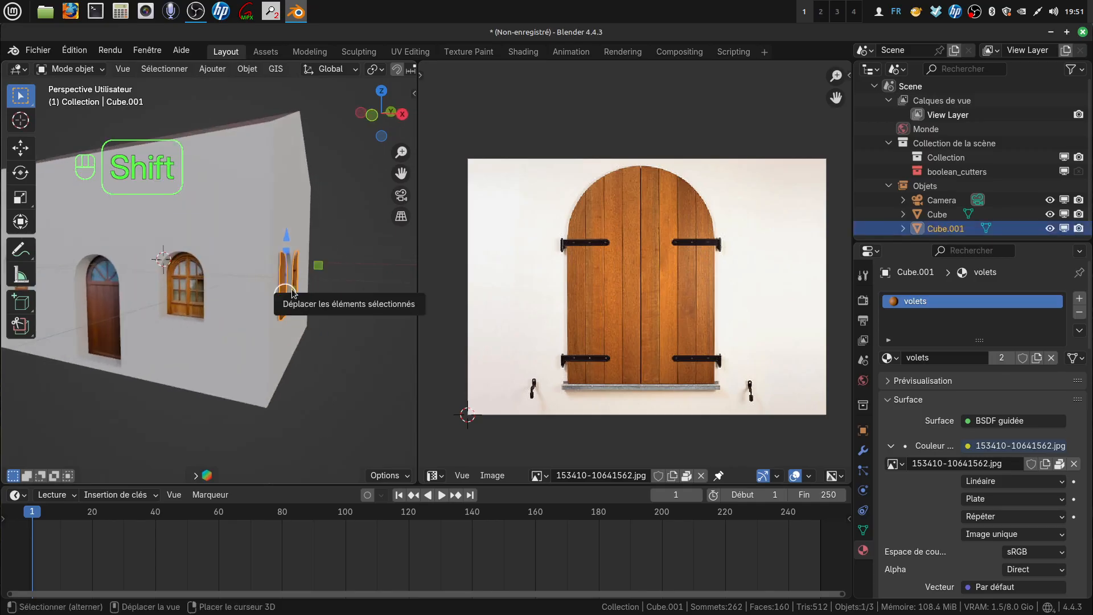
key("shift+d")
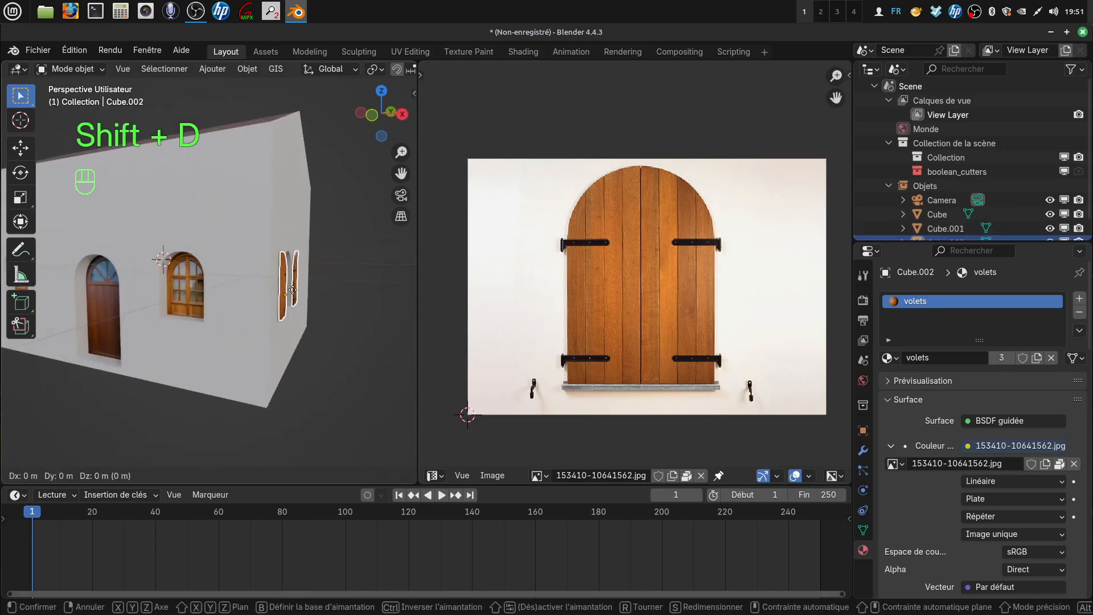
right_click(292, 290)
middle_click_drag(292, 290, 333, 292)
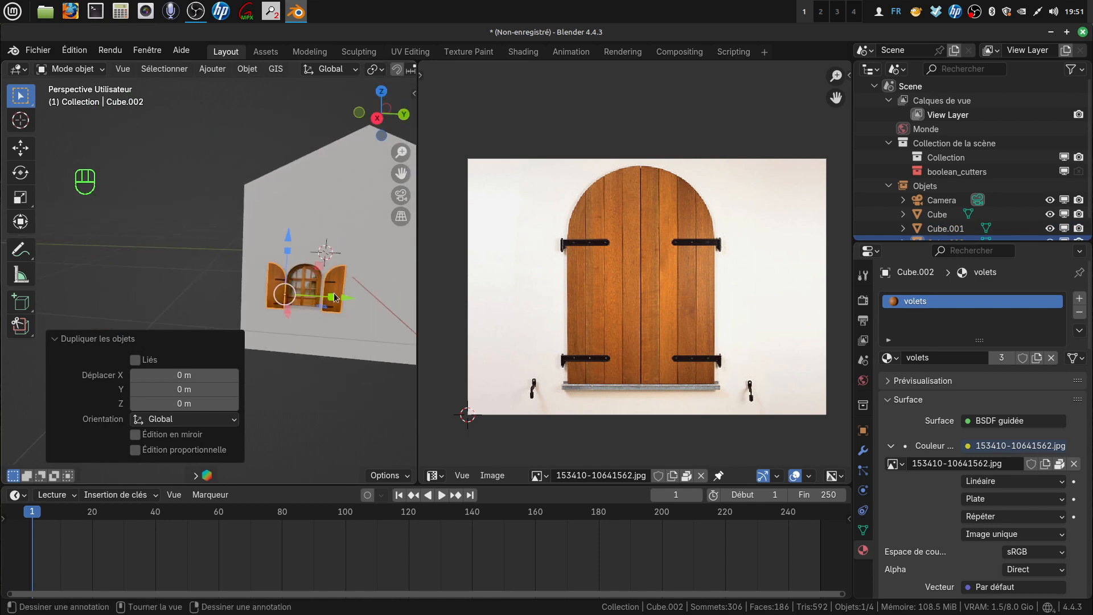
left_click_drag(346, 297, 204, 292)
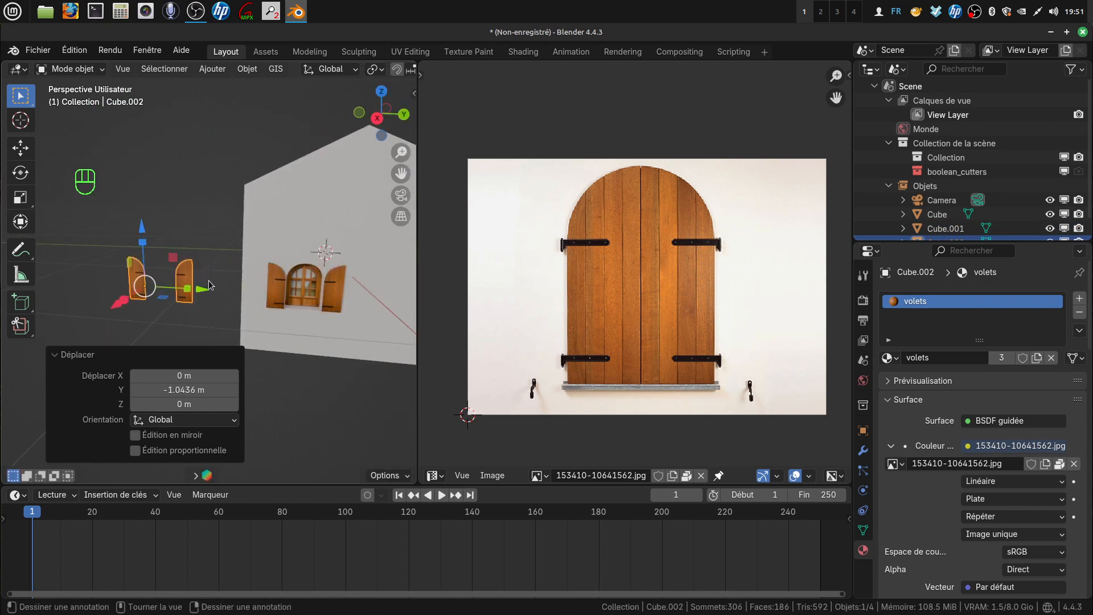
Rotate the duplicated shutters 90° about the global Z axis to align them with the front wall
middle_click_drag(219, 288, 283, 285)
key("r")
key("z")
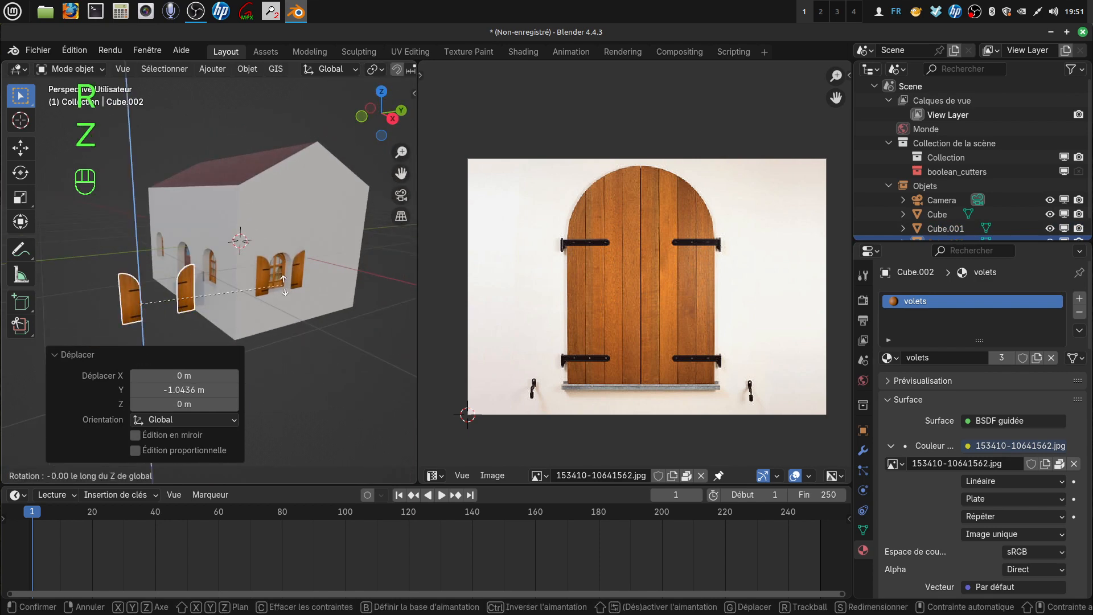
key("KP_9")
key("KP_0")
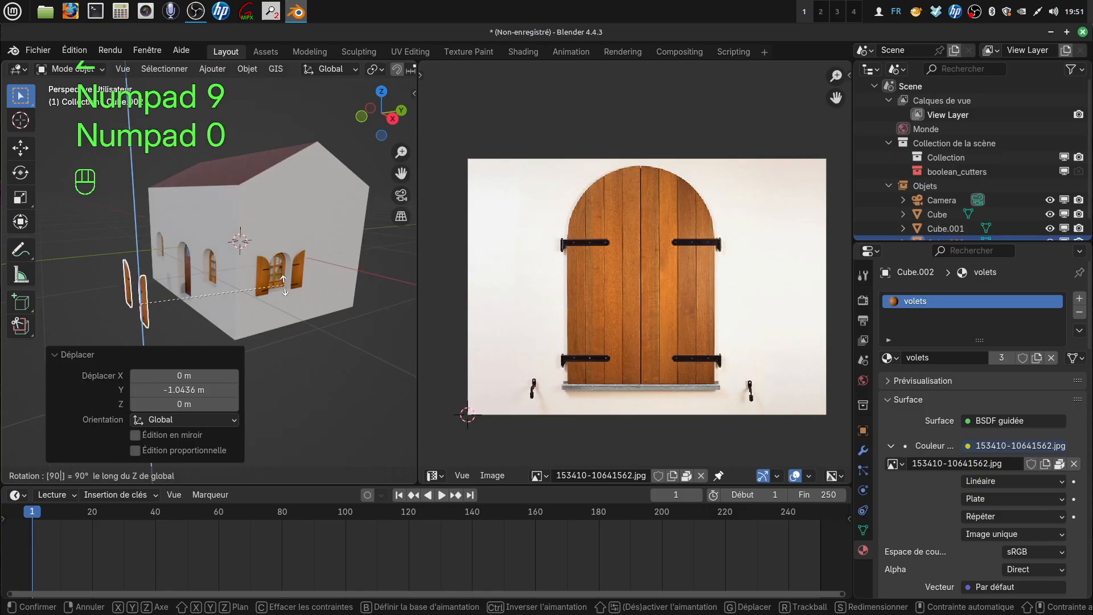
key("Return")
In front view, move the rotated shutters about -0.314 m along X onto the window right of the door
key("KP_1")
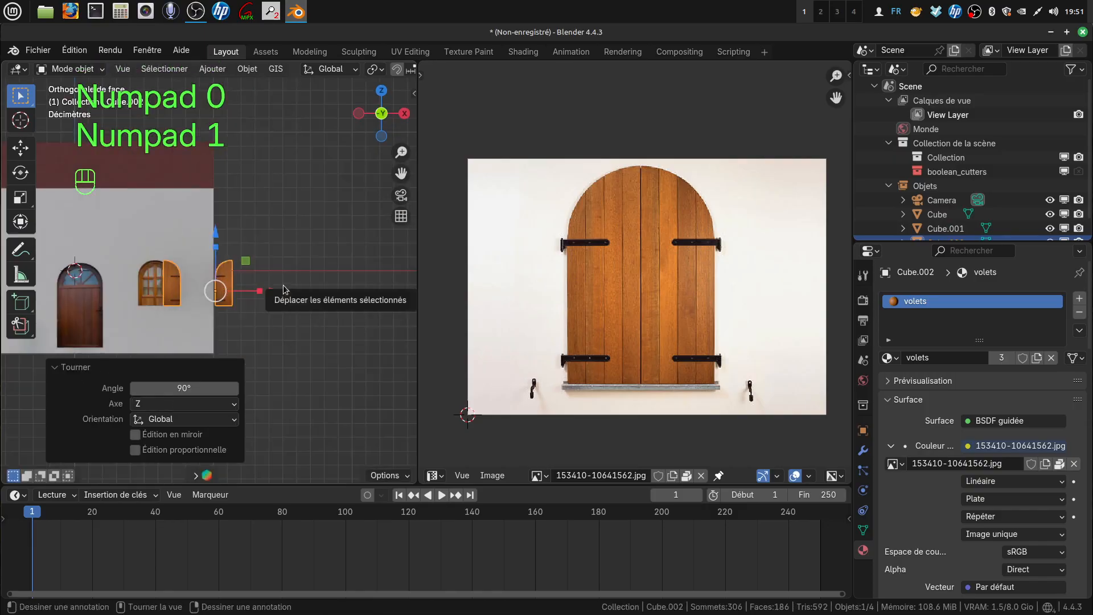
scroll(283, 285, "up", 2)
middle_click_drag(283, 285, 396, 302, "shift")
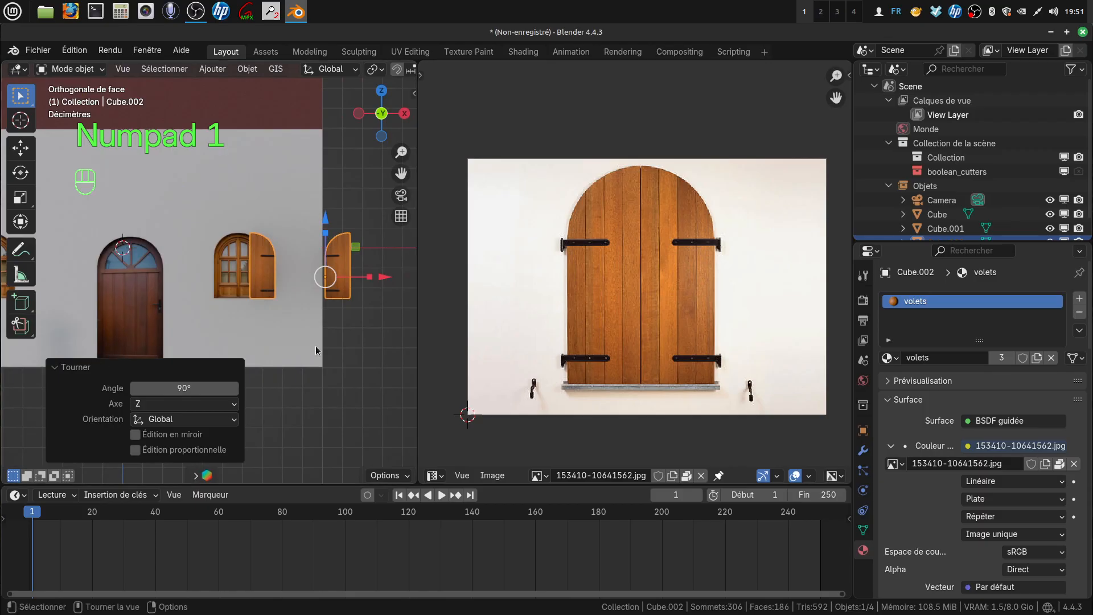
key("g")
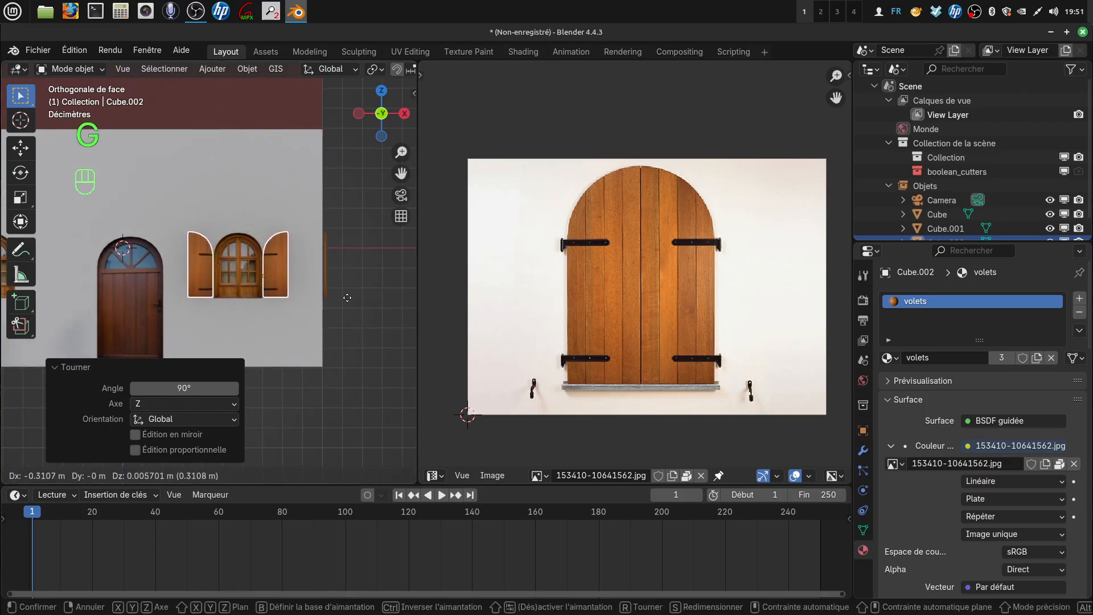
left_click(346, 297)
Nudge these shutters about 0.0034 m along X to center them on the window right of the door
scroll(274, 330, "up", 6)
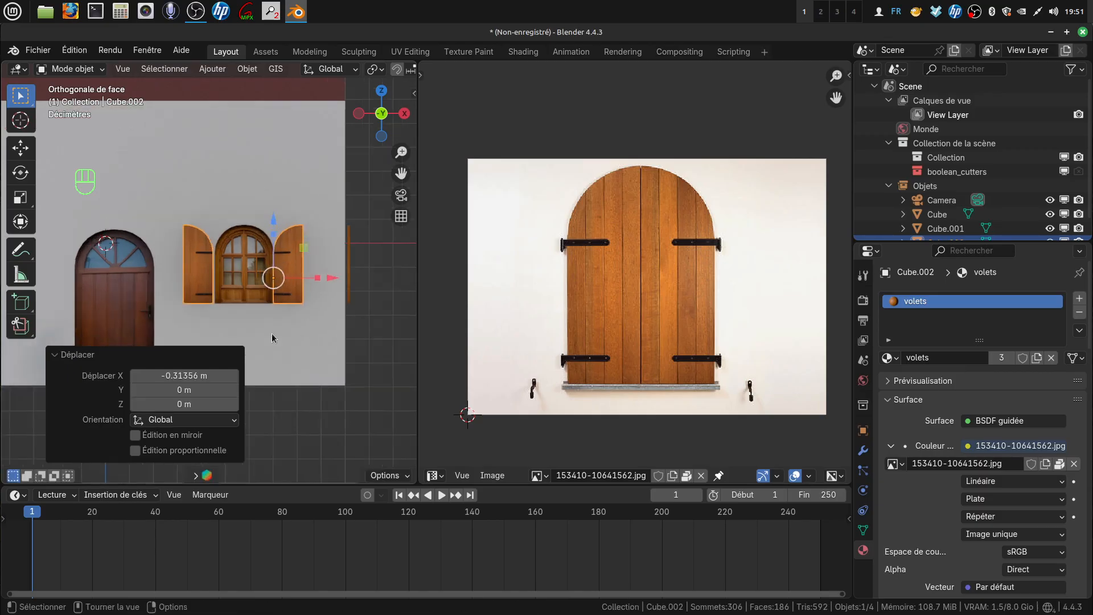
scroll(323, 328, "down", 1)
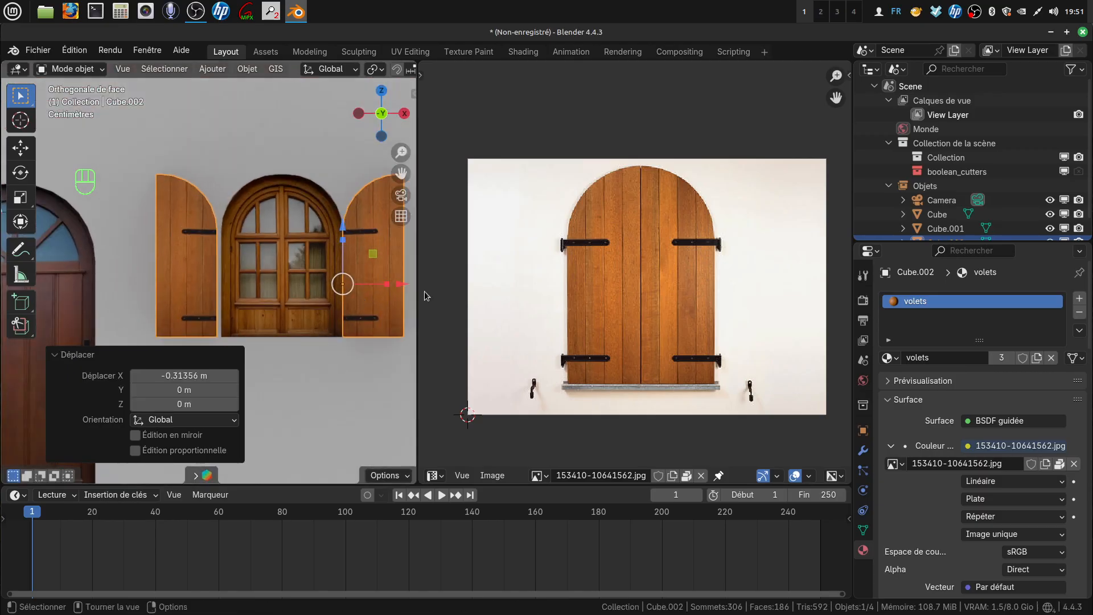
key("g")
key("x")
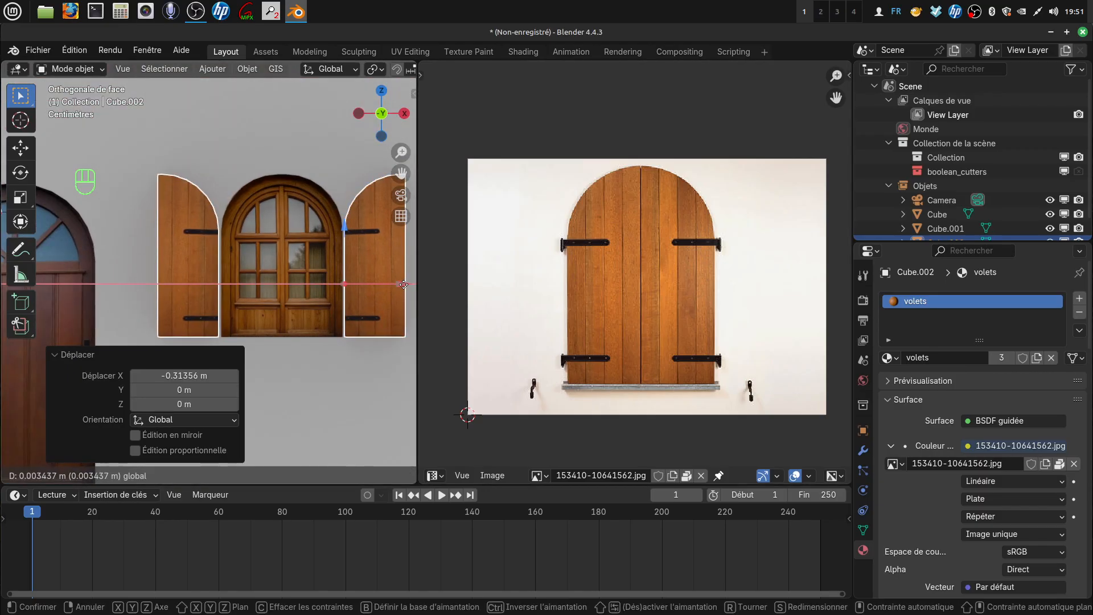
left_click(403, 286)
Duplicate the front shutters and move the copy about -1.244 m along X to the window left of the door
scroll(282, 358, "down", 4)
middle_click_drag(279, 360, 353, 362, "shift")
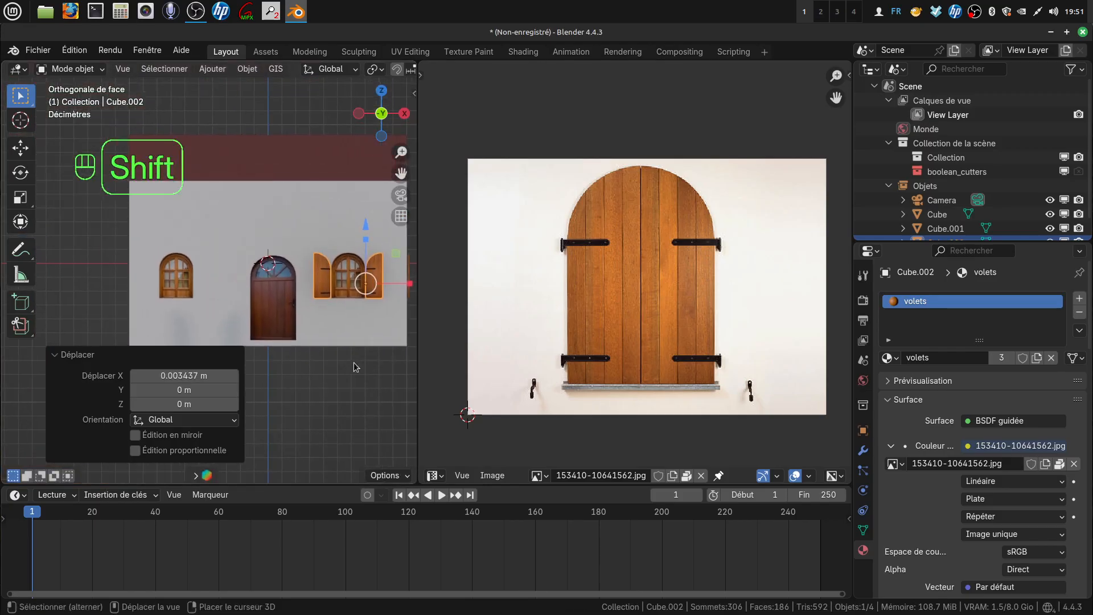
key("shift+d")
left_click(264, 380)
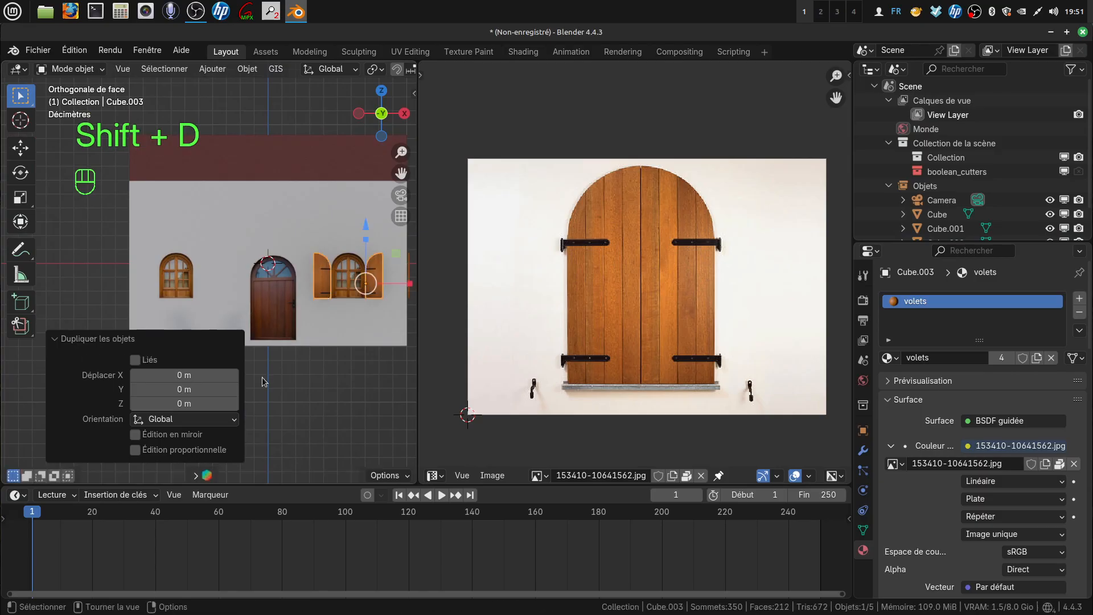
key("g")
key("x")
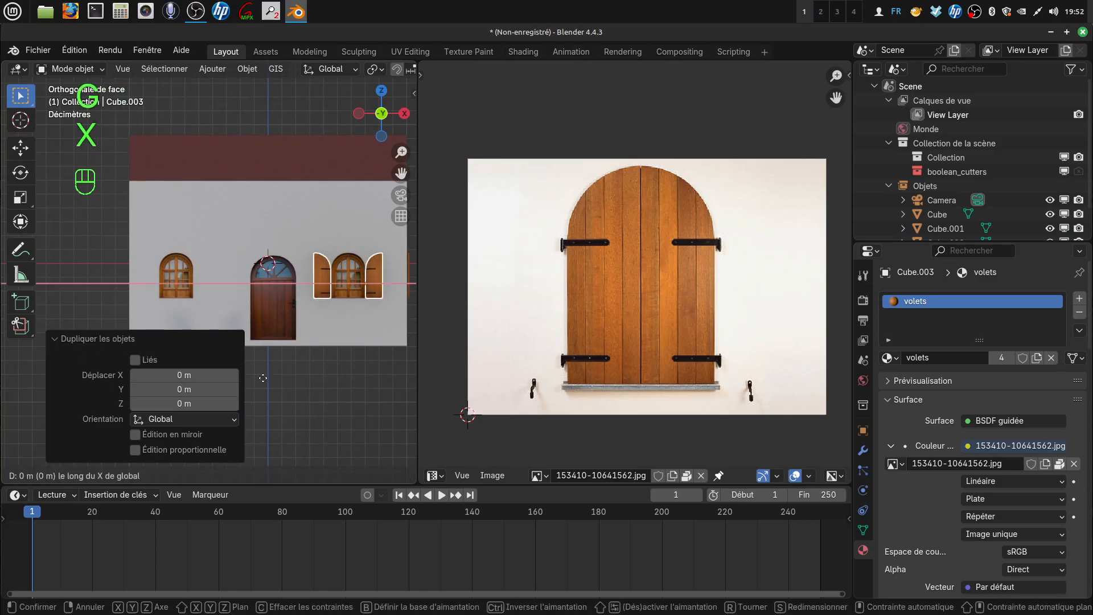
left_click(90, 381)
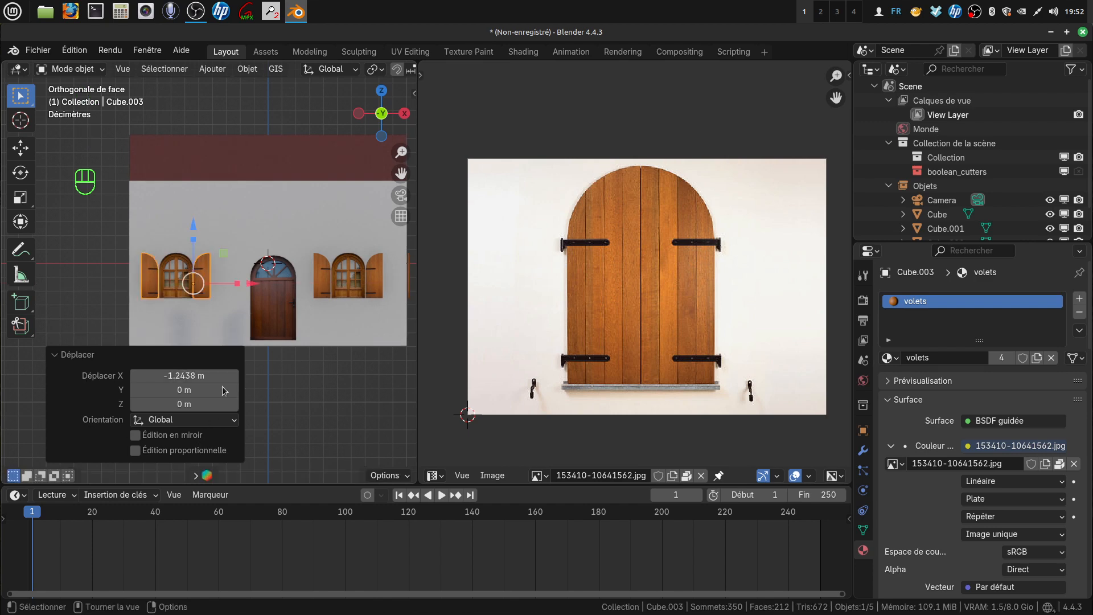
Nudge the copied shutters about 0.0033 m along X to center them on the window left of the door, and deselect them
scroll(235, 299, "up", 10)
middle_click_drag(222, 261, 408, 206, "shift")
left_click_drag(357, 292, 364, 292)
scroll(338, 362, "down", 9)
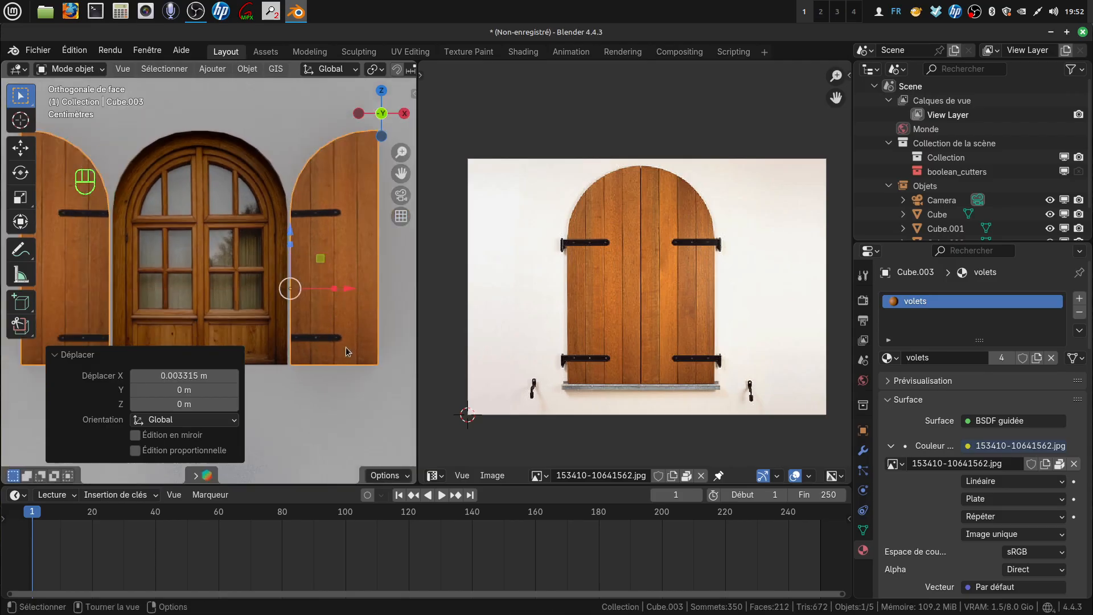
left_click(331, 357)
Select both front shutter pairs and move them toward the facade along Y, about 0.645 m and then 0.073 m
middle_click_drag(332, 357, 216, 373)
middle_click_drag(253, 342, 169, 355)
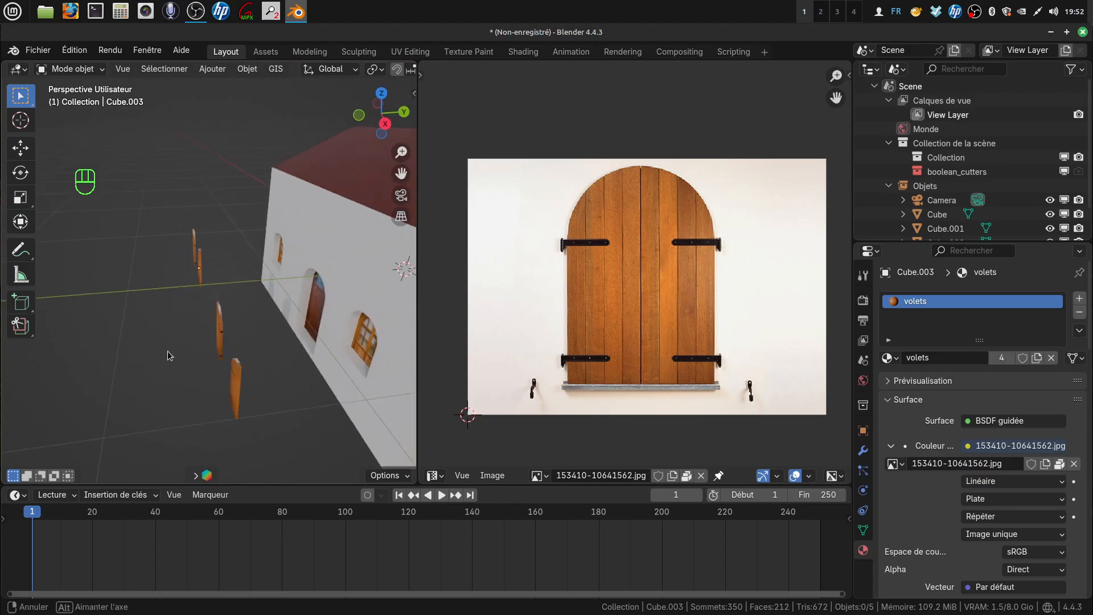
left_click(240, 384)
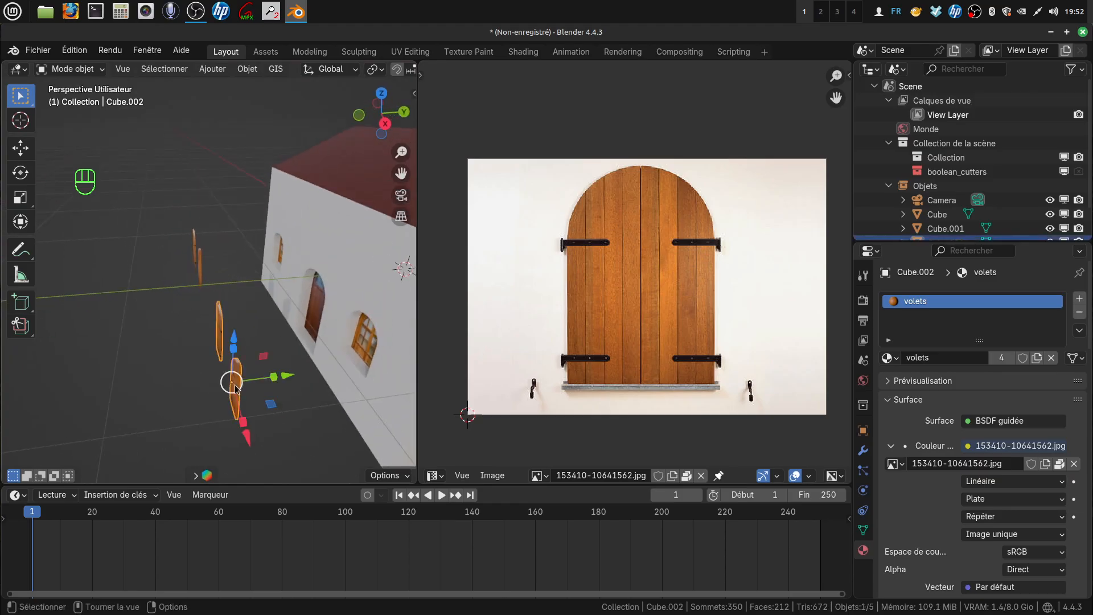
key("shift+d")
key("y")
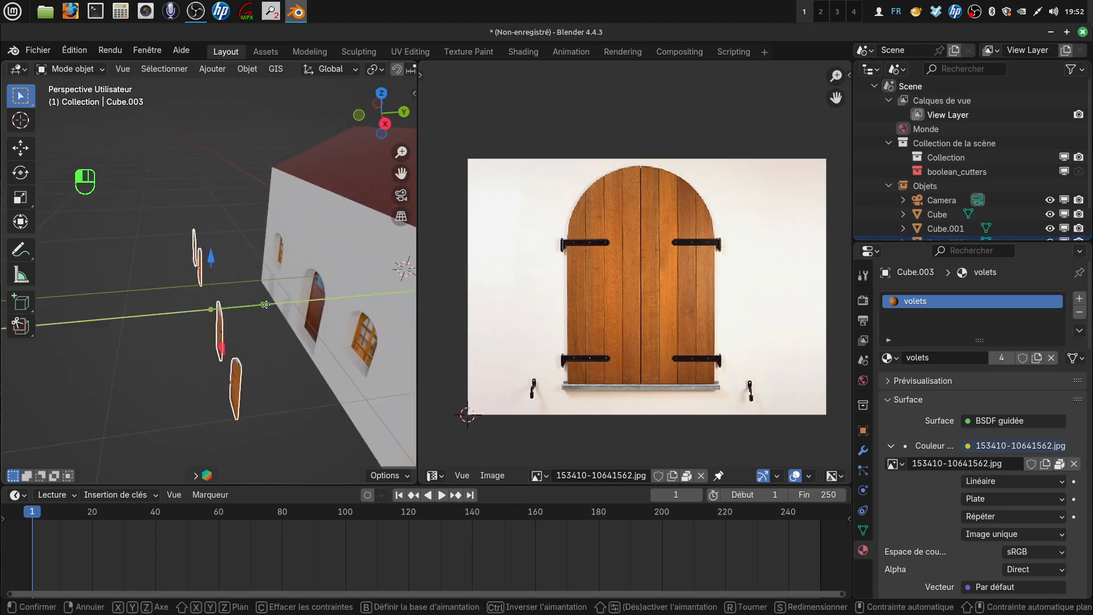
left_click(355, 282)
middle_click_drag(357, 285, 284, 279, "shift")
key("g")
key("y")
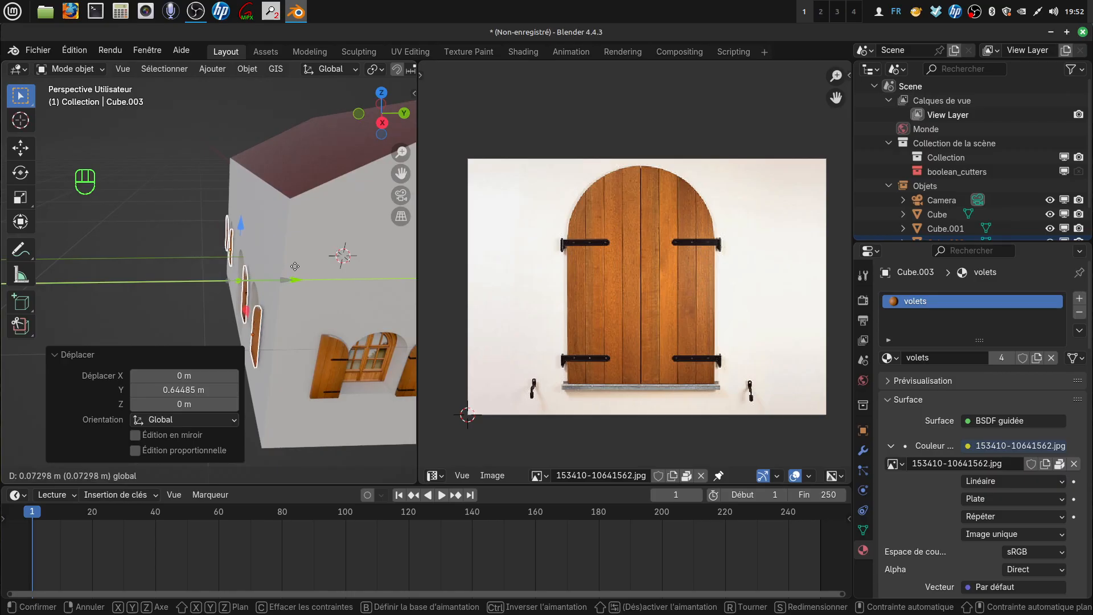
left_click(294, 267)
Nudge both front shutter pairs about 0.0095 m along Y against the wall and deselect them
scroll(285, 317, "up", 3)
mouse_move(333, 337)
middle_mouse_down()
mouse_move(319, 326)
mouse_move(326, 319)
middle_mouse_up()
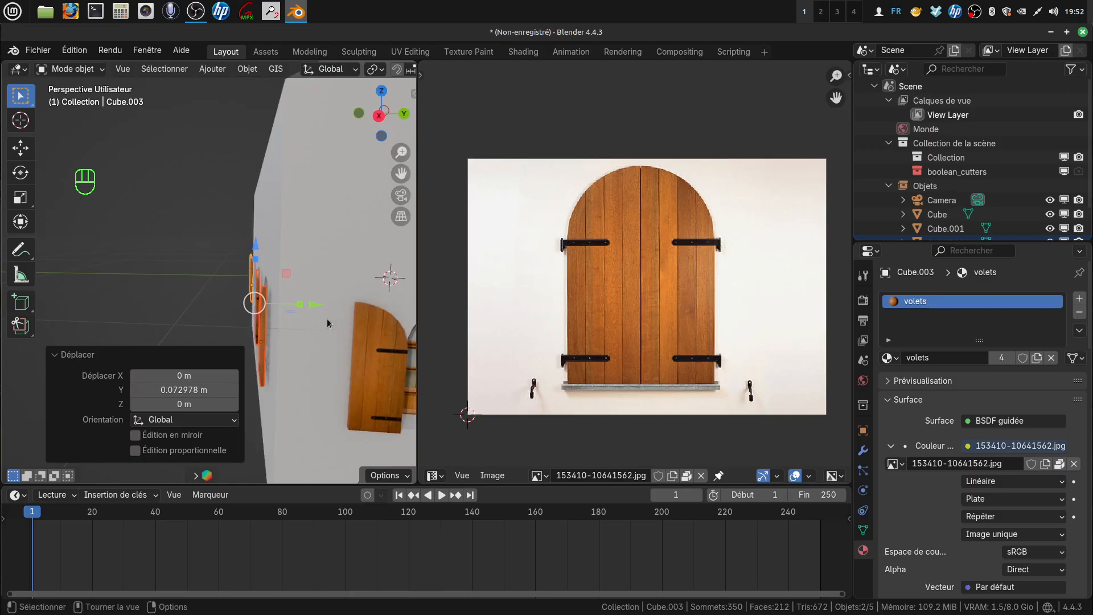
key("g")
key("y")
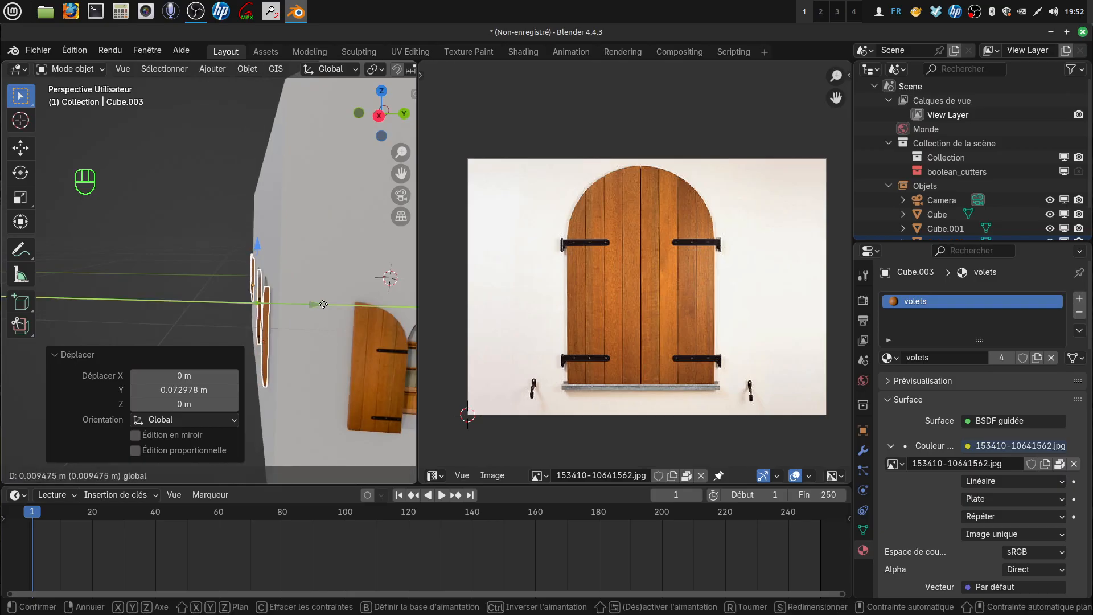
left_click(323, 303)
left_click(220, 319)
Inspect the door, windows and placed shutters from several angles, both close up and across the whole house
middle_click_drag(218, 313, 391, 327)
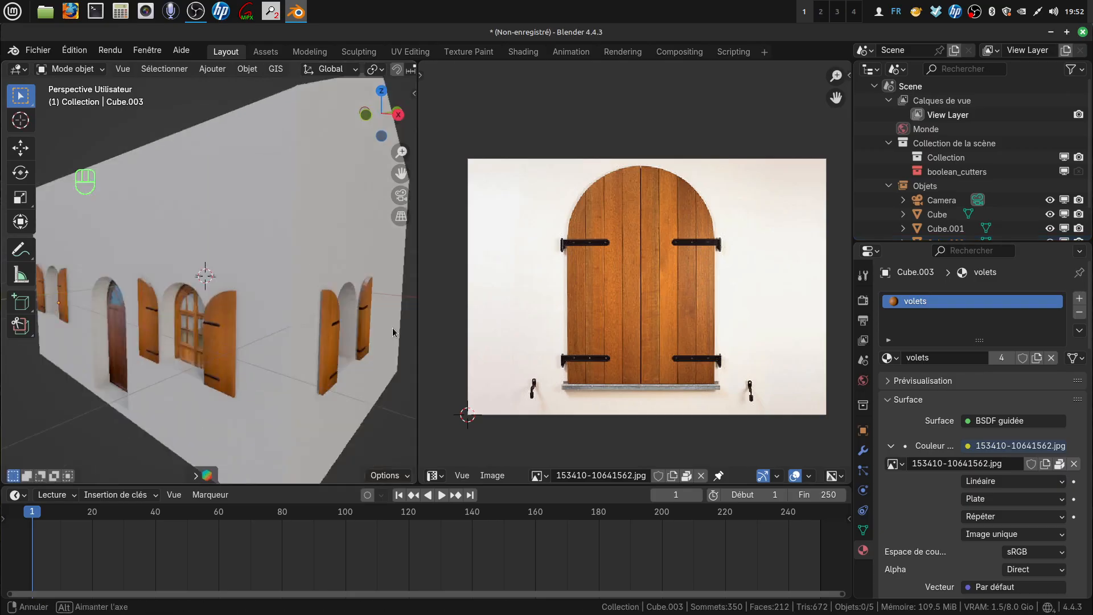
scroll(390, 329, "down", 7)
scroll(244, 337, "up", 1)
middle_click_drag(244, 337, 320, 358)
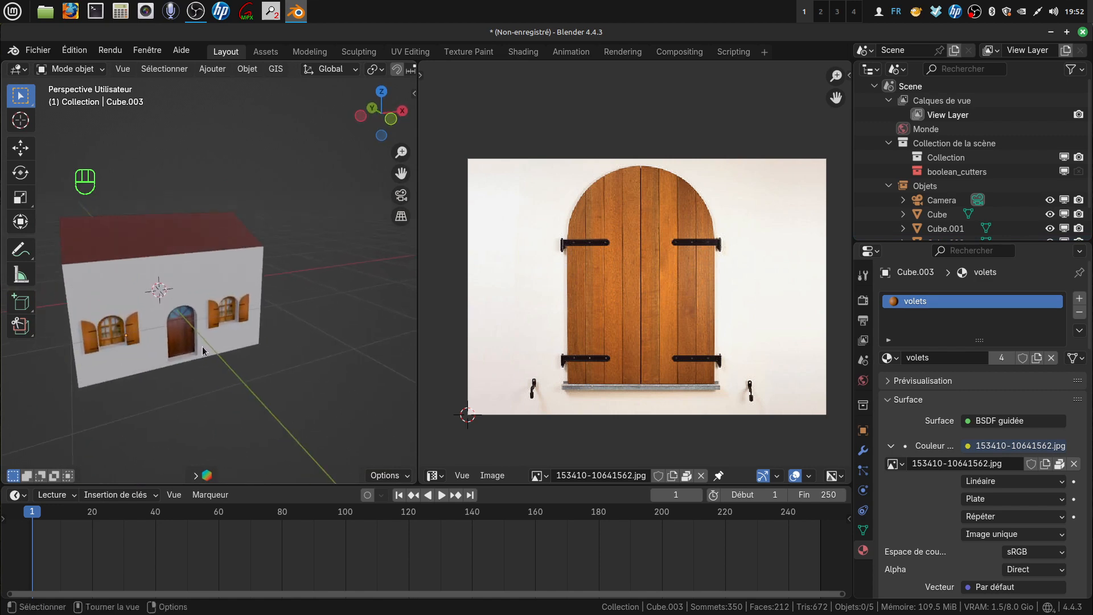
middle_click_drag(202, 346, 278, 335, "shift")
middle_click_drag(262, 341, 155, 309)
mouse_move(300, 298)
middle_mouse_down("shift")
mouse_move(344, 316)
mouse_move(297, 267)
mouse_move(282, 300)
mouse_move(291, 287)
mouse_move(298, 295)
mouse_move(292, 284)
middle_mouse_up("shift")
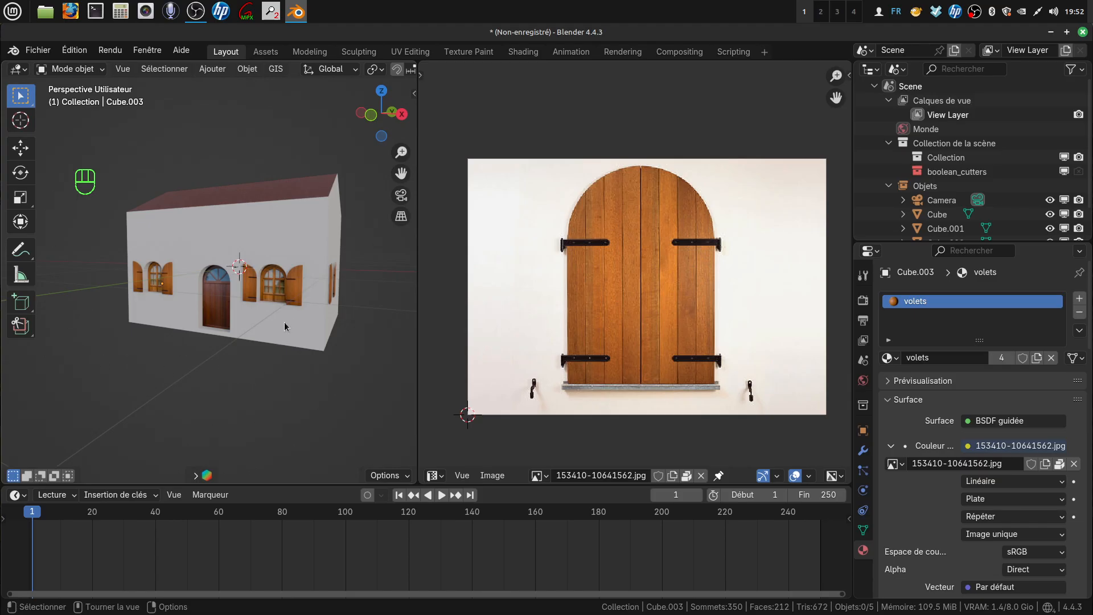
mouse_move(310, 267)
middle_mouse_down()
mouse_move(289, 272)
mouse_move(298, 275)
middle_mouse_up()
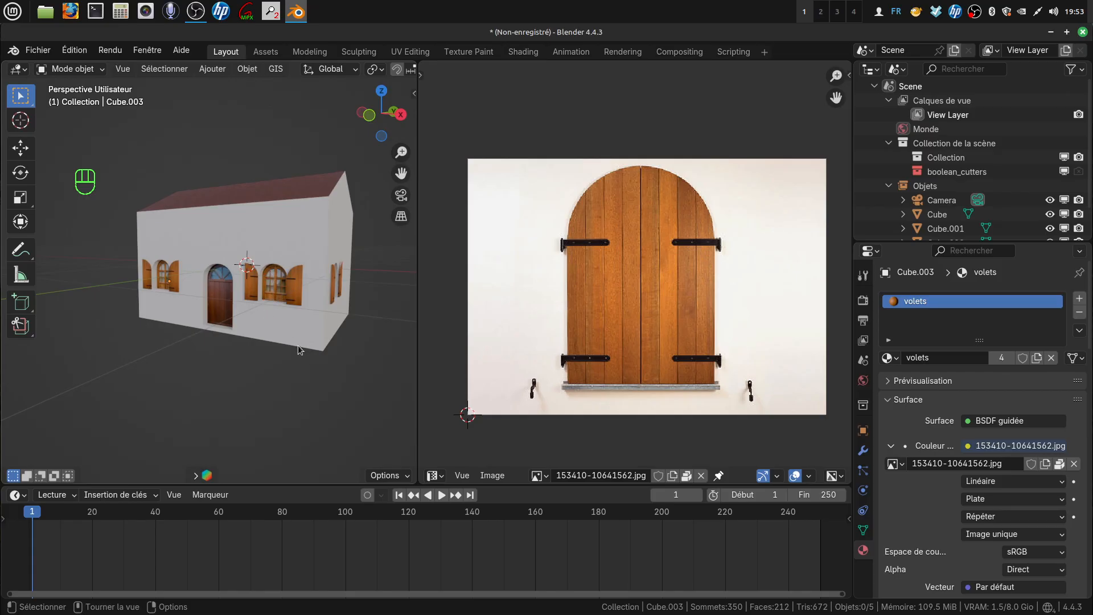
middle_click_drag(298, 308, 381, 316)
scroll(362, 362, "up", 4)
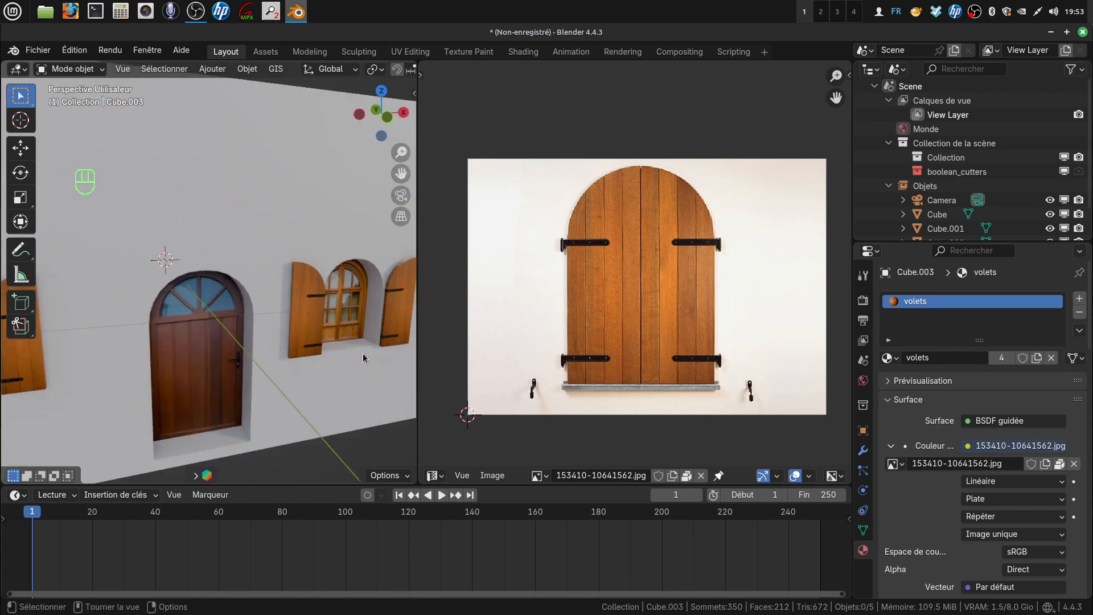
middle_click_drag(363, 352, 230, 395)
scroll(281, 336, "up", 4)
middle_click_drag(281, 337, 218, 377)
scroll(229, 336, "up", 4)
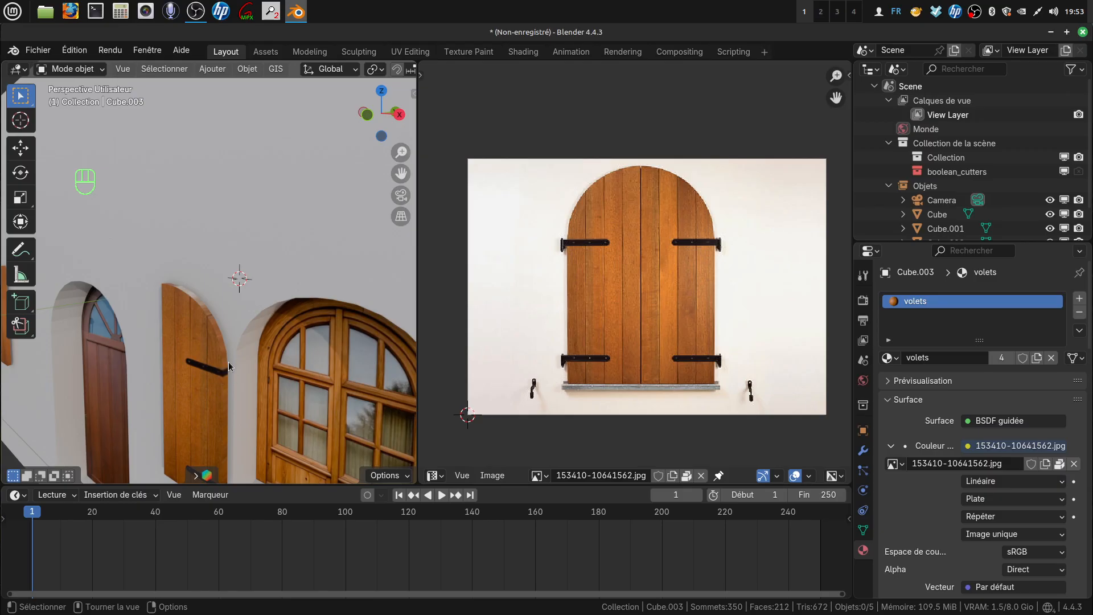
scroll(227, 376, "down", 4)
middle_click_drag(225, 374, 282, 355)
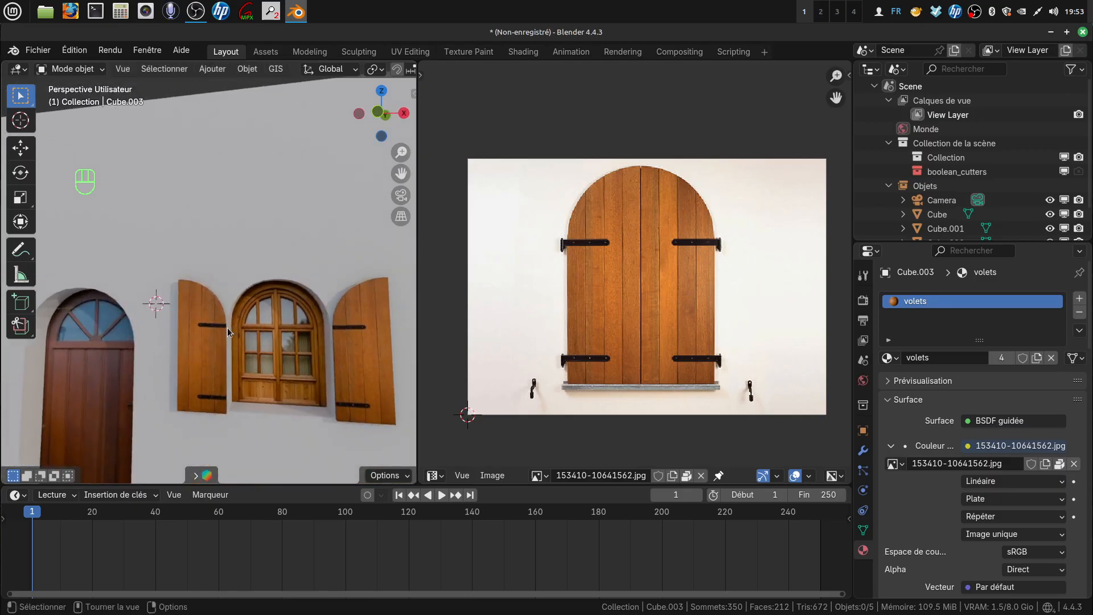
scroll(333, 336, "down", 2)
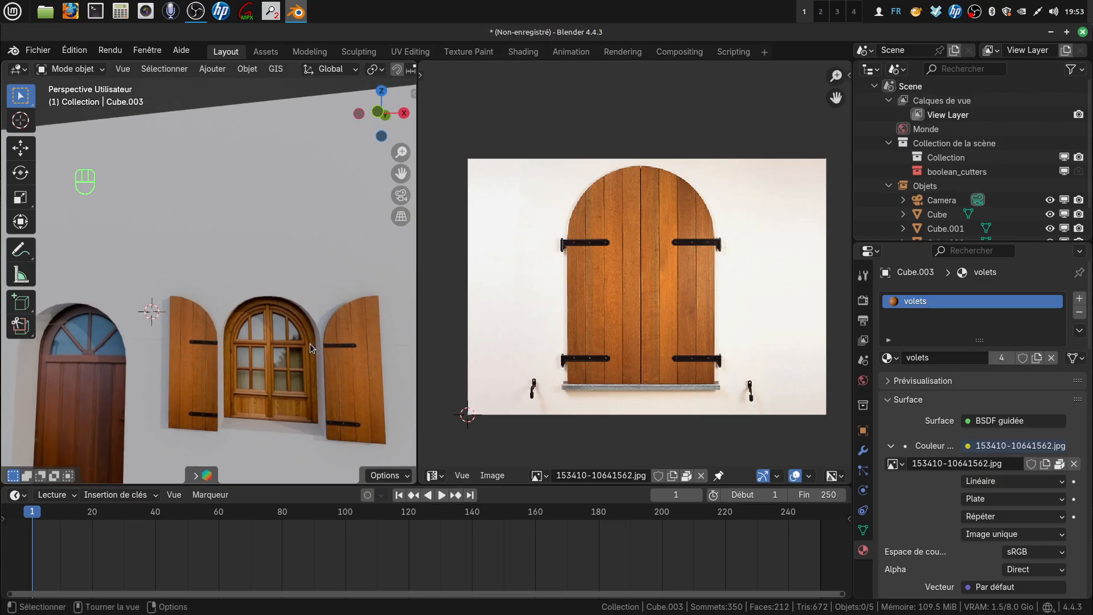
mouse_move(310, 343)
middle_mouse_down()
mouse_move(295, 369)
mouse_move(321, 354)
middle_mouse_up()
scroll(301, 361, "down", 5)
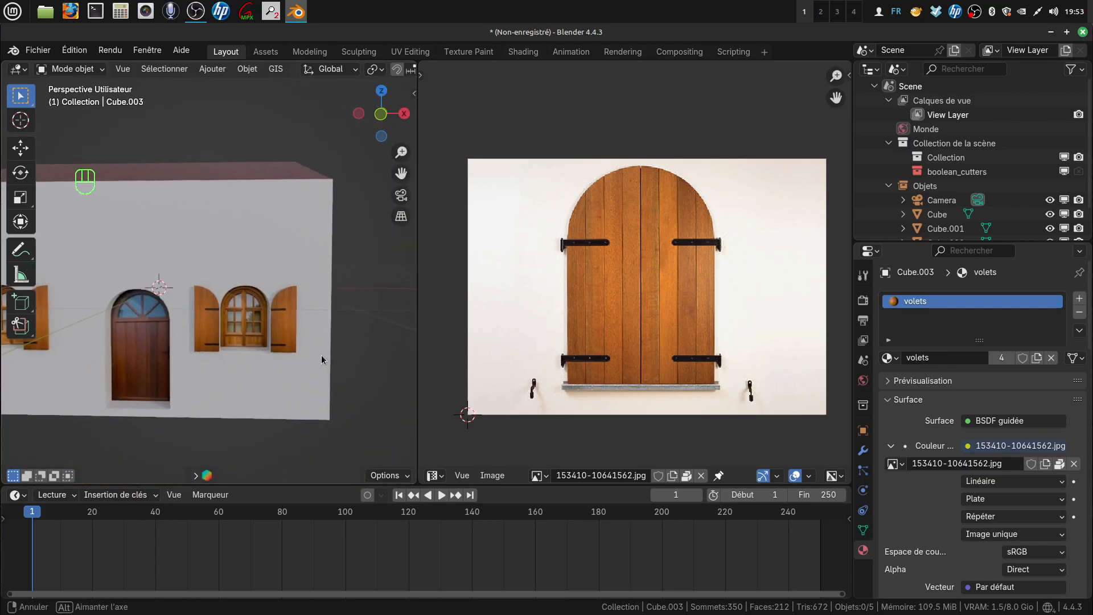
middle_click_drag(283, 312, 258, 361, "shift")
scroll(257, 360, "down", 5)
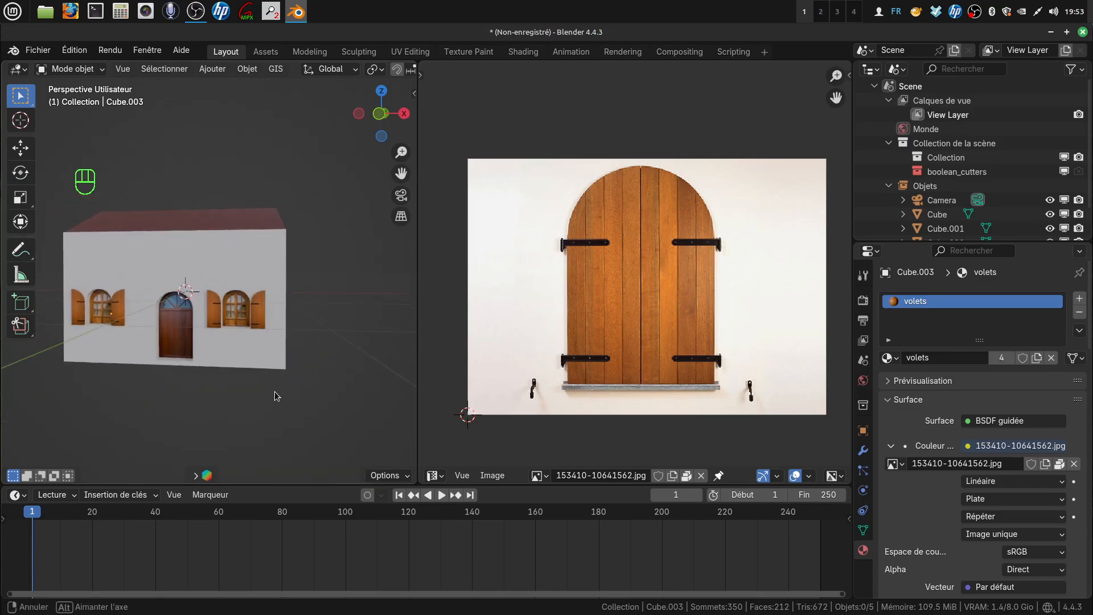
scroll(275, 391, "up", 3)
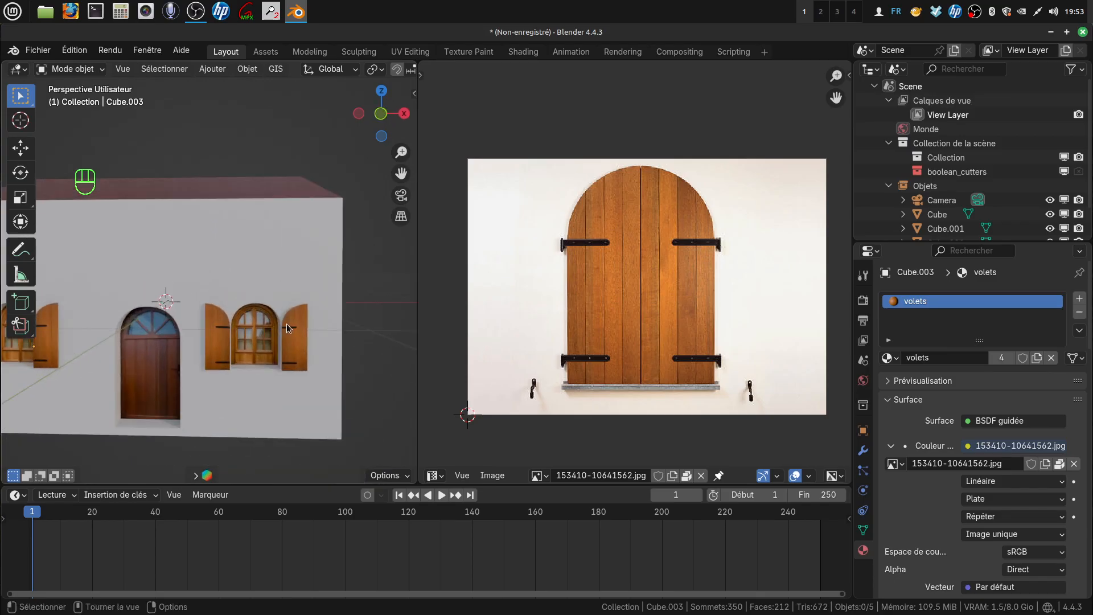
Add a cylinder mesh to the scene and scale it down uniformly
left_click(210, 69)
mouse_move(236, 90)
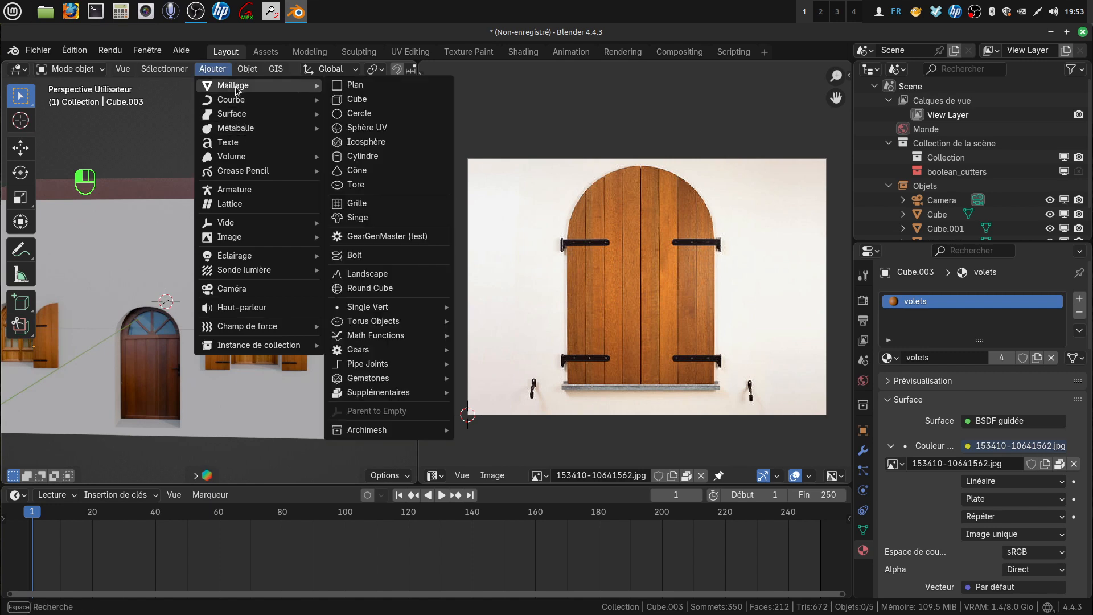
left_click(363, 157)
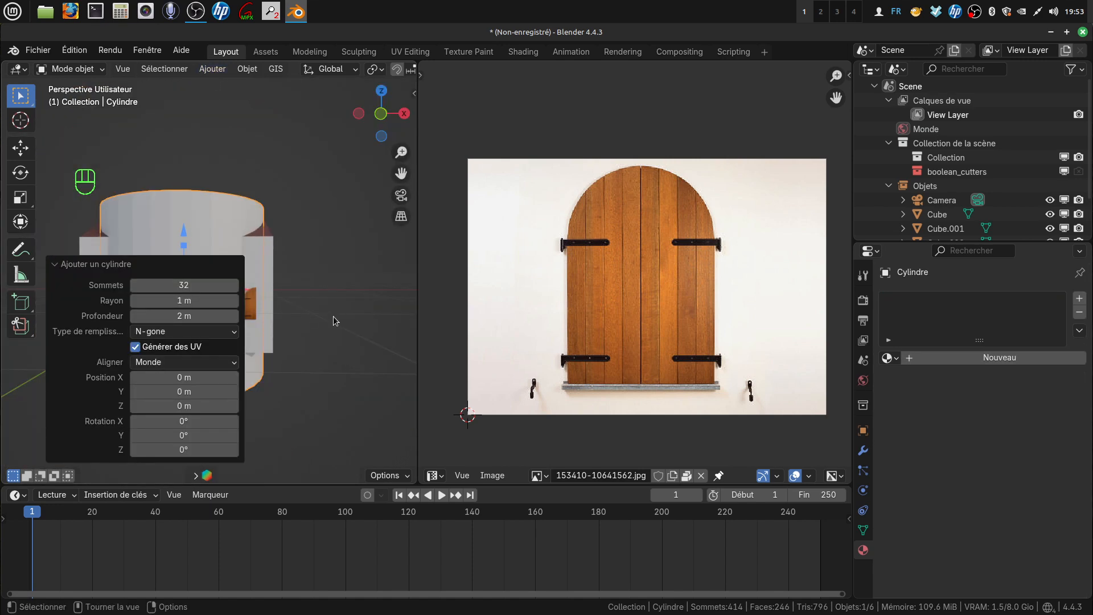
middle_click_drag(319, 301, 282, 317)
key("s")
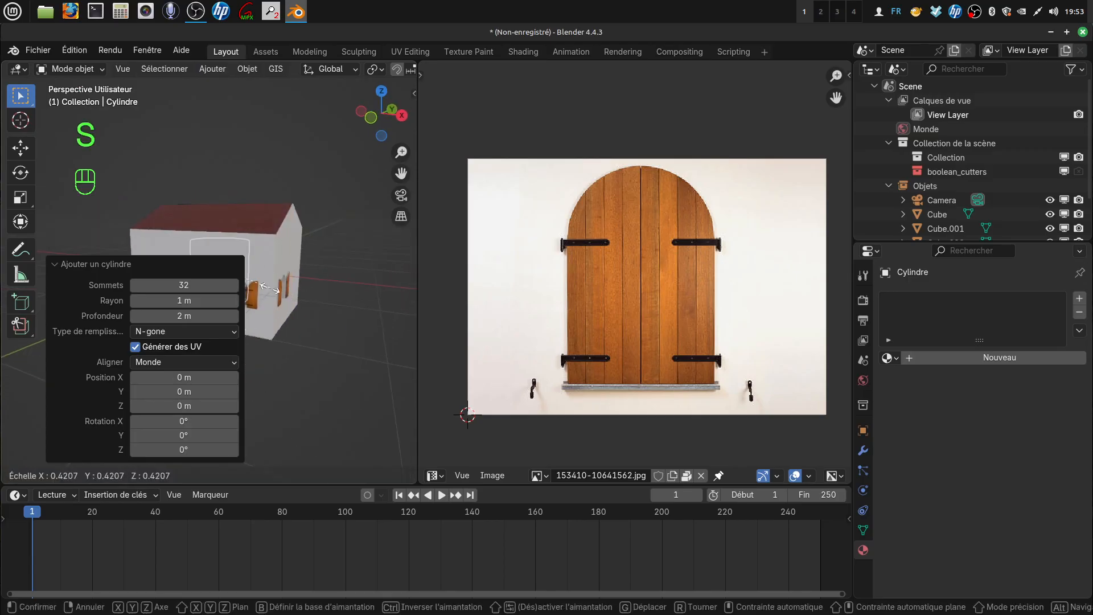
left_click(309, 258)
Move the cylinder about -1.343 m along Y in front of the facade and scale it down uniformly
middle_click_drag(309, 257, 221, 292)
left_click_drag(335, 234, 263, 271)
key("s")
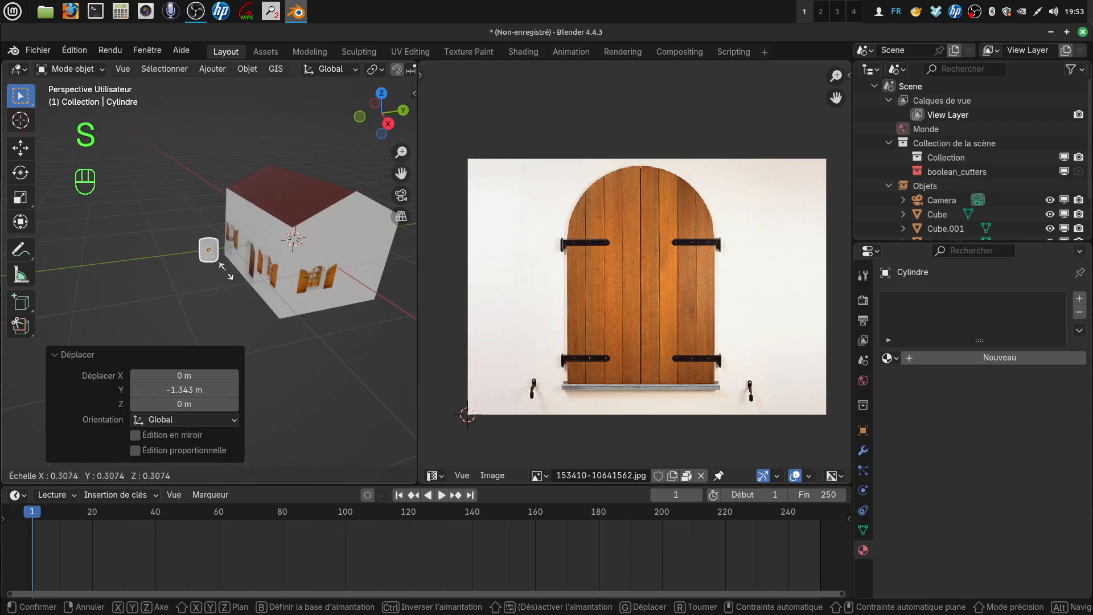
left_click(209, 211)
Stretch the cylinder along Z by about 1.809 and scale it uniformly by about 0.316
left_click_drag(210, 212, 221, 192)
key("s")
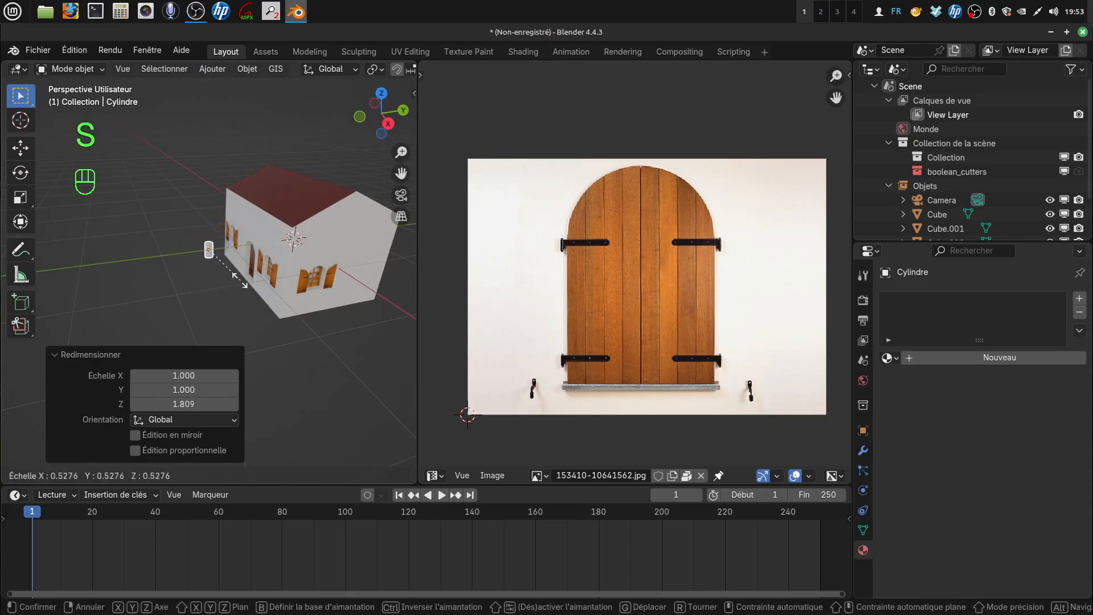
left_click(226, 273)
In front view, move the cylinder about 0.479 m along X and -0.025 m along Z, beside the window right of the door
key("KP_1")
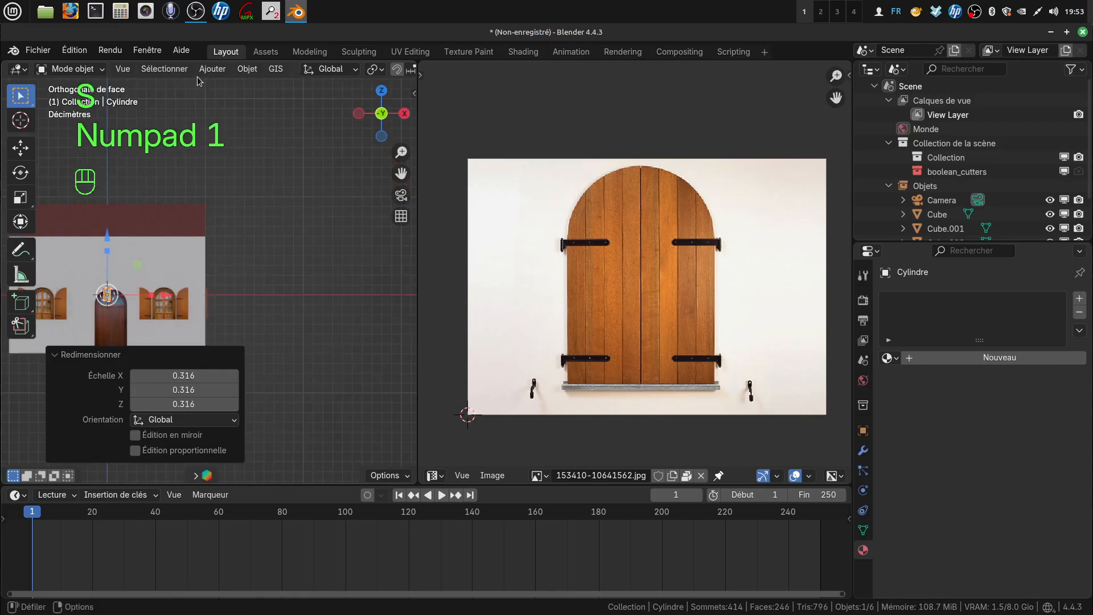
scroll(149, 241, "up", 2)
middle_click_drag(149, 244, 301, 212, "shift")
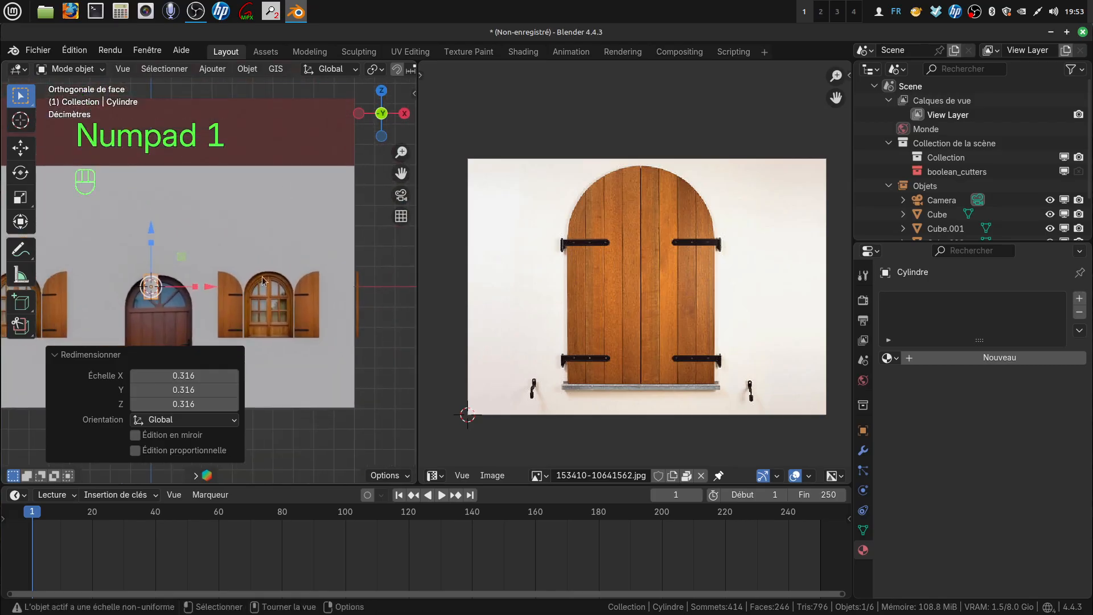
key("g")
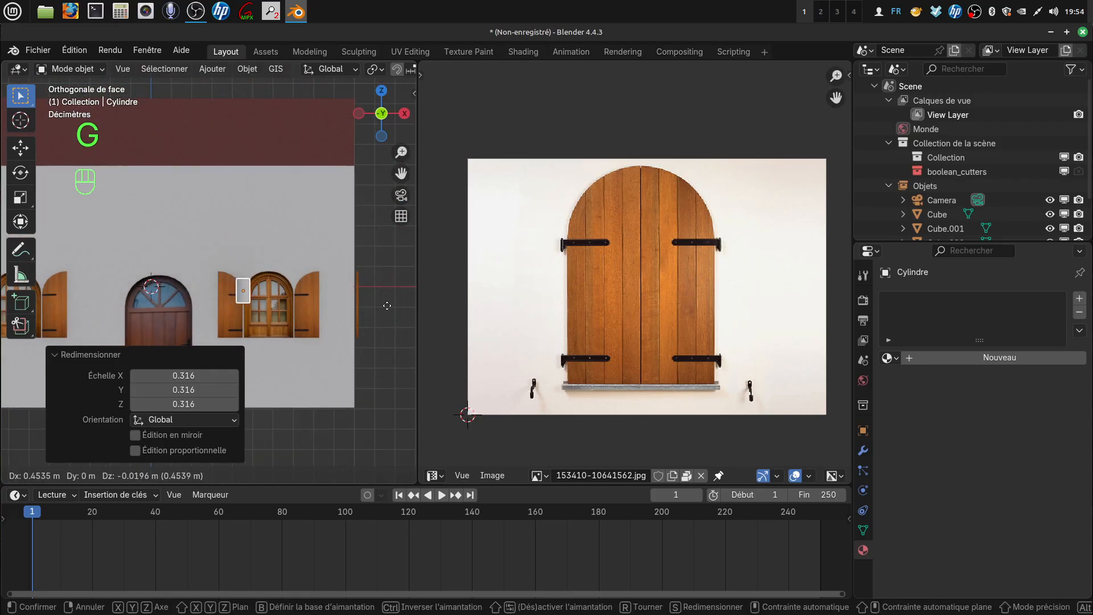
left_click(349, 322)
Scale the cylinder by about 0.139 and move it about -0.023 m along X and -0.021 m along Z to the shutter's upper hinge
scroll(317, 316, "up", 2)
scroll(317, 317, "up", 4)
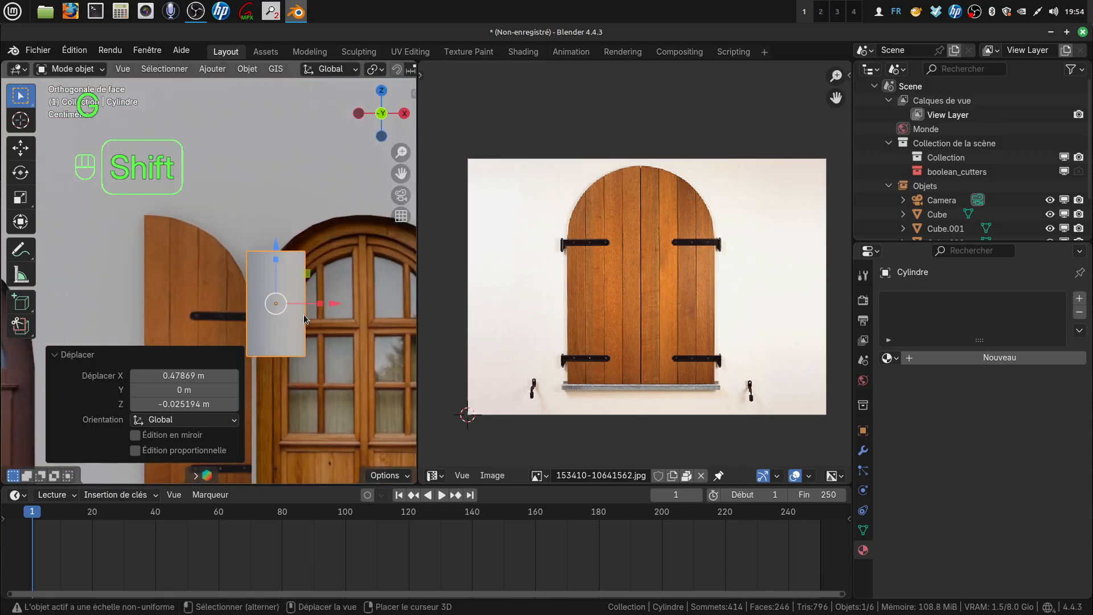
key("s")
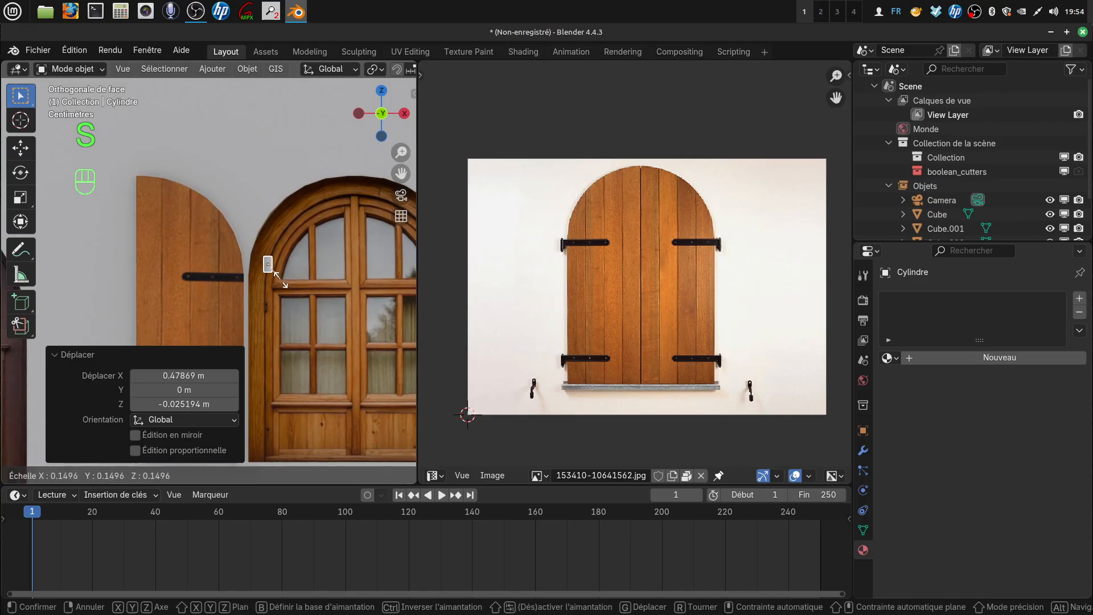
left_click(278, 276)
key("g")
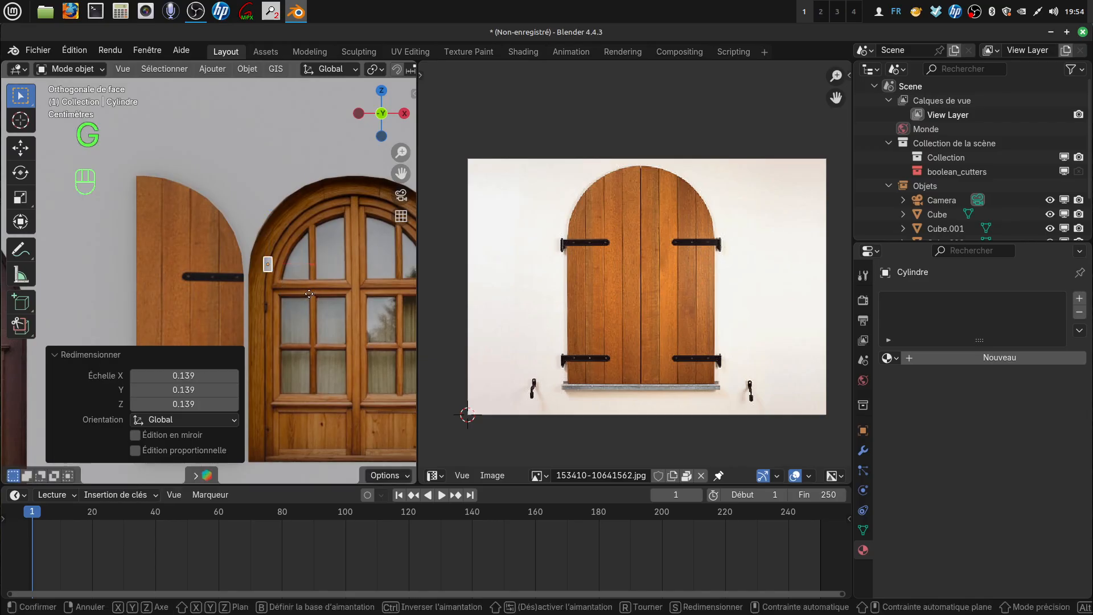
left_click(290, 311)
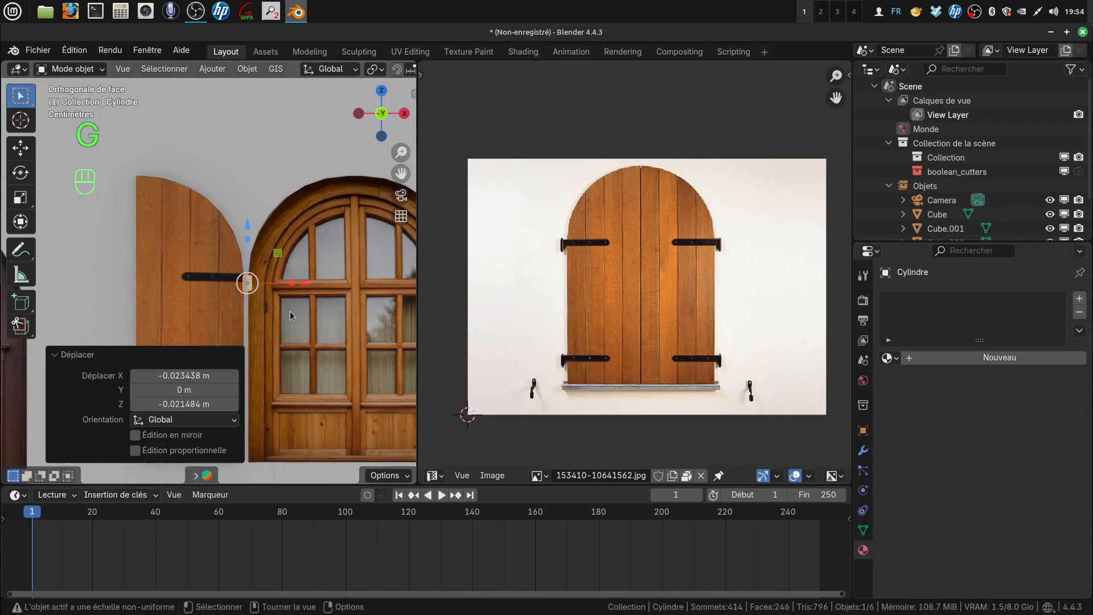
Scale the cylinder by about 0.774, stretch it slightly along Z and raise it about 0.0041 m level with the upper hinge strap
scroll(305, 344, "up", 3)
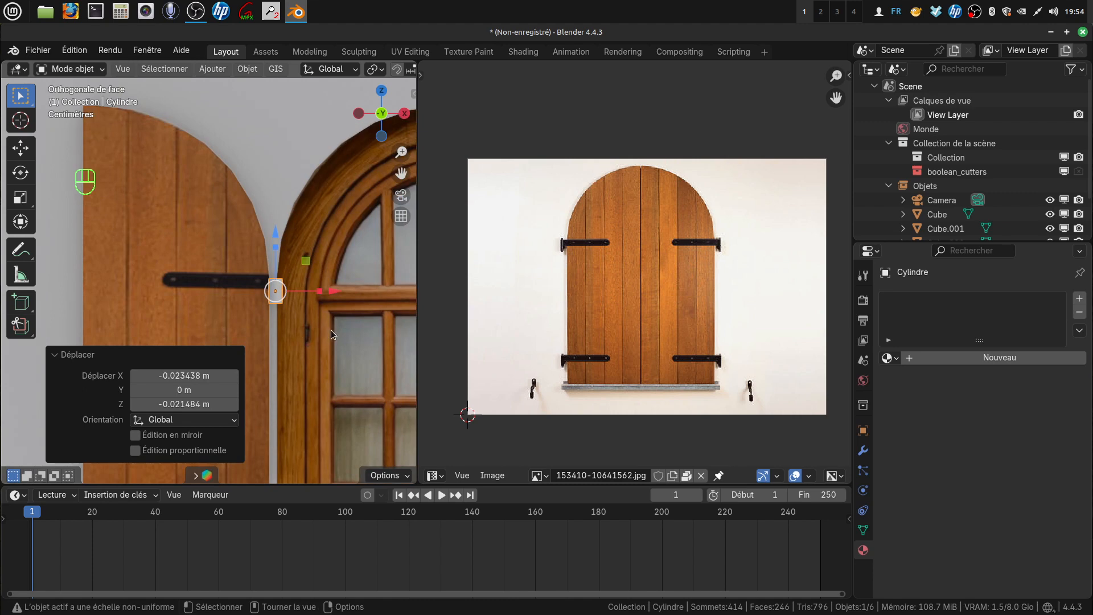
key("s")
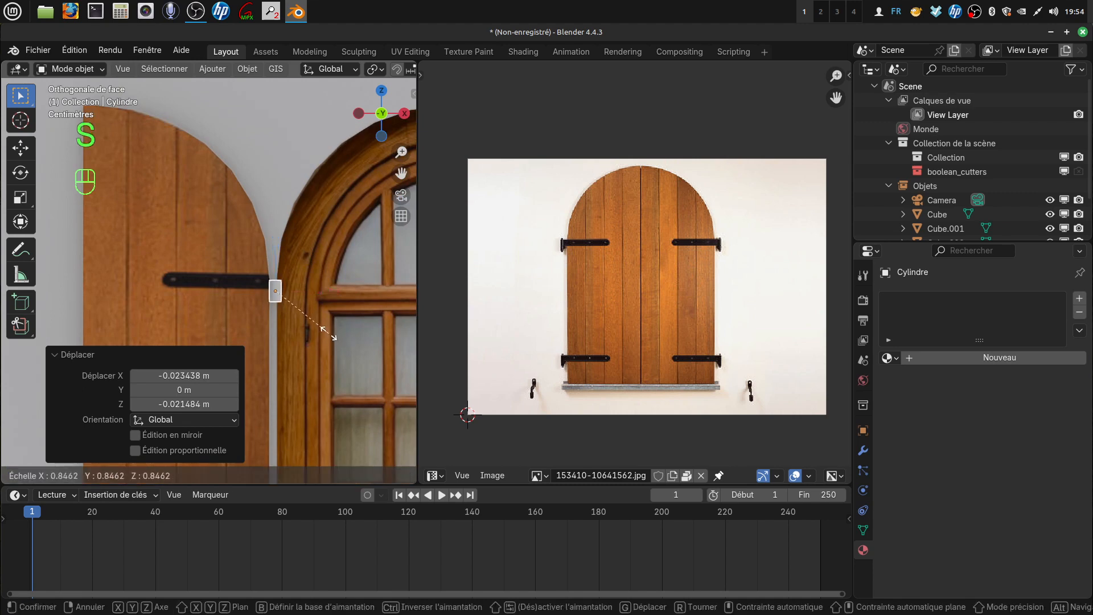
left_click(314, 314)
key("s")
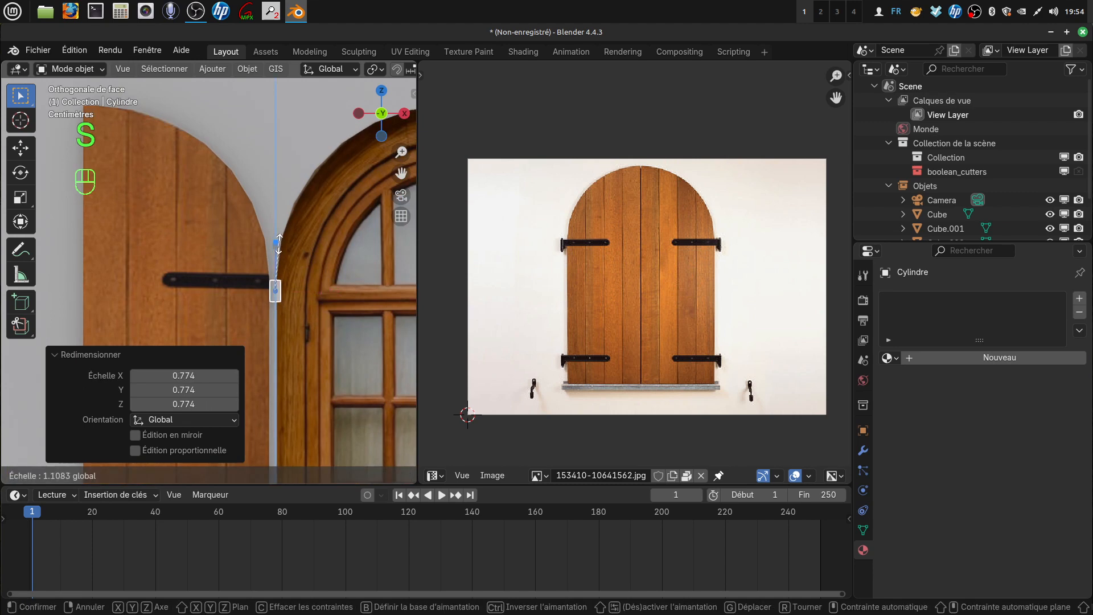
key("z")
left_click(278, 243)
left_click_drag(280, 235, 278, 230)
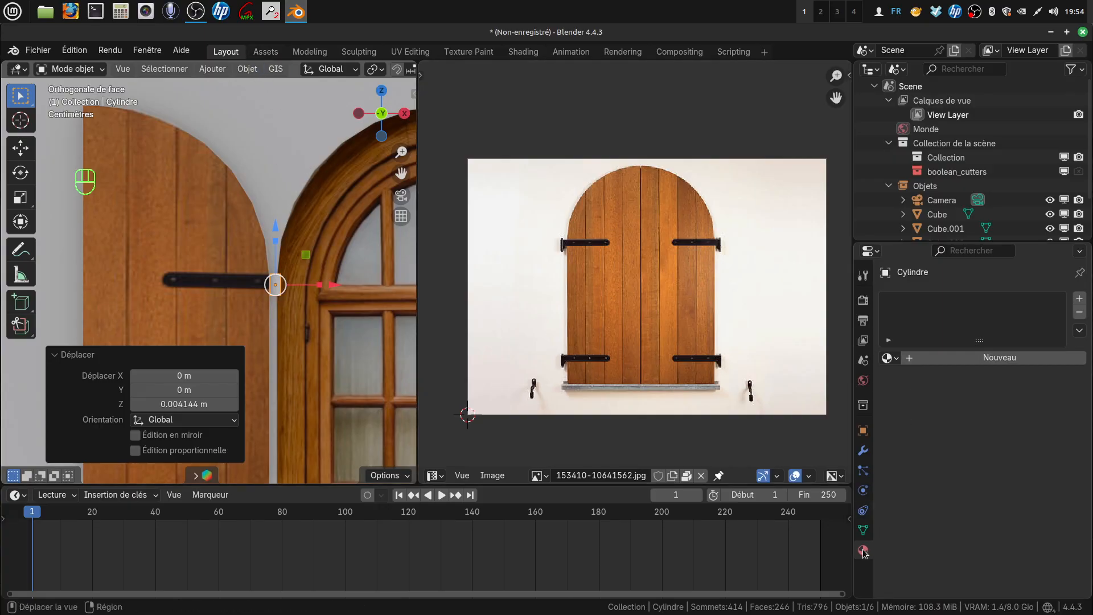
Give the cylinder a new material with a black base color and deselect it
left_click(979, 357)
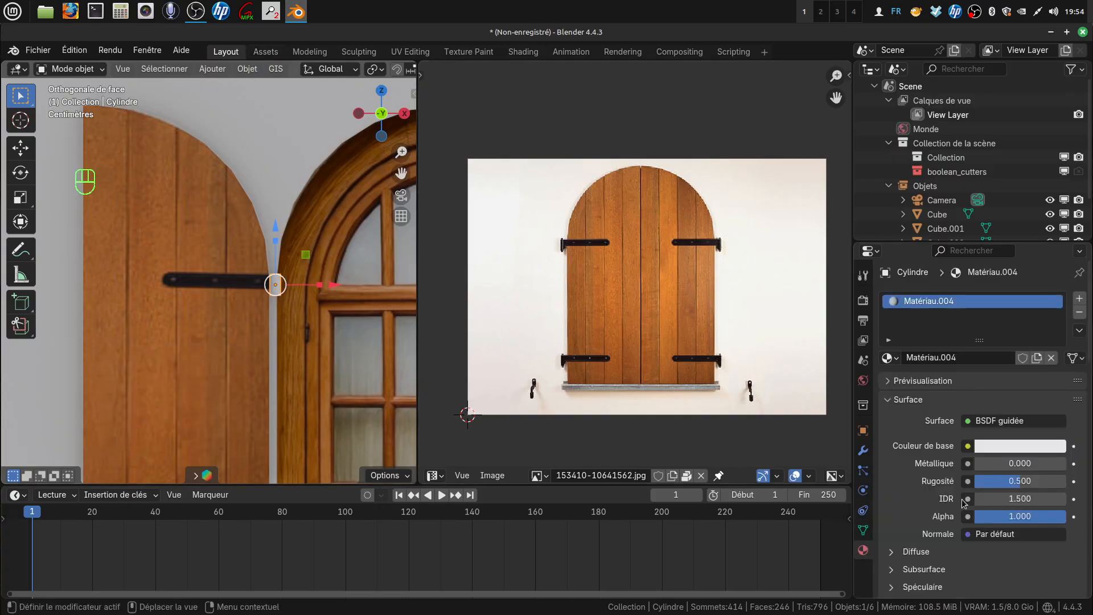
left_click(1013, 448)
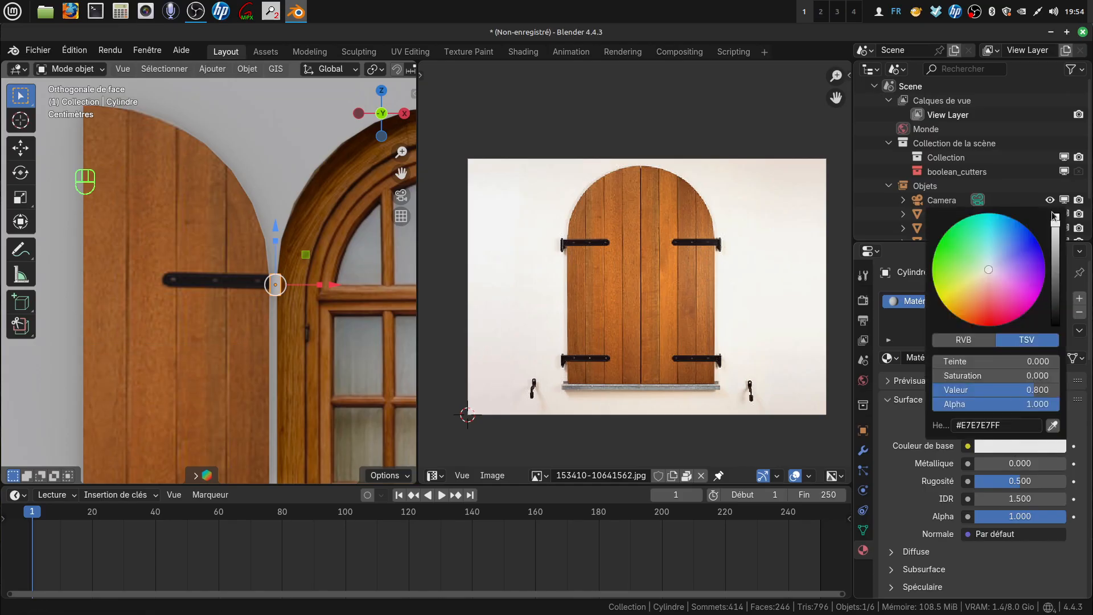
left_click_drag(1055, 224, 1055, 325)
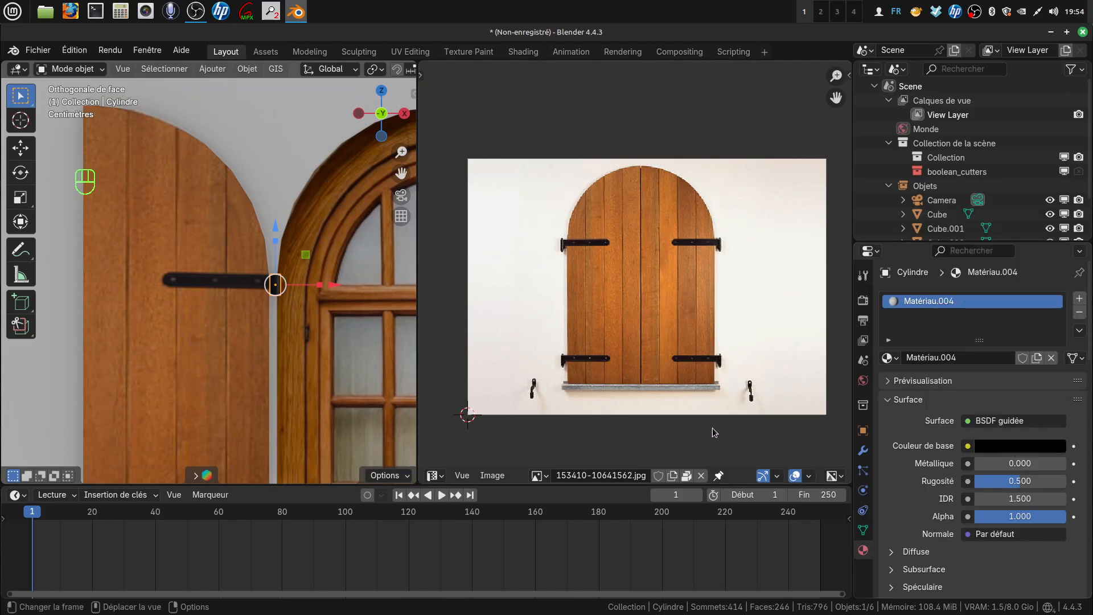
left_click(267, 164)
scroll(326, 317, "down", 2)
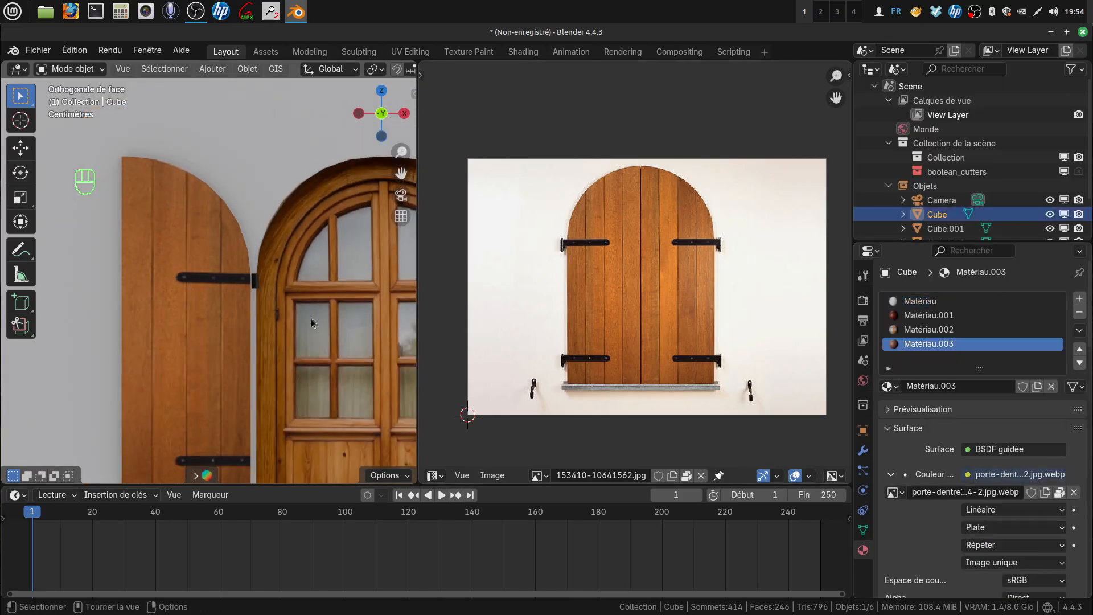
Nudge the black cylinder about -0.0018 m along X against the shutter's hinge strap and deselect it
scroll(325, 357, "up", 4)
left_click(311, 294)
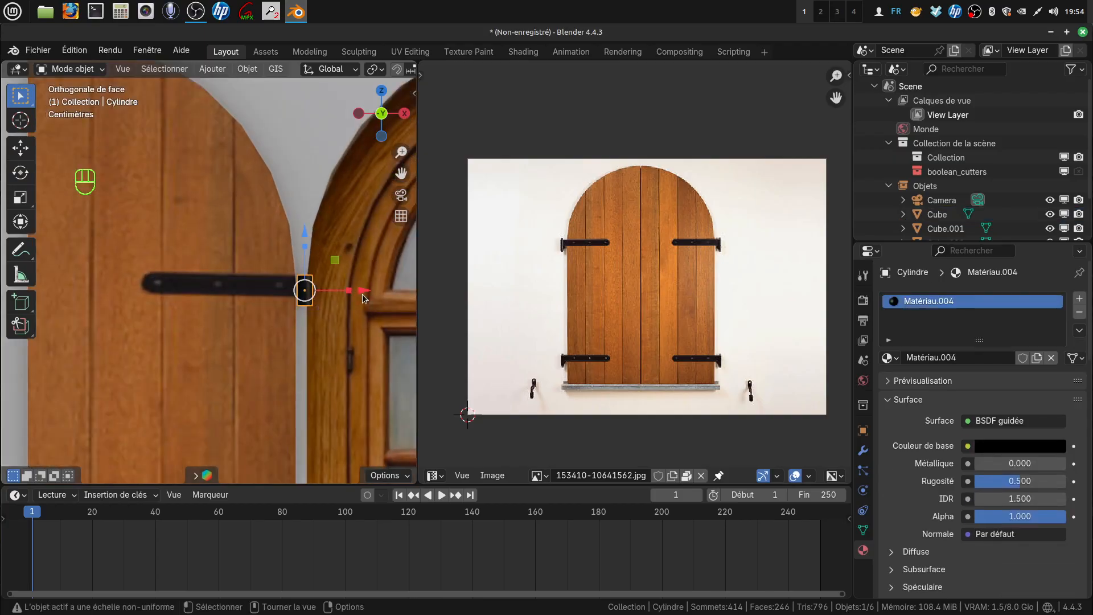
left_click_drag(362, 294, 327, 353)
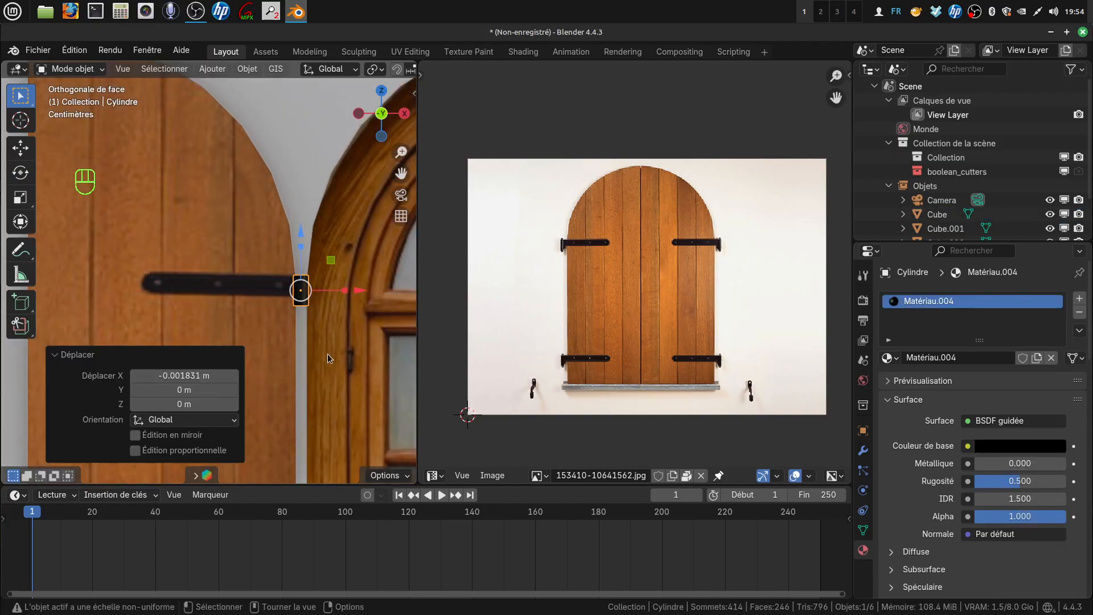
scroll(328, 357, "down", 3)
left_click(280, 155)
scroll(279, 245, "down", 2)
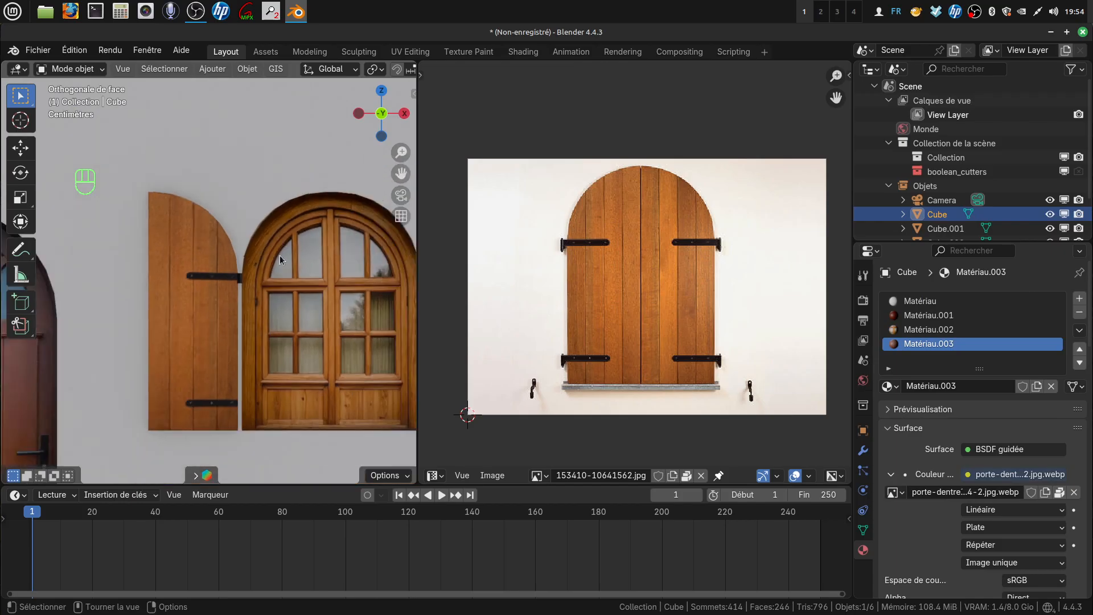
Duplicate the hinge cylinder and move the copy about -0.156 m along Z toward the shutter's lower hinge
scroll(281, 296, "down", 3, "shift")
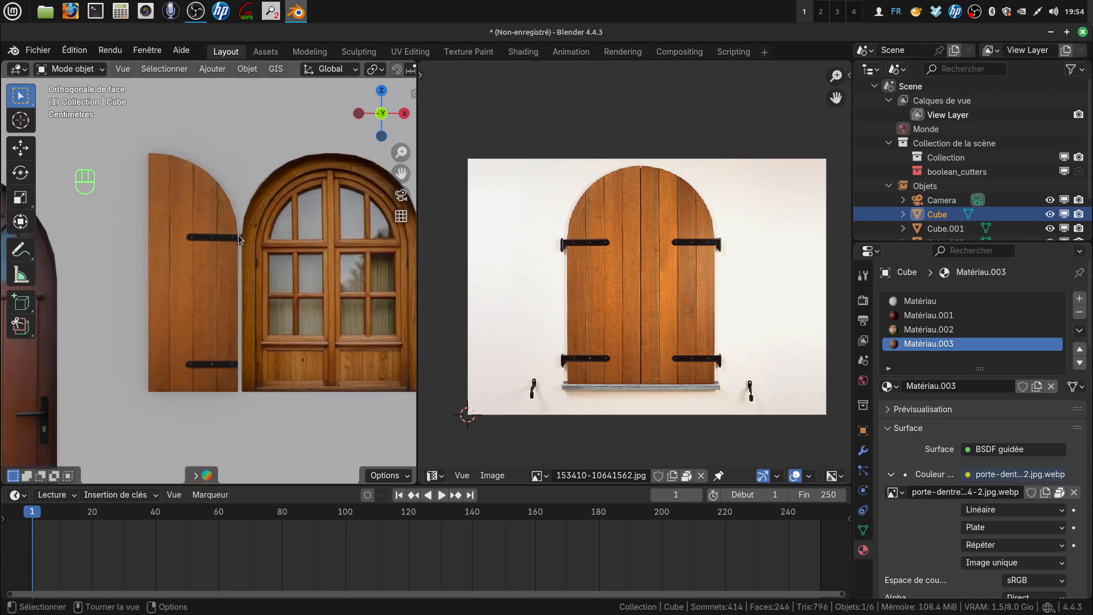
left_click(238, 239)
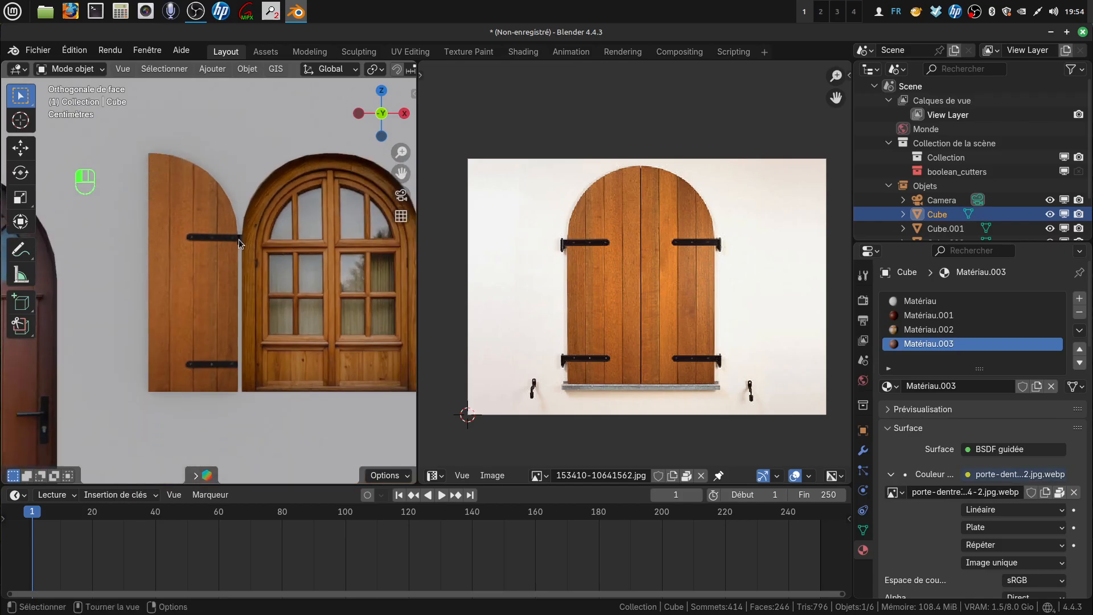
key("shift+d")
left_click(262, 287)
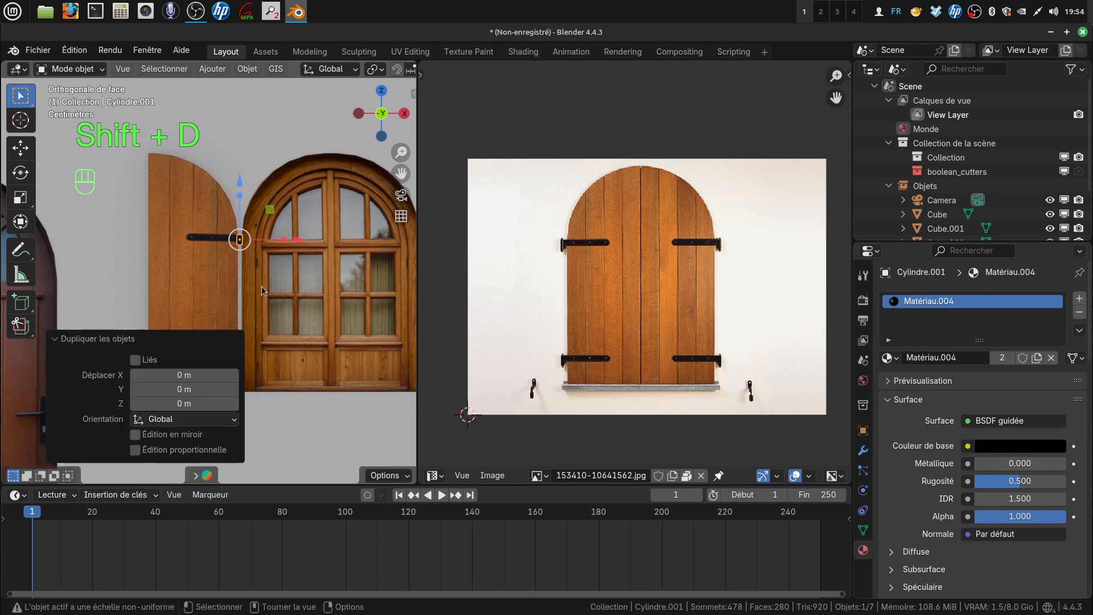
left_click_drag(241, 198, 241, 312)
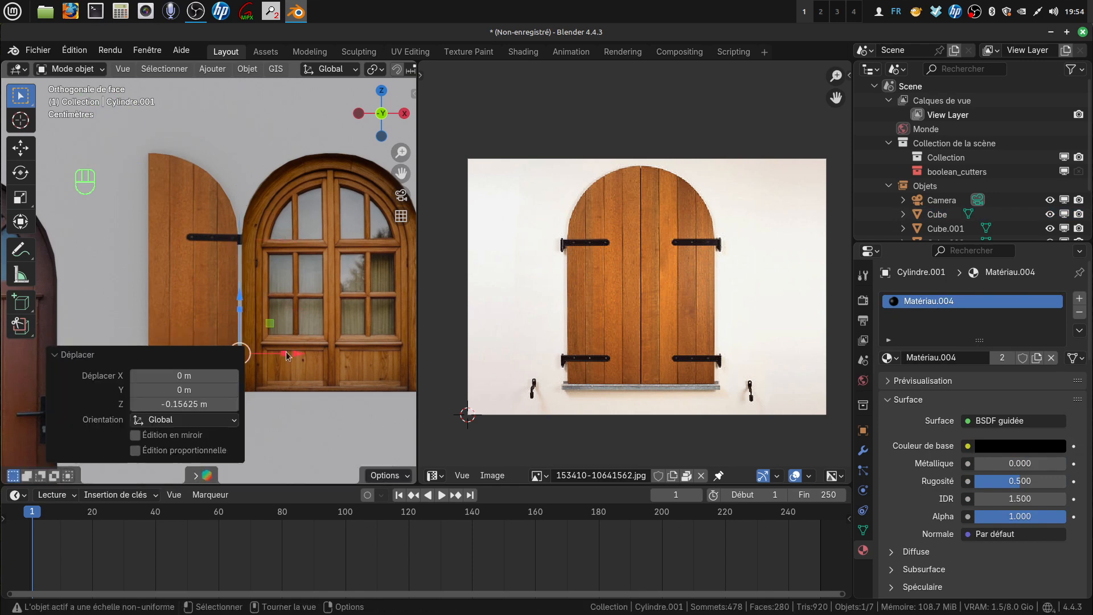
Lower the copied hinge cylinder about 0.0177 m more along Z to line up with the lower hinge strap
scroll(328, 441, "up", 3)
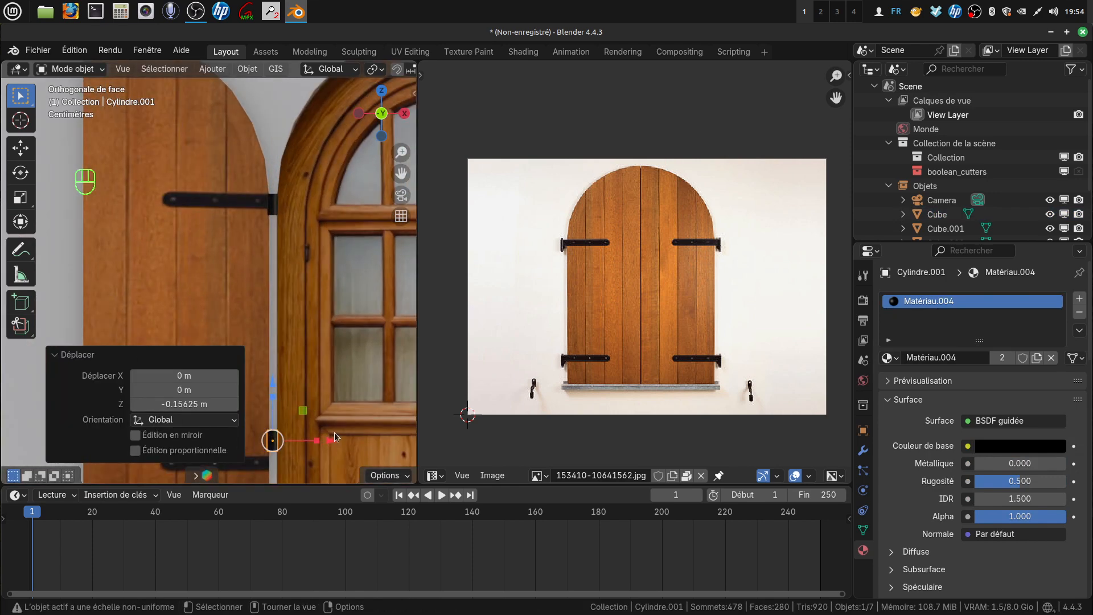
middle_click_drag(333, 432, 357, 267, "shift")
left_click_drag(292, 229, 290, 256)
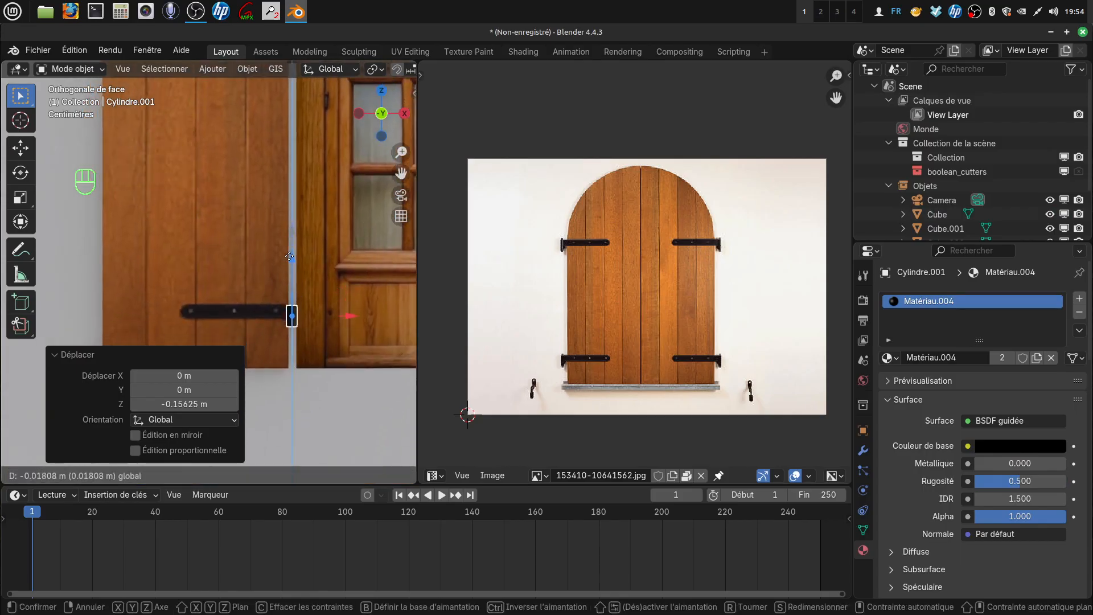
left_click_drag(291, 255, 289, 254)
scroll(309, 284, "down", 2)
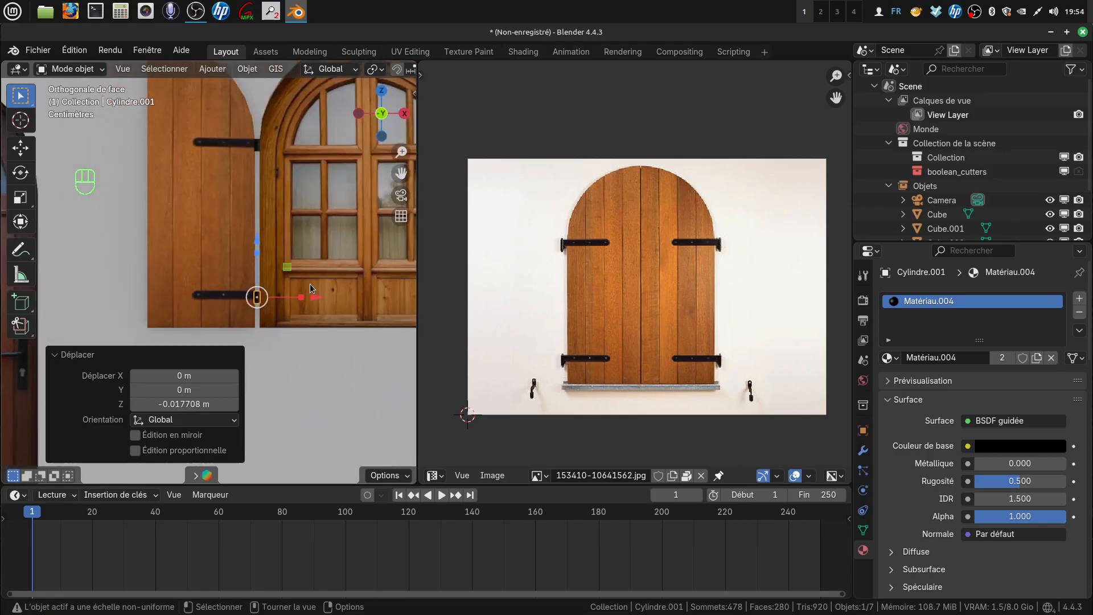
Duplicate the upper and lower hinge cylinders together and move the copies about 0.248 m along X to the opposite shutter's hinge straps
middle_click_drag(310, 284, 279, 290, "shift")
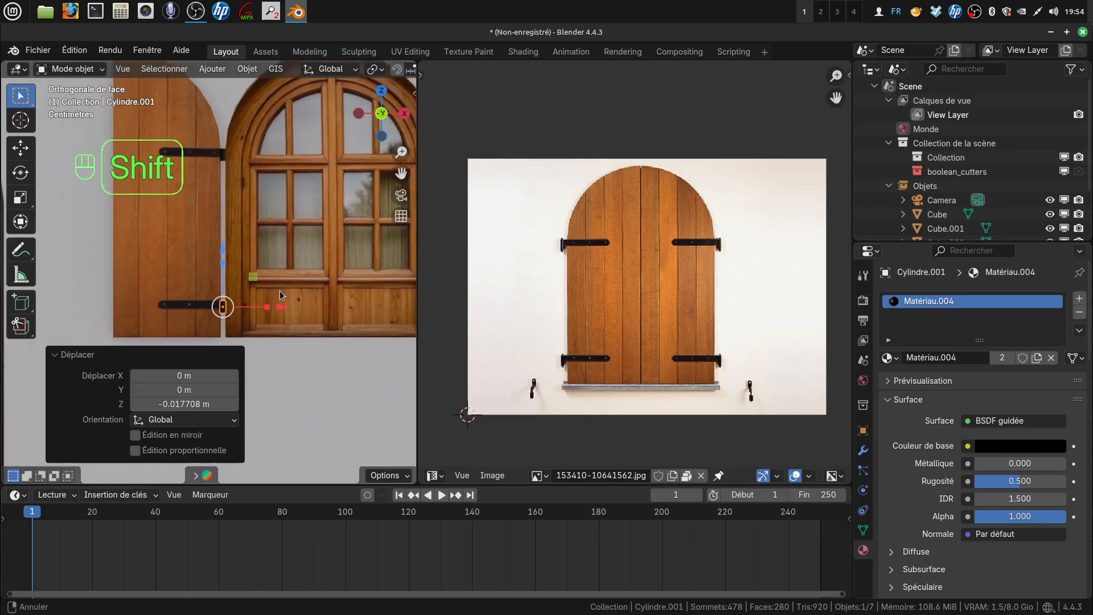
left_click(224, 161, "shift")
middle_click_drag(320, 285, 248, 301, "shift")
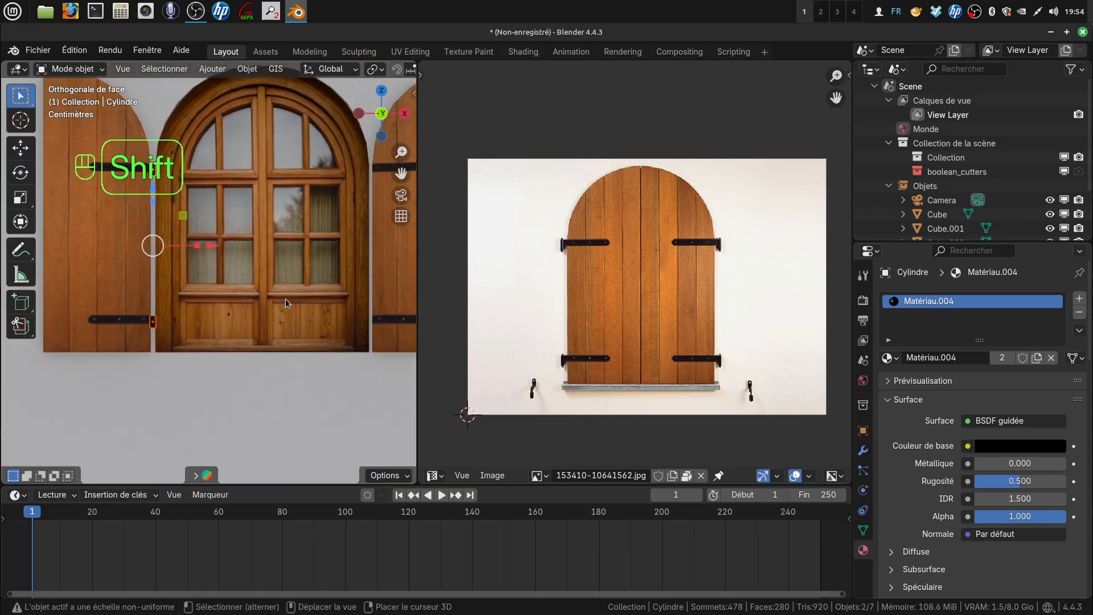
key("shift+d")
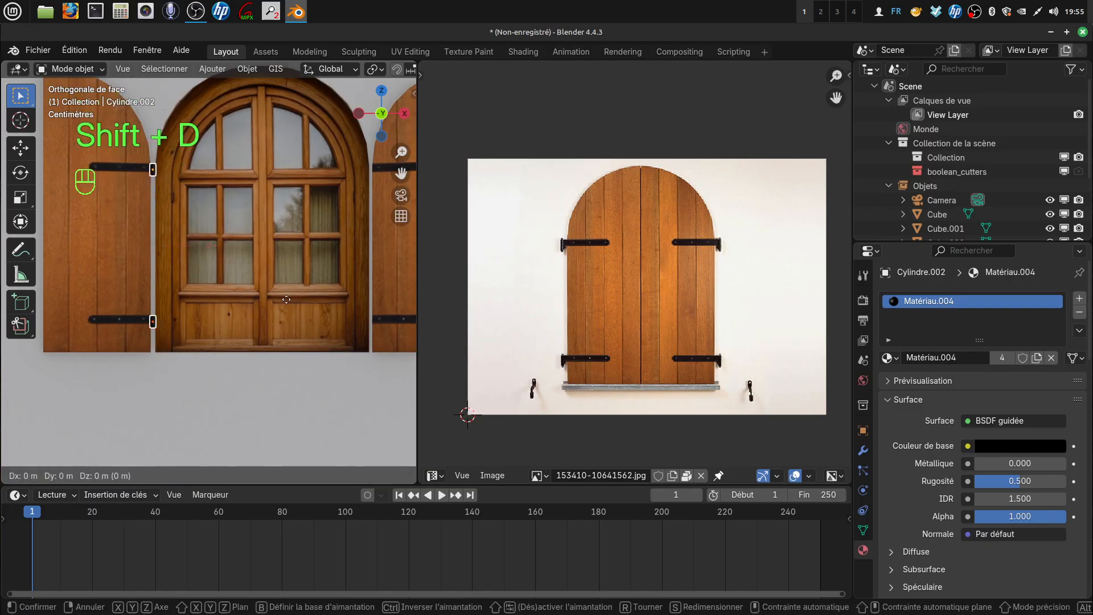
right_click(285, 299)
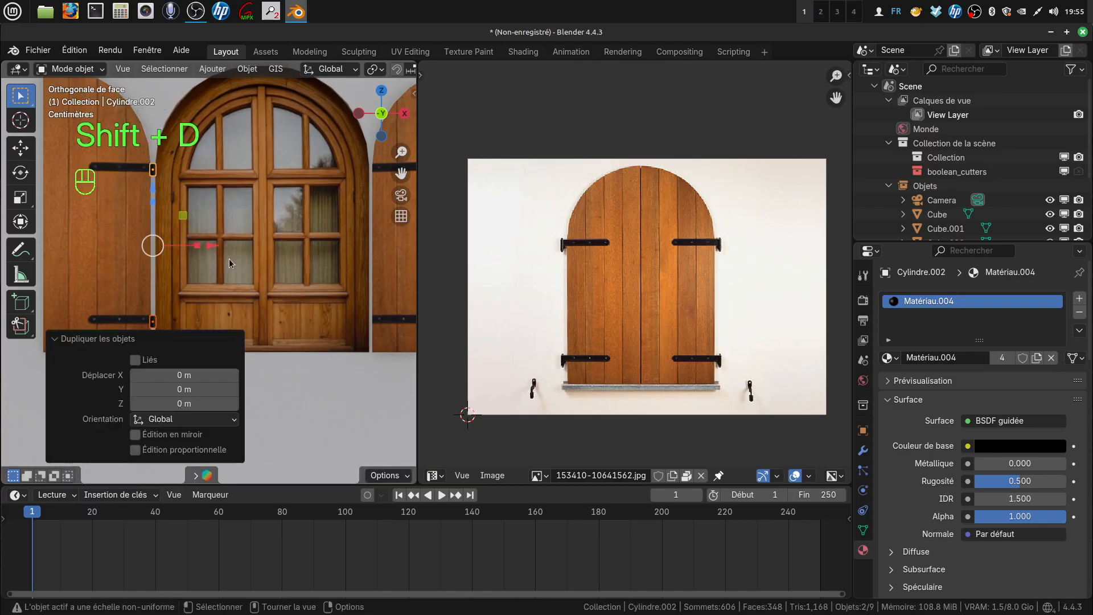
key("g")
key("x")
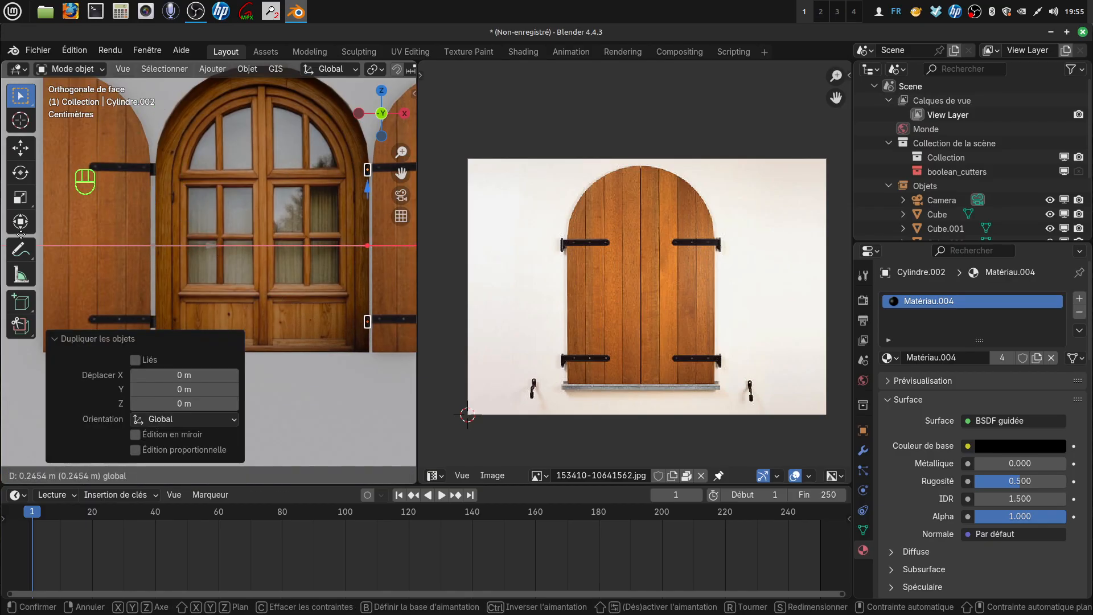
left_click(23, 235)
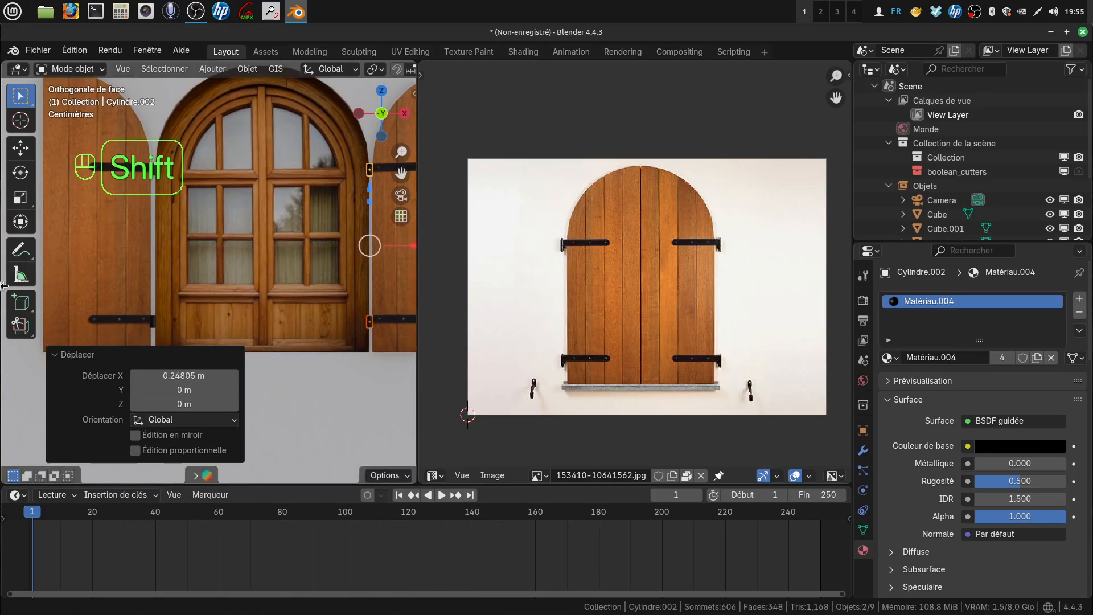
Add the original lower hinge cylinder to the selected copies and turn off the 3D viewport gizmos
middle_click_drag(221, 219, 286, 390)
scroll(316, 247, "down", 6)
scroll(333, 246, "down", 6)
scroll(262, 293, "up", 3)
left_click(277, 380, "shift")
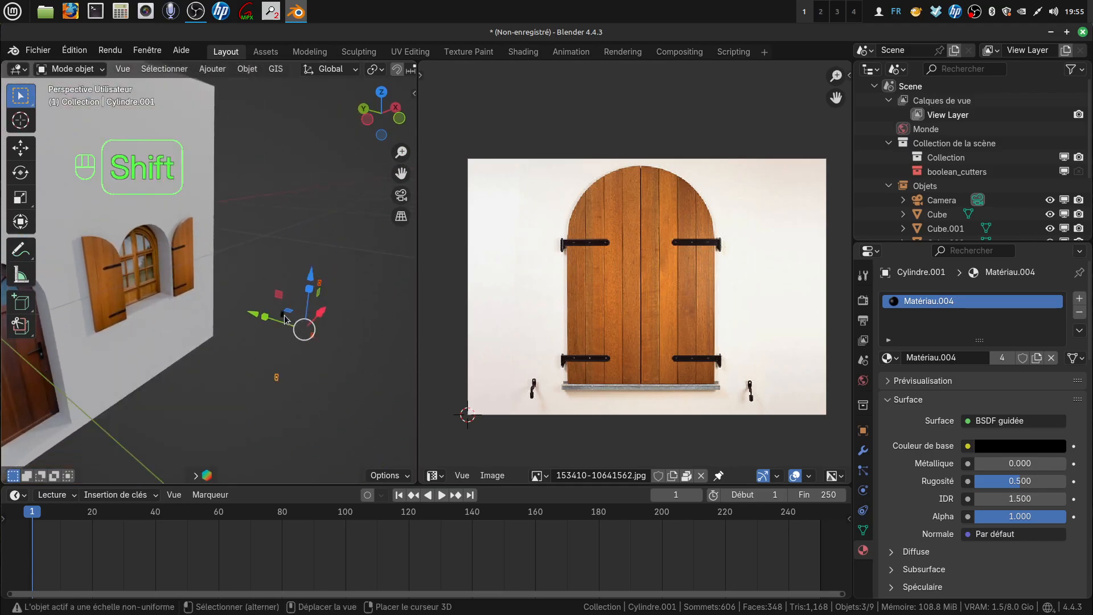
left_click(284, 316, "shift")
scroll(337, 384, "up", 5)
scroll(347, 379, "down", 1)
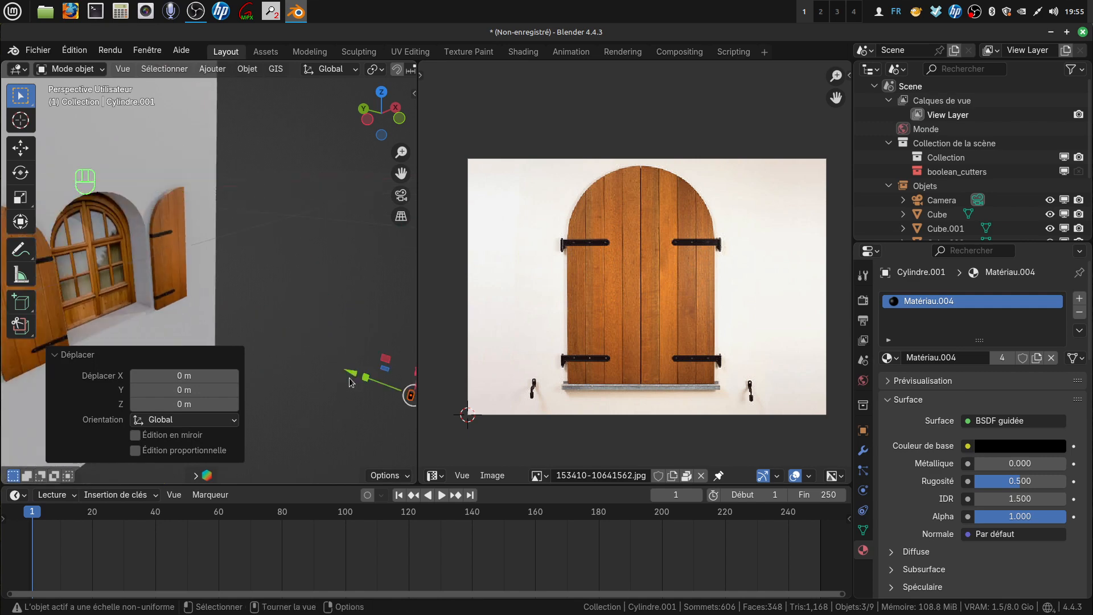
middle_click_drag(351, 382, 319, 339, "shift")
left_click(324, 345)
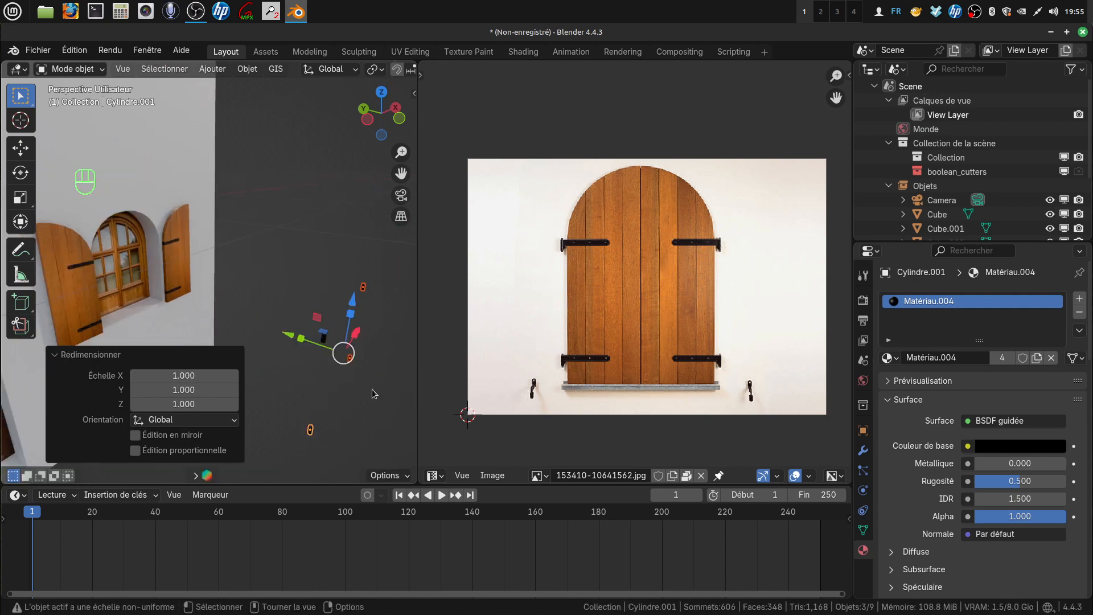
scroll(319, 94, "up", 3)
scroll(341, 74, "down", 6)
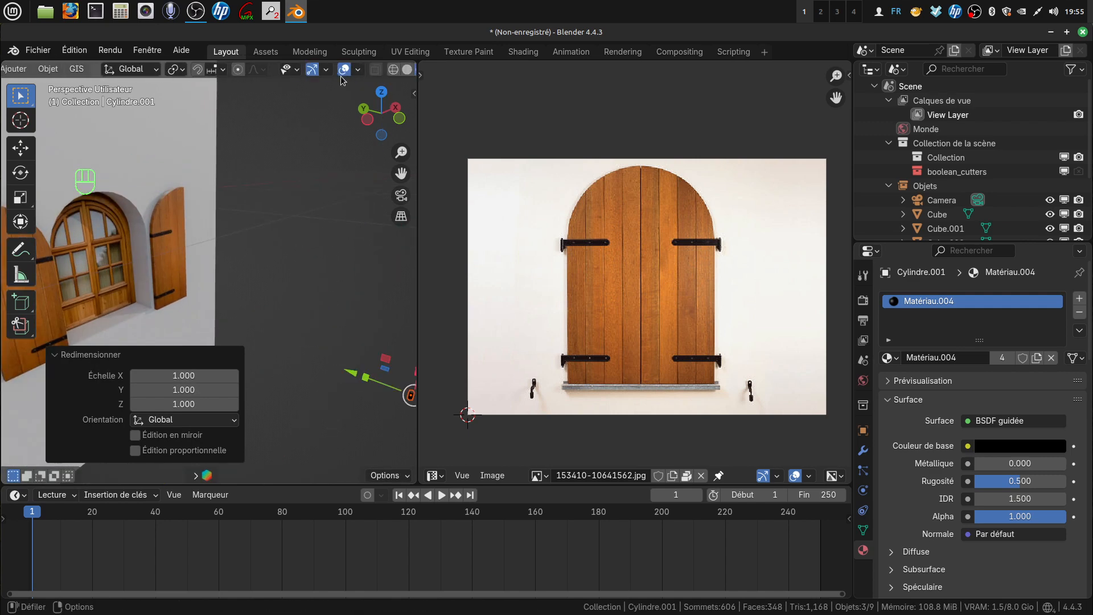
scroll(359, 358, "down", 5)
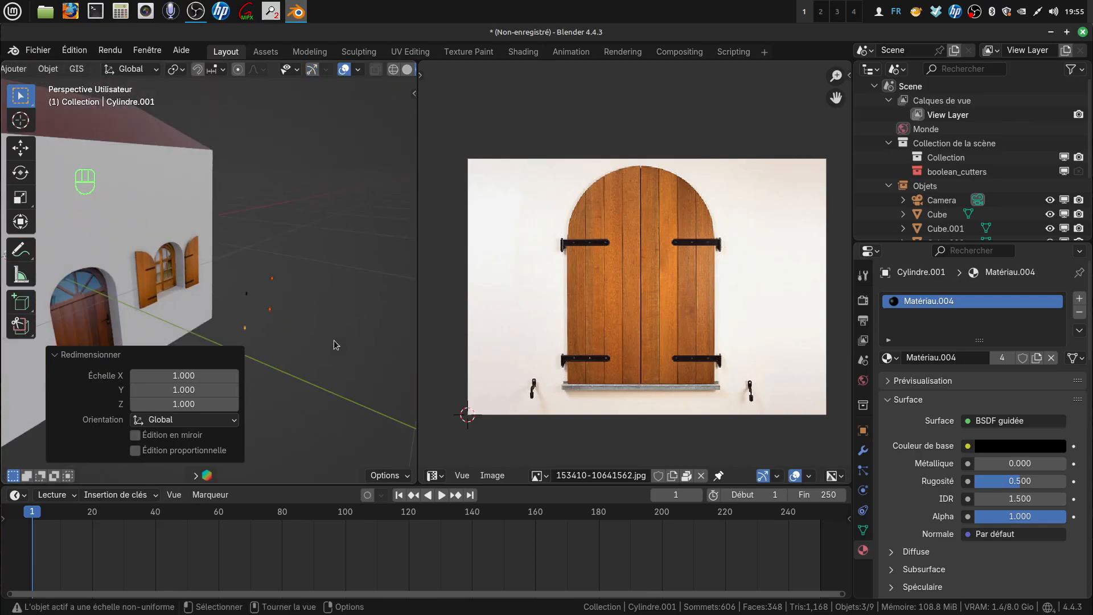
Add the remaining hinge cylinder to the selection and move all four about 0.587 m along Y toward the shutters
left_click(252, 297, "shift")
middle_click_drag(310, 342, 321, 344)
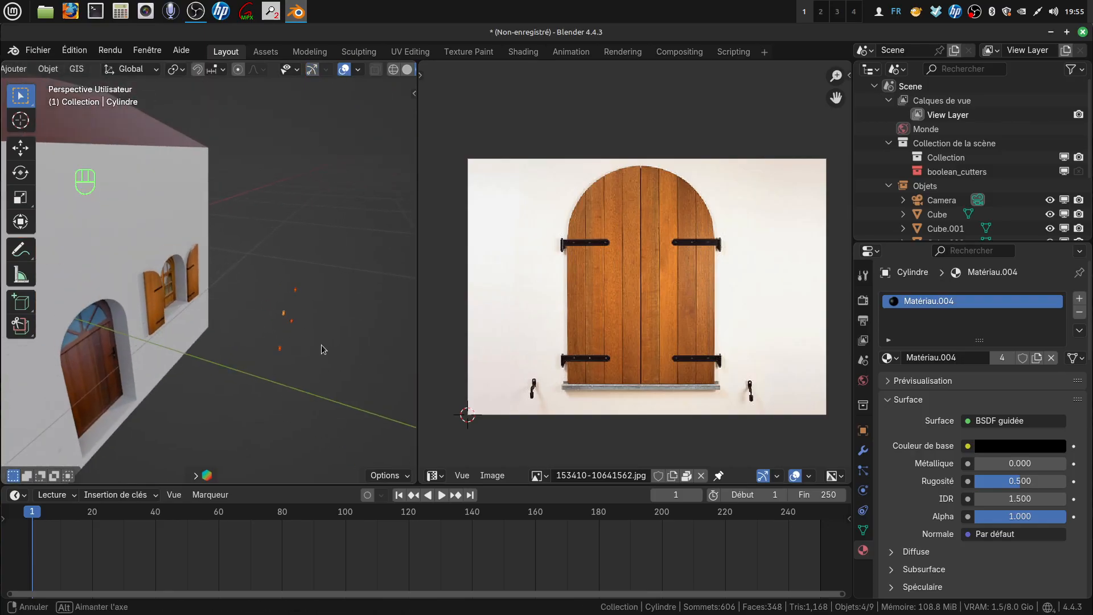
scroll(326, 390, "up", 4)
middle_click_drag(327, 390, 266, 363, "shift")
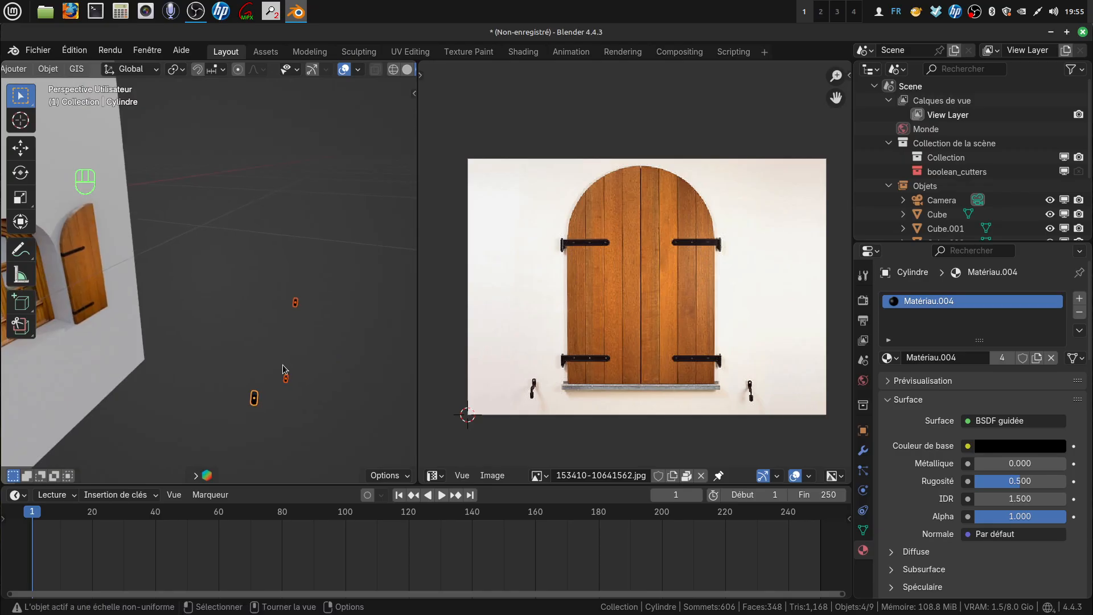
scroll(282, 364, "down", 4)
key("g")
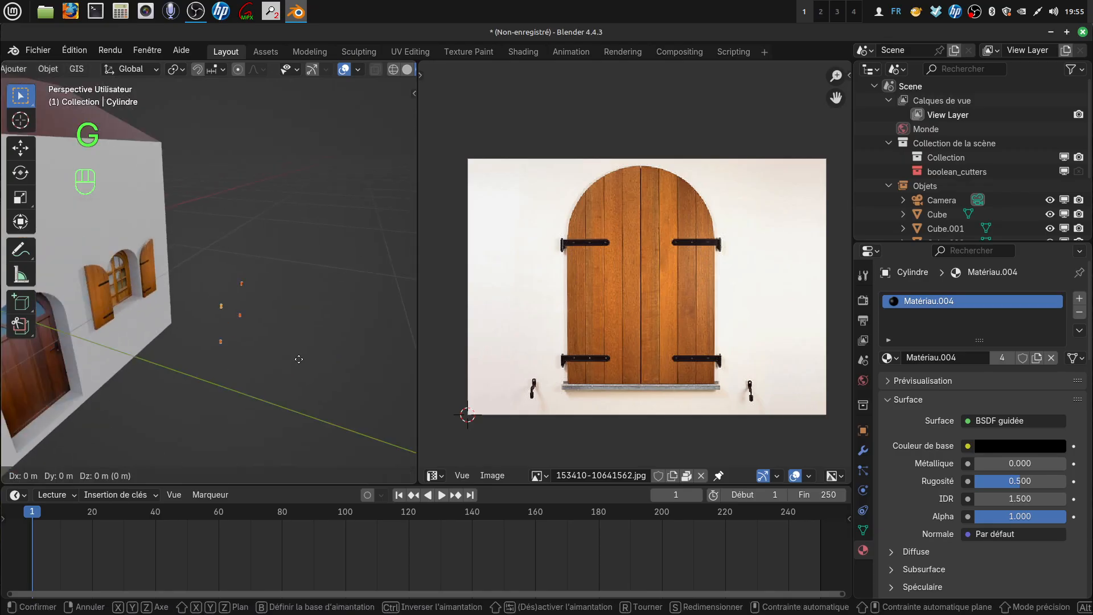
key("y")
left_click(194, 342)
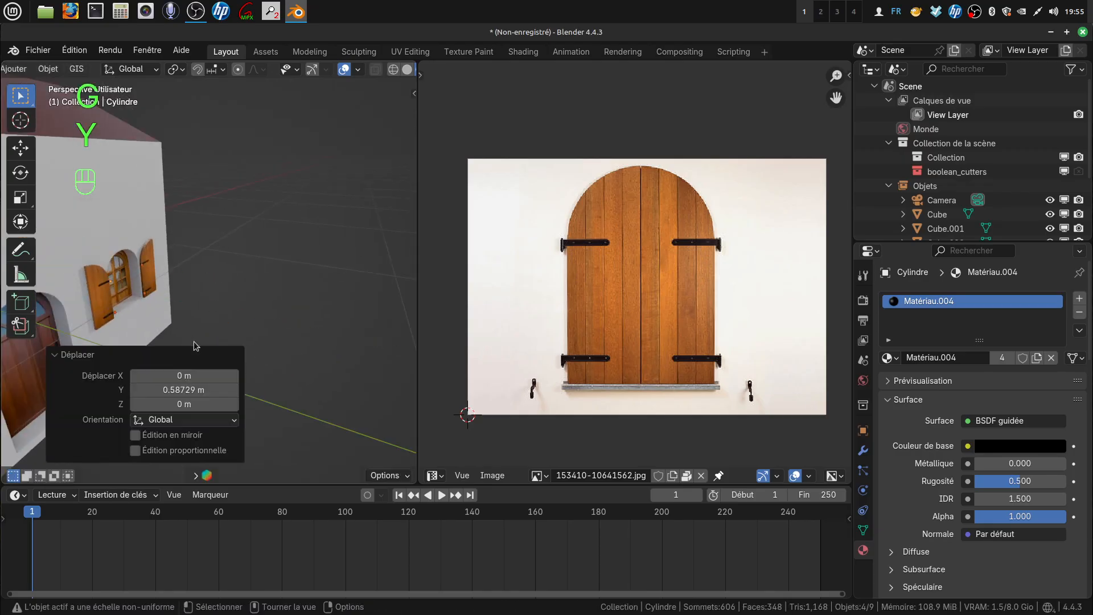
Shift the four hinge cylinders about 0.0182 m more along Y to meet the shutter edges and deselect them
scroll(231, 302, "up", 3)
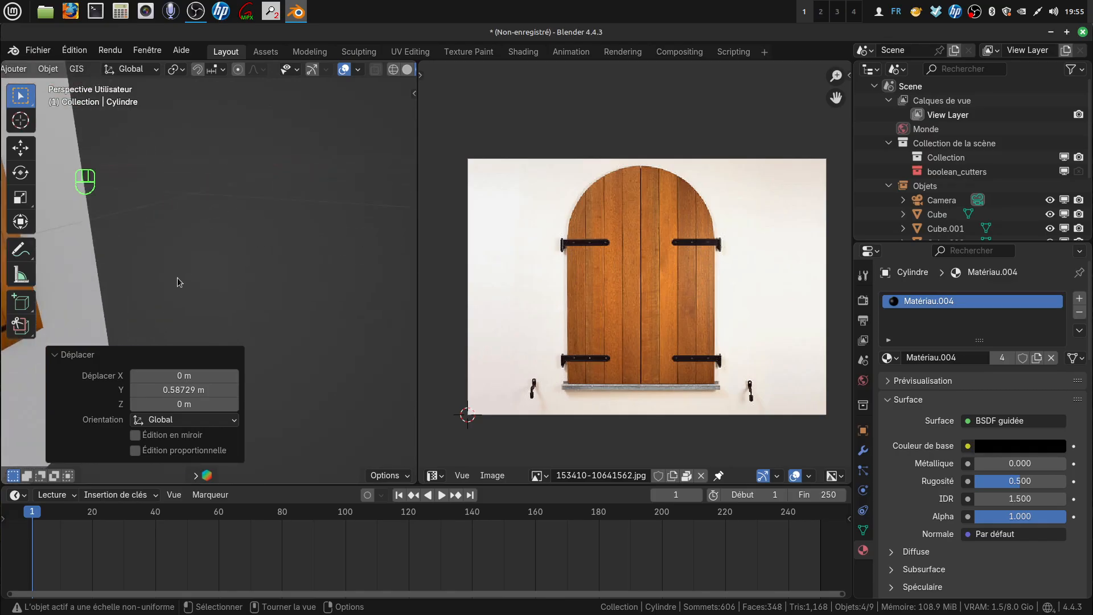
middle_click_drag(176, 278, 250, 325)
middle_click_drag(334, 323, 222, 306, "shift")
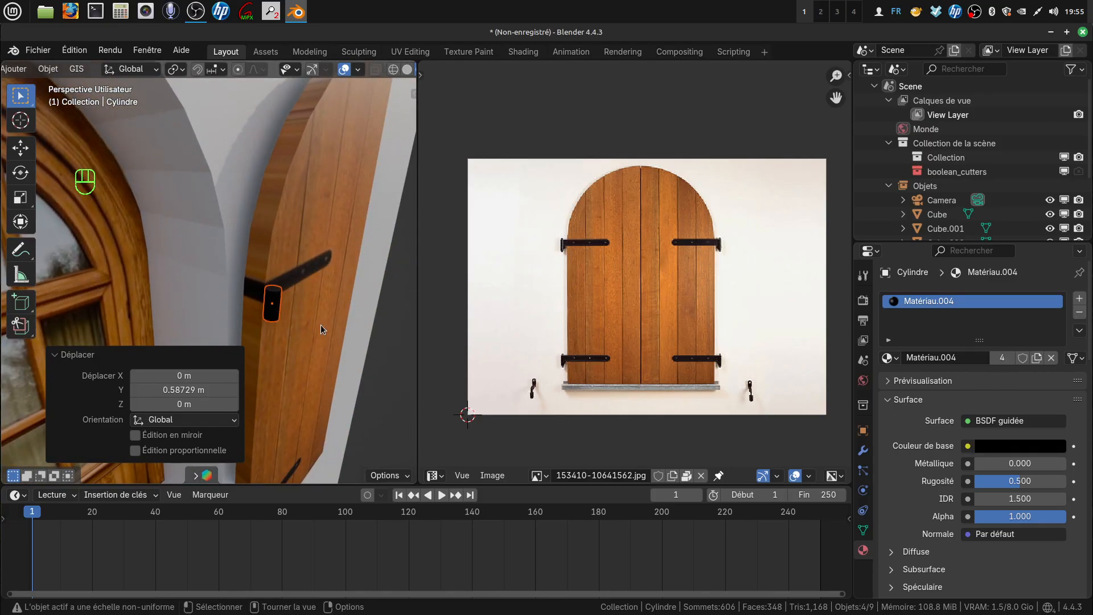
key("g")
key("y")
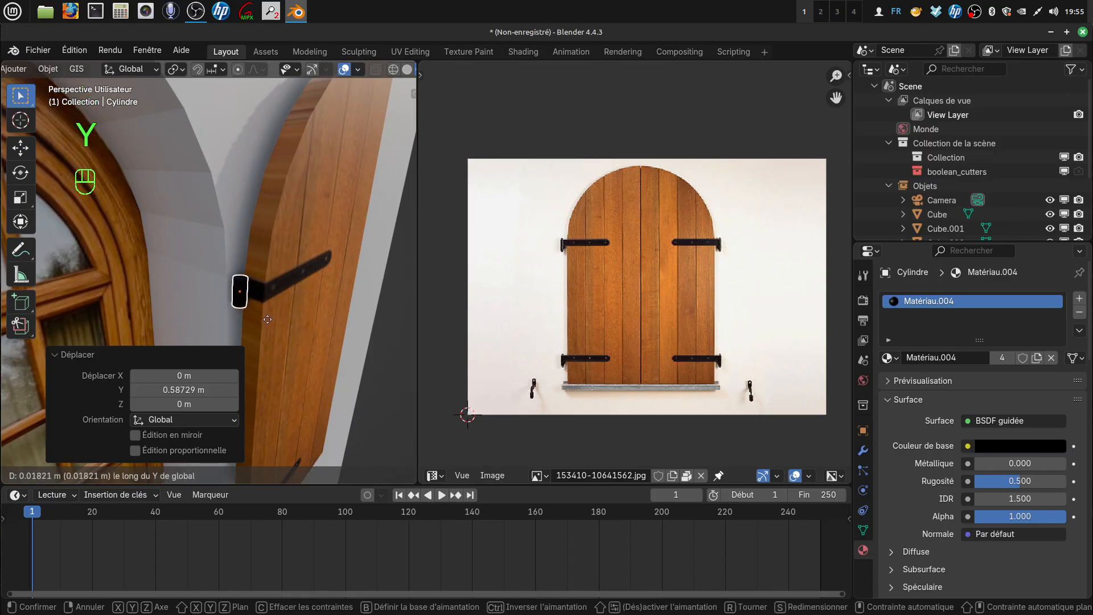
left_click(267, 319)
scroll(266, 319, "down", 6)
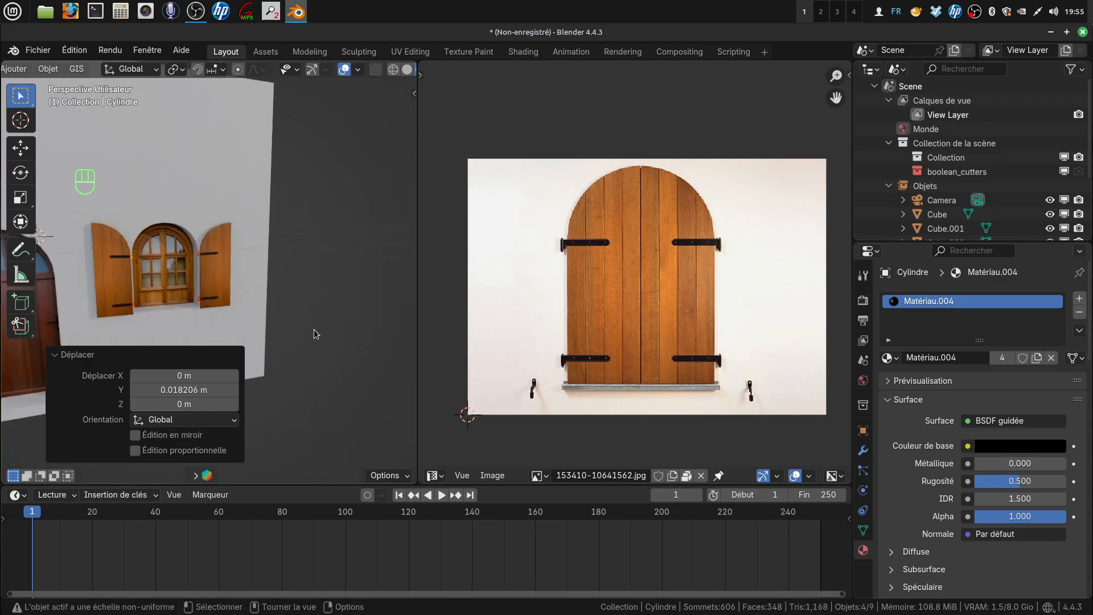
left_click(313, 330)
Inspect how the hinge cylinders sit against the straps of both shutters from several angles
middle_click_drag(303, 328, 316, 387)
scroll(279, 313, "up", 3)
scroll(319, 384, "up", 4)
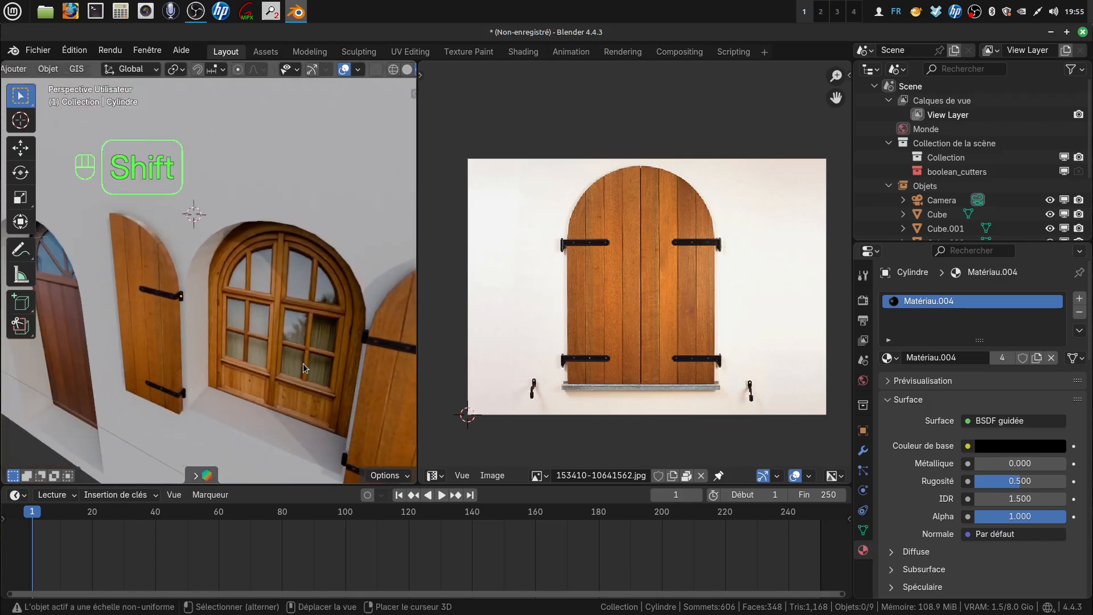
scroll(305, 378, "up", 5)
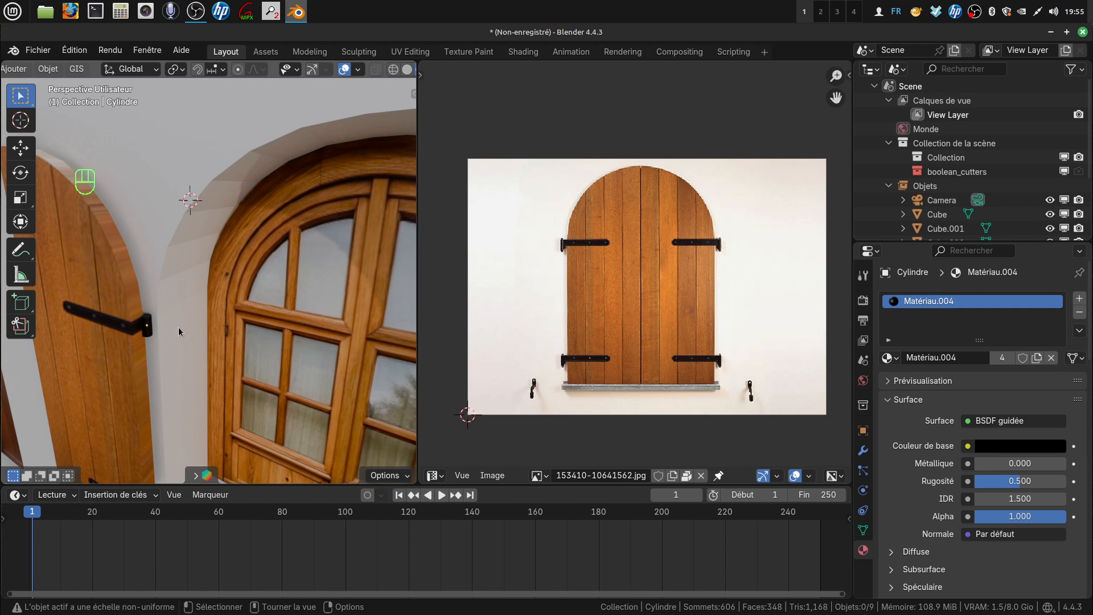
middle_click_drag(196, 340, 247, 302)
scroll(247, 308, "down", 5)
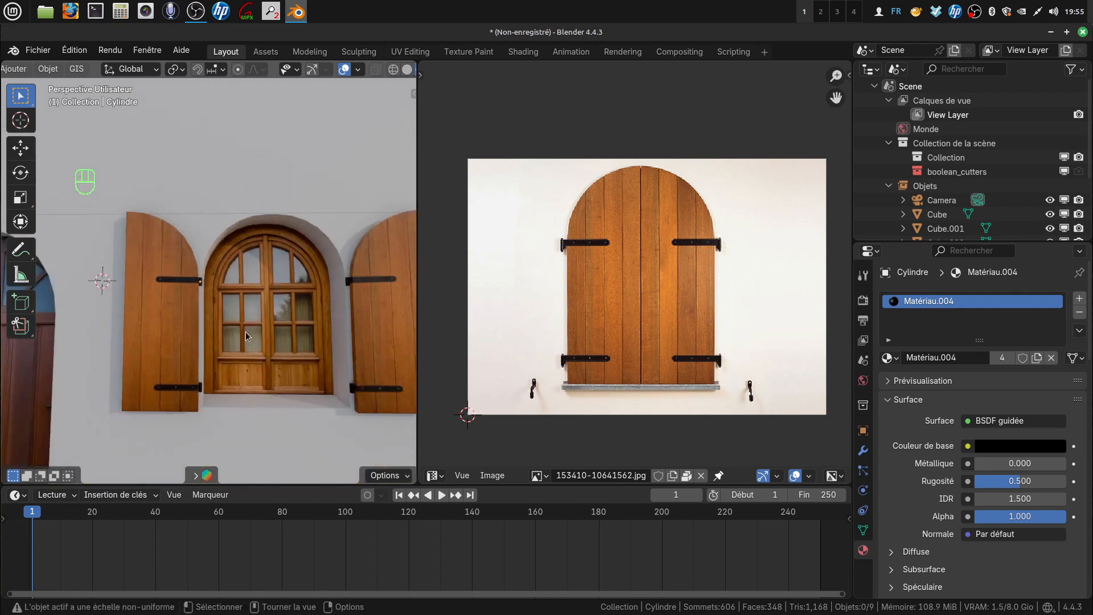
scroll(303, 340, "down", 3)
mouse_move(281, 365)
middle_mouse_down()
mouse_move(275, 384)
mouse_move(283, 372)
middle_mouse_up()
scroll(283, 367, "up", 1)
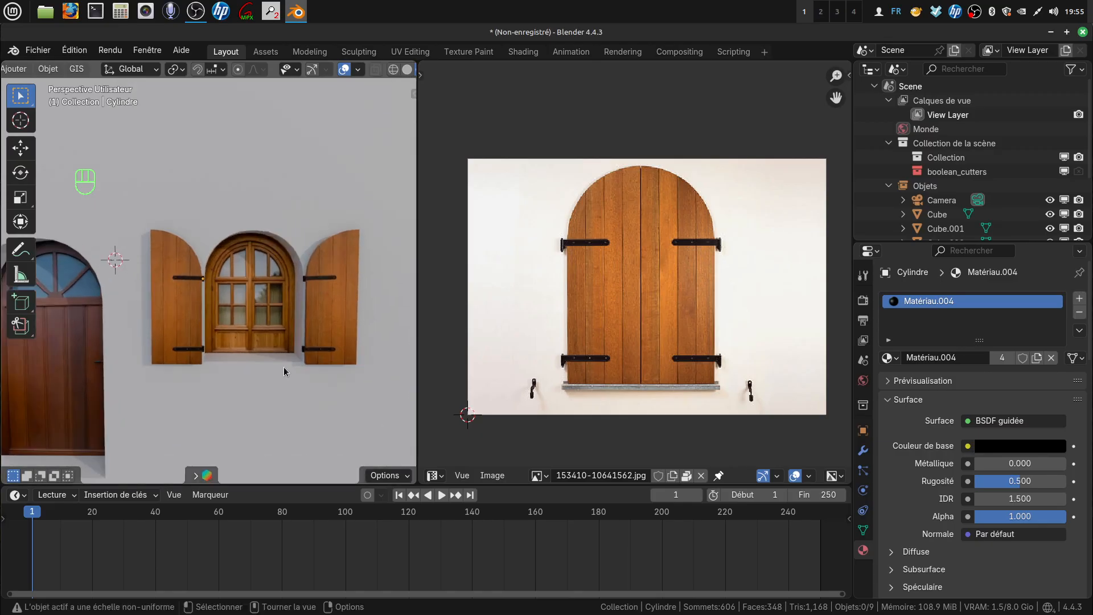
Select the four hinge cylinders of this window's shutters and join them into one object
scroll(285, 364, "down", 3)
middle_click_drag(242, 375, 196, 340)
scroll(258, 366, "up", 2)
scroll(260, 358, "up", 4)
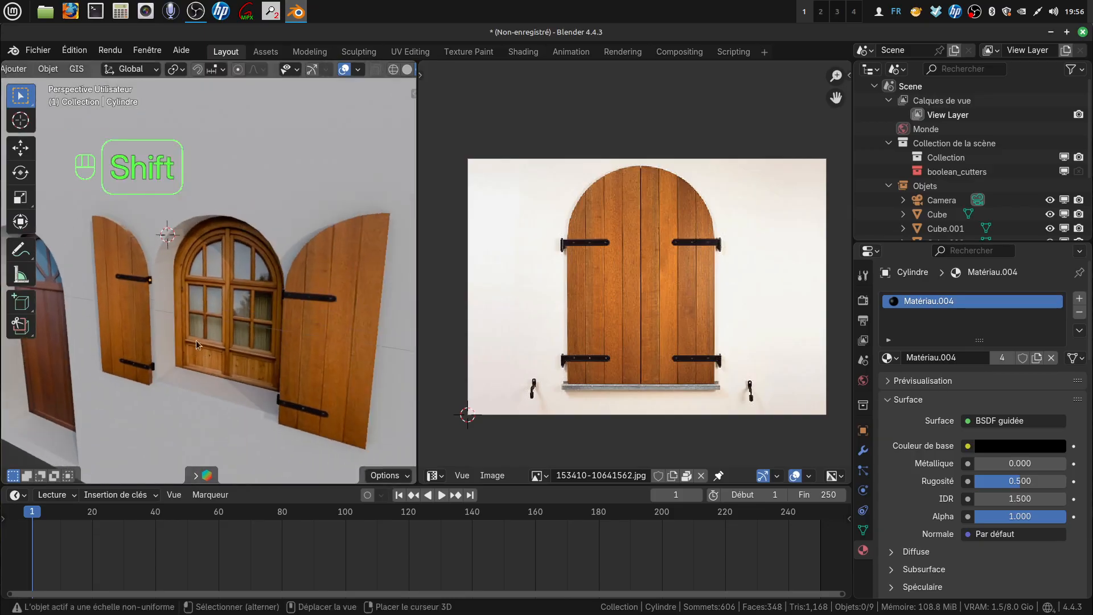
left_click(152, 280)
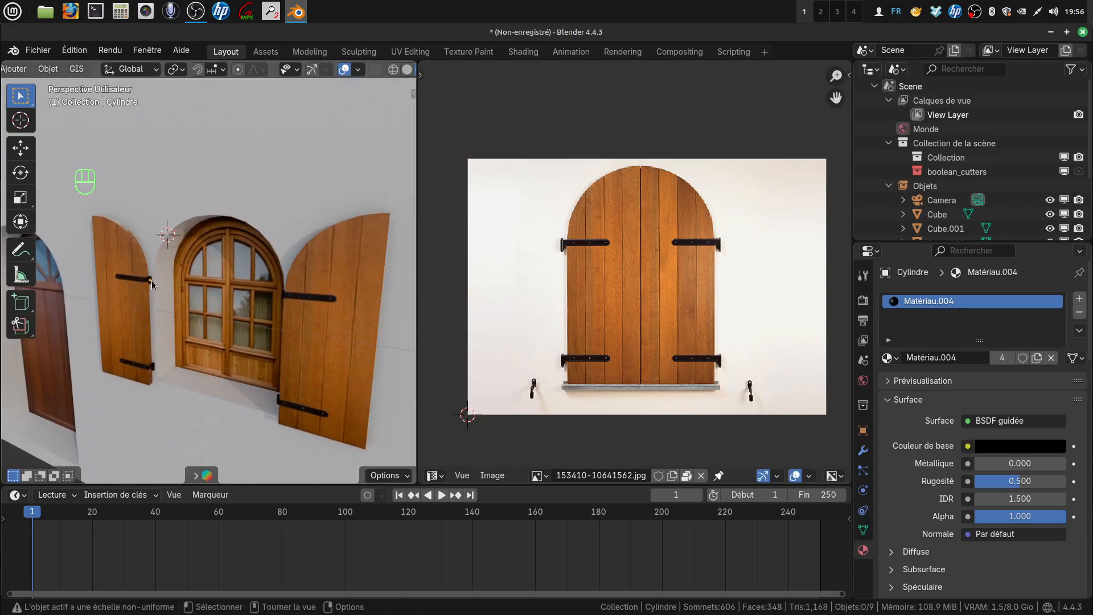
left_click(154, 366, "shift")
middle_click_drag(262, 341, 316, 331)
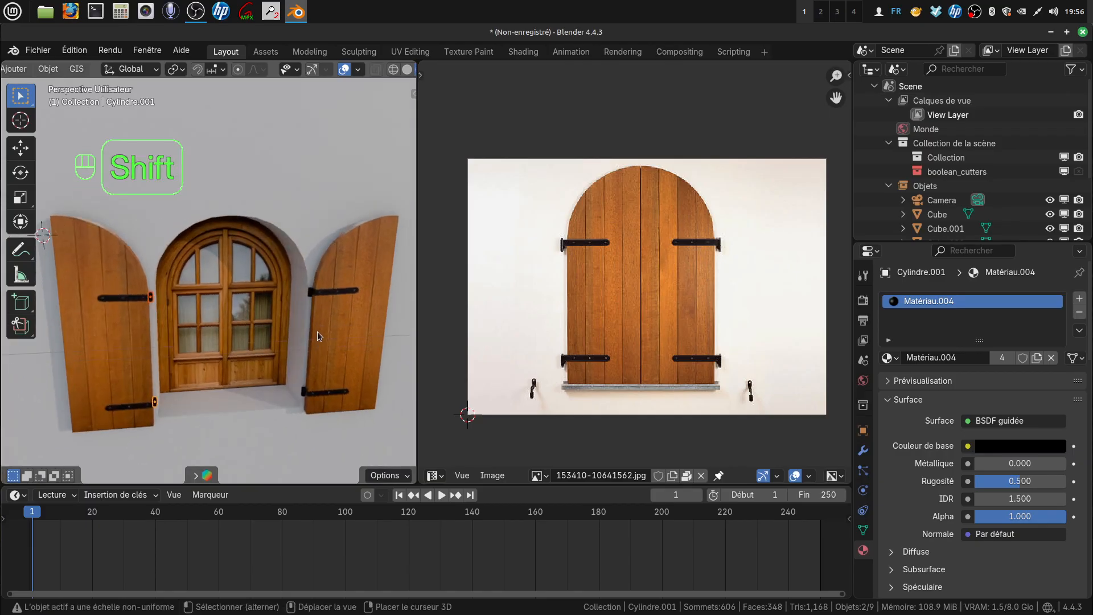
left_click(309, 292, "shift")
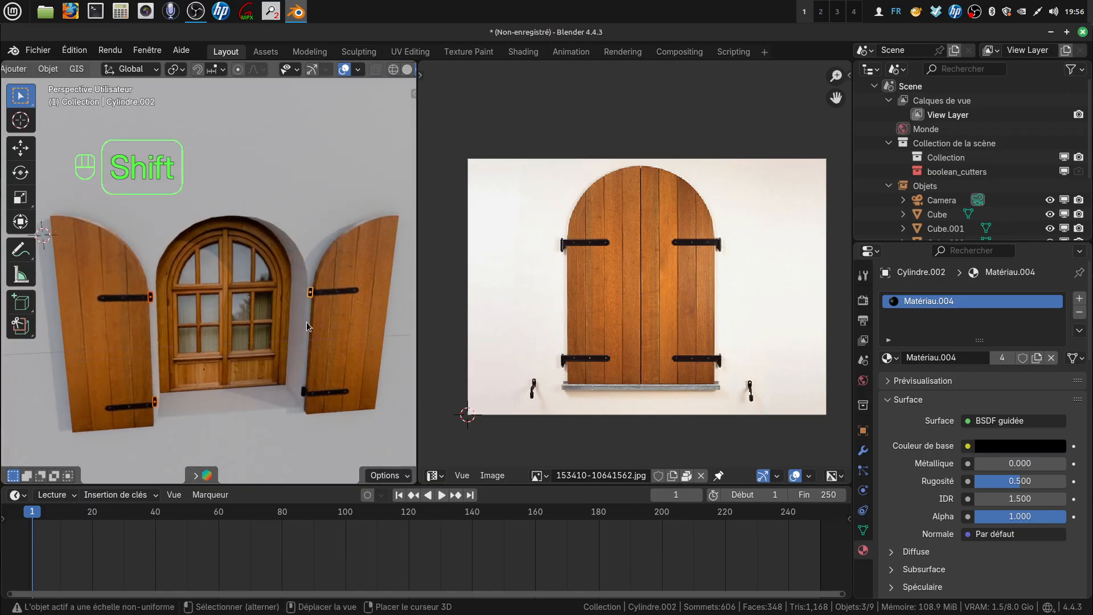
left_click(303, 391, "shift")
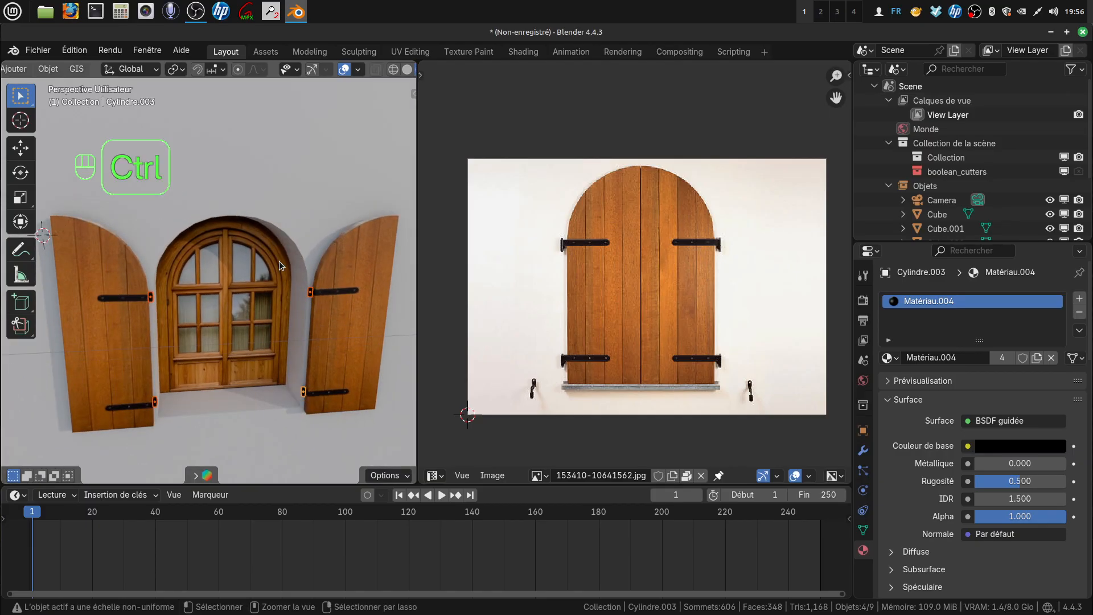
key("ctrl+j")
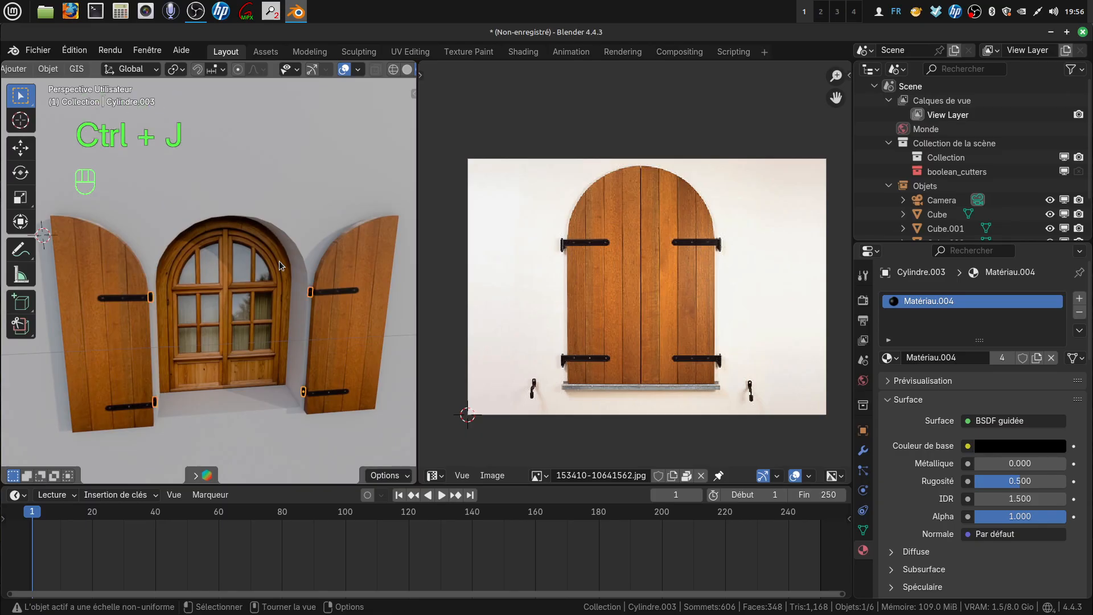
Duplicate the joined hinges and move the copy about -1.252 m along X to the shutters of the window across the door
scroll(279, 260, "down", 5)
middle_click_drag(285, 296, 149, 289)
mouse_move(319, 323)
middle_mouse_down()
mouse_move(341, 320)
mouse_move(304, 323)
middle_mouse_up()
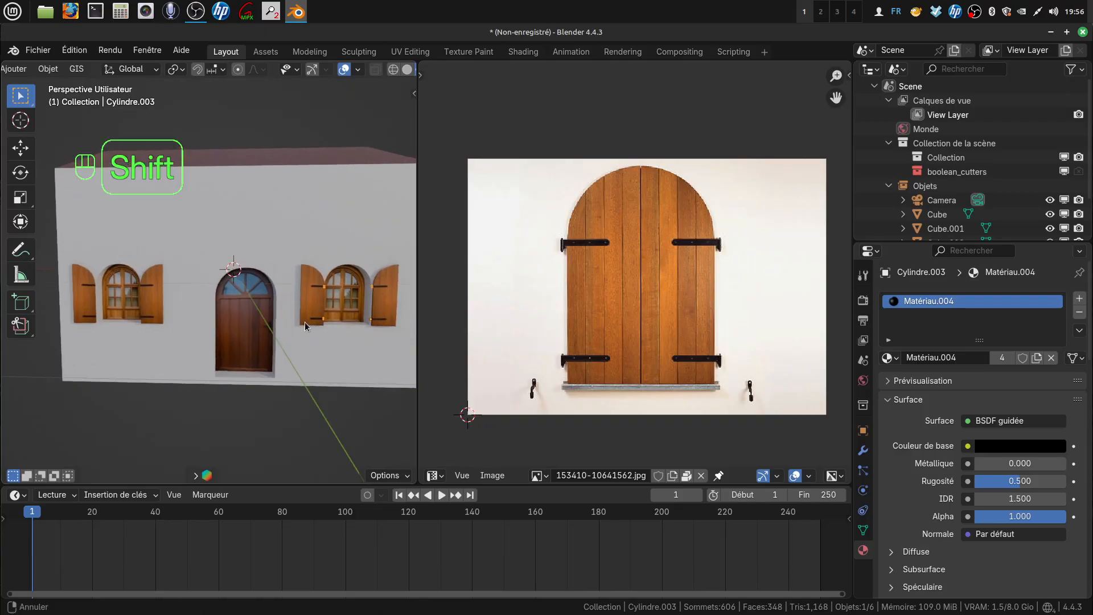
key("shift+d")
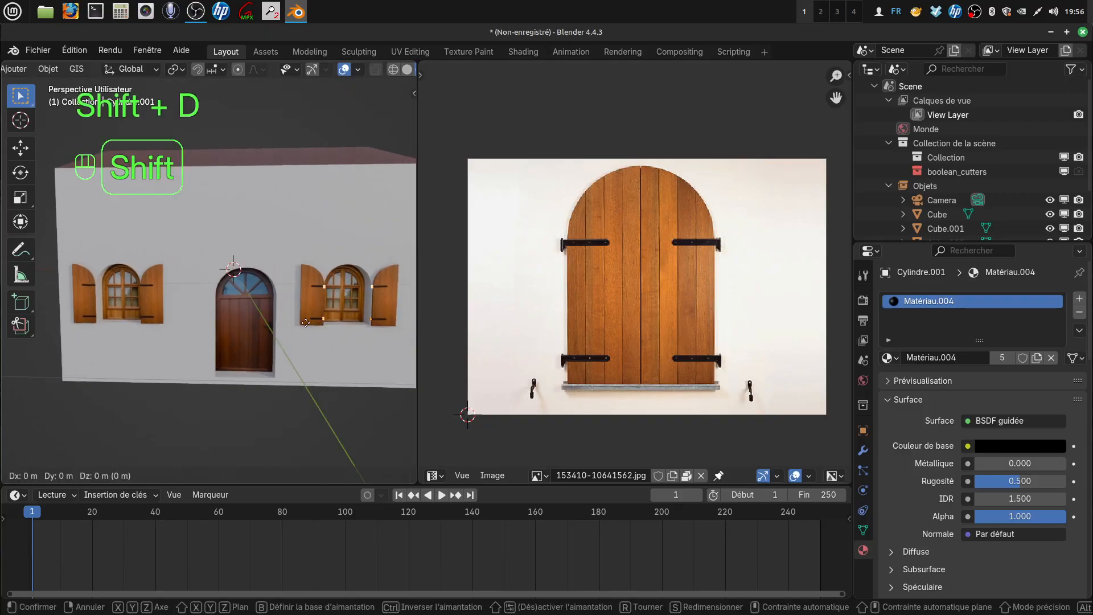
right_click(305, 323)
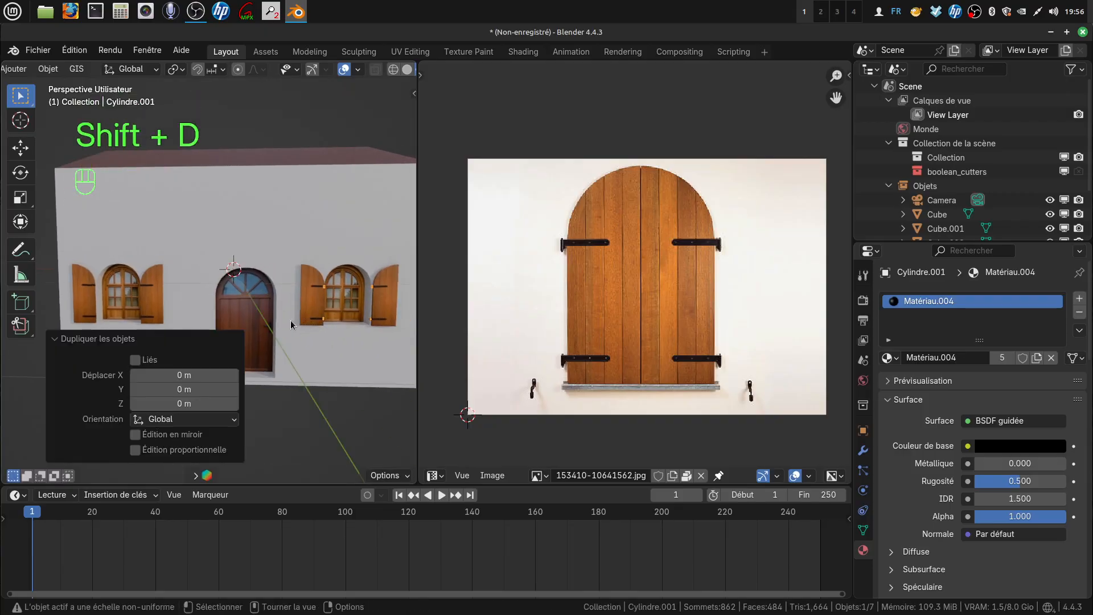
middle_click_drag(340, 331, 340, 341)
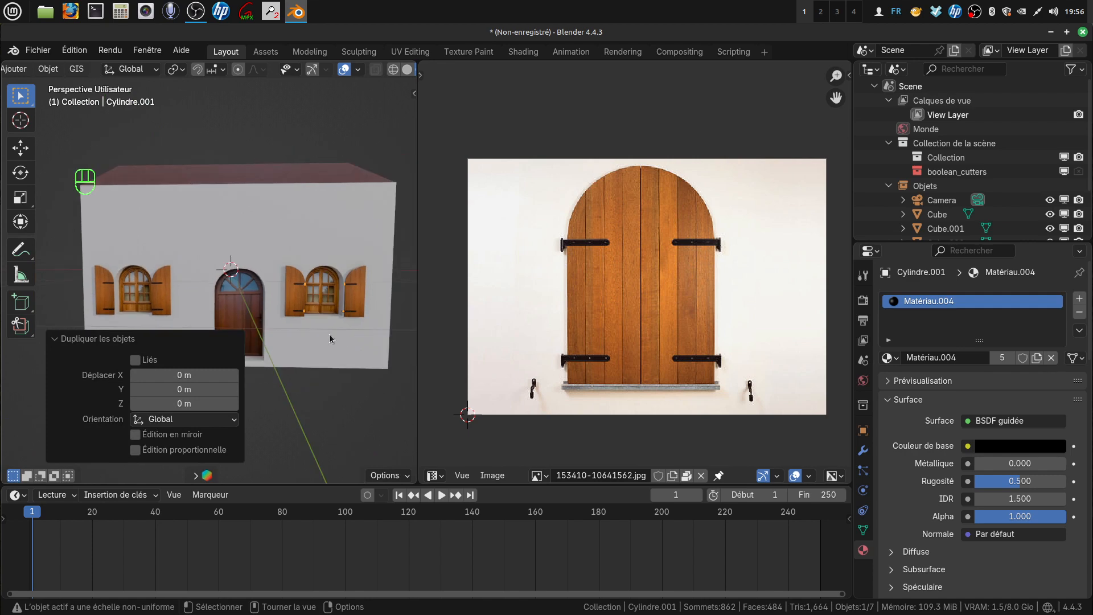
key("g")
key("x")
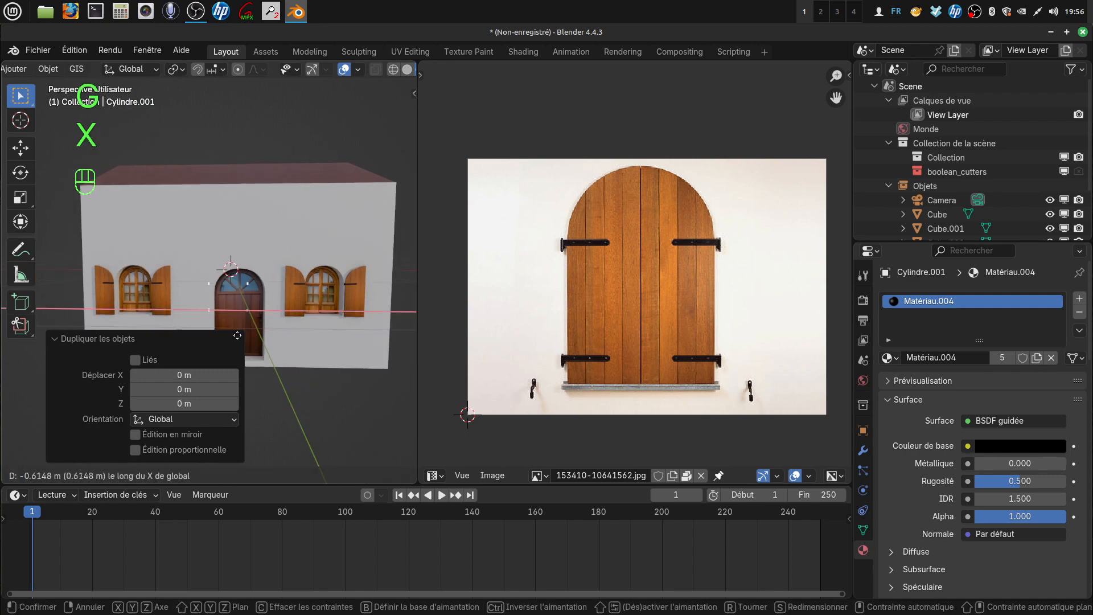
left_click(152, 317)
scroll(215, 288, "up", 6)
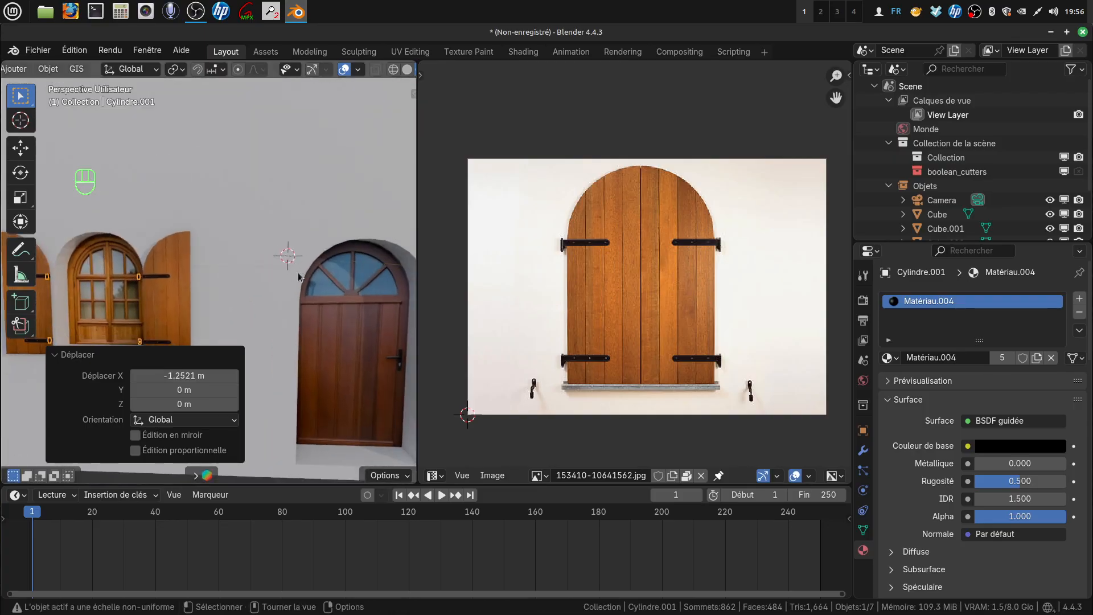
Shift the copied hinges about 0.0108 m along X to meet the edges of this window's shutters, then select the house body
scroll(298, 273, "up", 4)
middle_click_drag(172, 280, 244, 294, "shift")
scroll(344, 265, "up", 2)
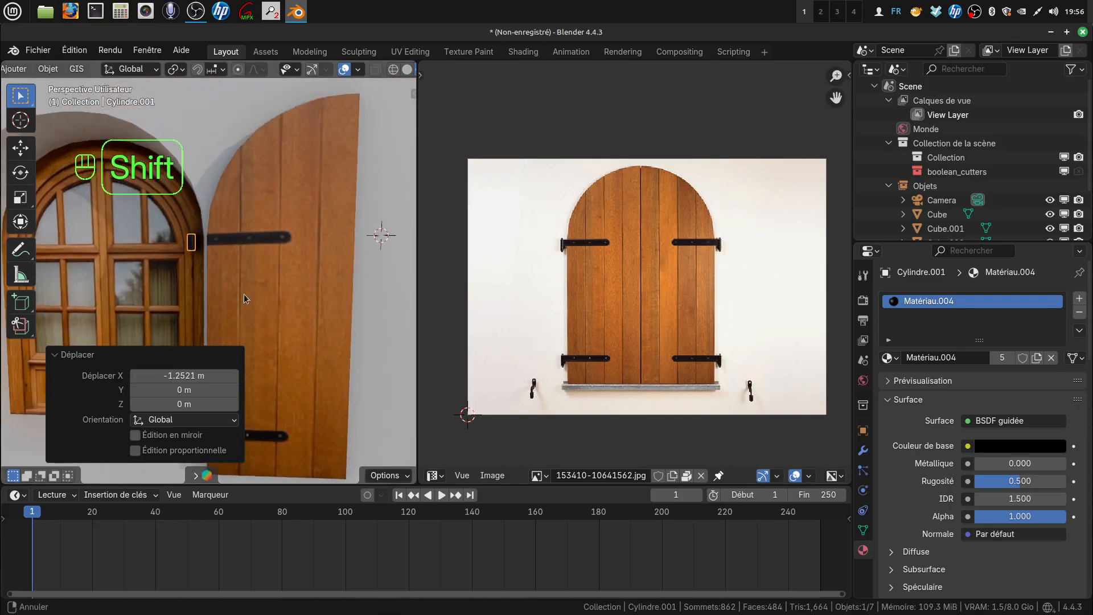
key("KP_1")
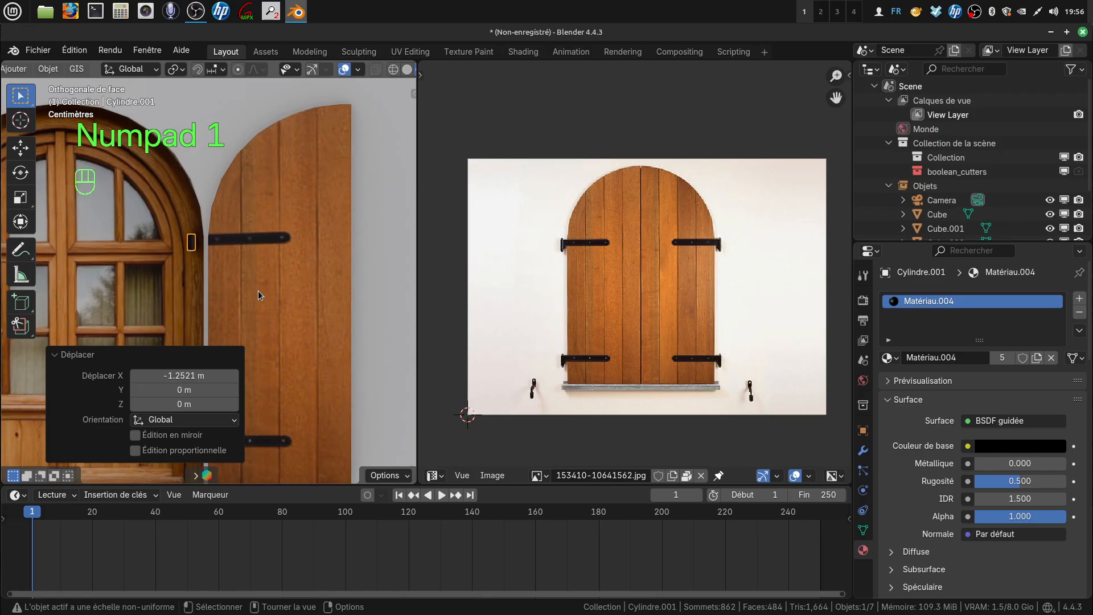
key("g")
key("x")
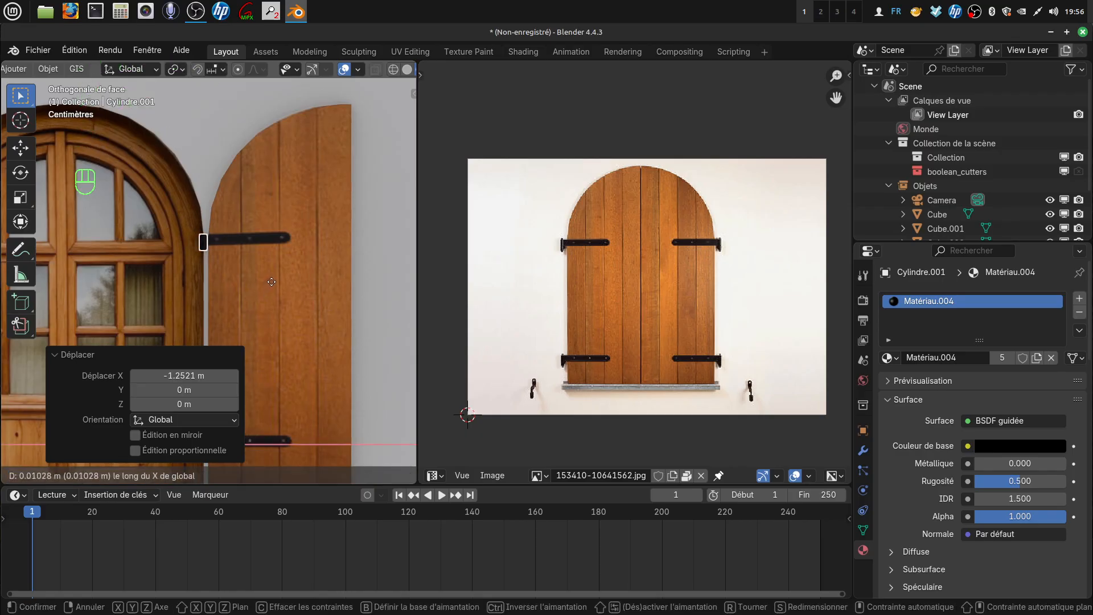
left_click(271, 281)
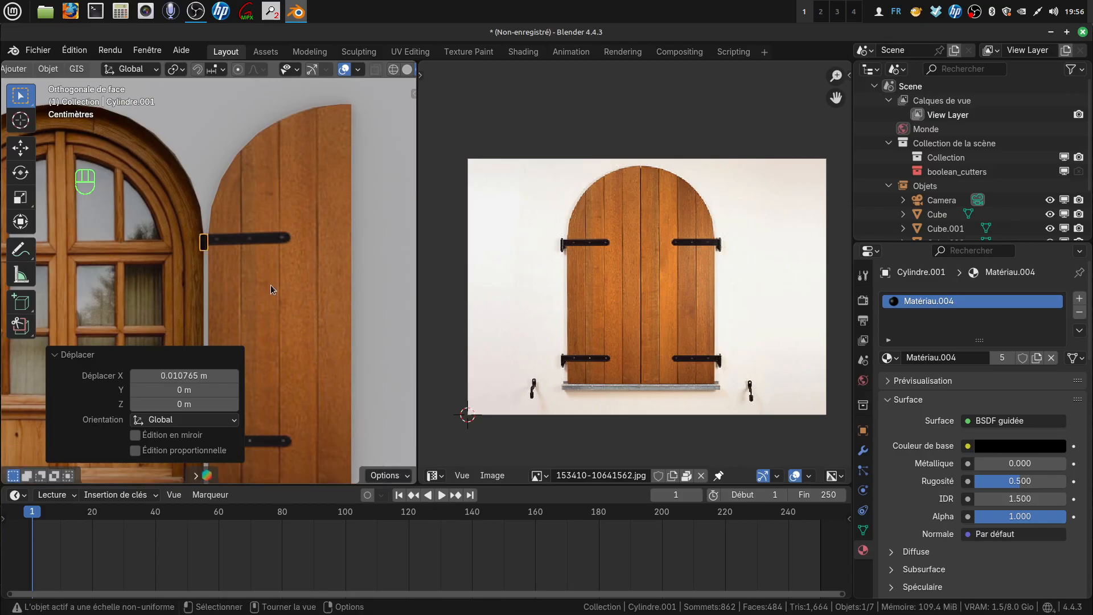
scroll(271, 284, "down", 3)
left_click(302, 376)
Widen the 3D viewport and inspect the textured house with its door, windows, shutters and hinges from several angles
scroll(302, 376, "down", 3)
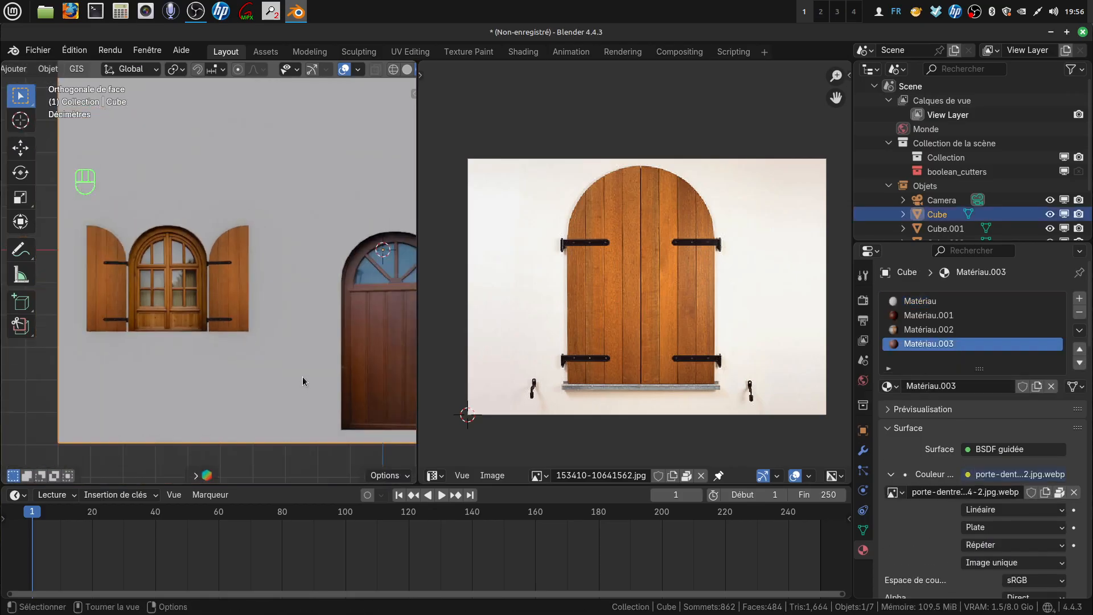
middle_click_drag(302, 377, 220, 378)
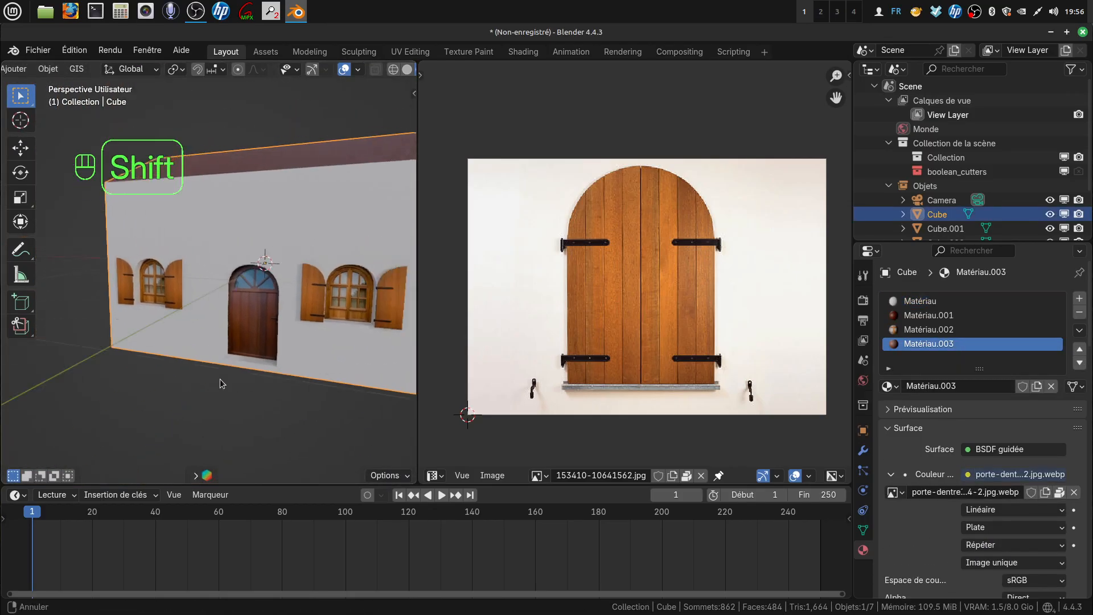
scroll(213, 373, "down", 3)
scroll(253, 341, "up", 2)
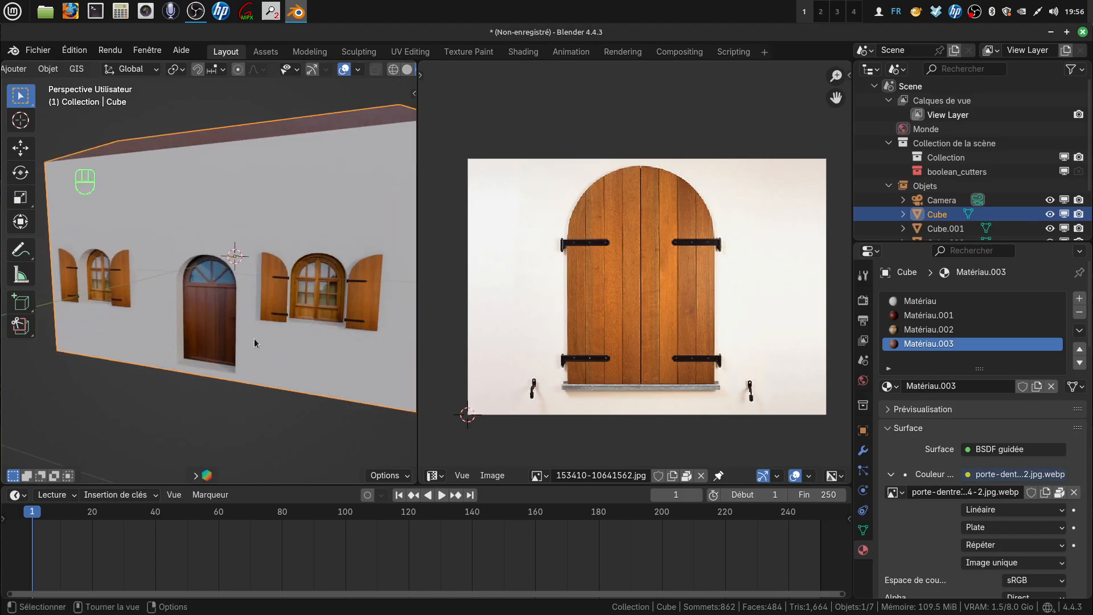
middle_click_drag(253, 339, 268, 278)
left_click_drag(421, 356, 494, 354)
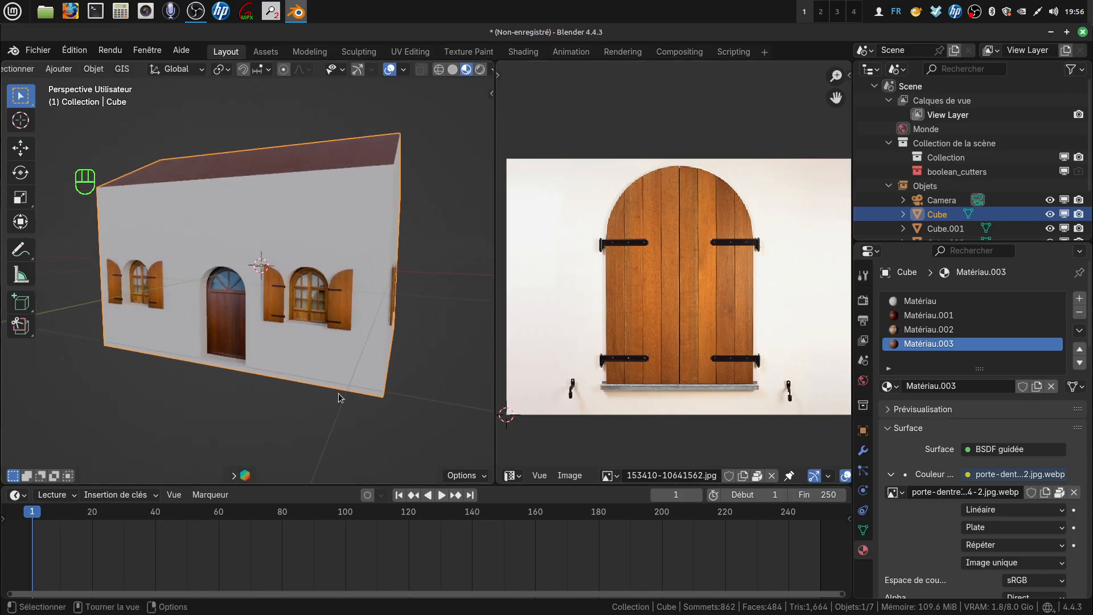
middle_click_drag(338, 393, 327, 230)
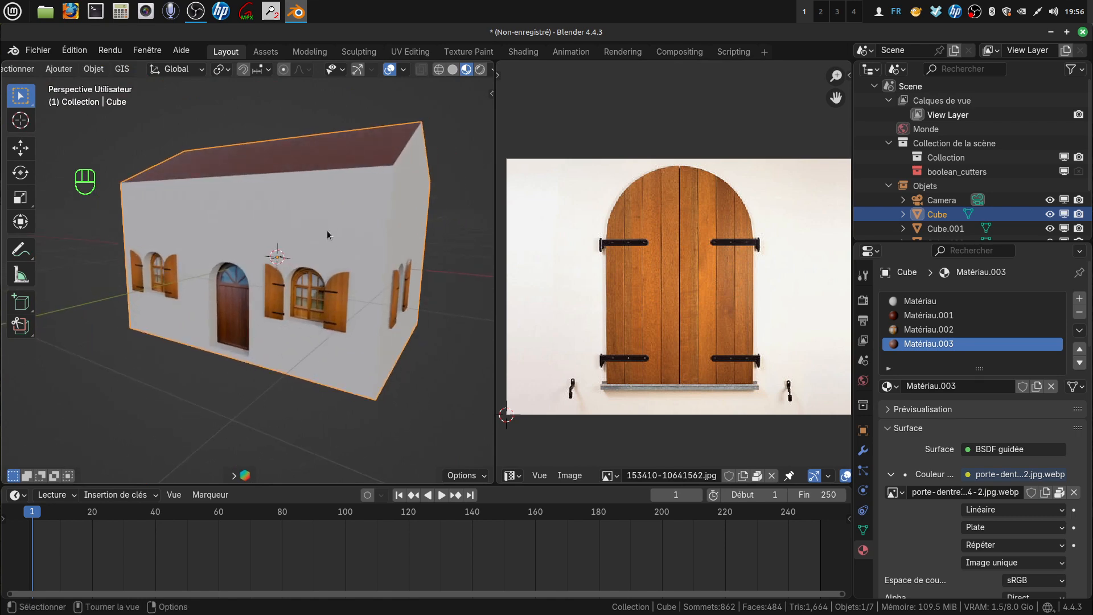
middle_click_drag(371, 319, 404, 304)
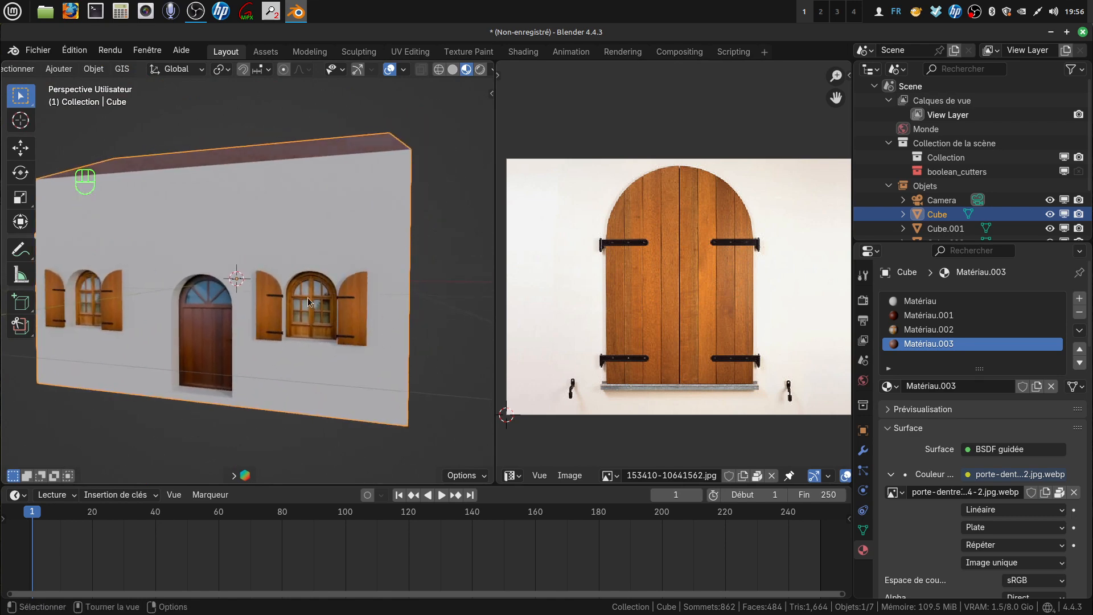
middle_click_drag(301, 312, 356, 341)
scroll(356, 340, "up", 2)
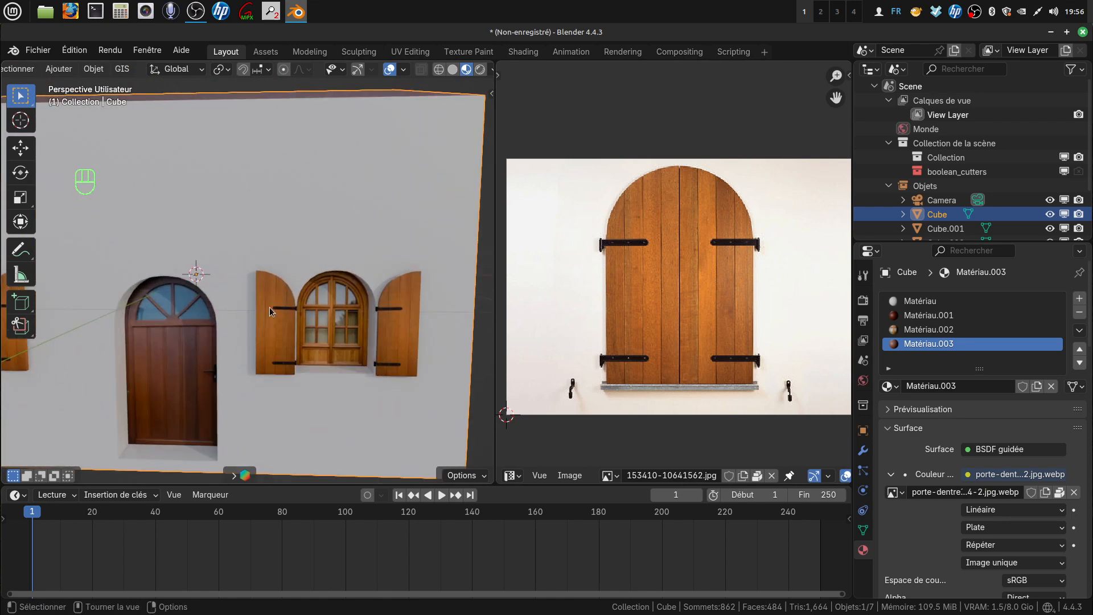
middle_click_drag(277, 313, 345, 354)
scroll(264, 305, "down", 5)
scroll(323, 377, "up", 4)
scroll(336, 383, "down", 4)
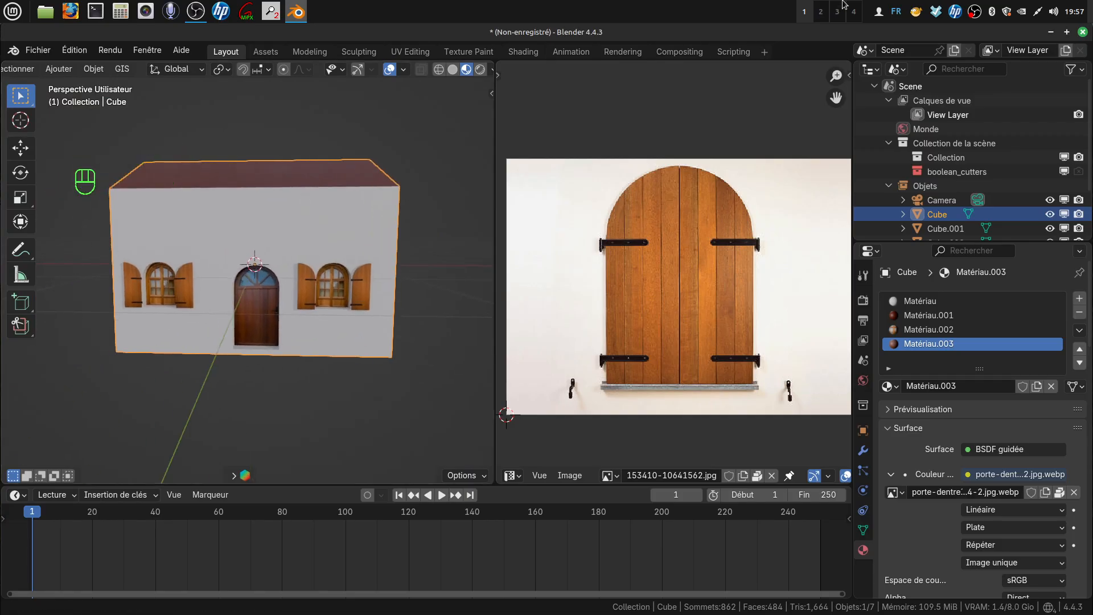
right_click(975, 12)
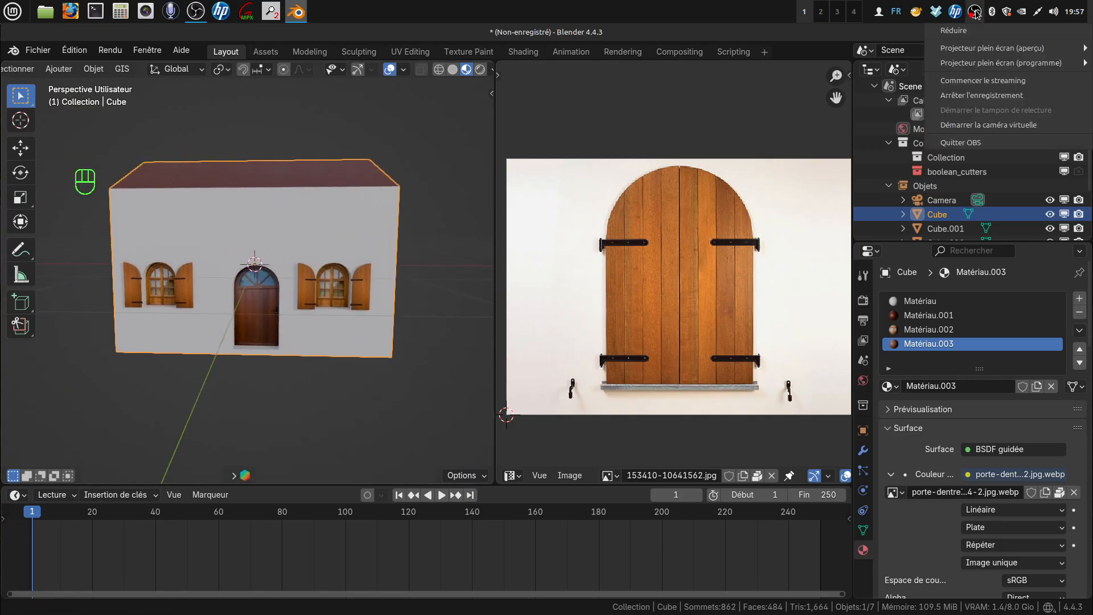